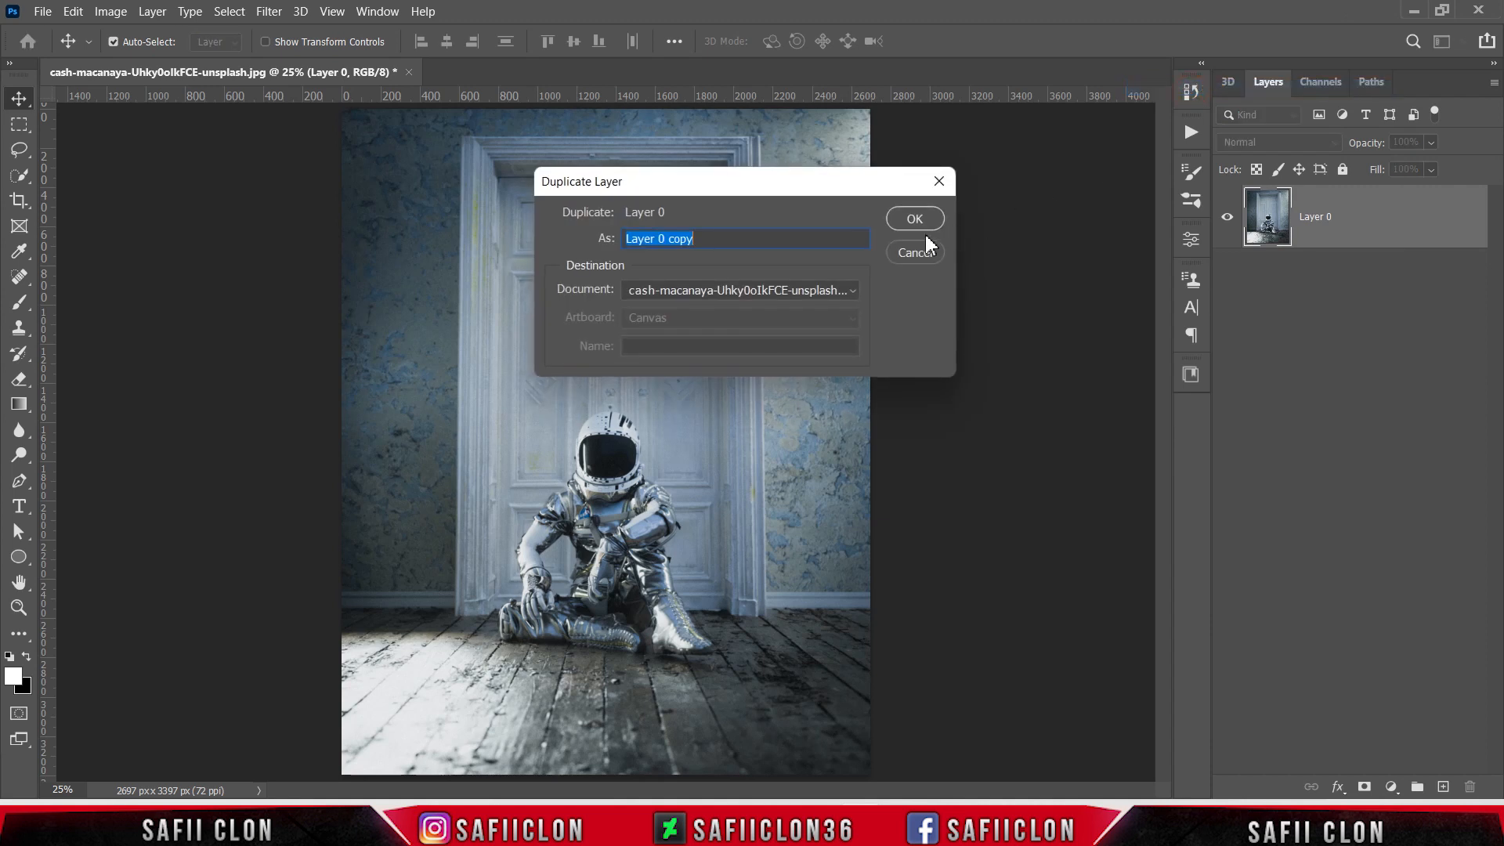
- Duplicate the astronaut photo layer and rename the copy MODEL
{"action": "left_click", "coordinate": [904, 218]}
{"action": "double_click", "coordinate": [1324, 218]}
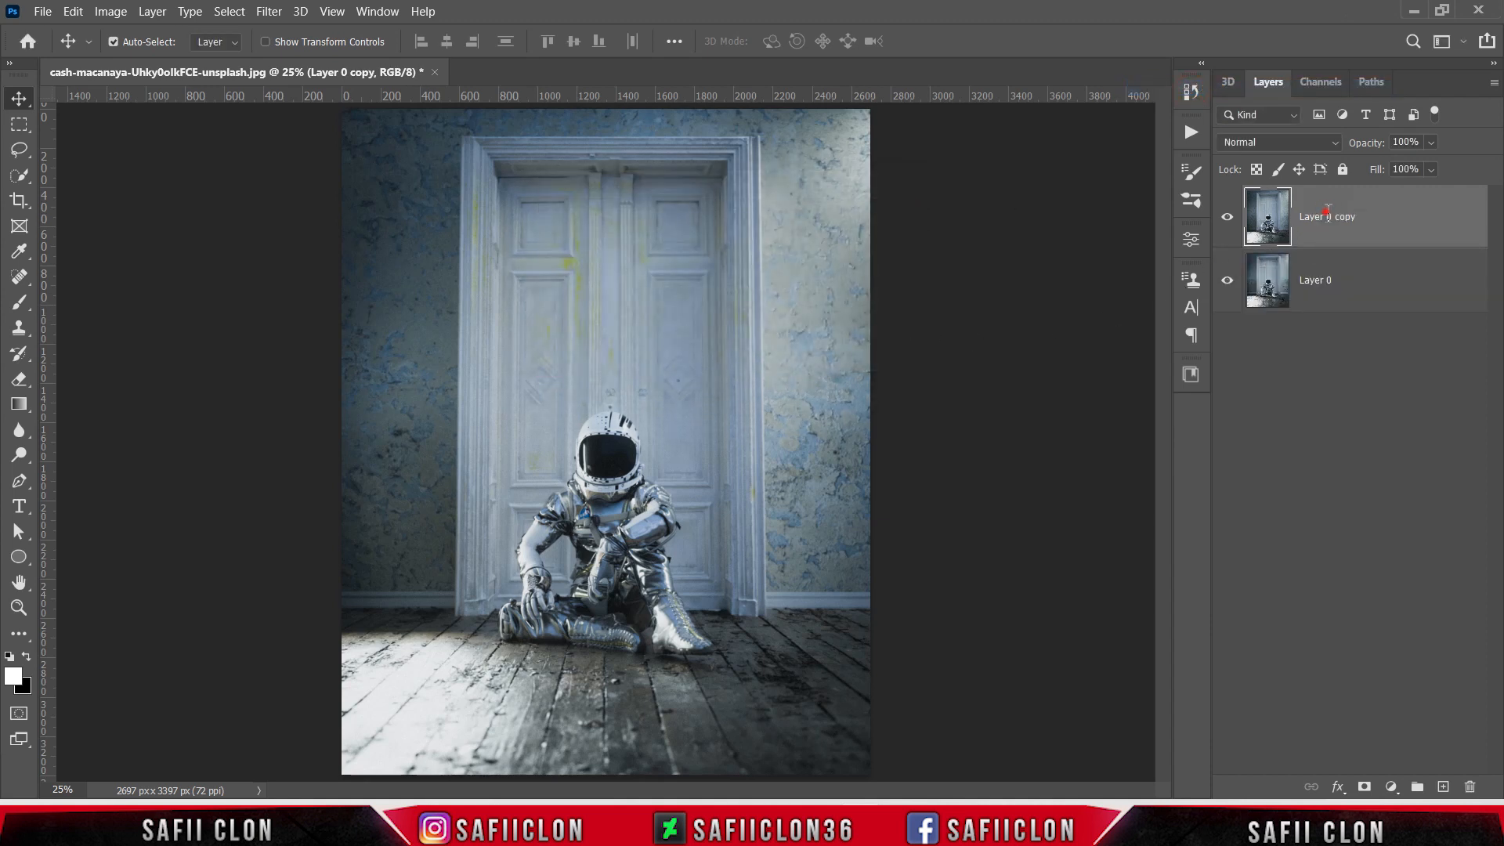
{"action": "type", "text": "MODEL"}
{"action": "key", "text": "Return"}
- Rename the bottom photo layer ORIGINAL and hide it
{"action": "left_click", "coordinate": [1315, 281]}
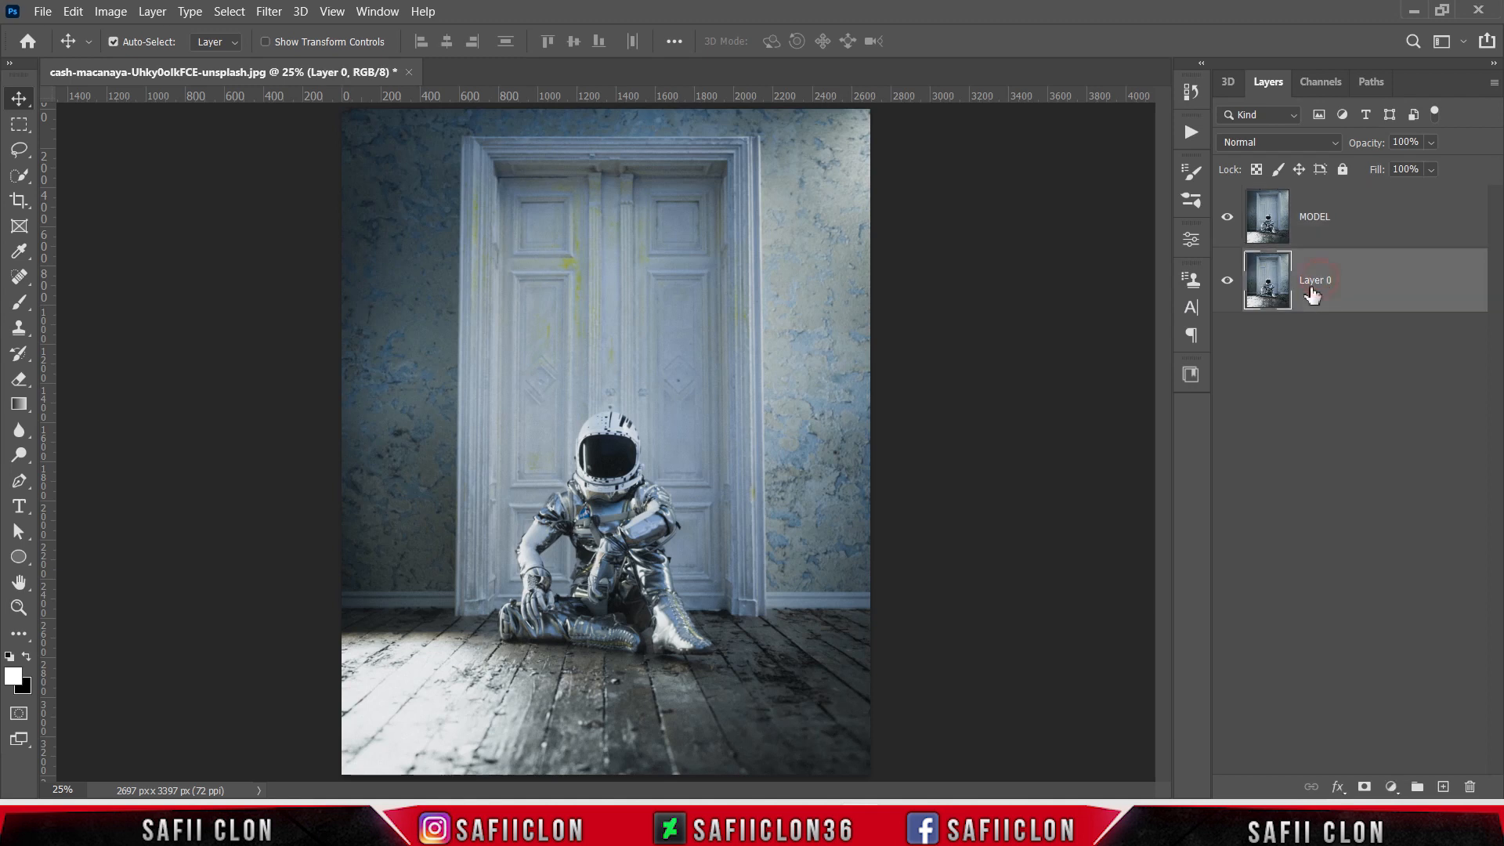
{"action": "double_click", "coordinate": [1313, 280]}
{"action": "type", "text": "ORIGINAL"}
{"action": "key", "text": "Return"}
{"action": "left_click", "coordinate": [1227, 280]}
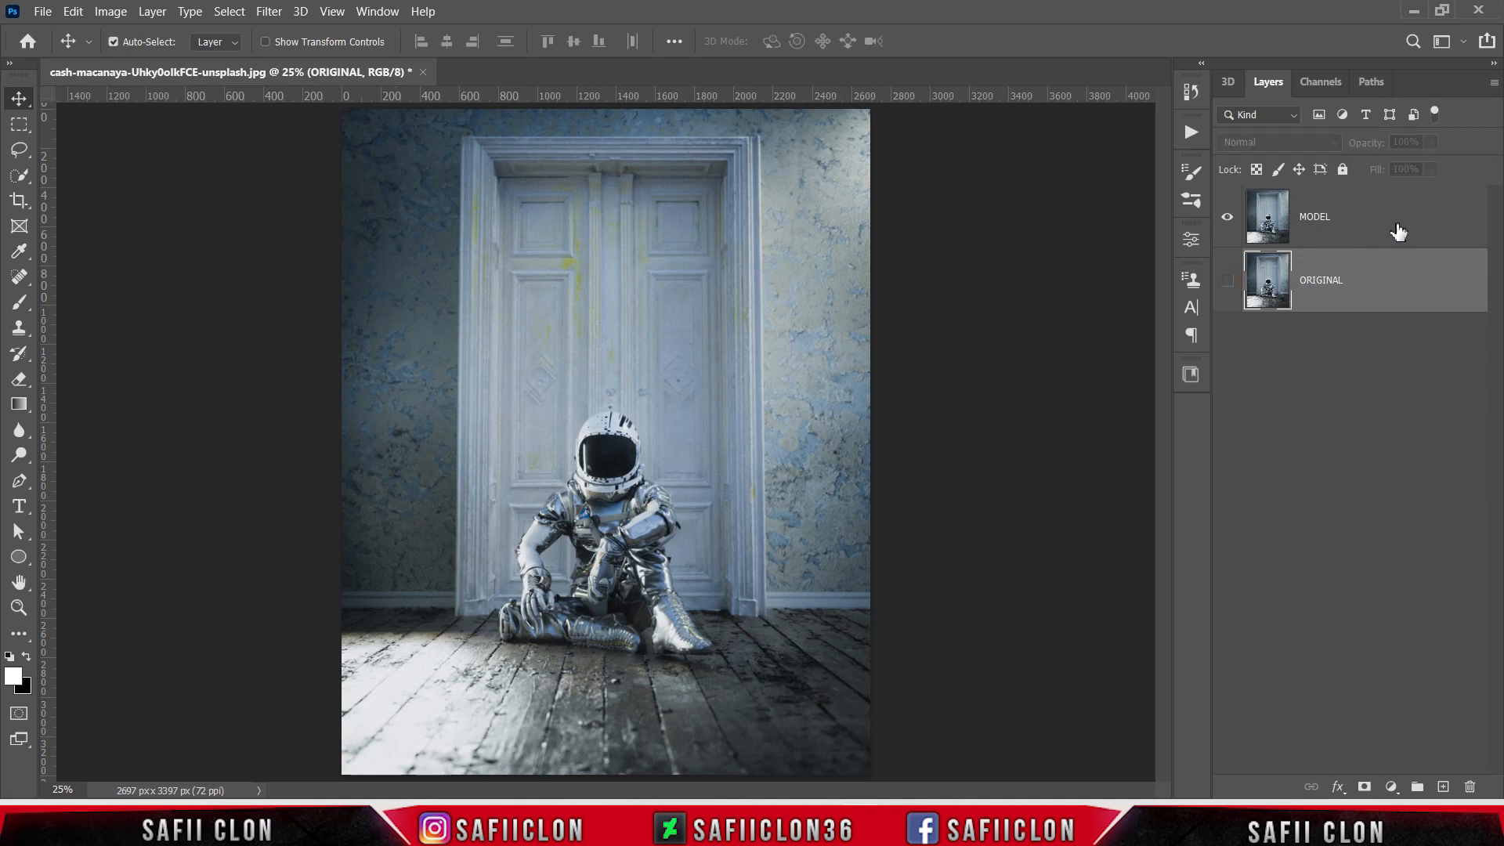
- Activate the Quick Selection tool on the MODEL layer in add-to-selection mode with a brush size of 39 px
{"action": "left_click", "coordinate": [1394, 228]}
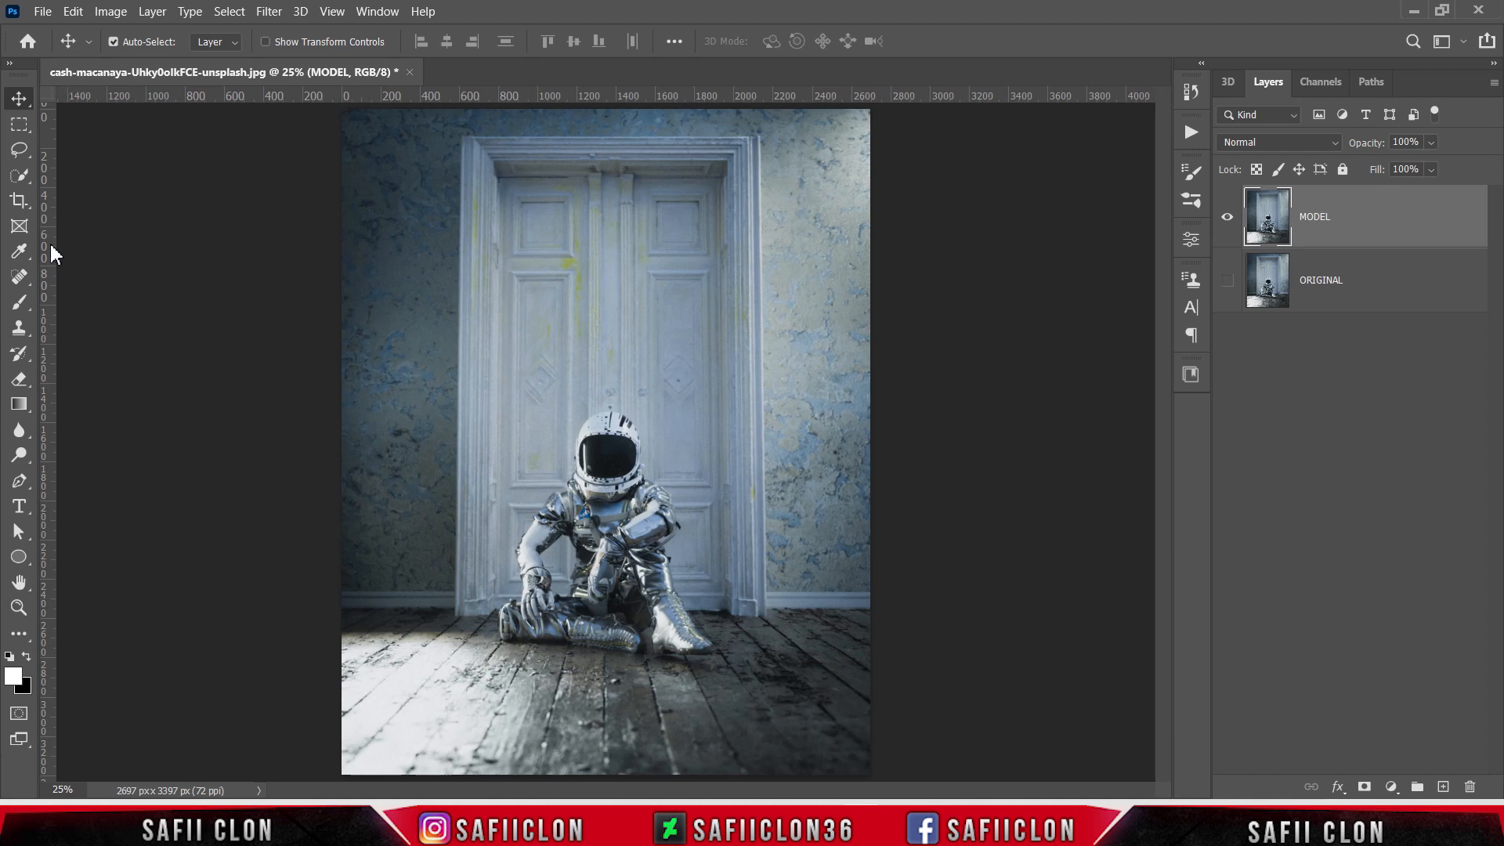
{"action": "left_click", "coordinate": [20, 174]}
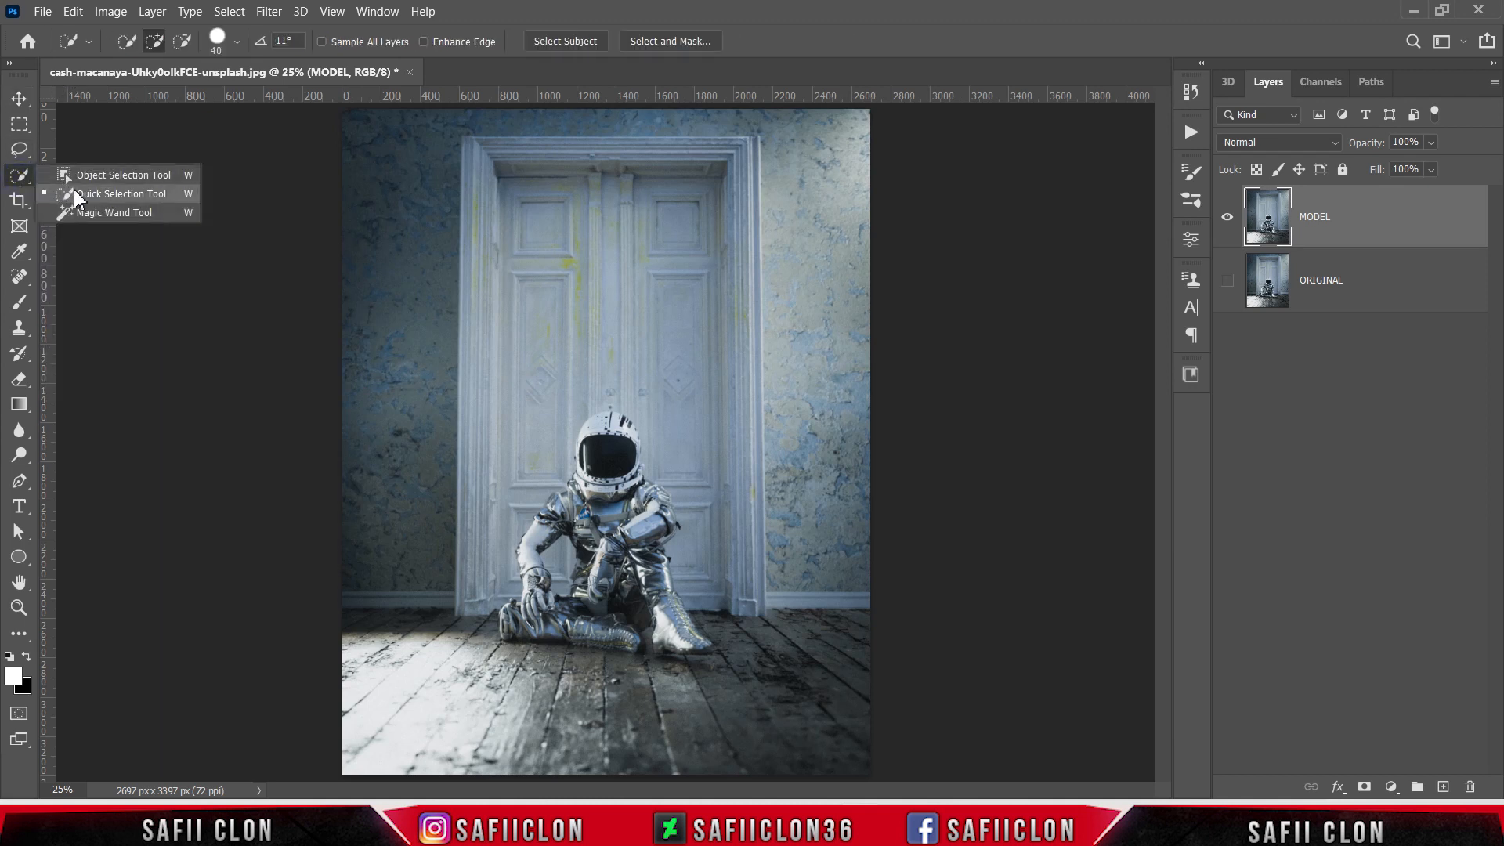
{"action": "left_click", "coordinate": [78, 192]}
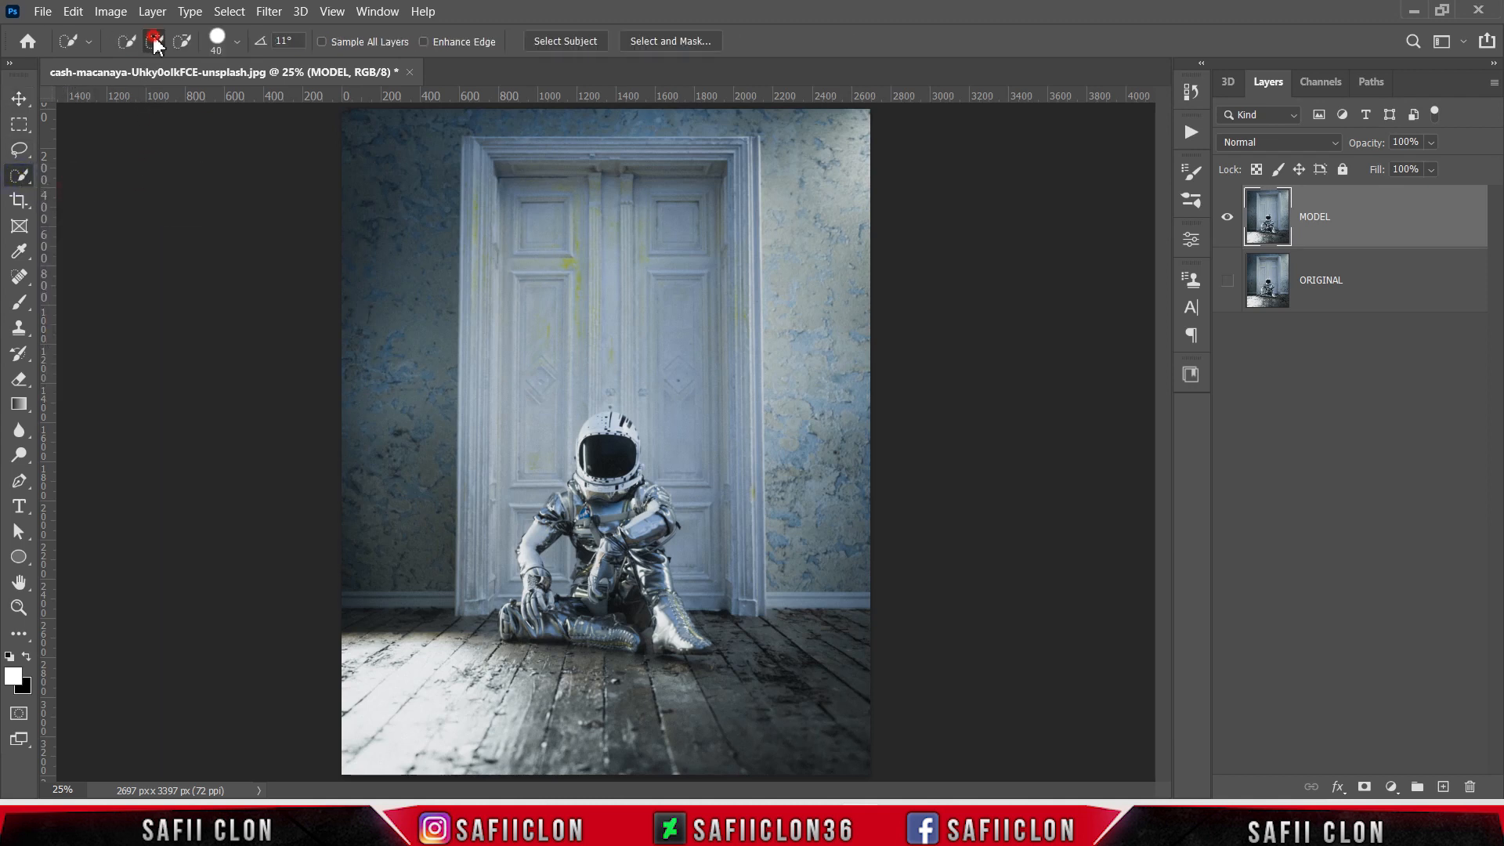
{"action": "left_click", "coordinate": [237, 42]}
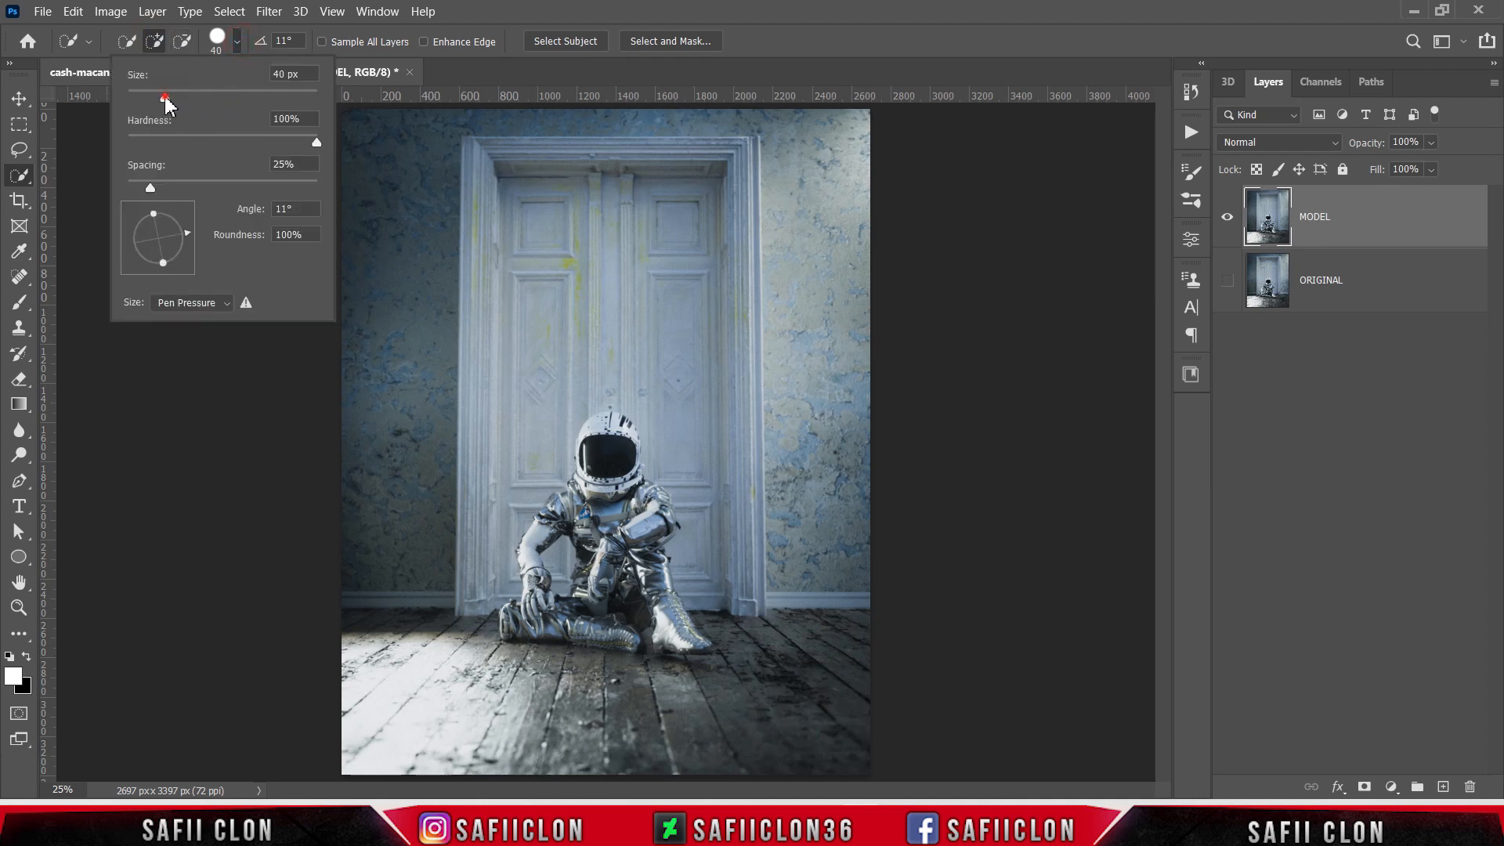
{"action": "left_click_drag", "start_coordinate": [167, 97], "coordinate": [163, 97]}
{"action": "left_click", "coordinate": [235, 44]}
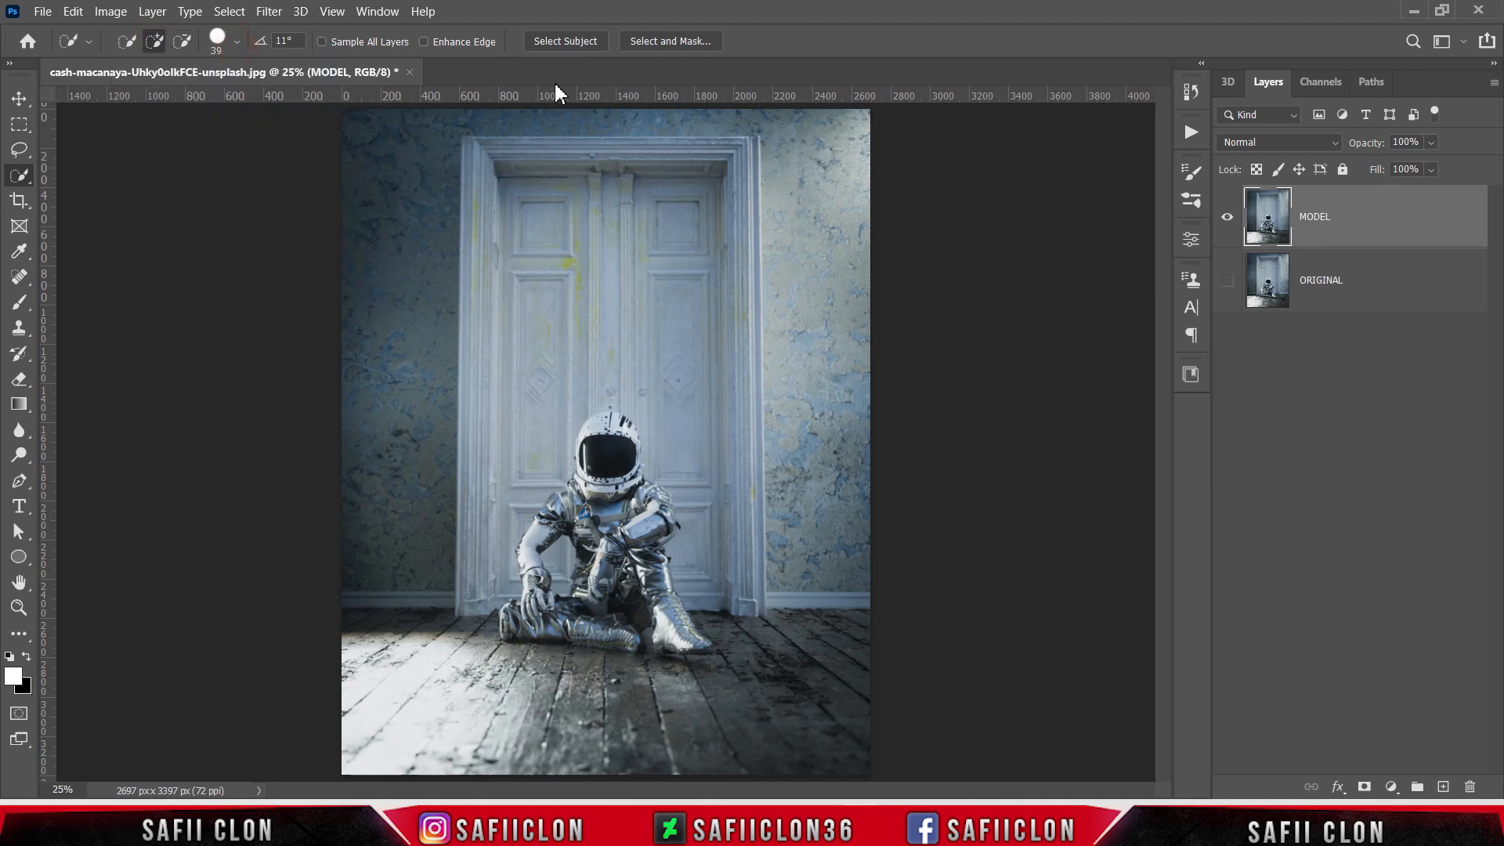
- Mask the MODEL layer to the astronaut using Select Subject, and show the ORIGINAL layer again
{"action": "left_click", "coordinate": [561, 41]}
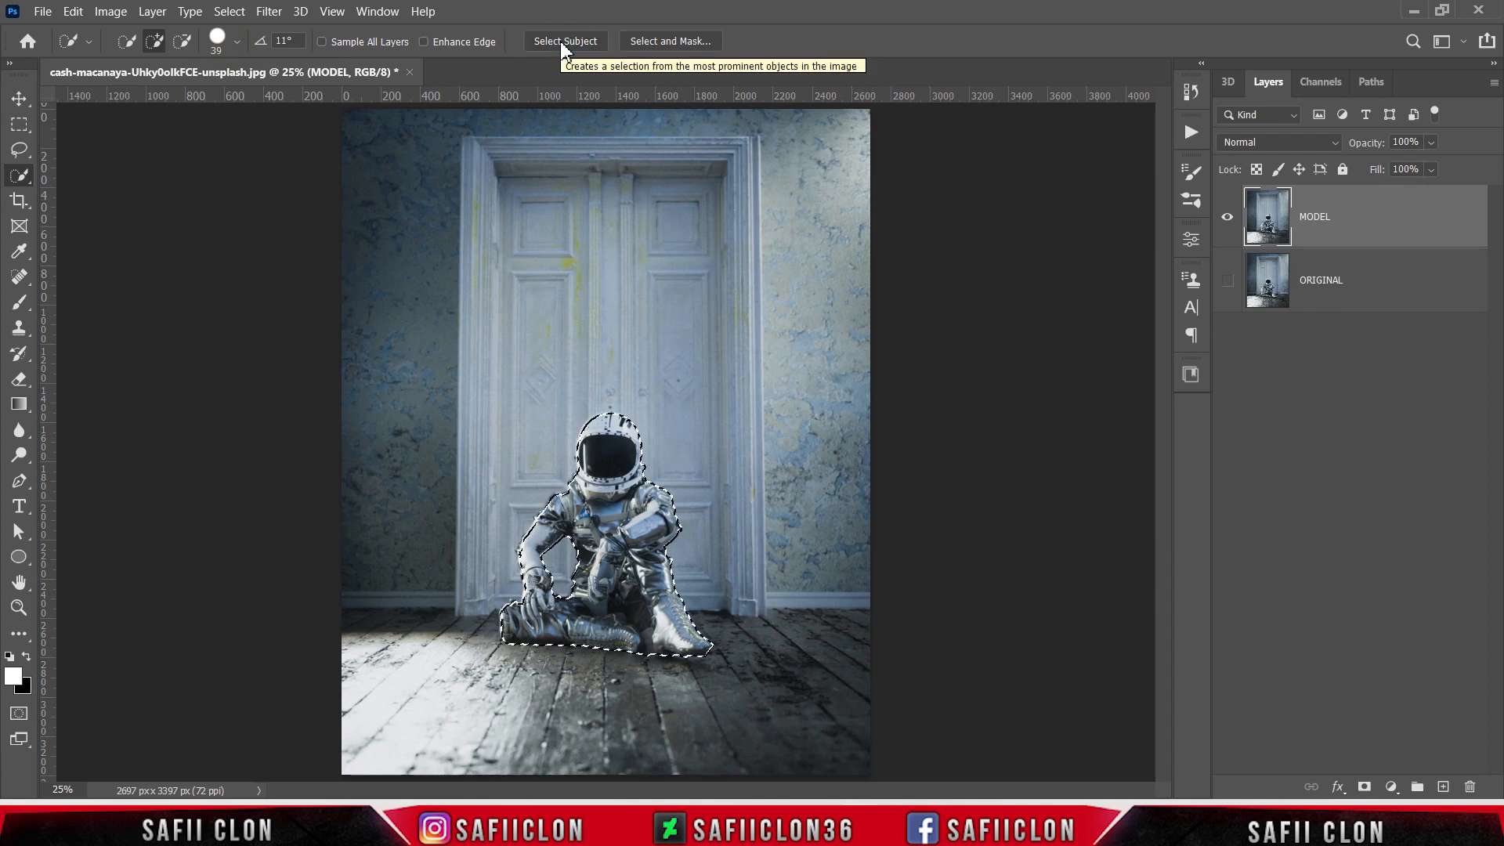
{"action": "left_click", "coordinate": [1364, 787]}
{"action": "left_click", "coordinate": [1404, 235]}
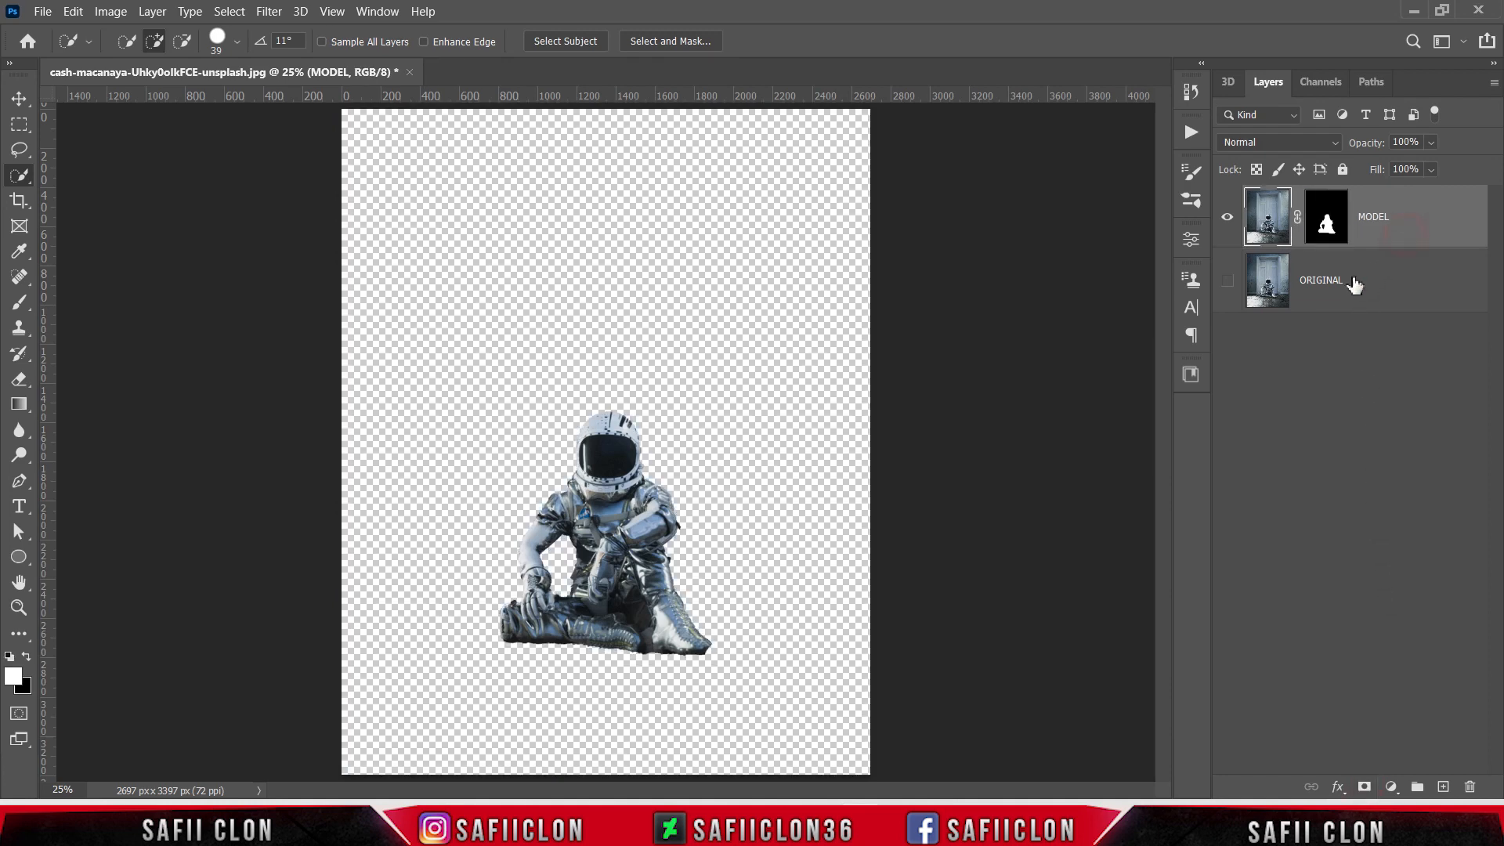
{"action": "left_click", "coordinate": [1230, 287]}
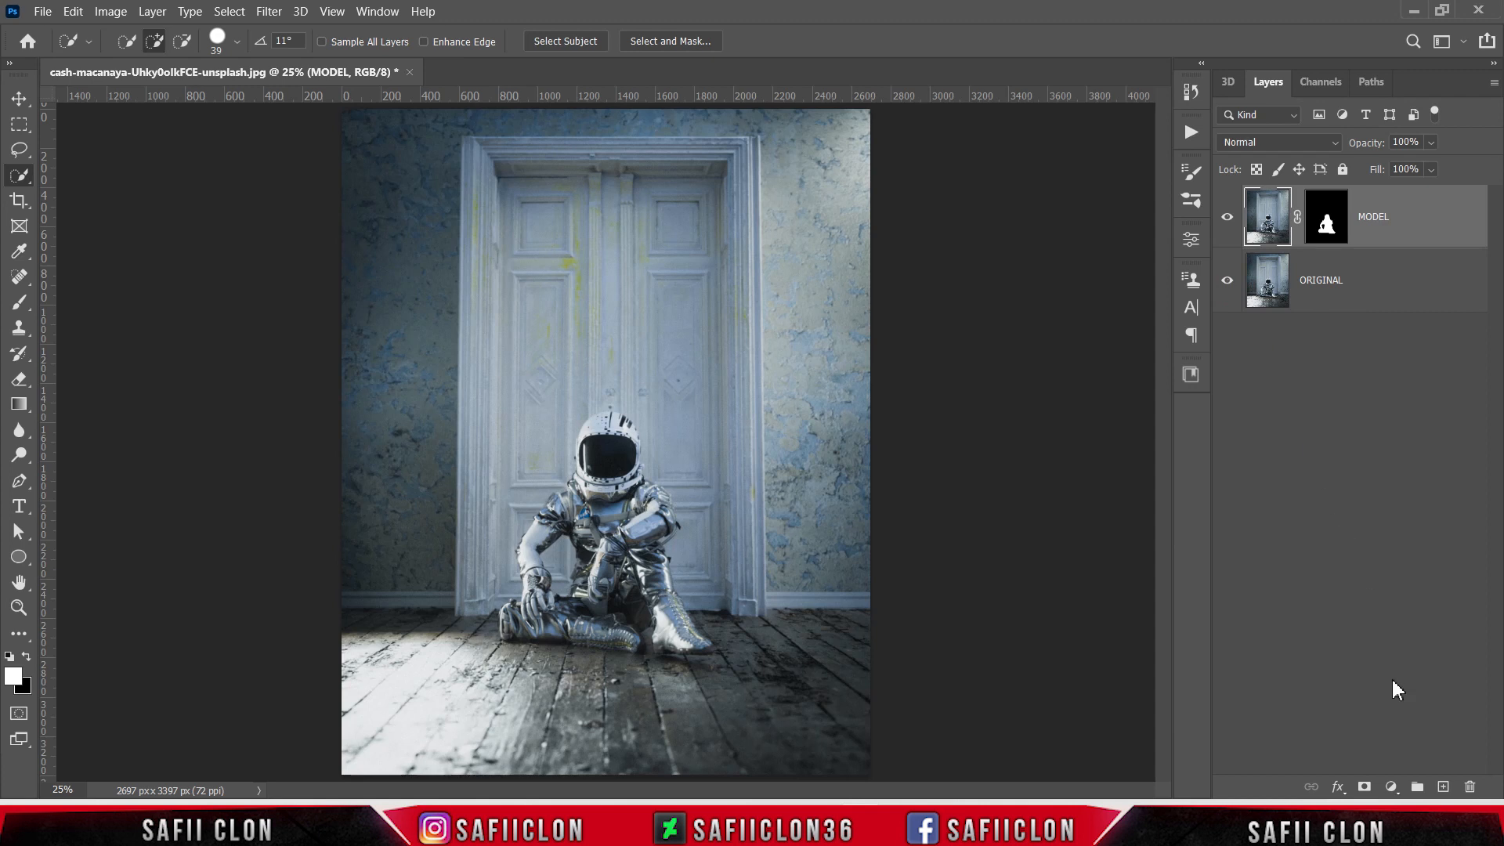
- Add an empty layer above MODEL and set the Pen tool to Path mode with Combine Shapes
{"action": "left_click", "coordinate": [1444, 787]}
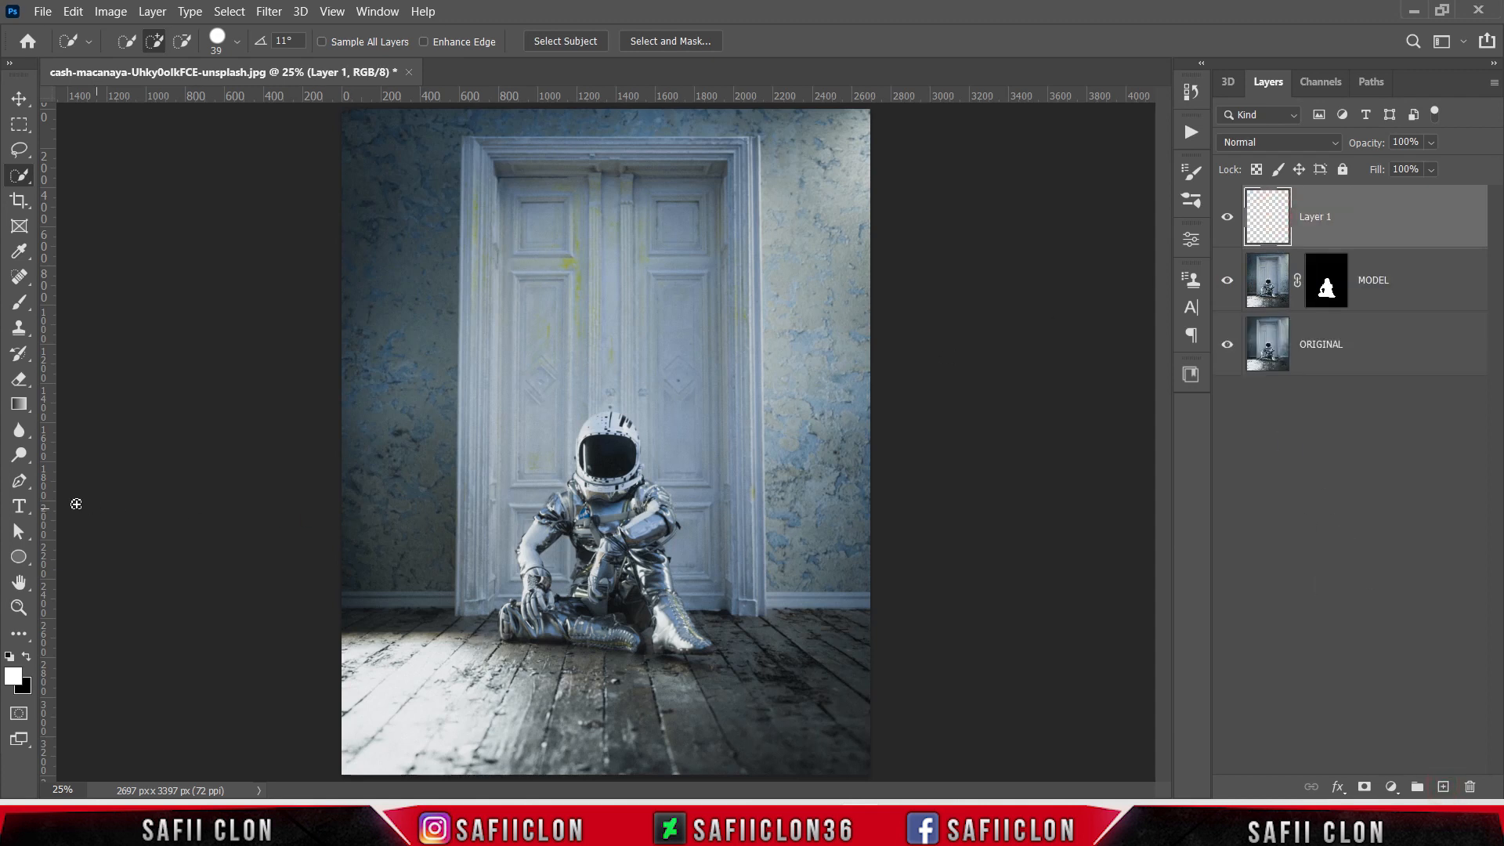
{"action": "right_click", "coordinate": [19, 487]}
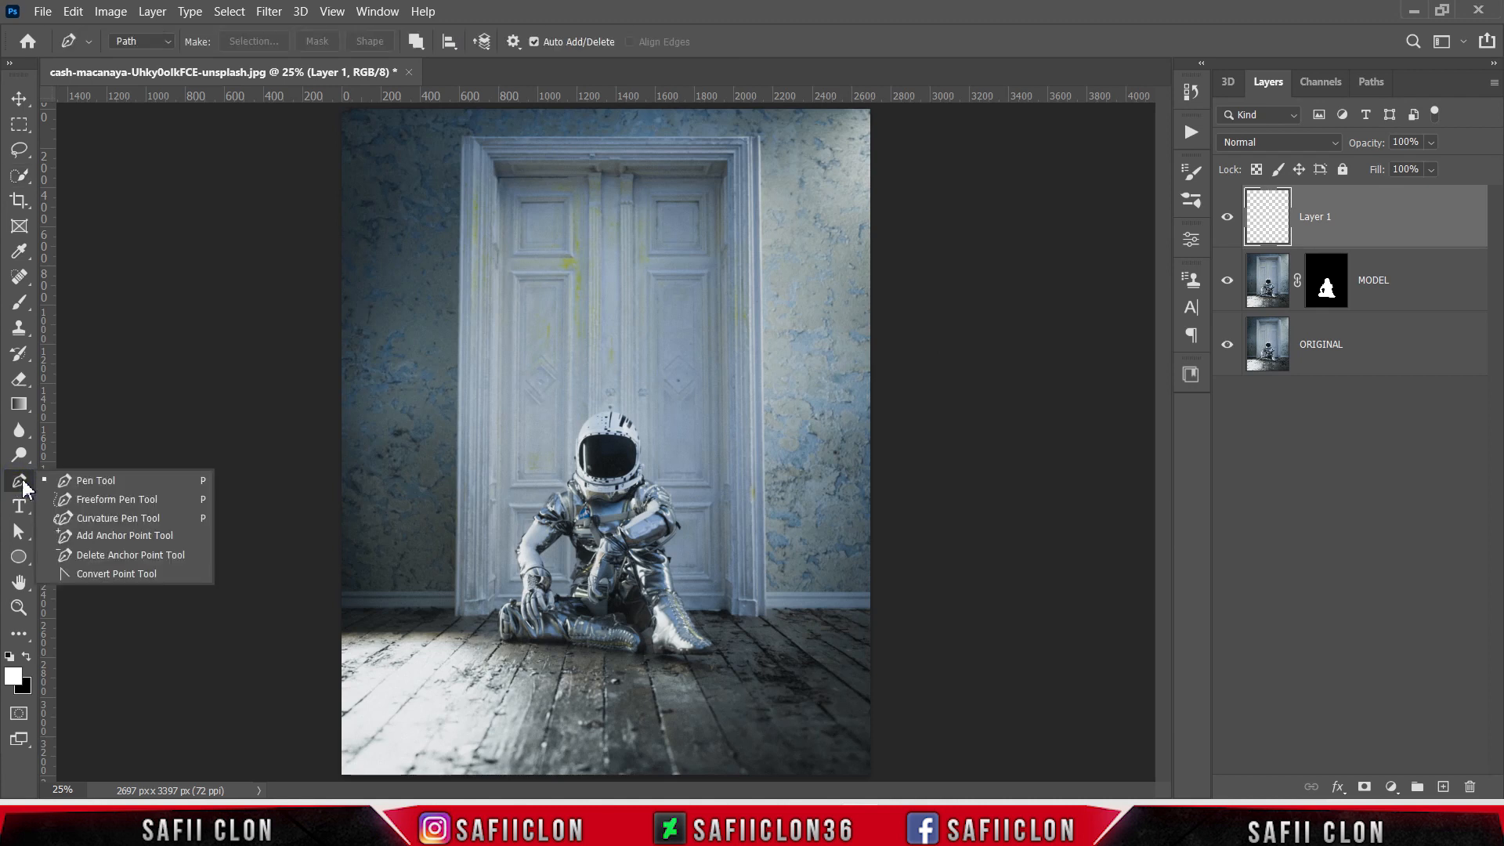
{"action": "left_click", "coordinate": [106, 478]}
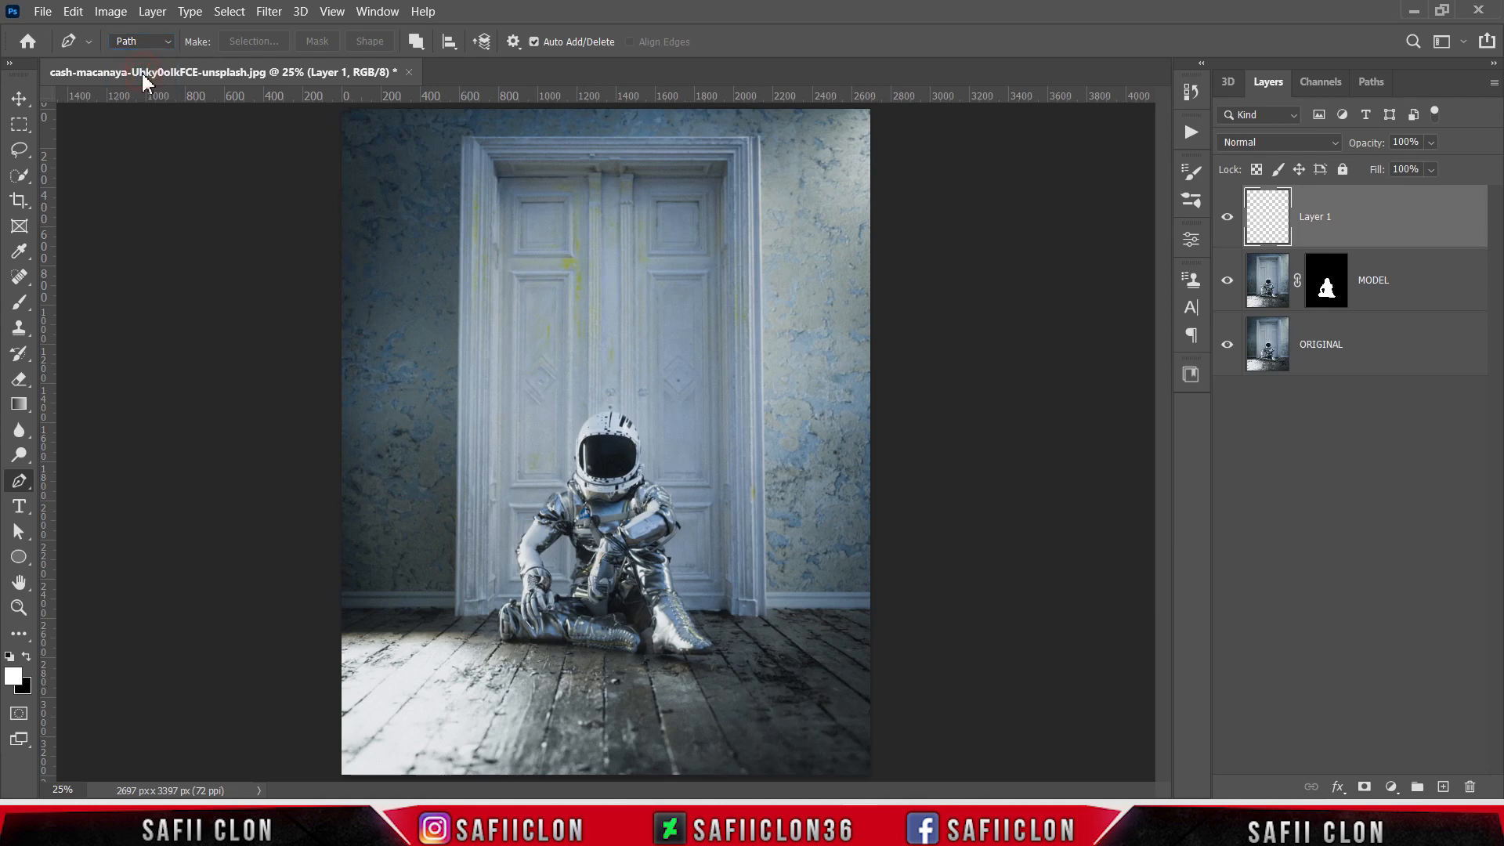
{"action": "left_click", "coordinate": [416, 41]}
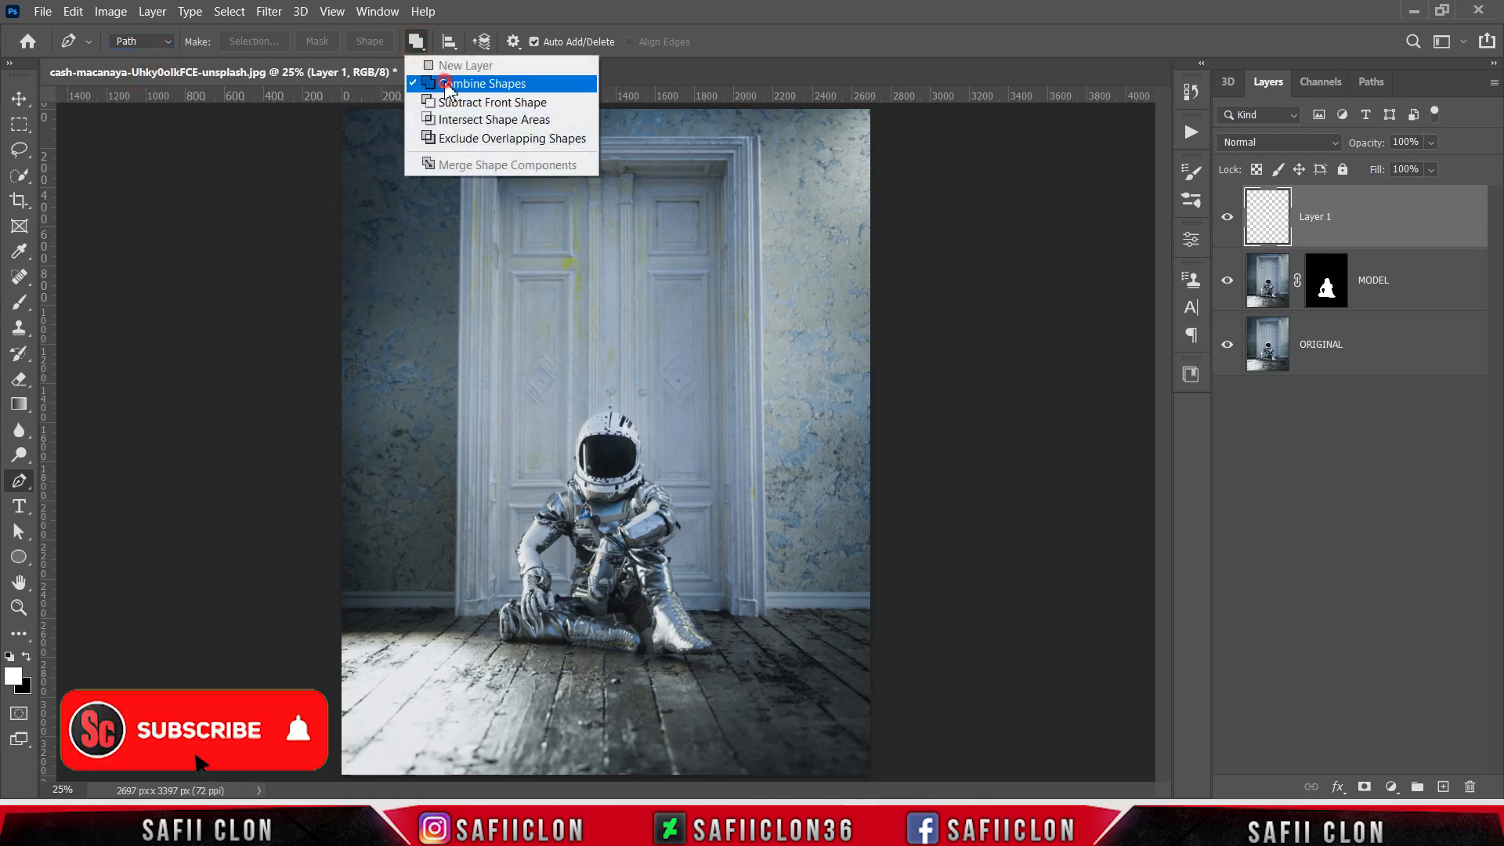
{"action": "left_click", "coordinate": [442, 85]}
- Draw a curved pen path from beyond the photo's left edge, around the astronaut's outline and helmet, to just beyond the right edge
{"action": "key", "text": "ctrl+plus"}
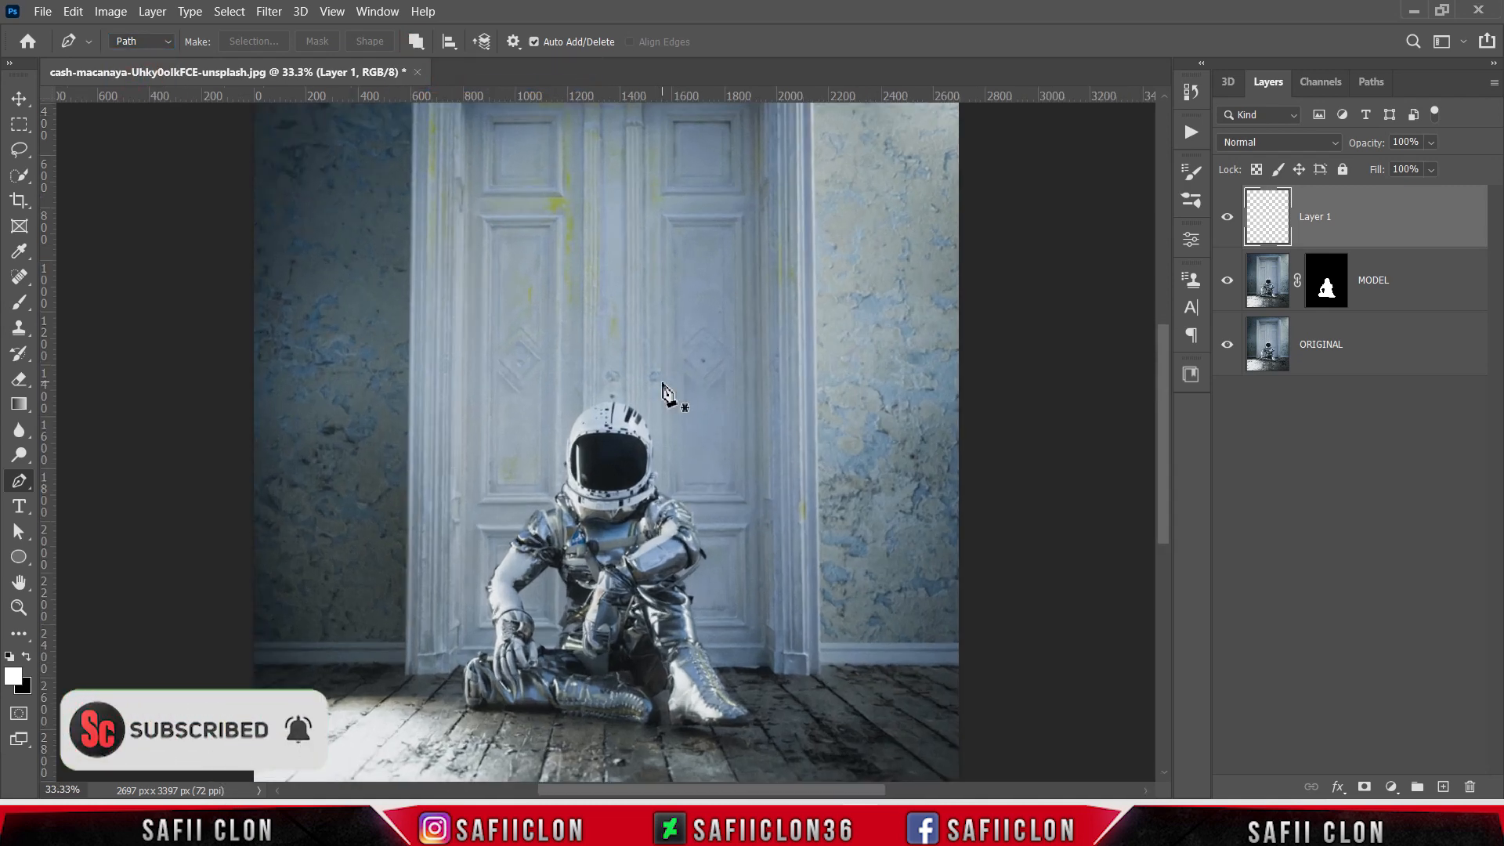
{"action": "scroll", "coordinate": [674, 392], "scroll_direction": "down", "scroll_amount": 3}
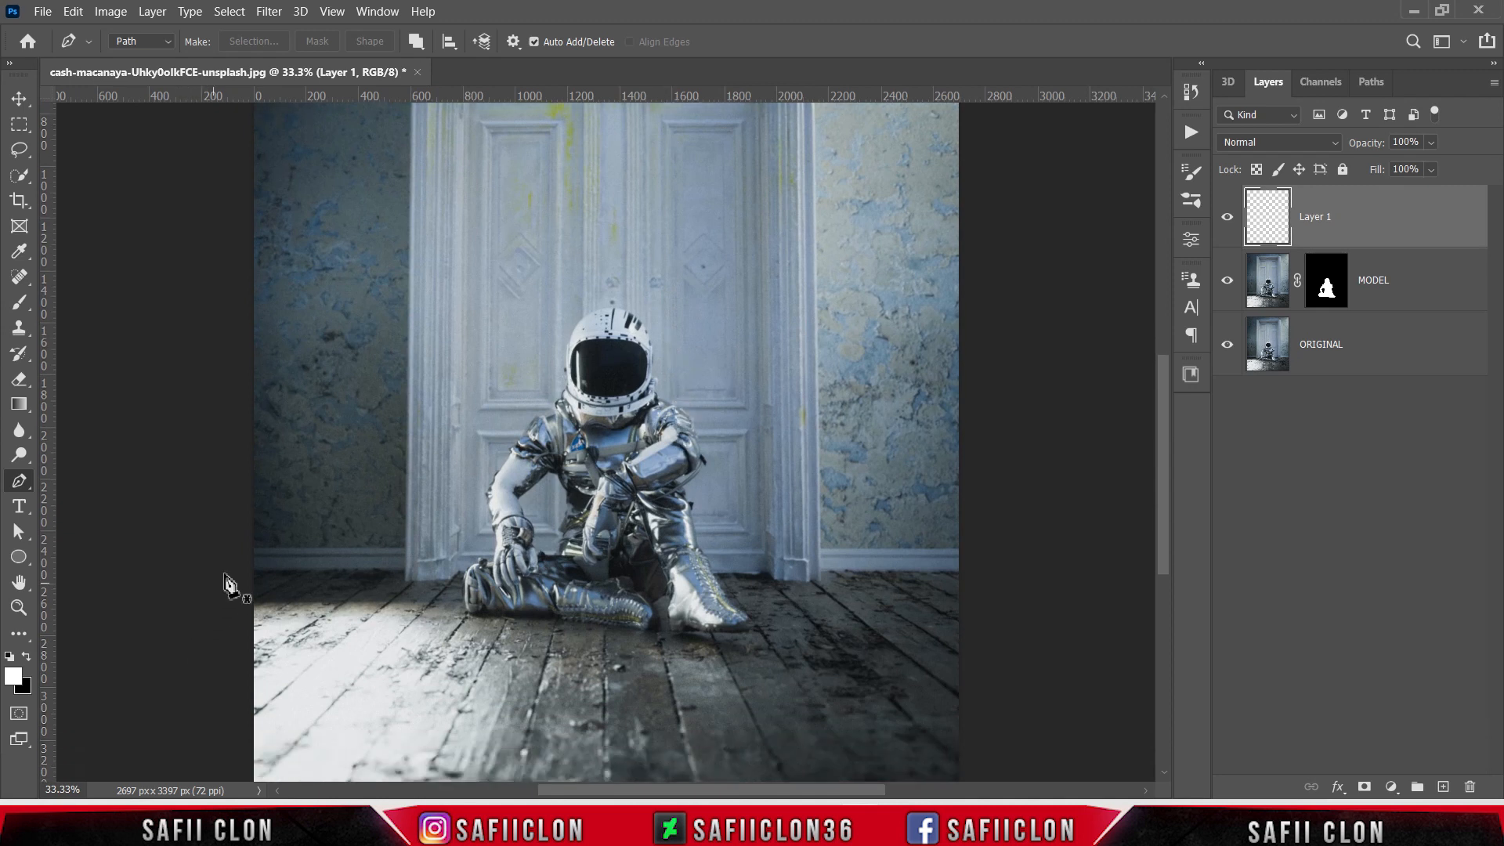
{"action": "left_click", "coordinate": [234, 554]}
{"action": "left_click_drag", "start_coordinate": [309, 556], "coordinate": [329, 576]}
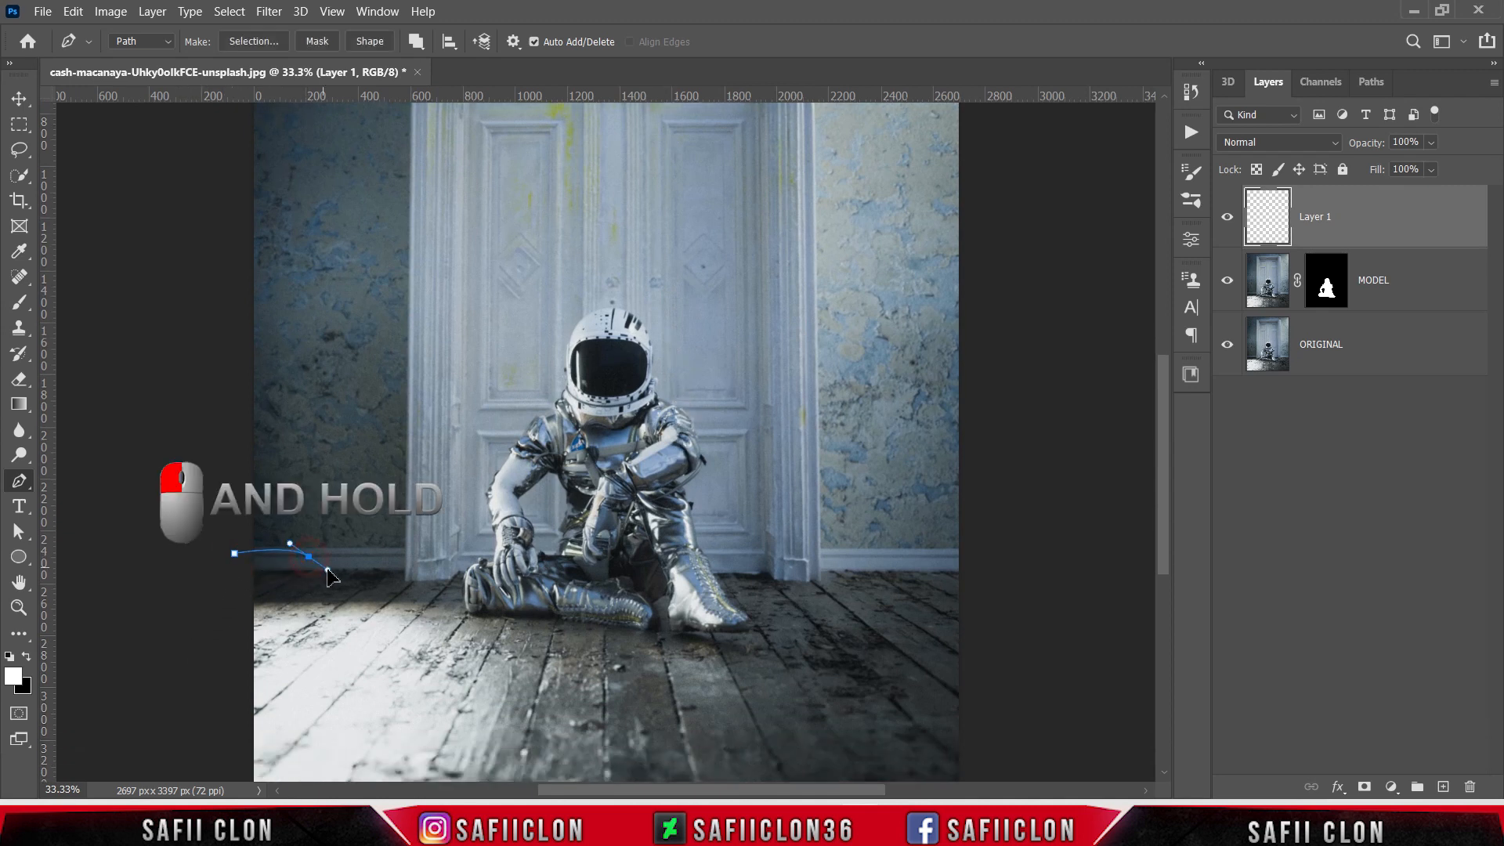
{"action": "left_click_drag", "start_coordinate": [422, 575], "coordinate": [554, 382]}
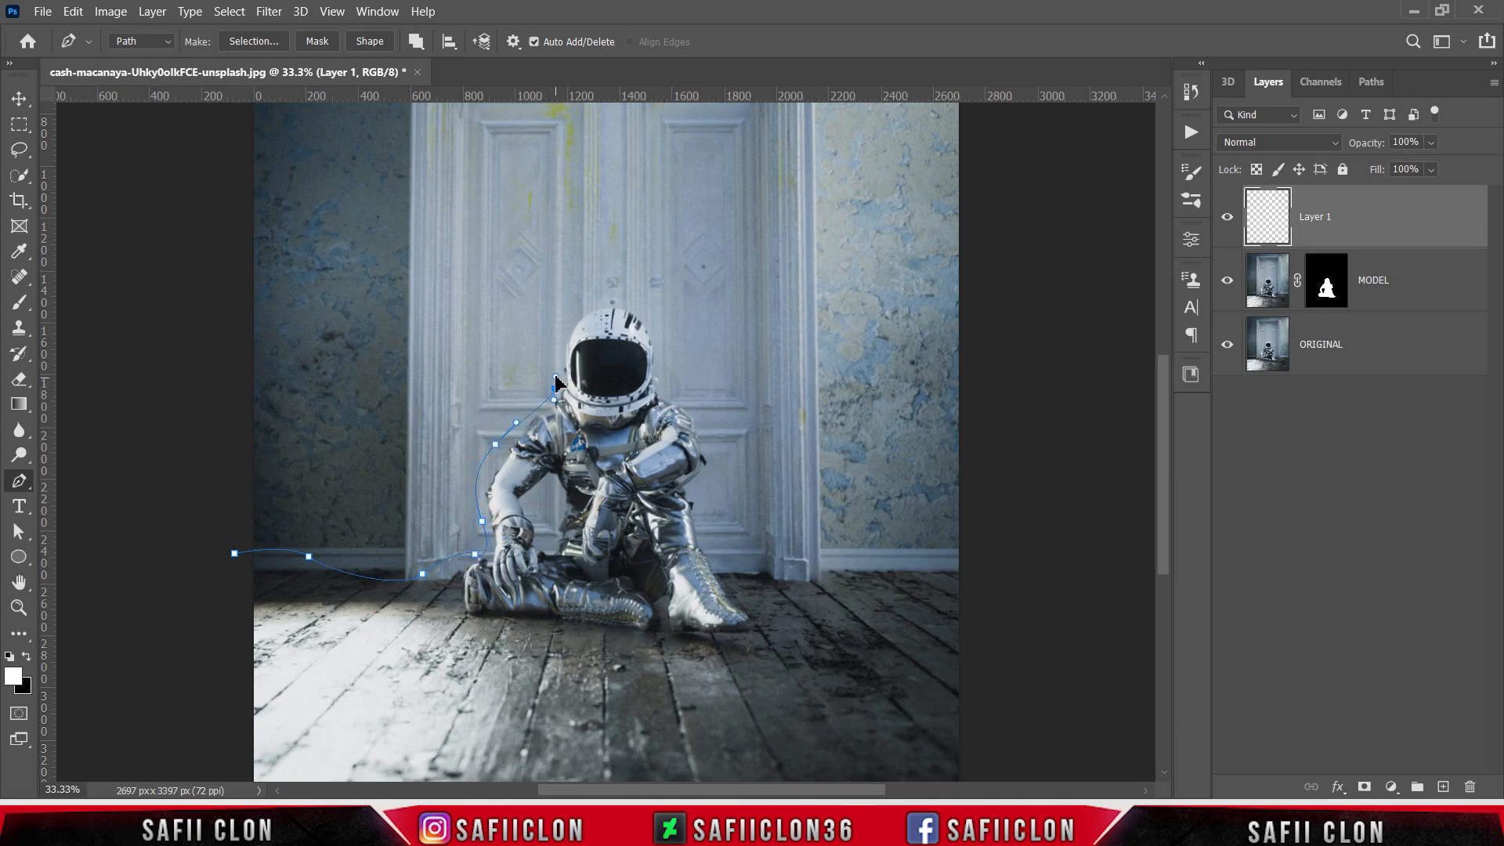
{"action": "left_click_drag", "start_coordinate": [593, 294], "coordinate": [636, 283]}
{"action": "left_click_drag", "start_coordinate": [665, 345], "coordinate": [706, 405]}
{"action": "left_click_drag", "start_coordinate": [712, 468], "coordinate": [700, 501]}
{"action": "left_click_drag", "start_coordinate": [722, 555], "coordinate": [868, 538]}
{"action": "left_click_drag", "start_coordinate": [978, 572], "coordinate": [1020, 616]}
- Continue the path outside the canvas below the floor and close it at its starting point
{"action": "key", "text": "ctrl+minus"}
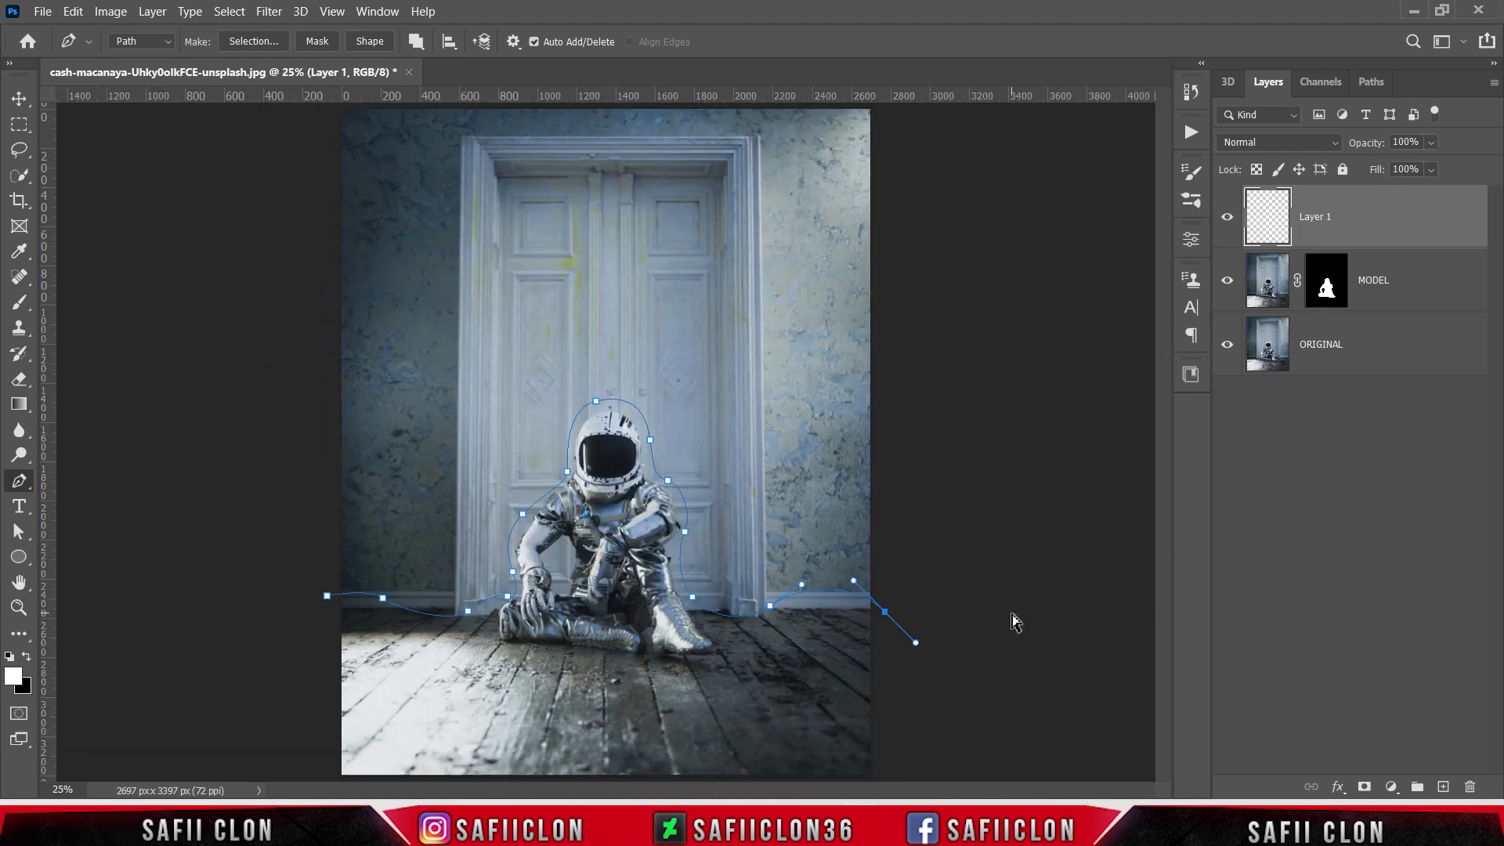
{"action": "key", "text": "ctrl+minus"}
{"action": "left_click_drag", "start_coordinate": [781, 716], "coordinate": [698, 708]}
{"action": "left_click_drag", "start_coordinate": [502, 722], "coordinate": [492, 721]}
{"action": "left_click_drag", "start_coordinate": [406, 699], "coordinate": [396, 692]}
{"action": "left_click", "coordinate": [378, 632]}
{"action": "left_click", "coordinate": [402, 567]}
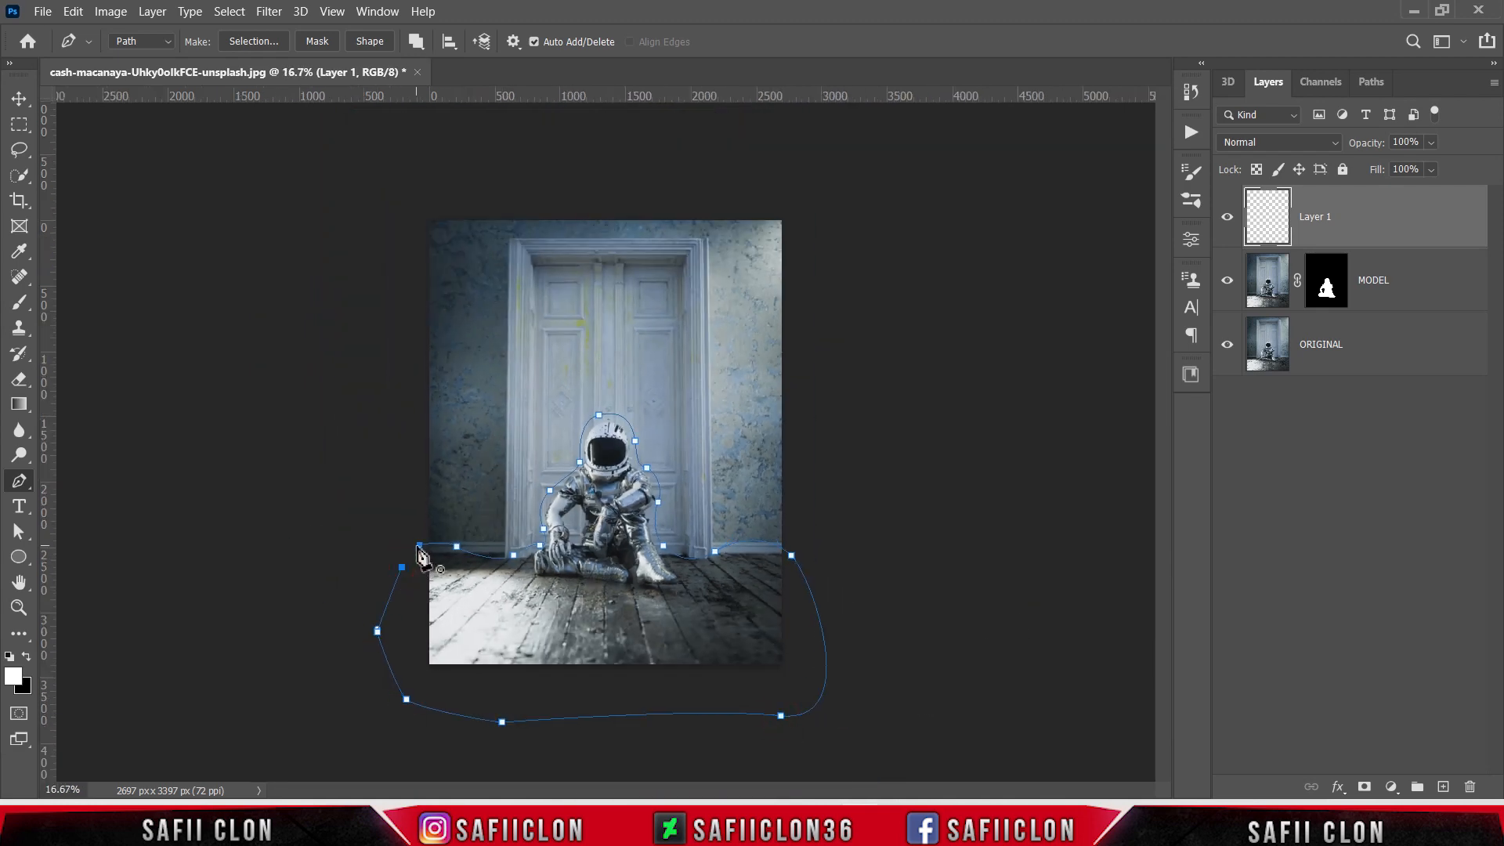
{"action": "left_click", "coordinate": [420, 545]}
{"action": "key", "text": "ctrl+plus"}
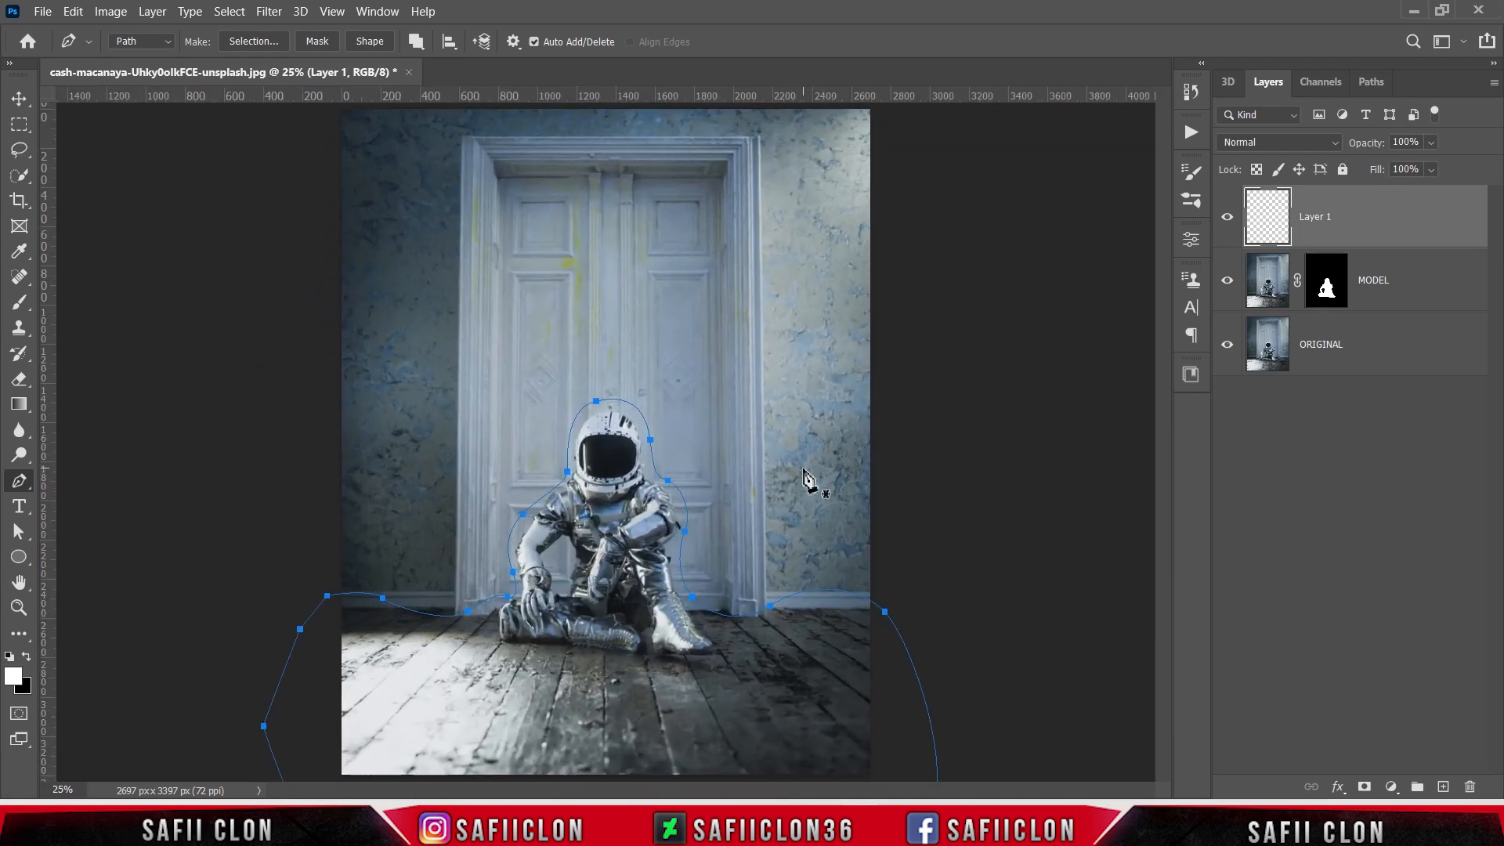
- Set the Brush tool to Hard Round, 6 px size and 100% opacity for the empty layer above MODEL
{"action": "left_click", "coordinate": [1348, 220]}
{"action": "left_click", "coordinate": [19, 306]}
{"action": "left_click", "coordinate": [94, 302]}
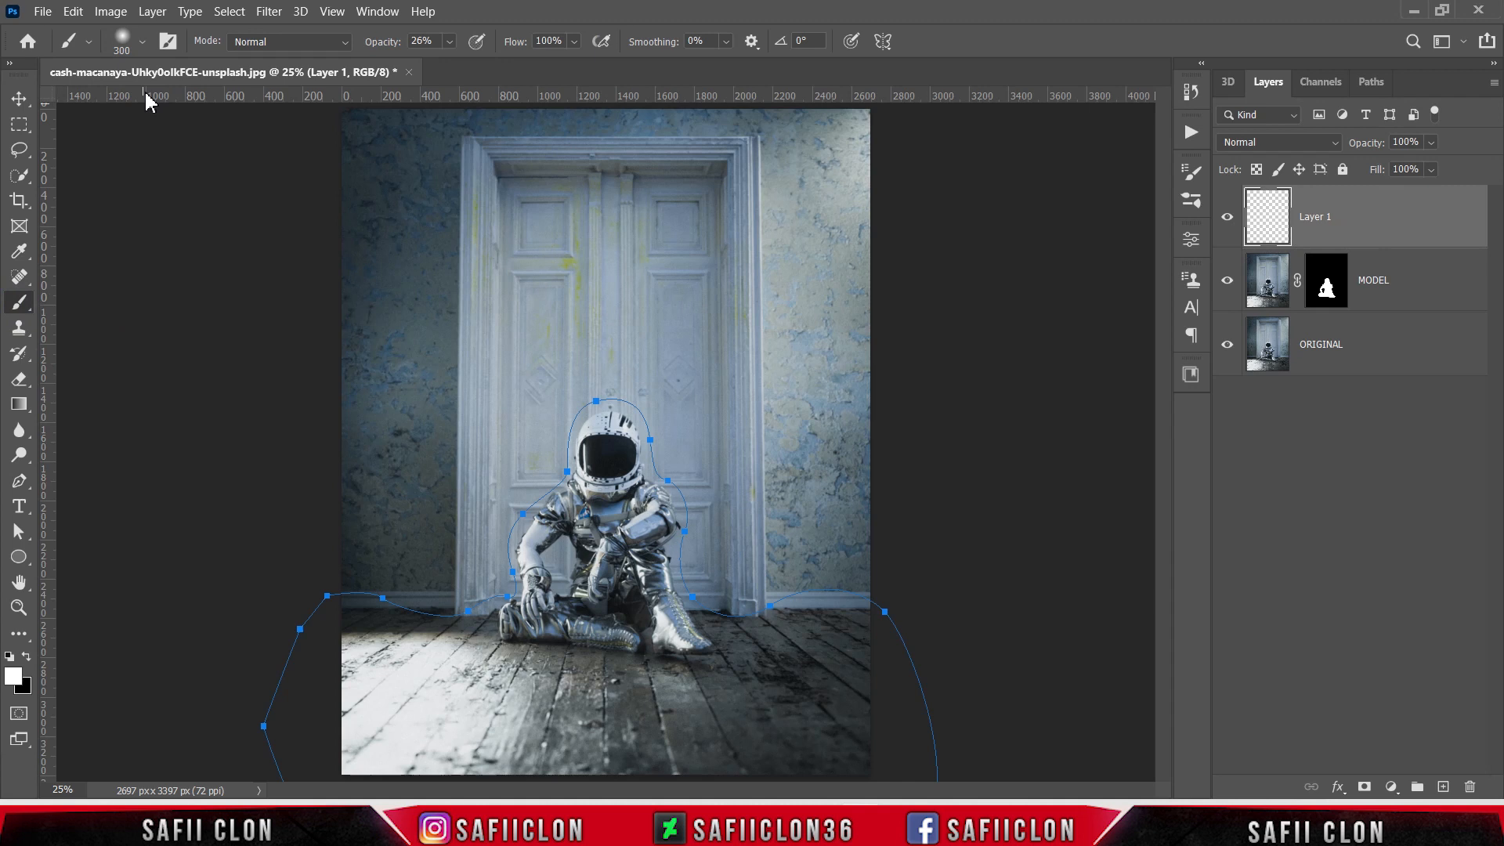
{"action": "left_click", "coordinate": [142, 42]}
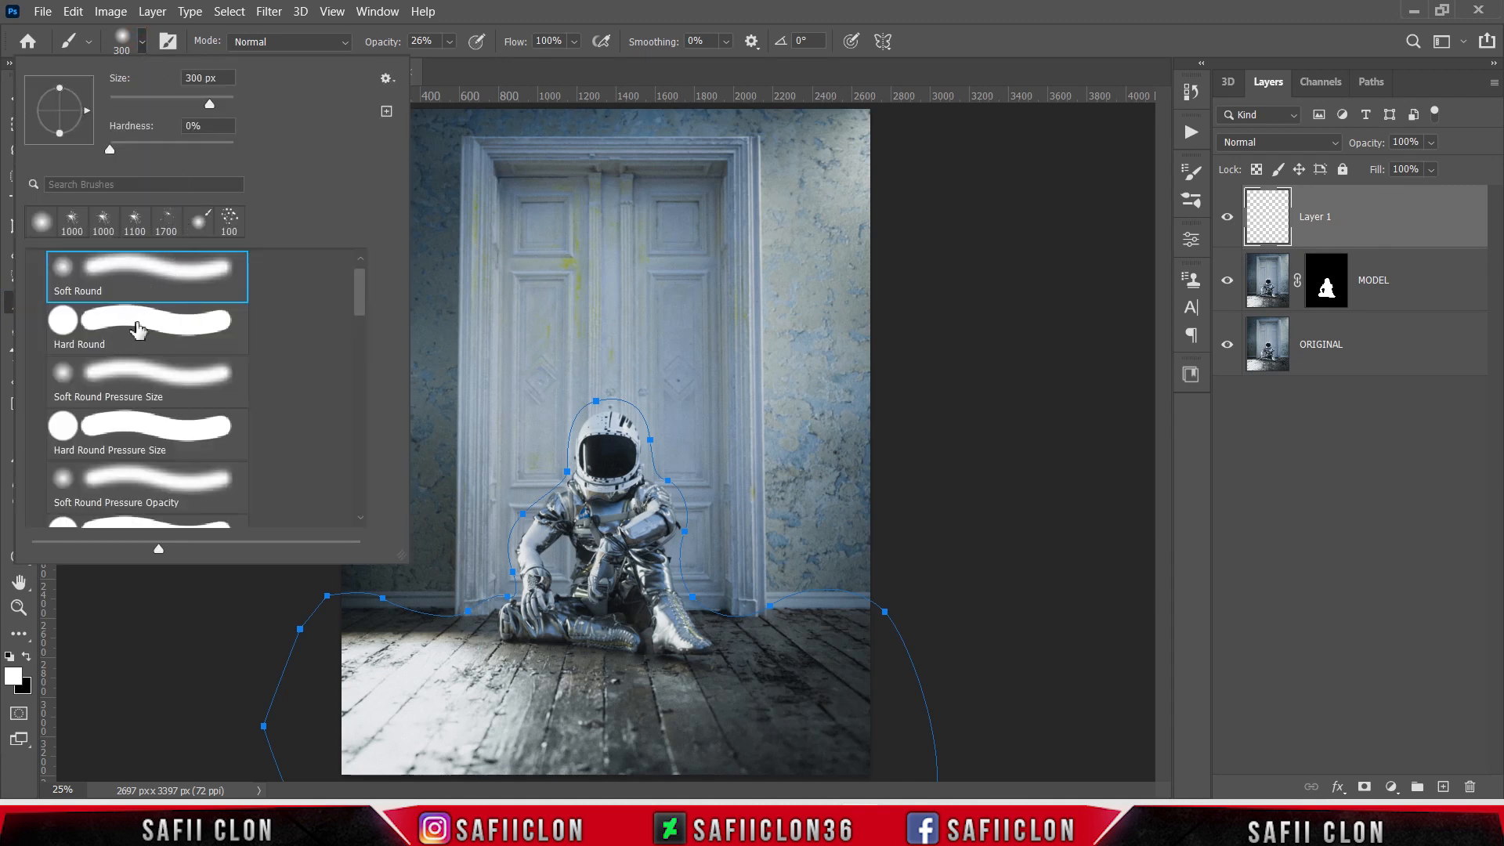
{"action": "left_click", "coordinate": [153, 321]}
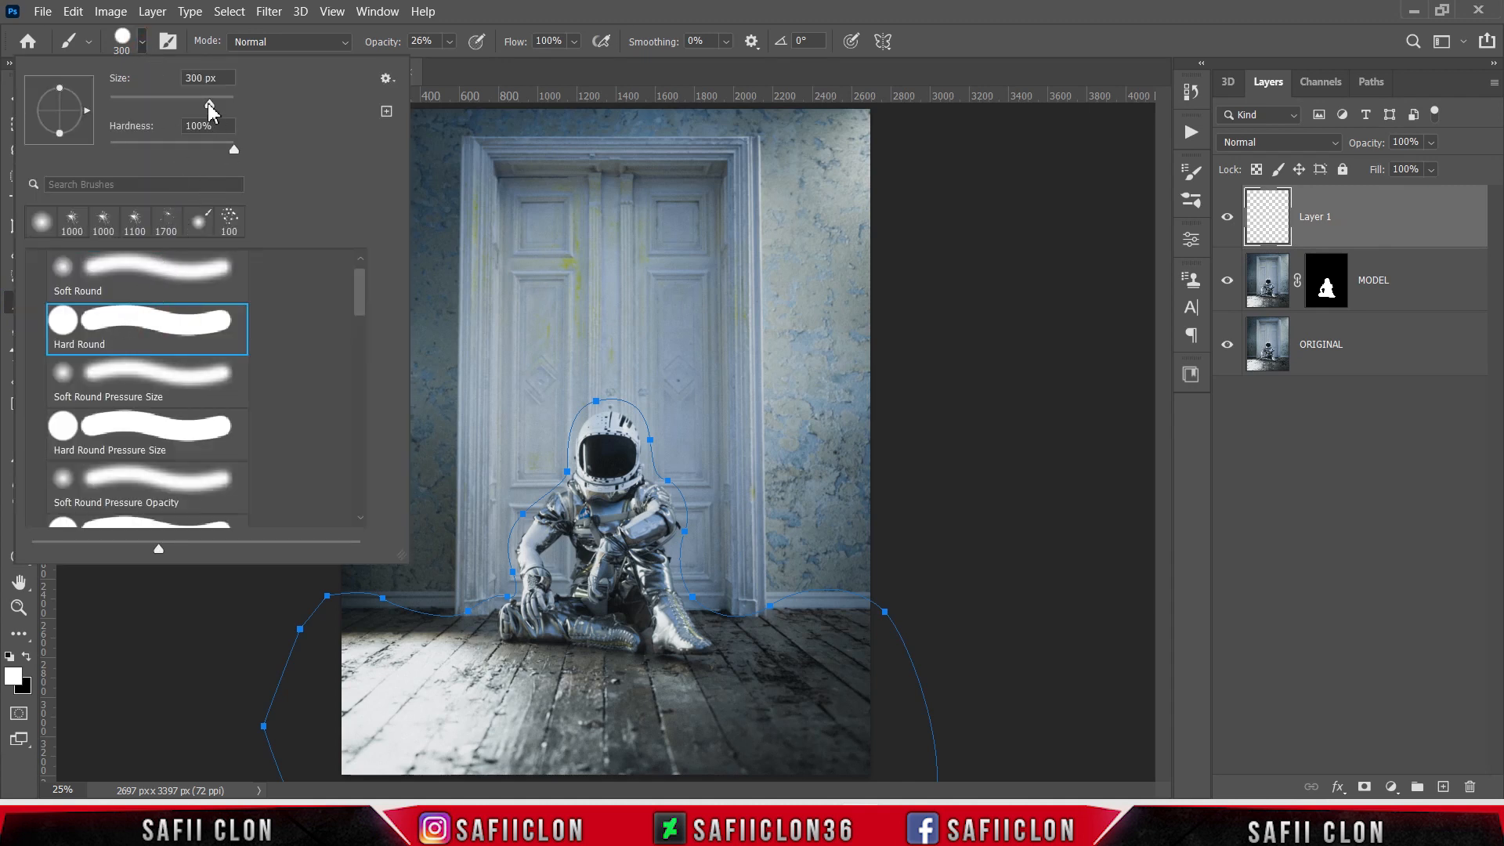
{"action": "left_click_drag", "start_coordinate": [210, 107], "coordinate": [115, 105]}
{"action": "left_click", "coordinate": [142, 42]}
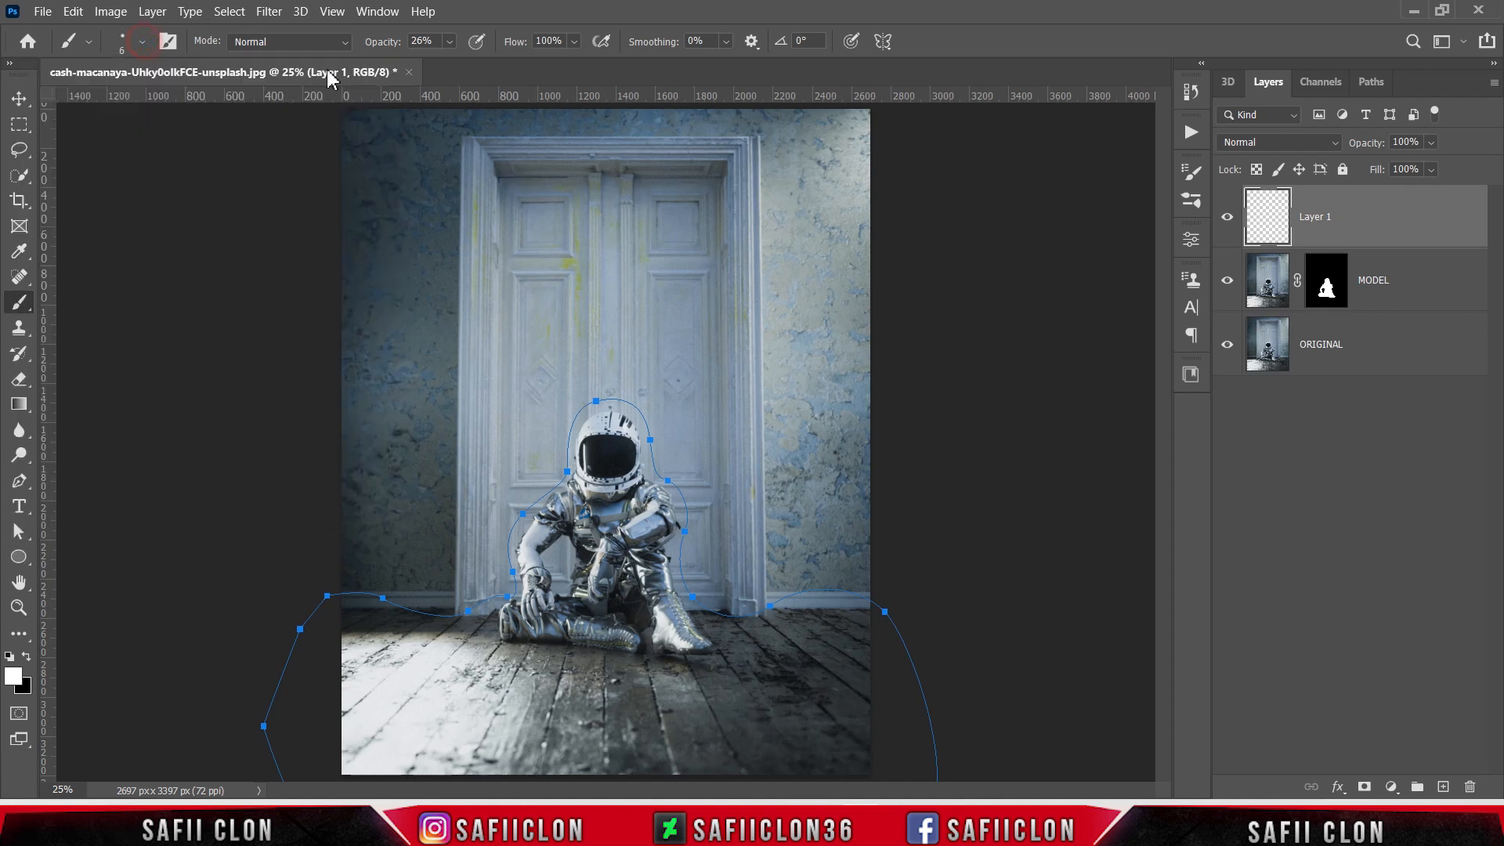
{"action": "left_click", "coordinate": [450, 41]}
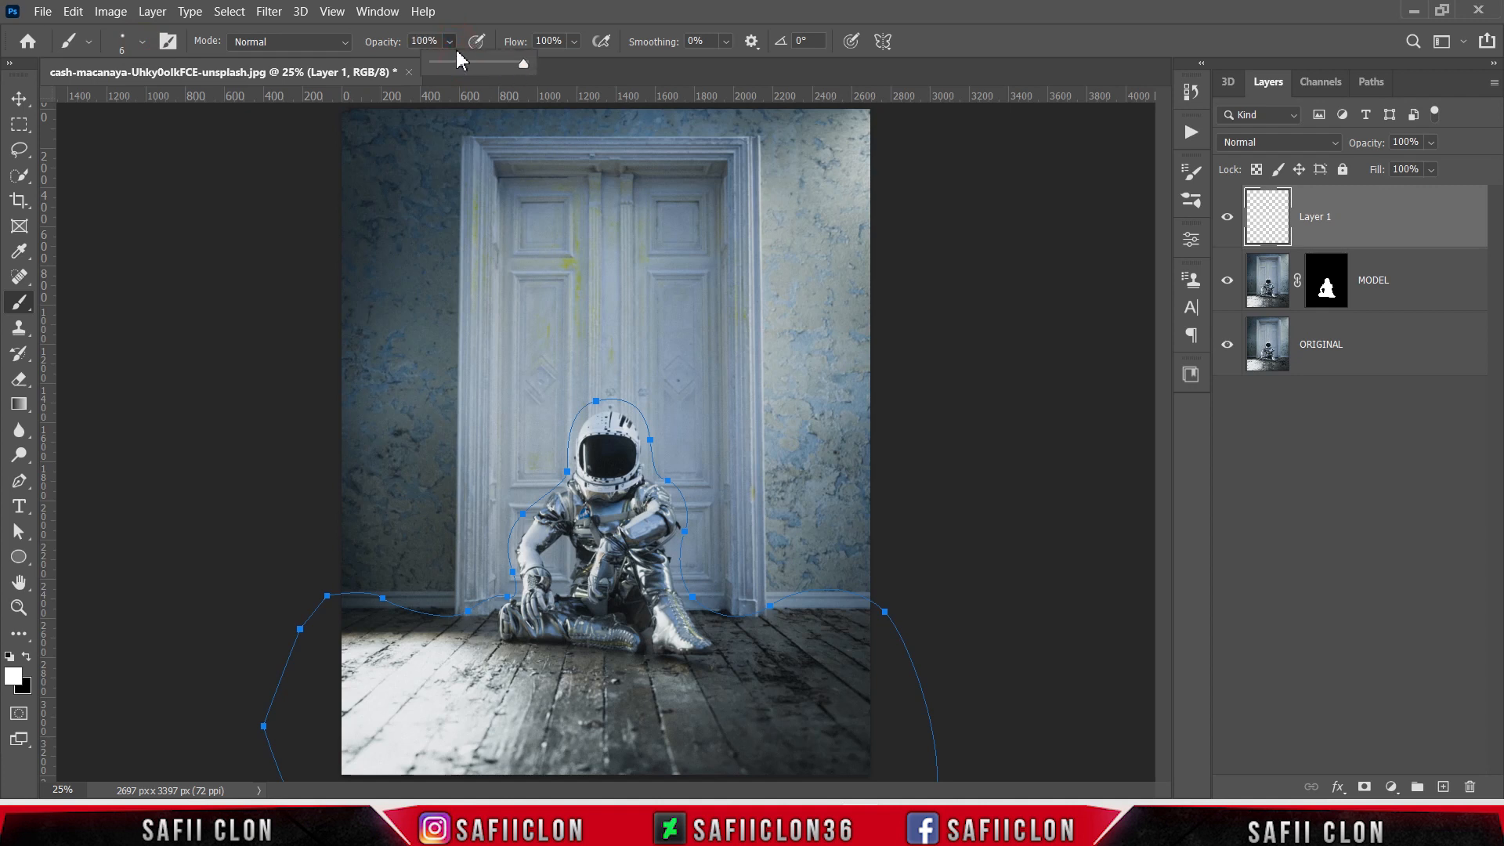
{"action": "left_click", "coordinate": [451, 43]}
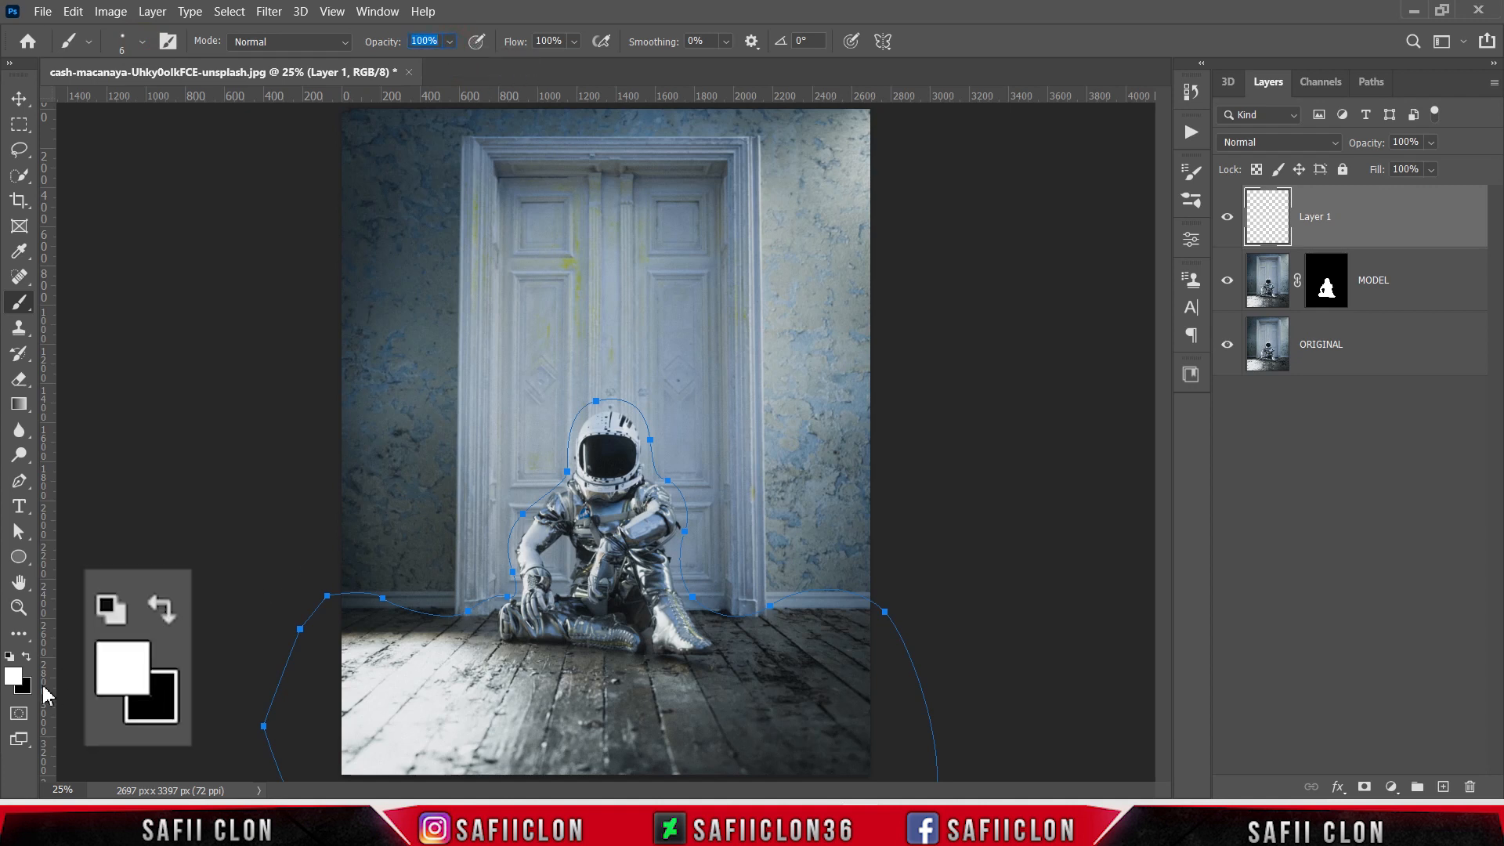
- Set the foreground color to white (ffffff) and stroke the path with the brush
{"action": "left_click", "coordinate": [13, 676]}
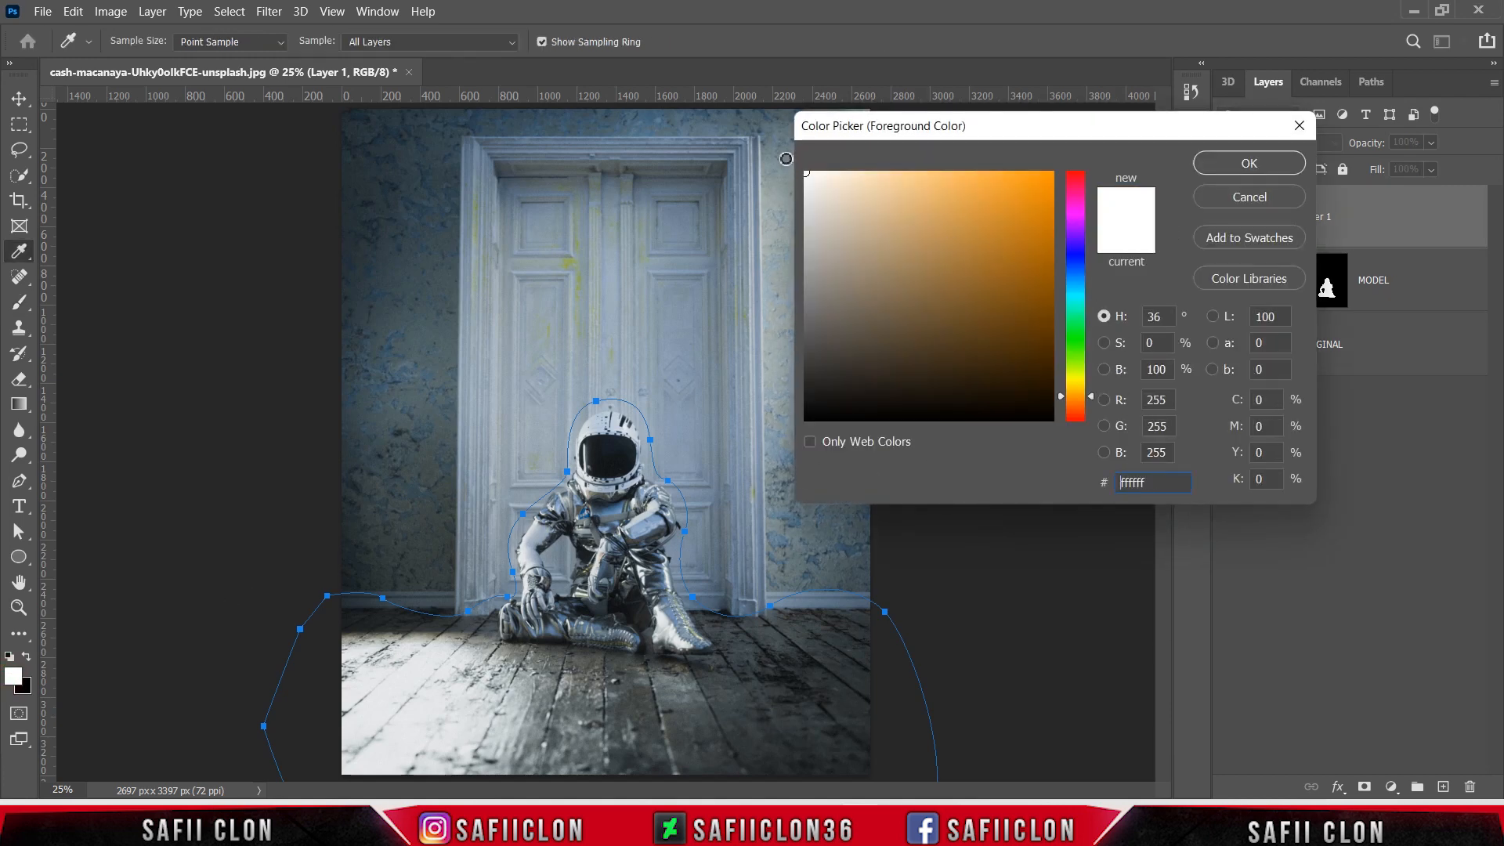
{"action": "left_click", "coordinate": [1248, 162]}
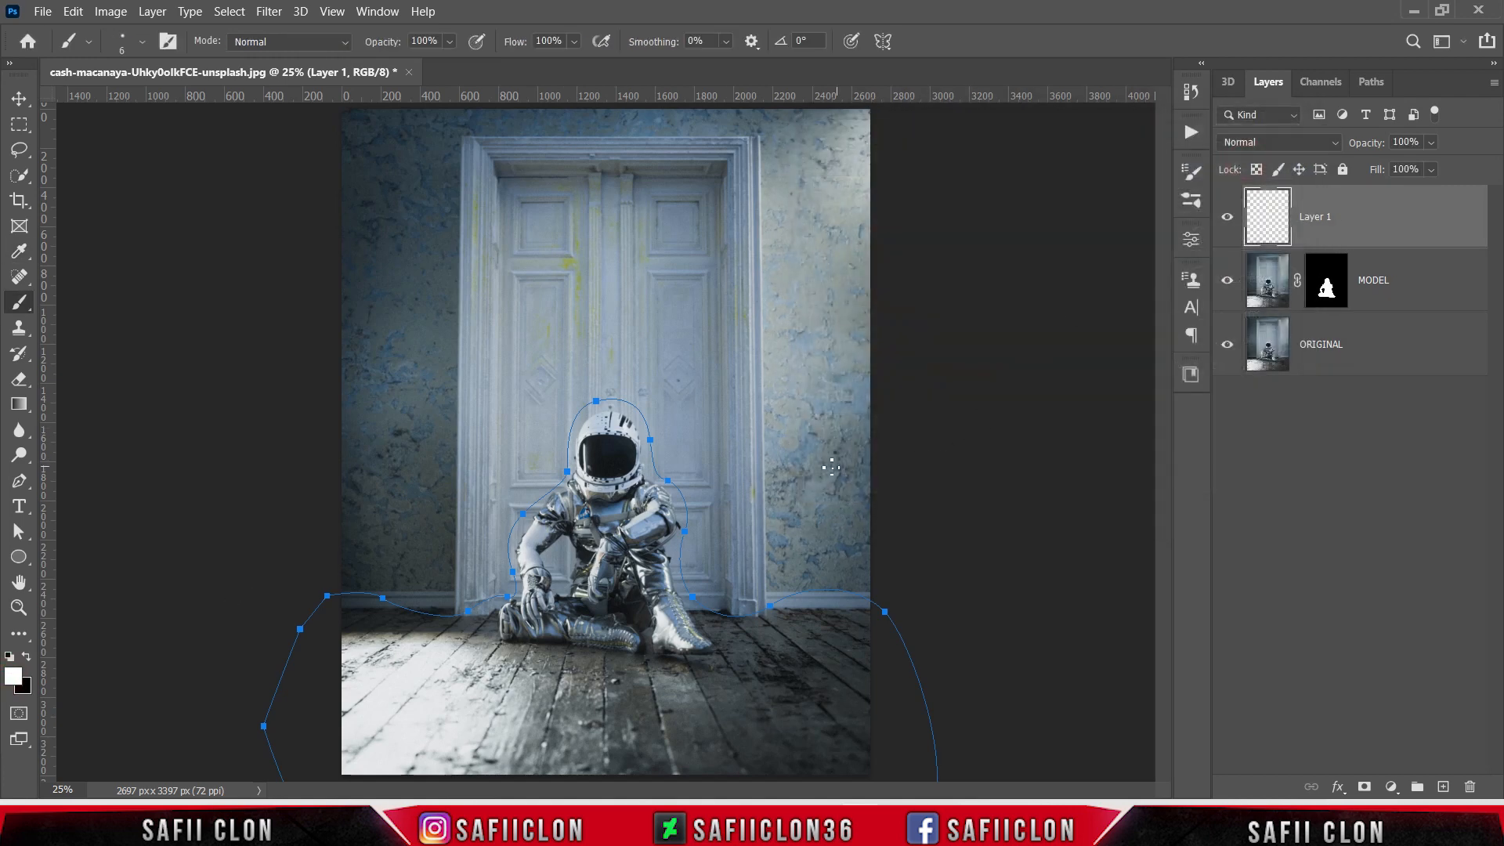
{"action": "key", "text": "Return"}
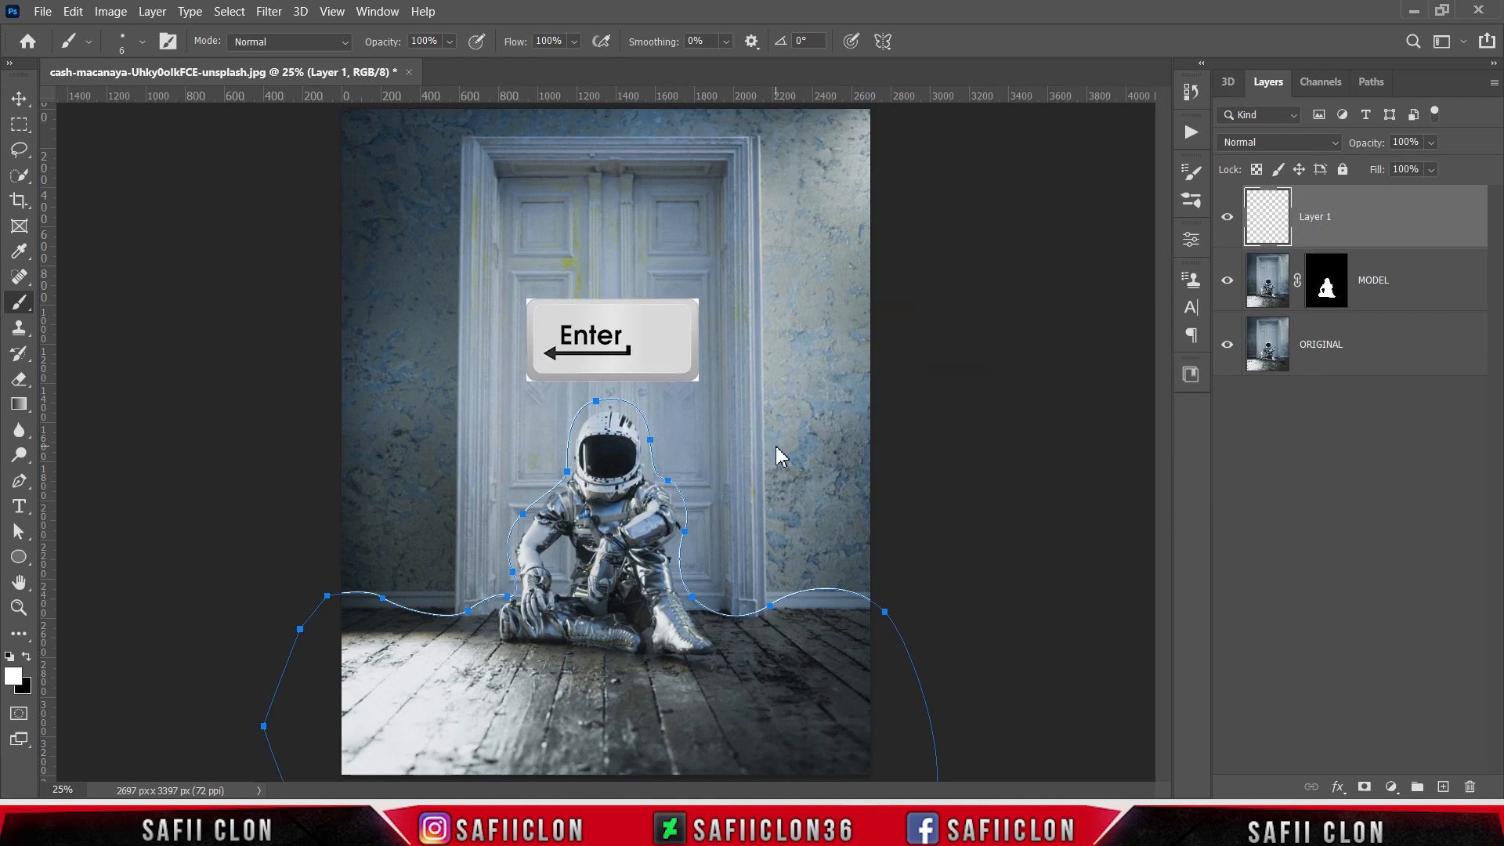
{"action": "key", "text": "ctrl+plus"}
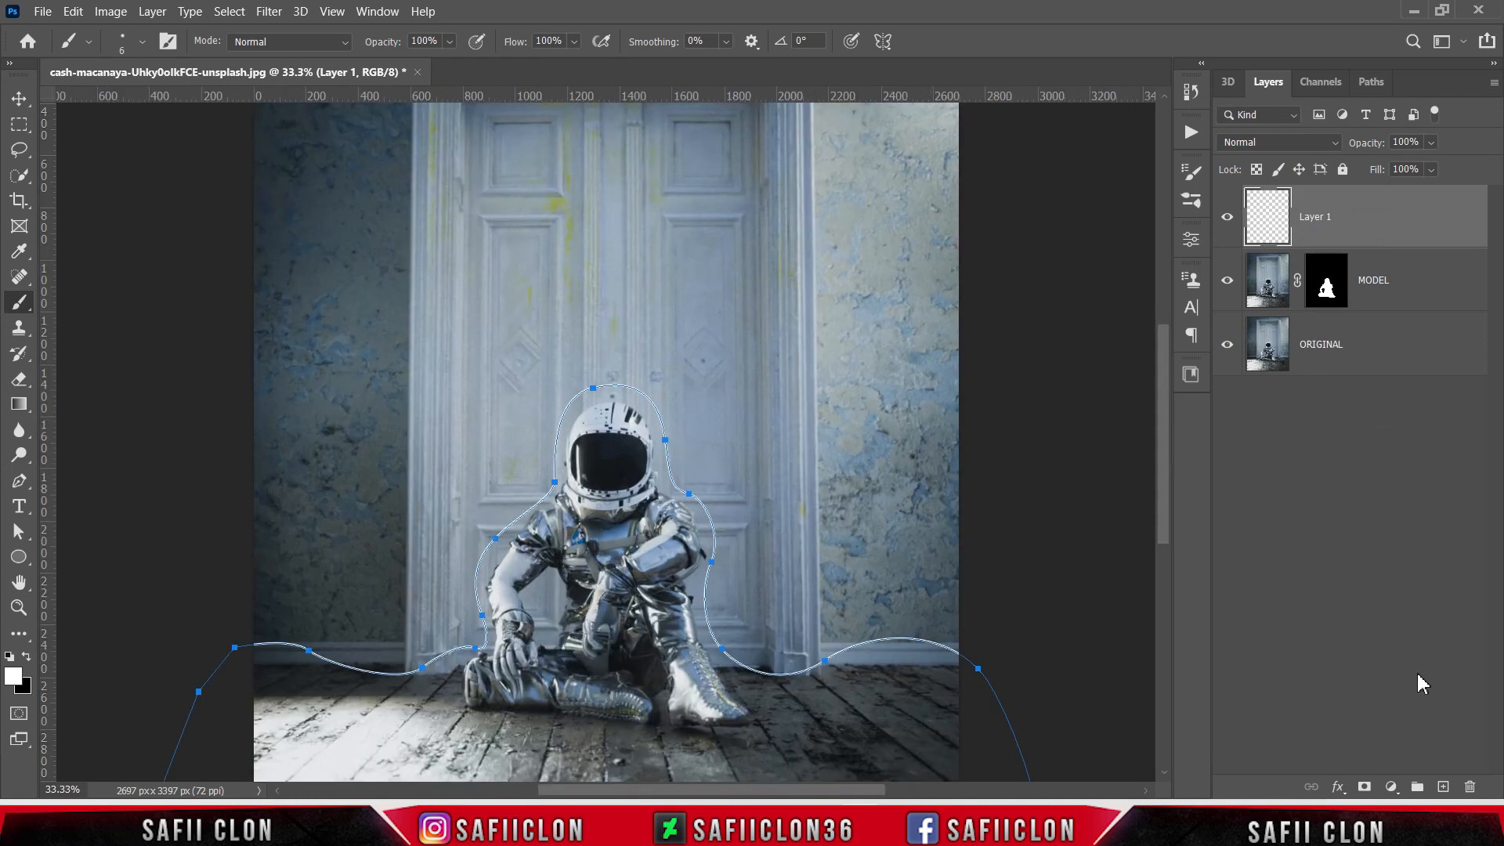
- Add an empty layer above Layer 1 and import the brush set sparklers by yourstock.abr for the Brush tool
{"action": "left_click", "coordinate": [1444, 787]}
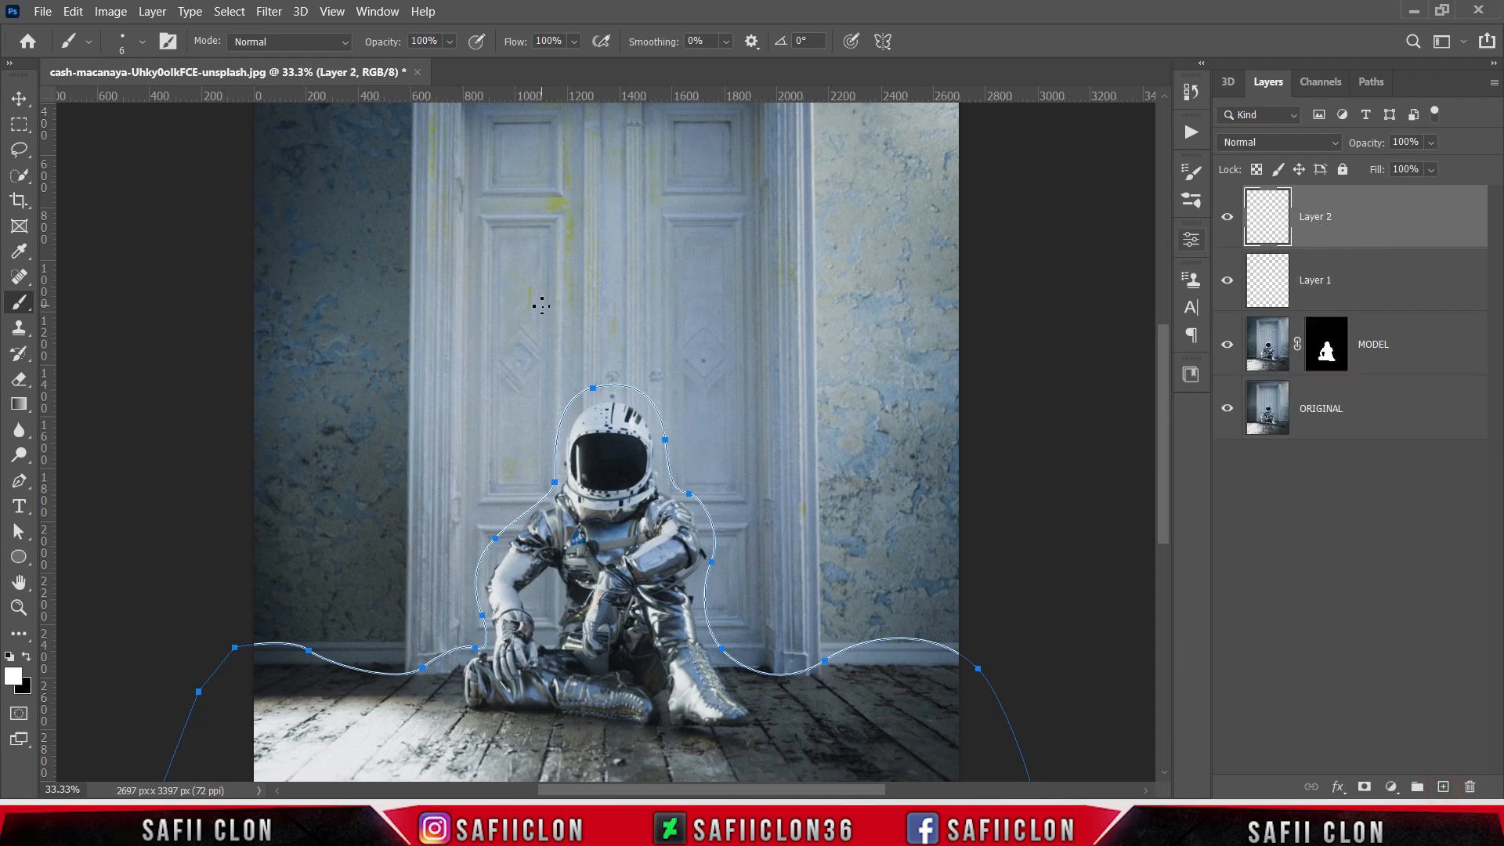
{"action": "right_click", "coordinate": [24, 312]}
{"action": "left_click", "coordinate": [68, 304]}
{"action": "left_click", "coordinate": [142, 43]}
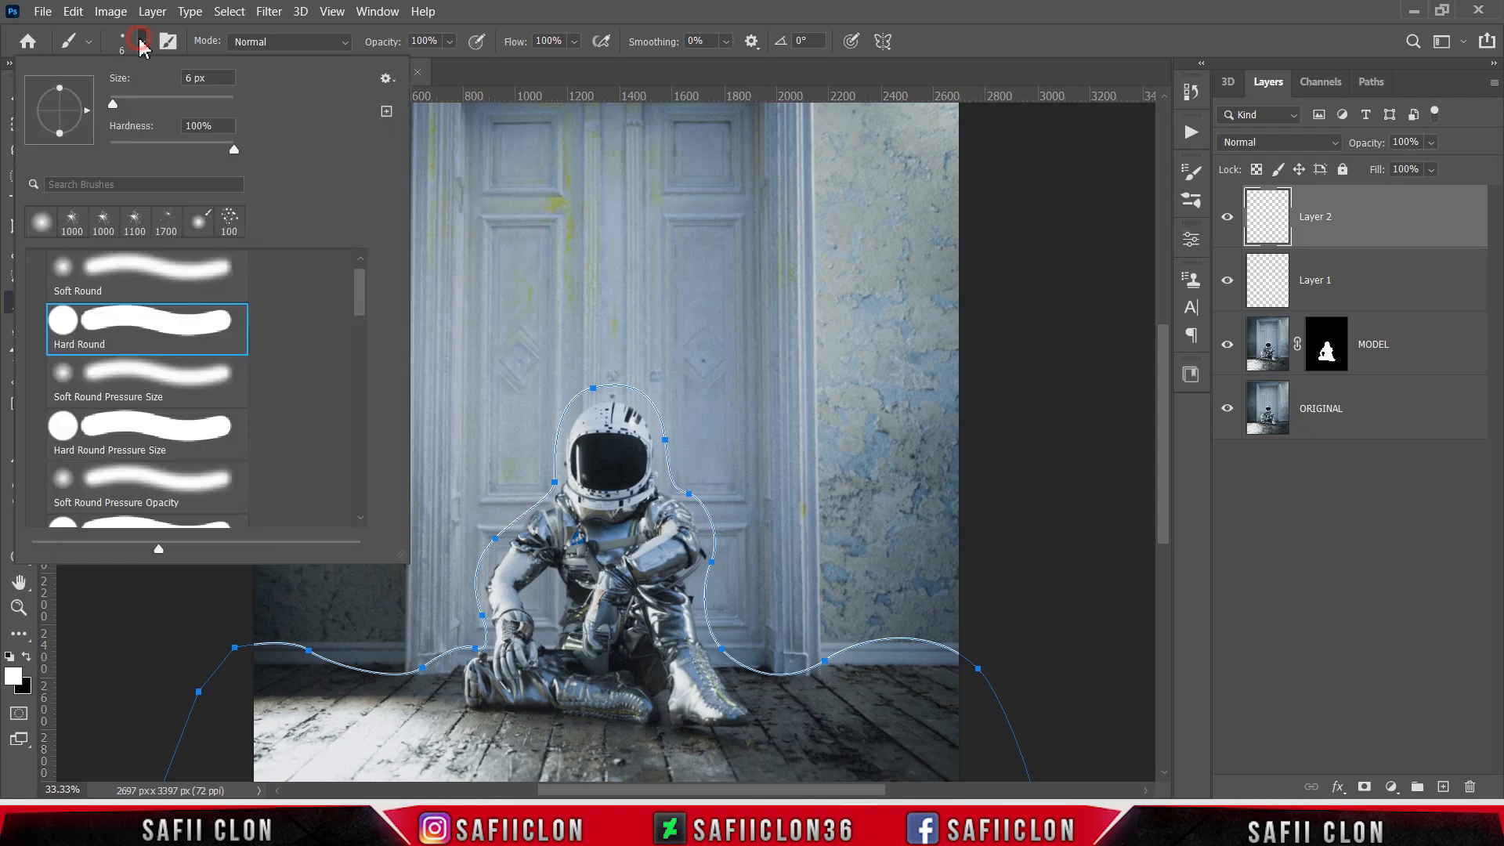
{"action": "left_click", "coordinate": [386, 79]}
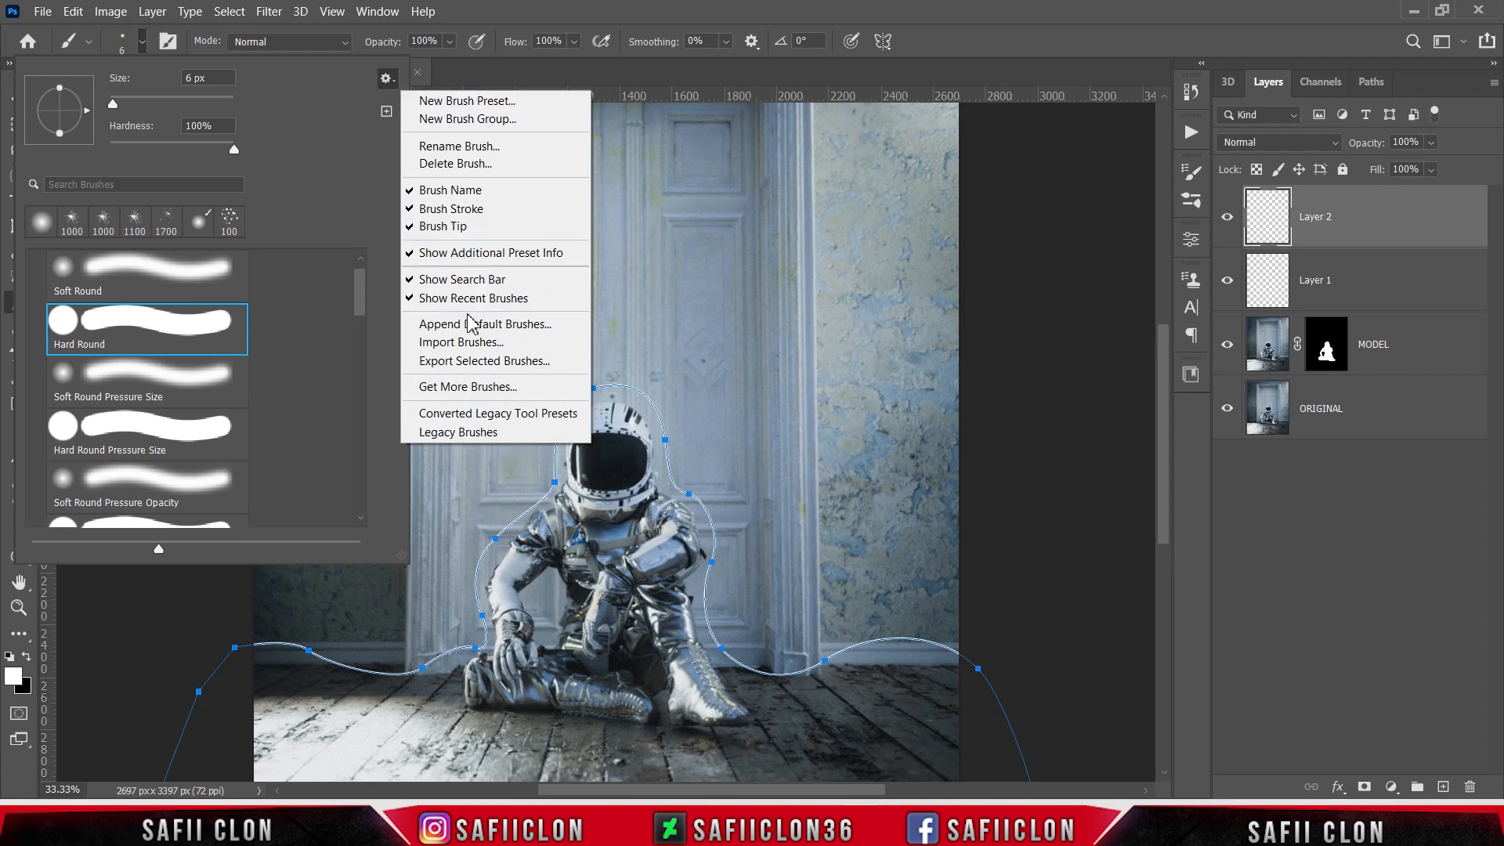
{"action": "left_click", "coordinate": [479, 345]}
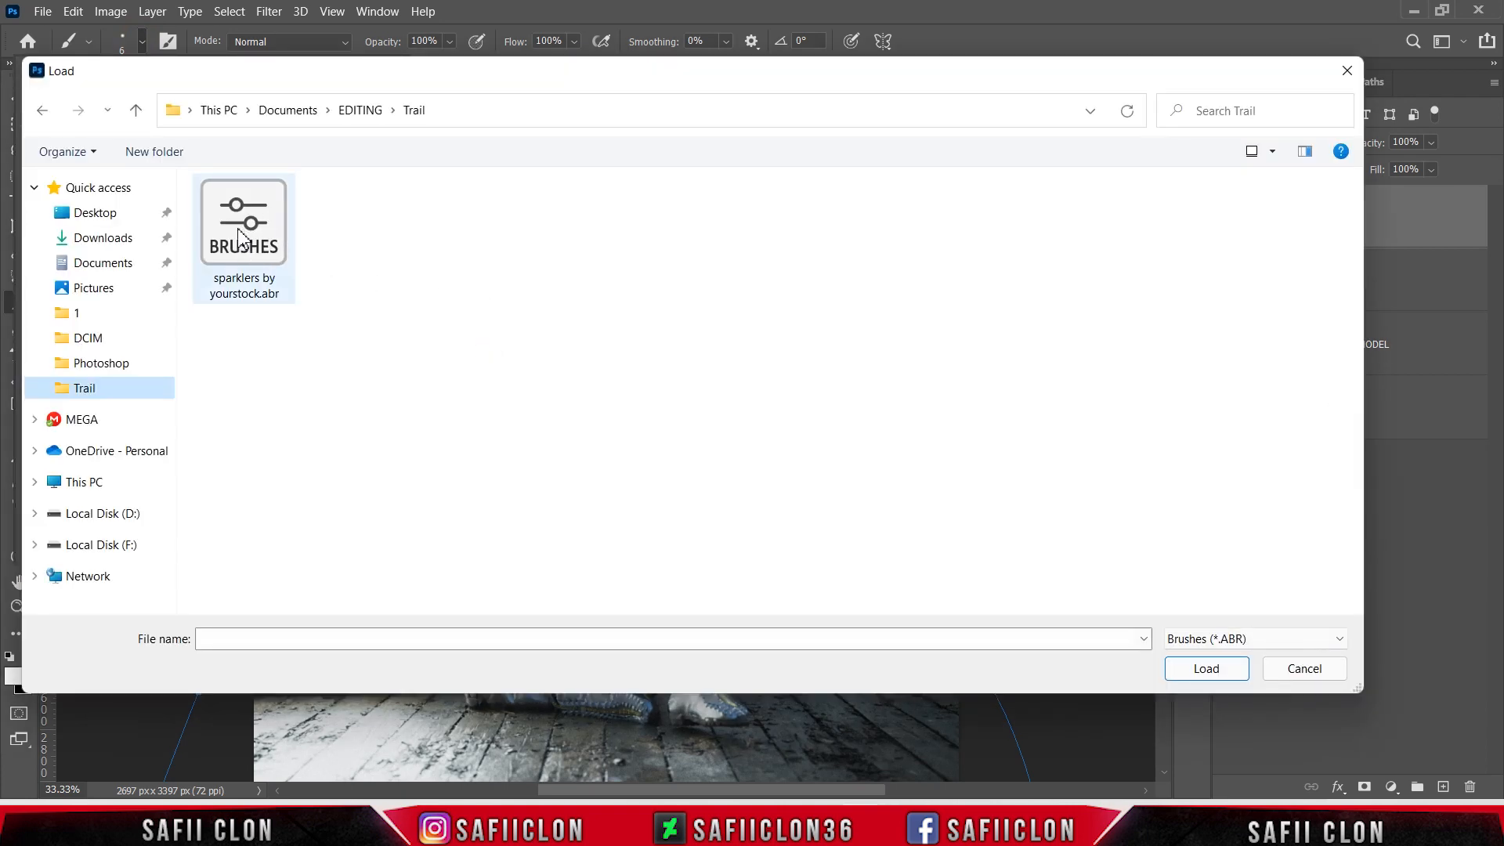
{"action": "left_click", "coordinate": [241, 239]}
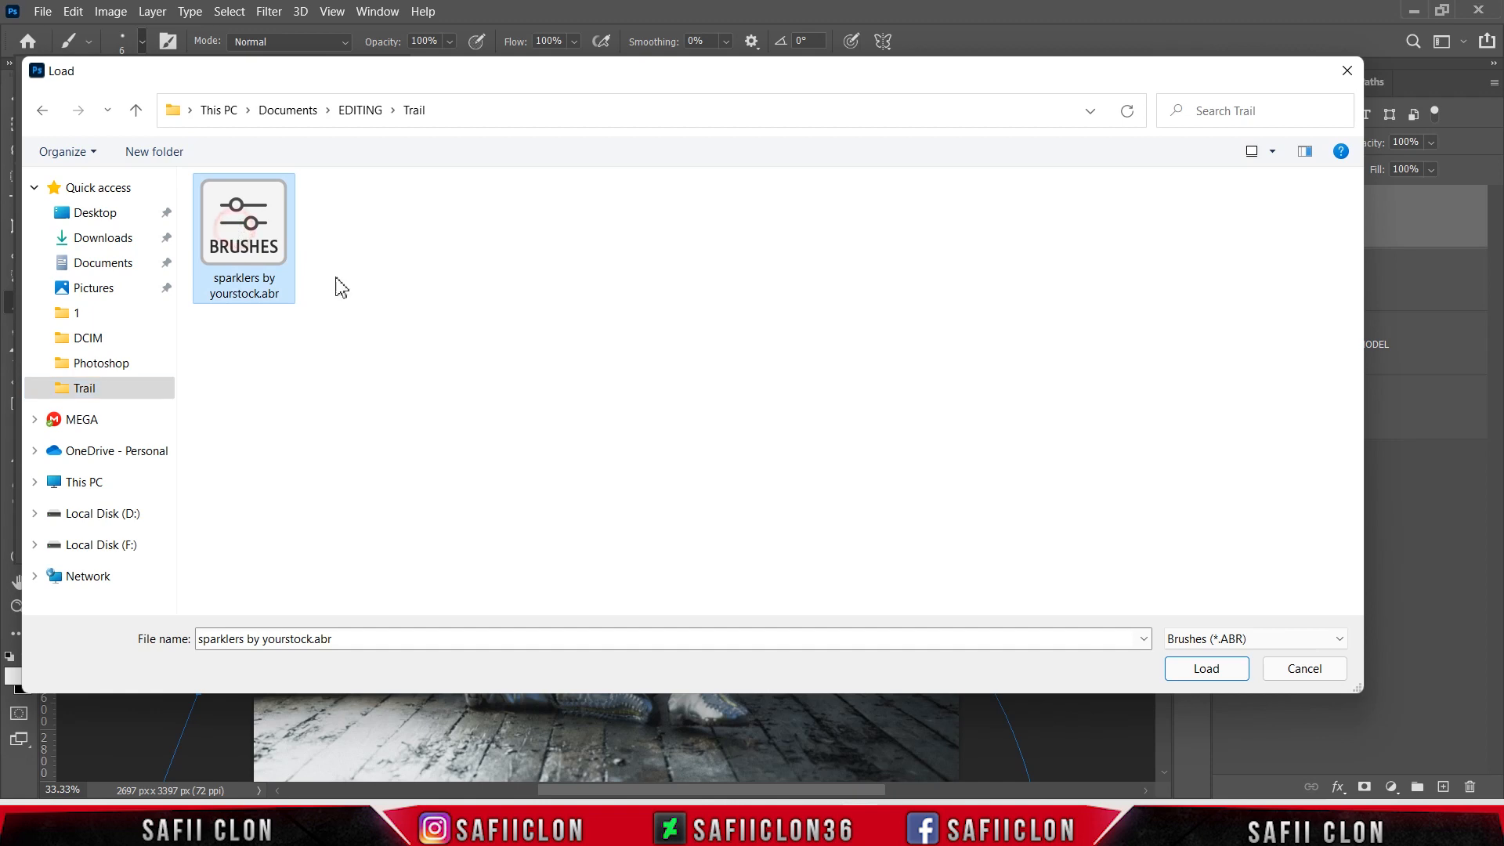
{"action": "left_click", "coordinate": [1214, 671]}
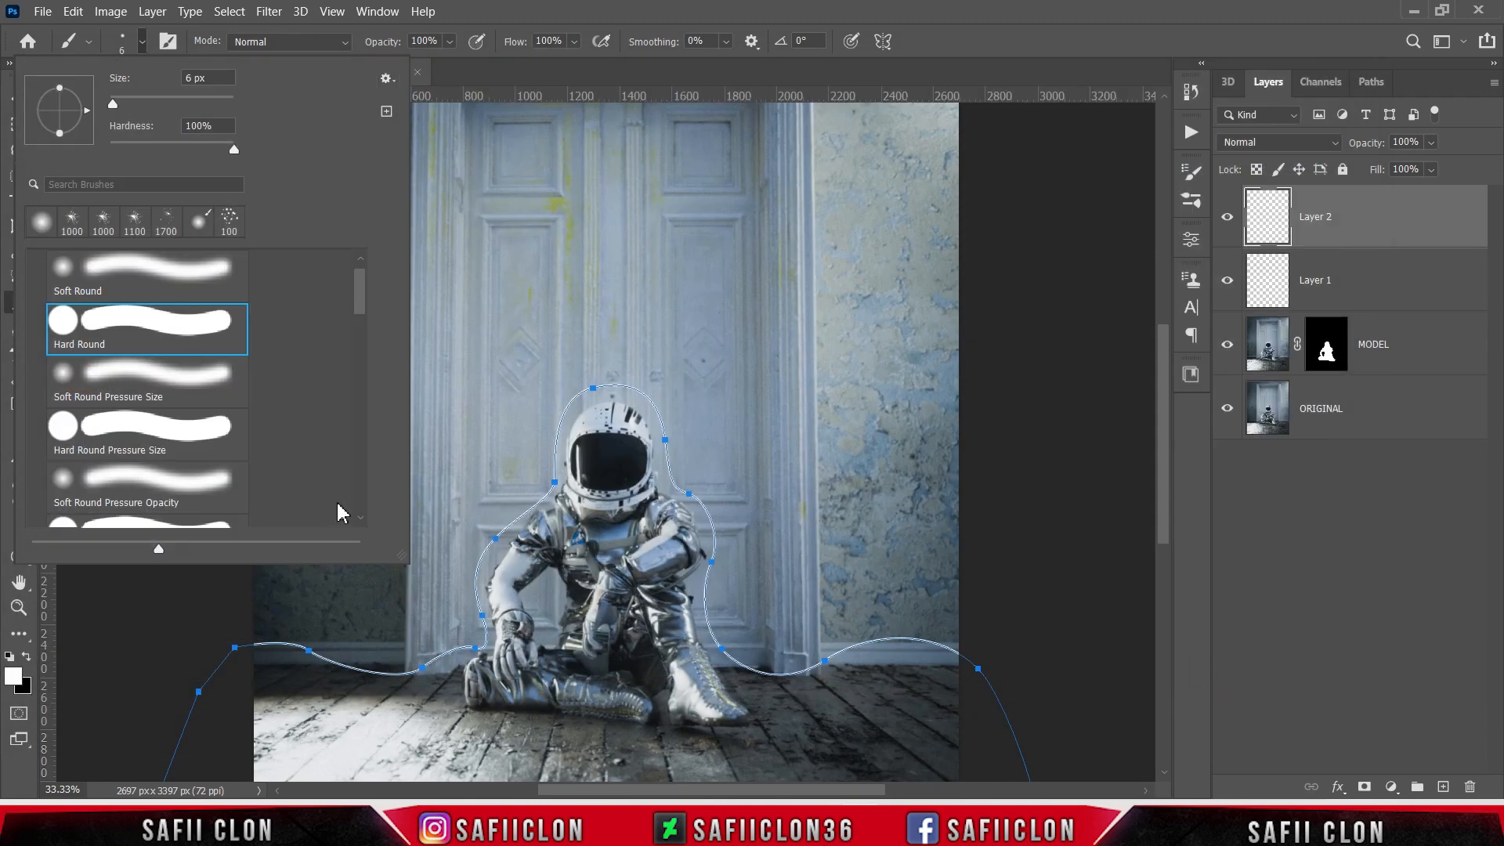
- Choose the sparkler7 by yourstock brush from the imported set and set its size to 152 px
{"action": "left_click_drag", "start_coordinate": [363, 314], "coordinate": [369, 510]}
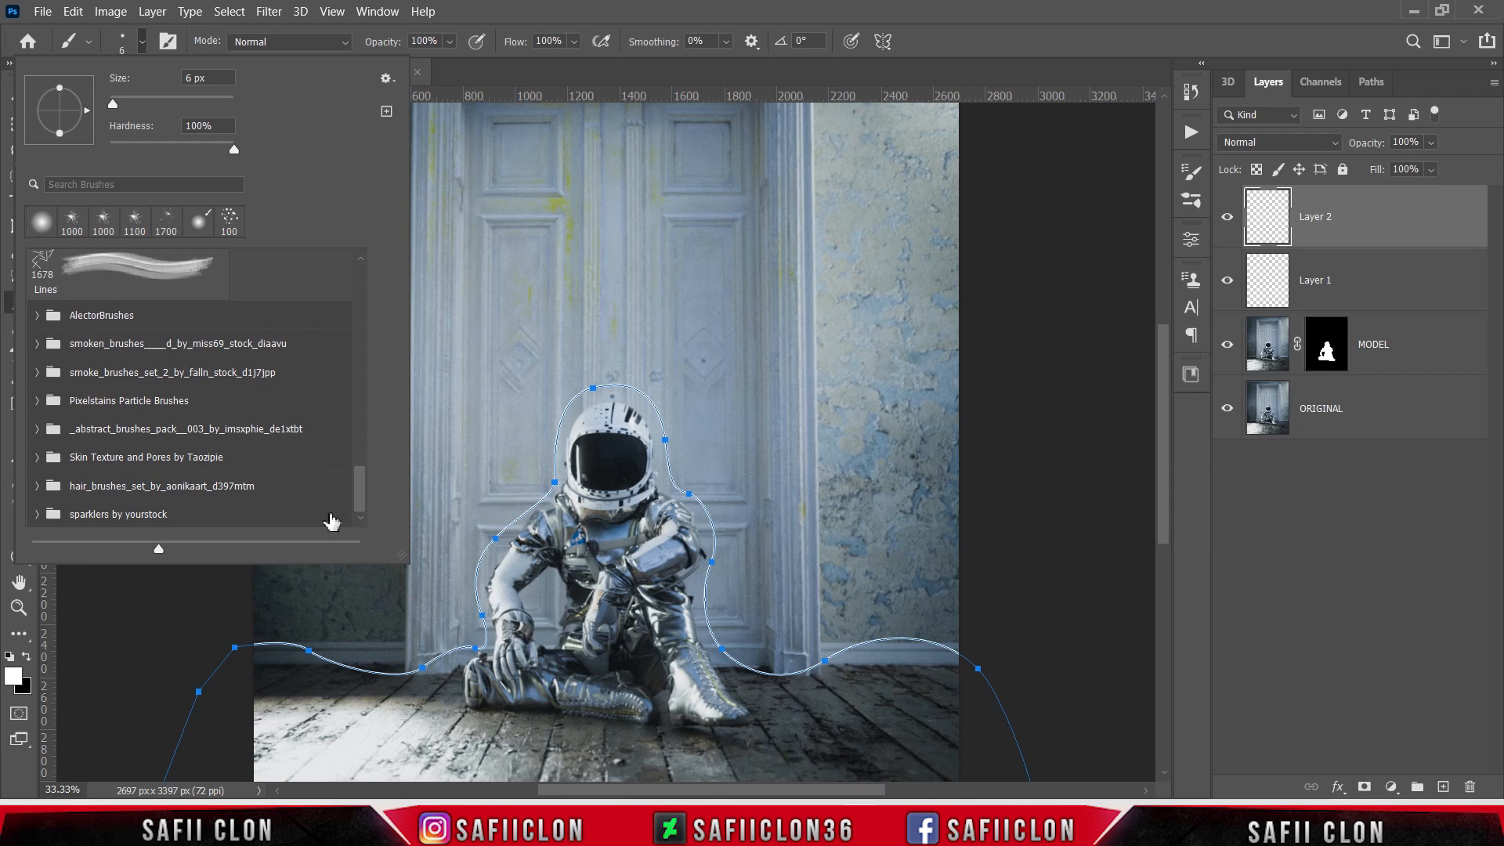
{"action": "left_click", "coordinate": [60, 516]}
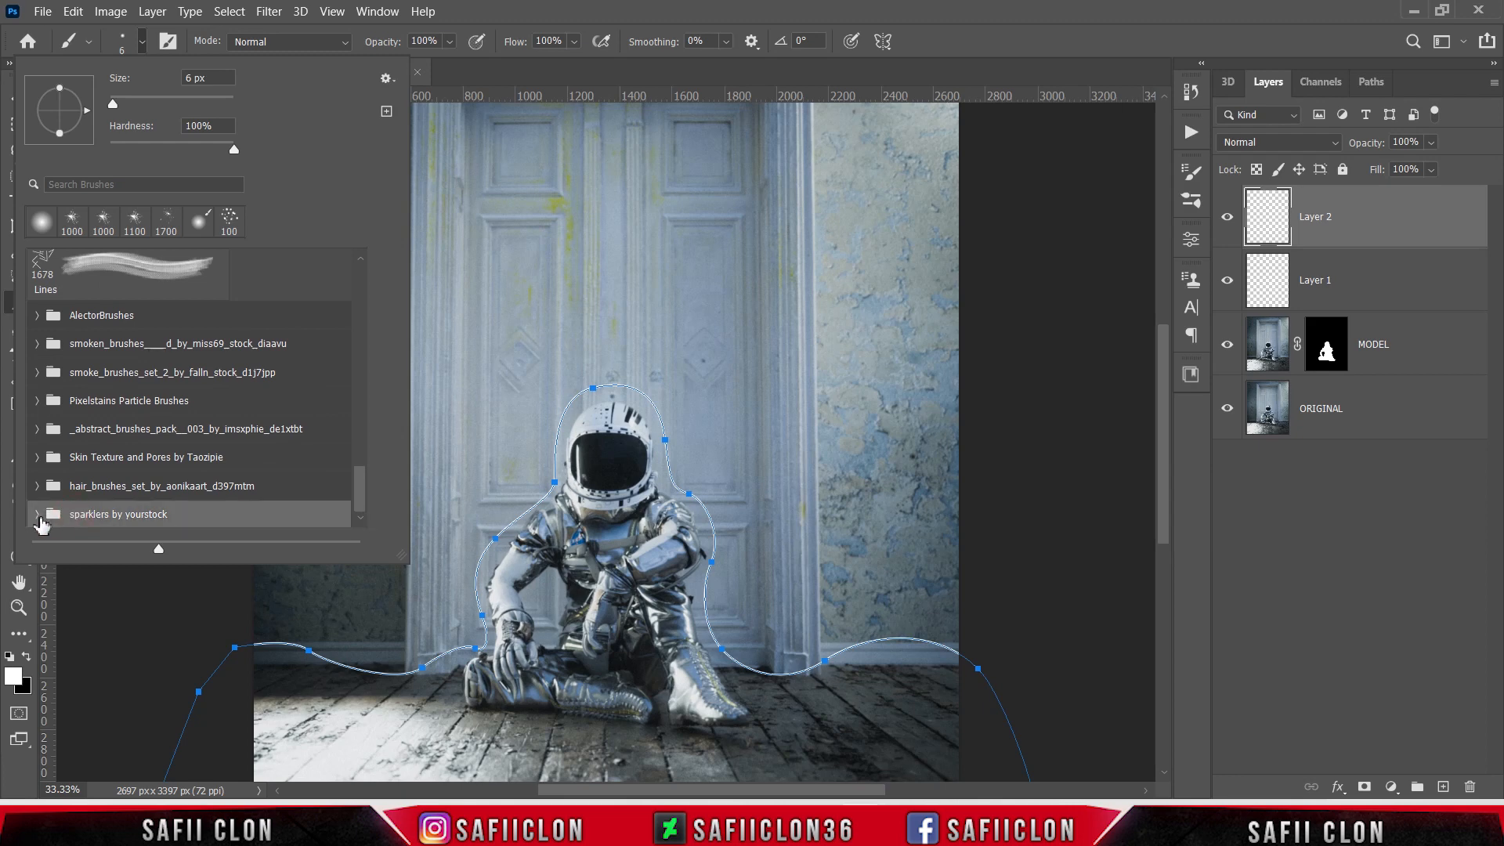
{"action": "left_click", "coordinate": [40, 524]}
{"action": "left_click_drag", "start_coordinate": [359, 448], "coordinate": [386, 503]}
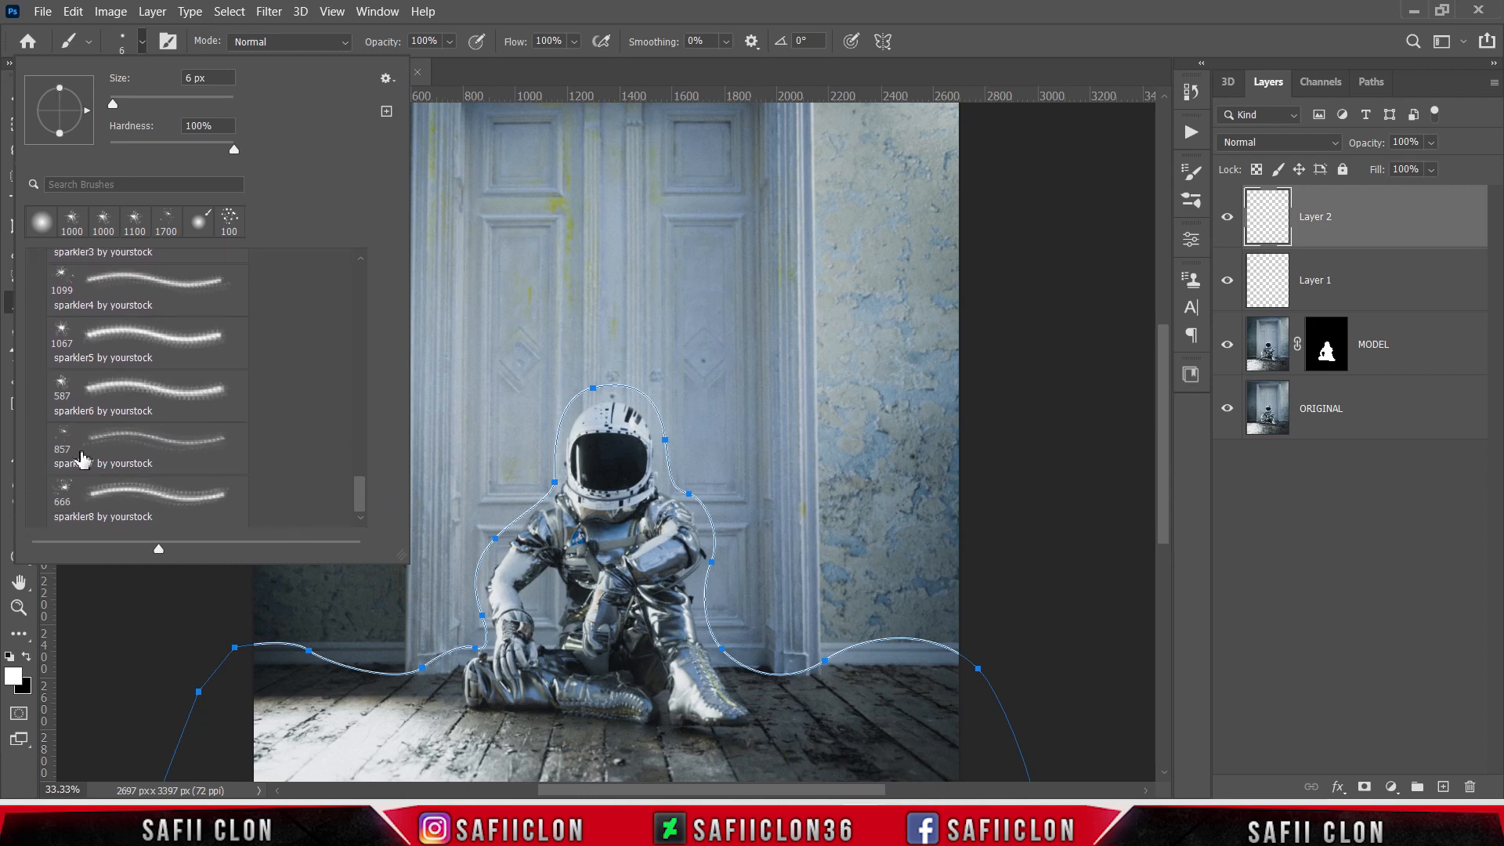
{"action": "left_click", "coordinate": [68, 436]}
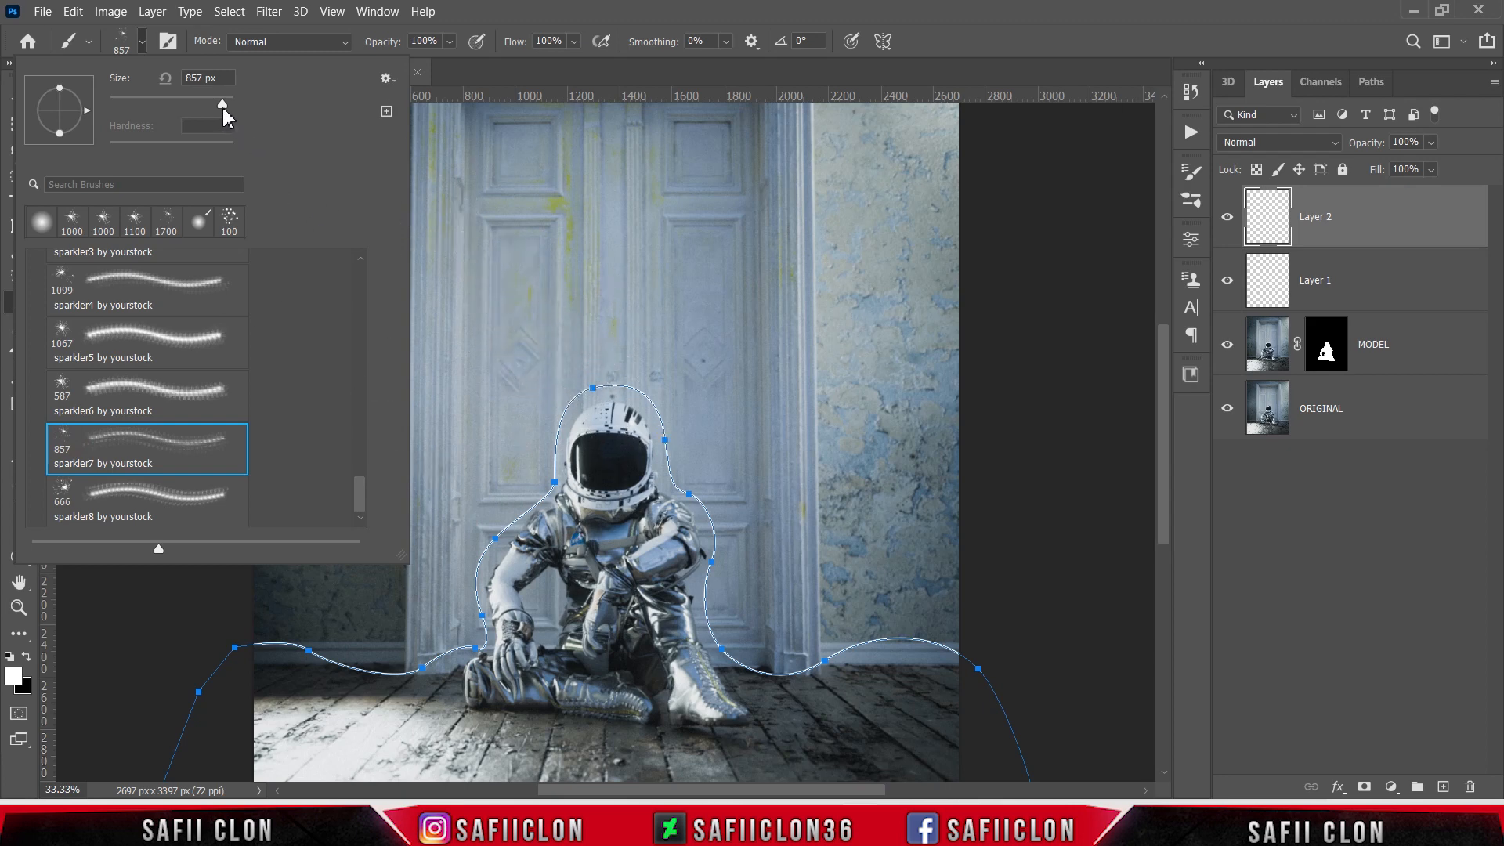
{"action": "mouse_move", "coordinate": [221, 108]}
{"action": "left_mouse_down"}
{"action": "mouse_move", "coordinate": [139, 100]}
{"action": "mouse_move", "coordinate": [180, 112]}
{"action": "left_mouse_up"}
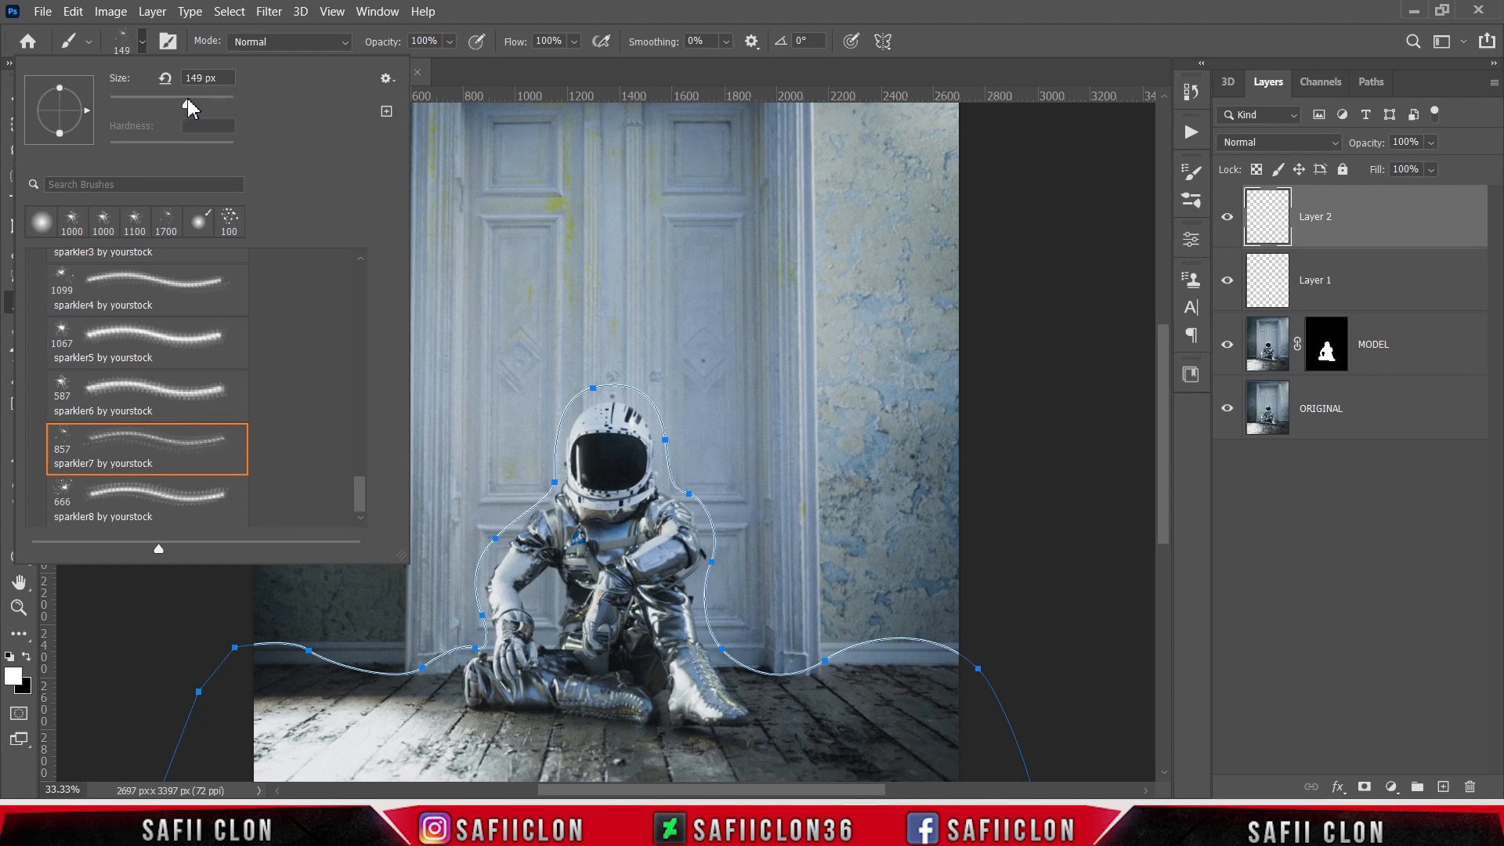
{"action": "left_click_drag", "start_coordinate": [191, 106], "coordinate": [194, 106]}
{"action": "left_click", "coordinate": [142, 42]}
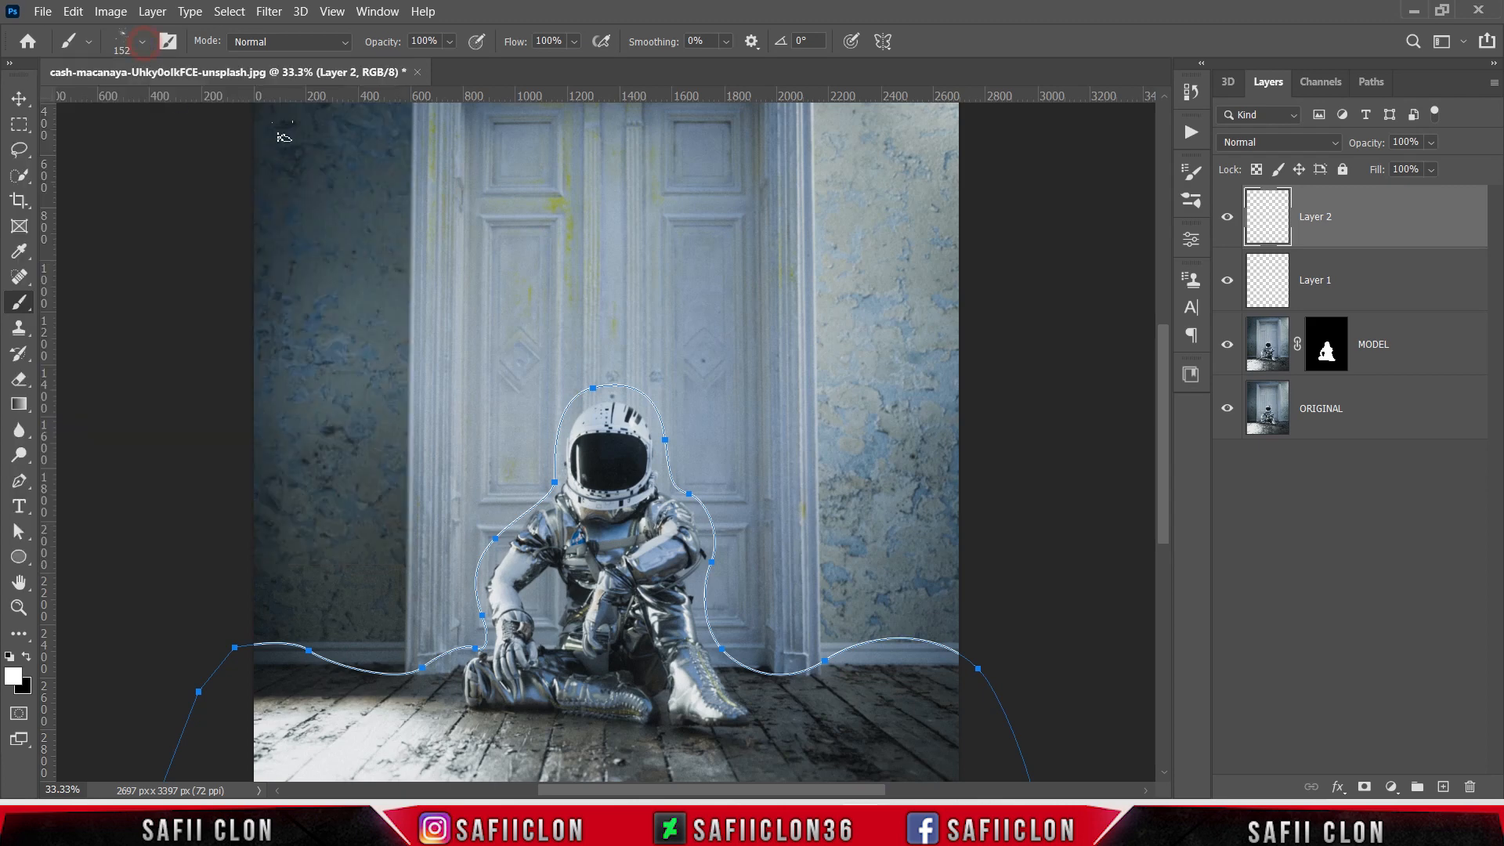
- Enable Shape Dynamics for the brush with 67% size jitter, 45% minimum diameter, 56% angle jitter and 47% roundness jitter
{"action": "left_click", "coordinate": [379, 11]}
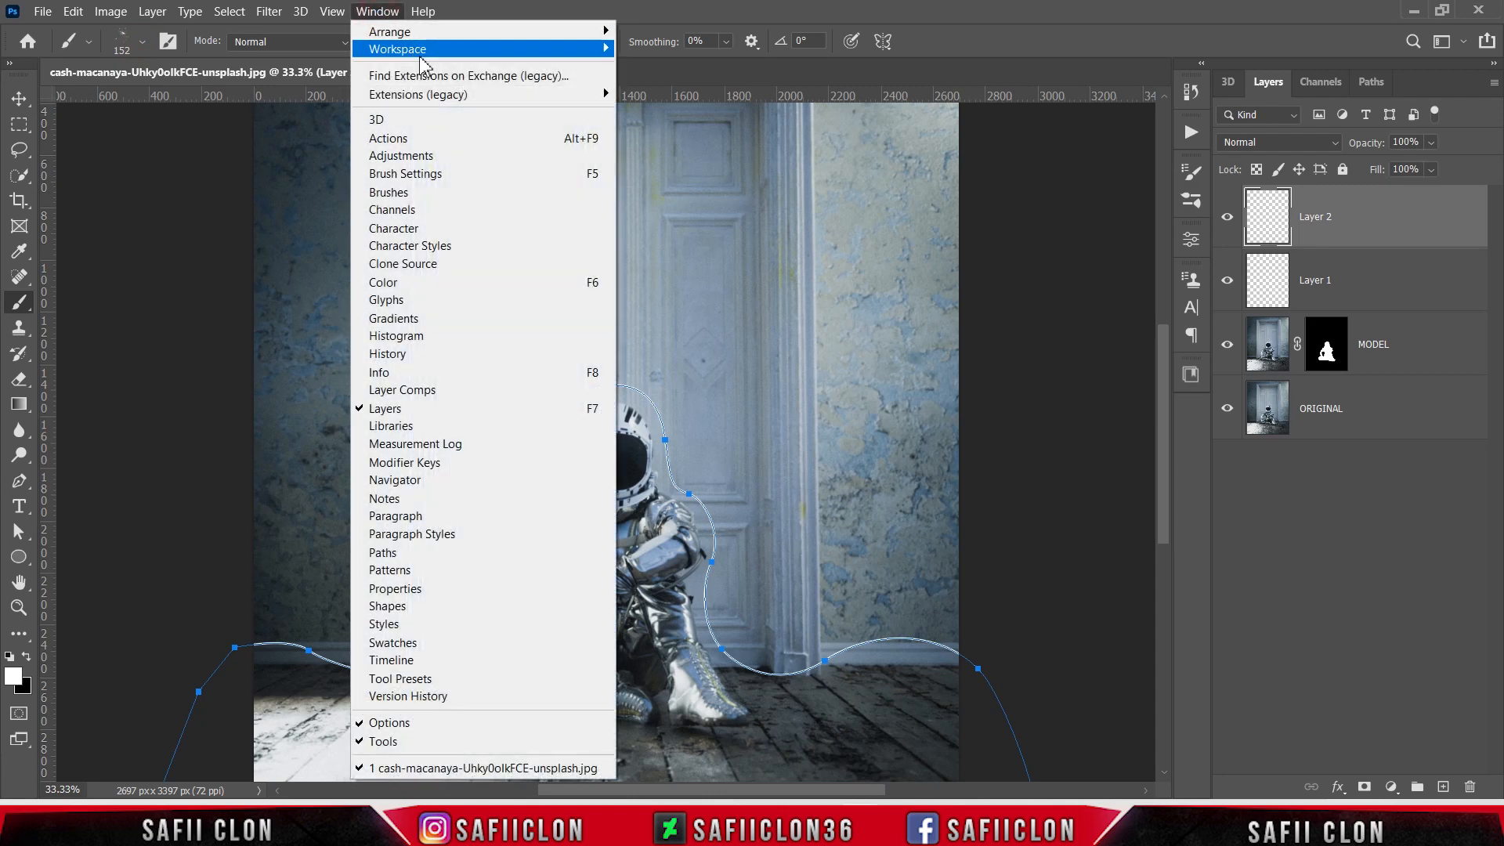
{"action": "left_click", "coordinate": [454, 182]}
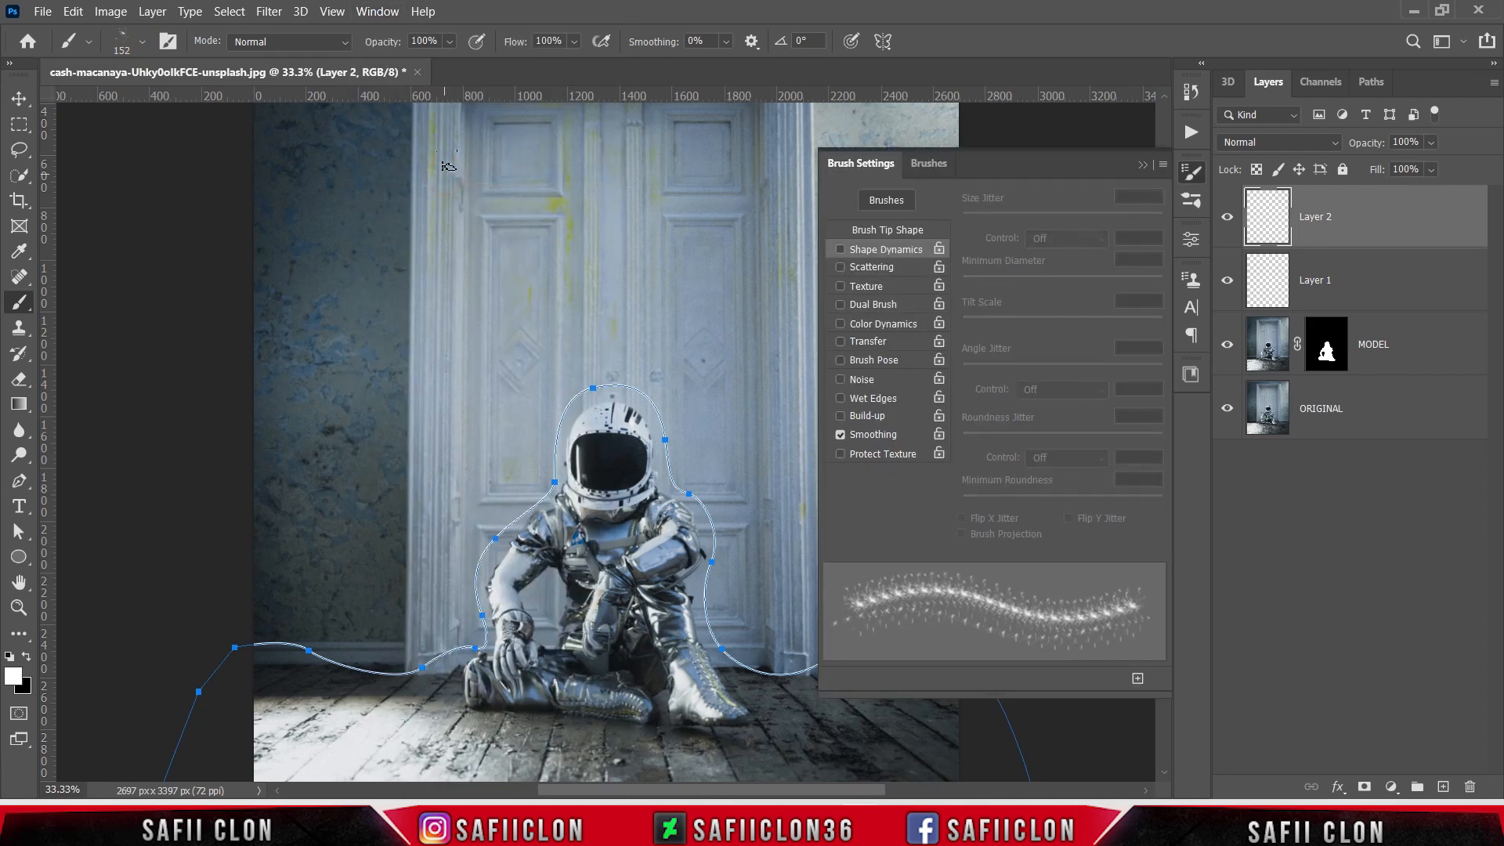
{"action": "left_click", "coordinate": [890, 249]}
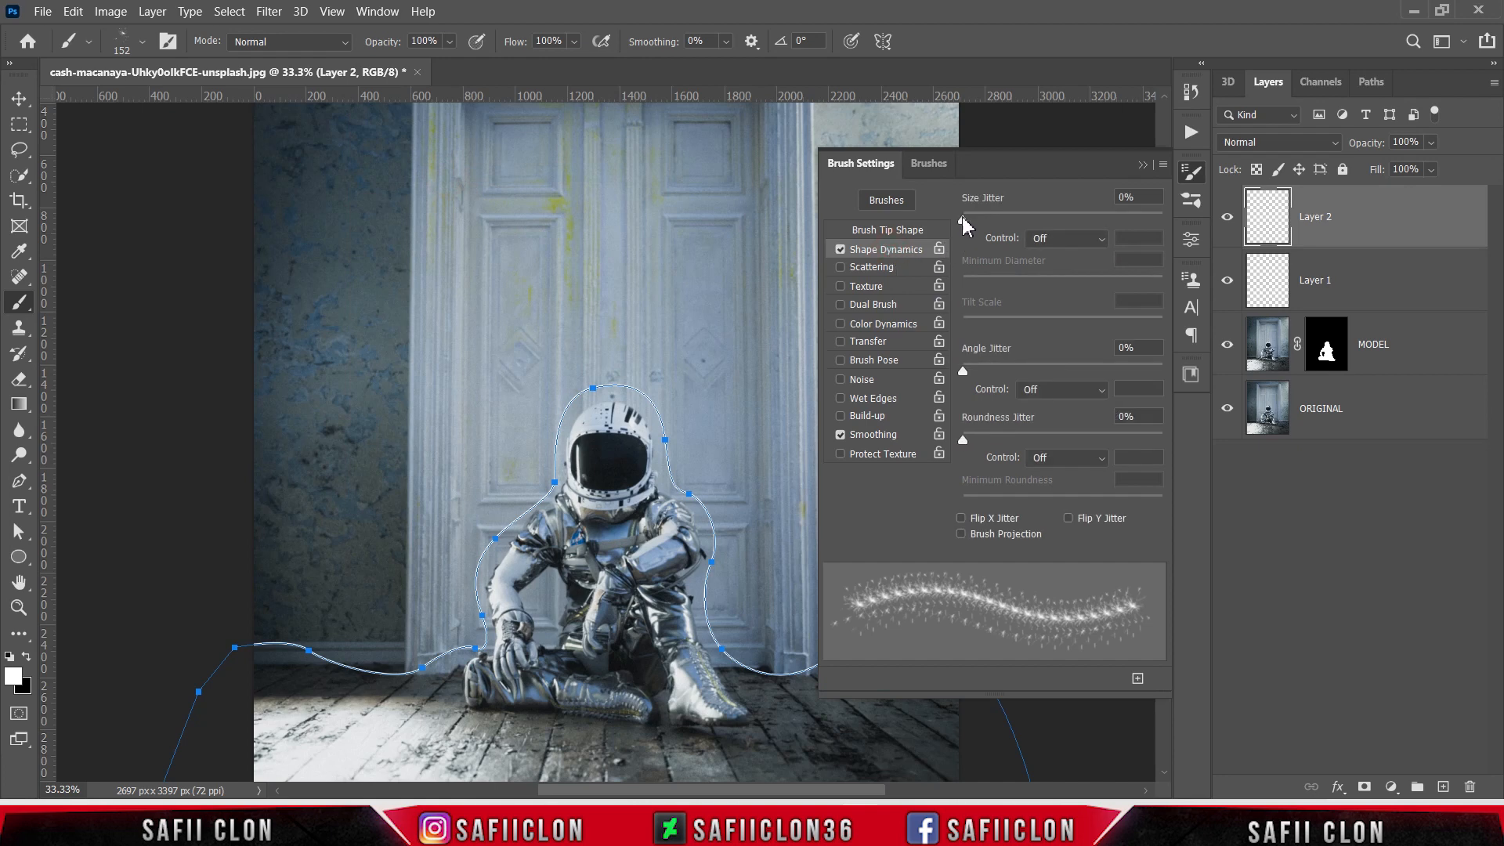
{"action": "mouse_move", "coordinate": [964, 221]}
{"action": "left_mouse_down"}
{"action": "mouse_move", "coordinate": [1114, 220]}
{"action": "mouse_move", "coordinate": [1097, 220]}
{"action": "left_mouse_up"}
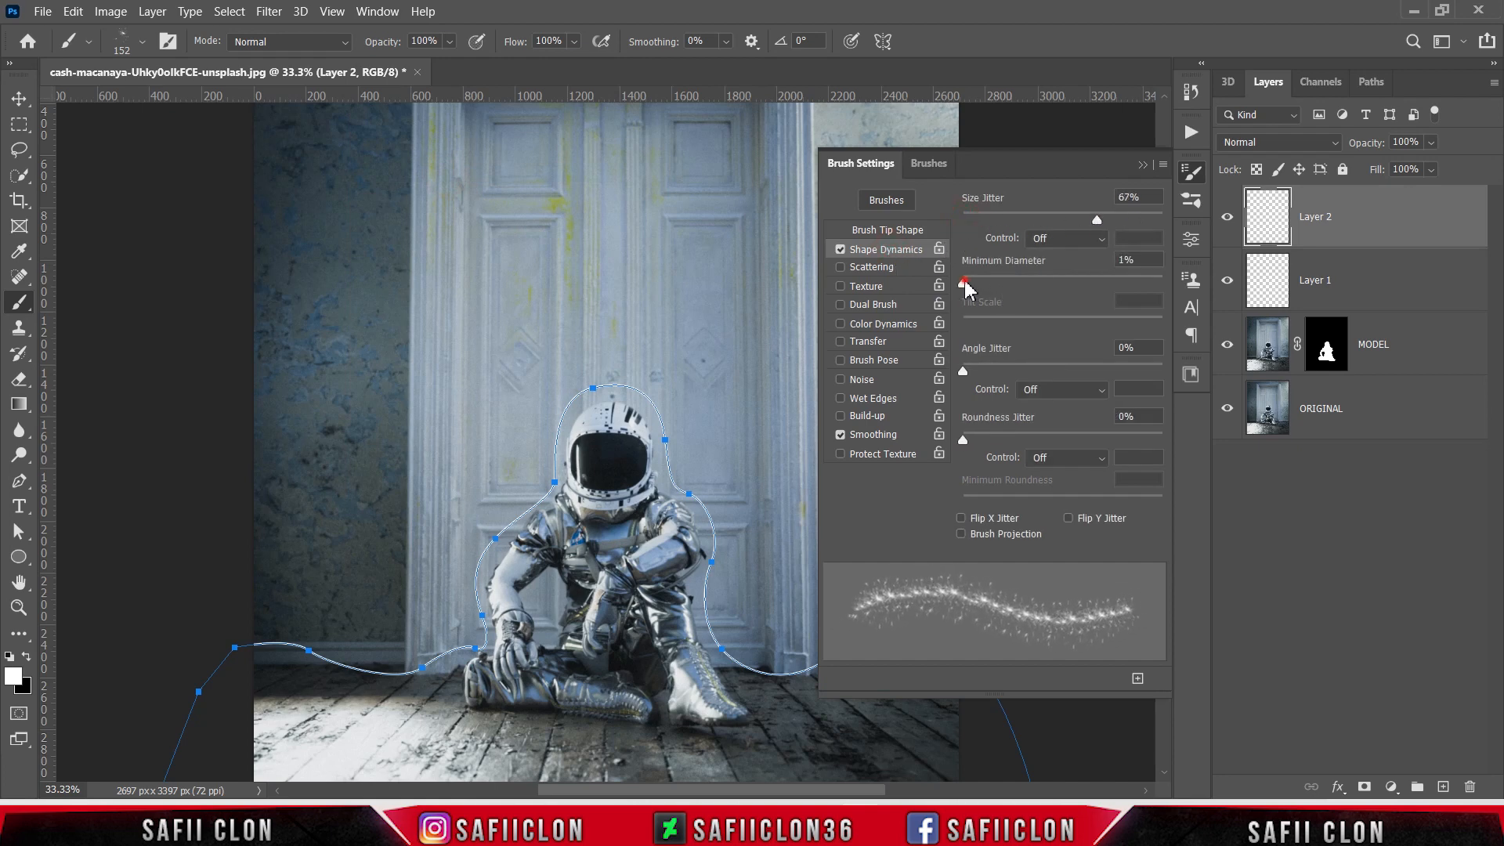
{"action": "left_click_drag", "start_coordinate": [965, 284], "coordinate": [1052, 283]}
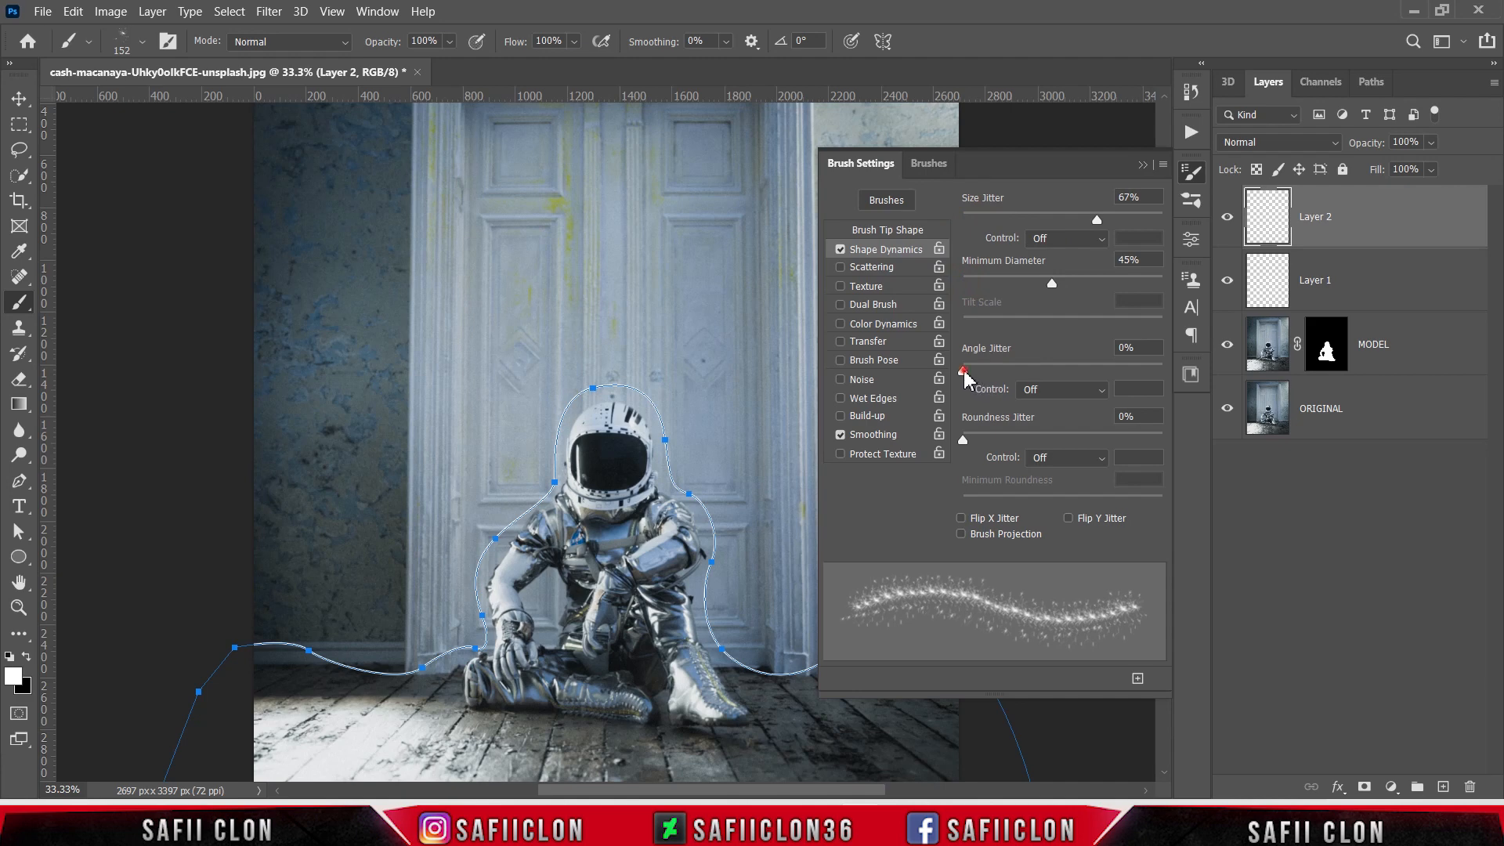
{"action": "left_click_drag", "start_coordinate": [965, 371], "coordinate": [1074, 370]}
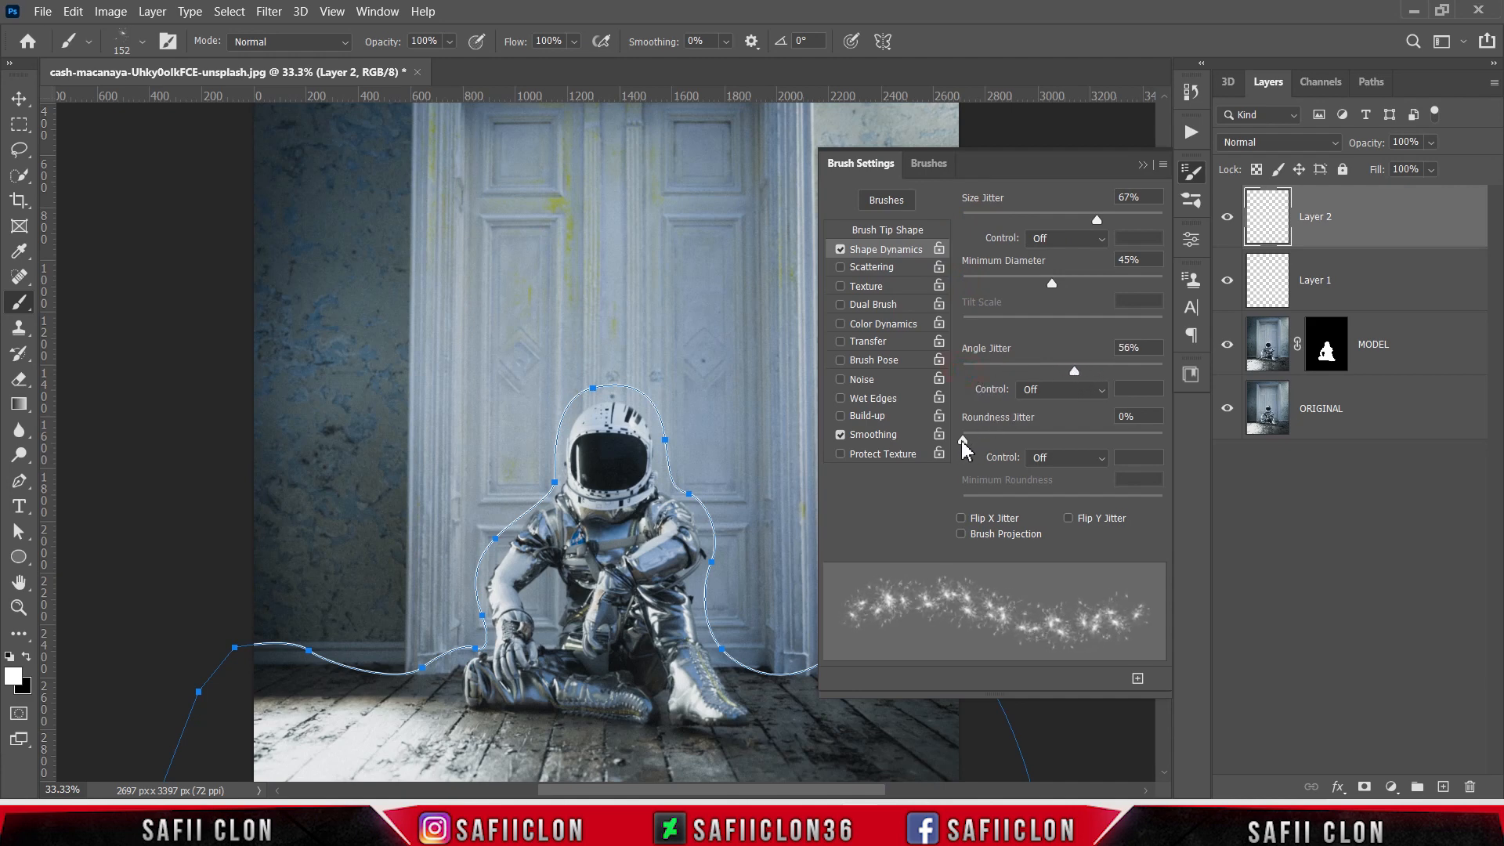
{"action": "mouse_move", "coordinate": [964, 441]}
{"action": "left_mouse_down"}
{"action": "mouse_move", "coordinate": [1075, 443]}
{"action": "mouse_move", "coordinate": [1047, 434]}
{"action": "left_mouse_up"}
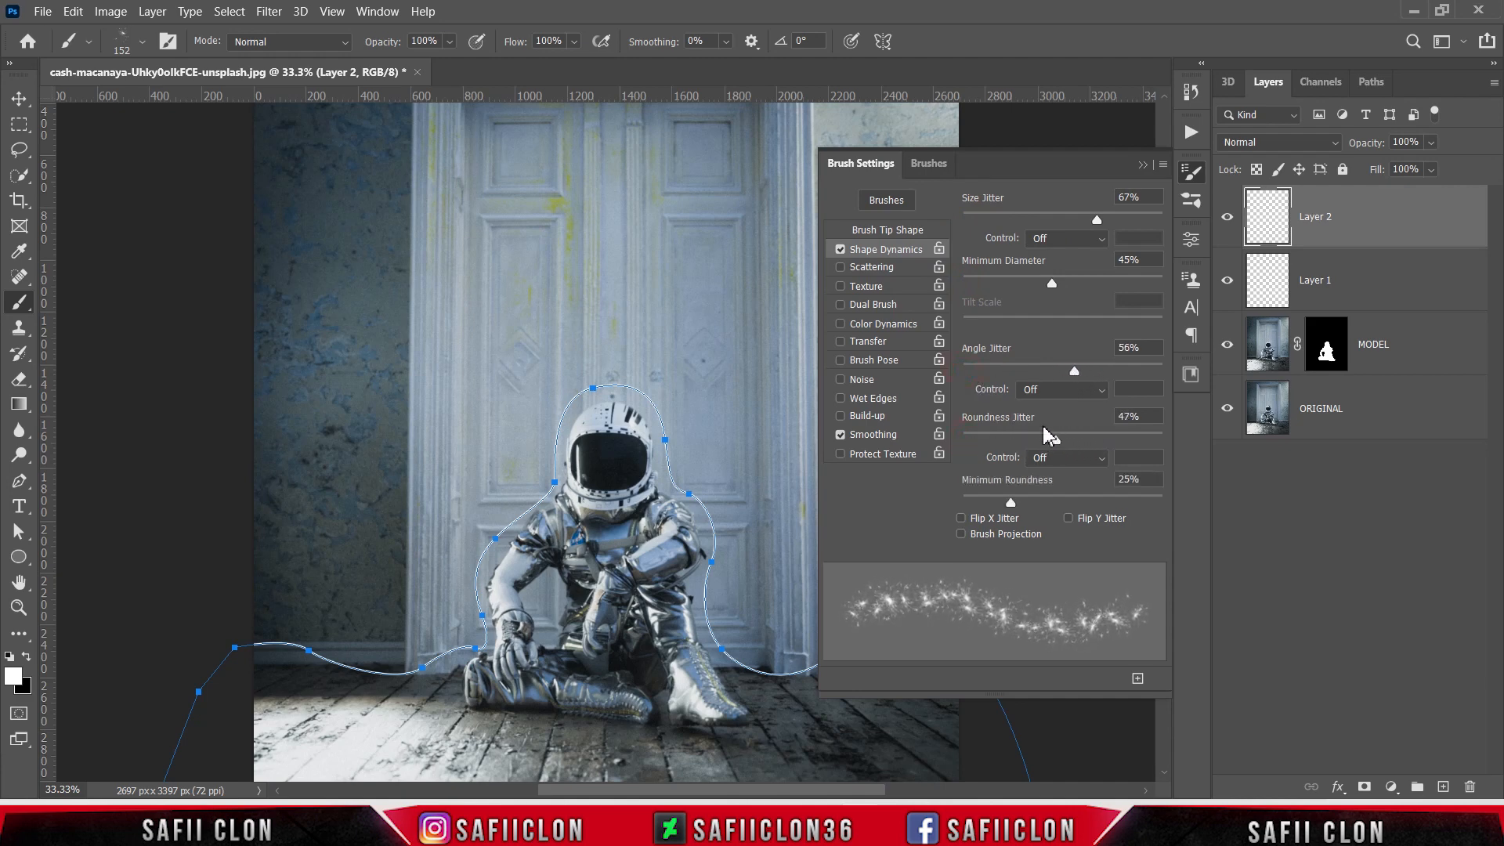
- Enable Scattering for the sparkler brush with a scatter of 29%
{"action": "left_click", "coordinate": [882, 269]}
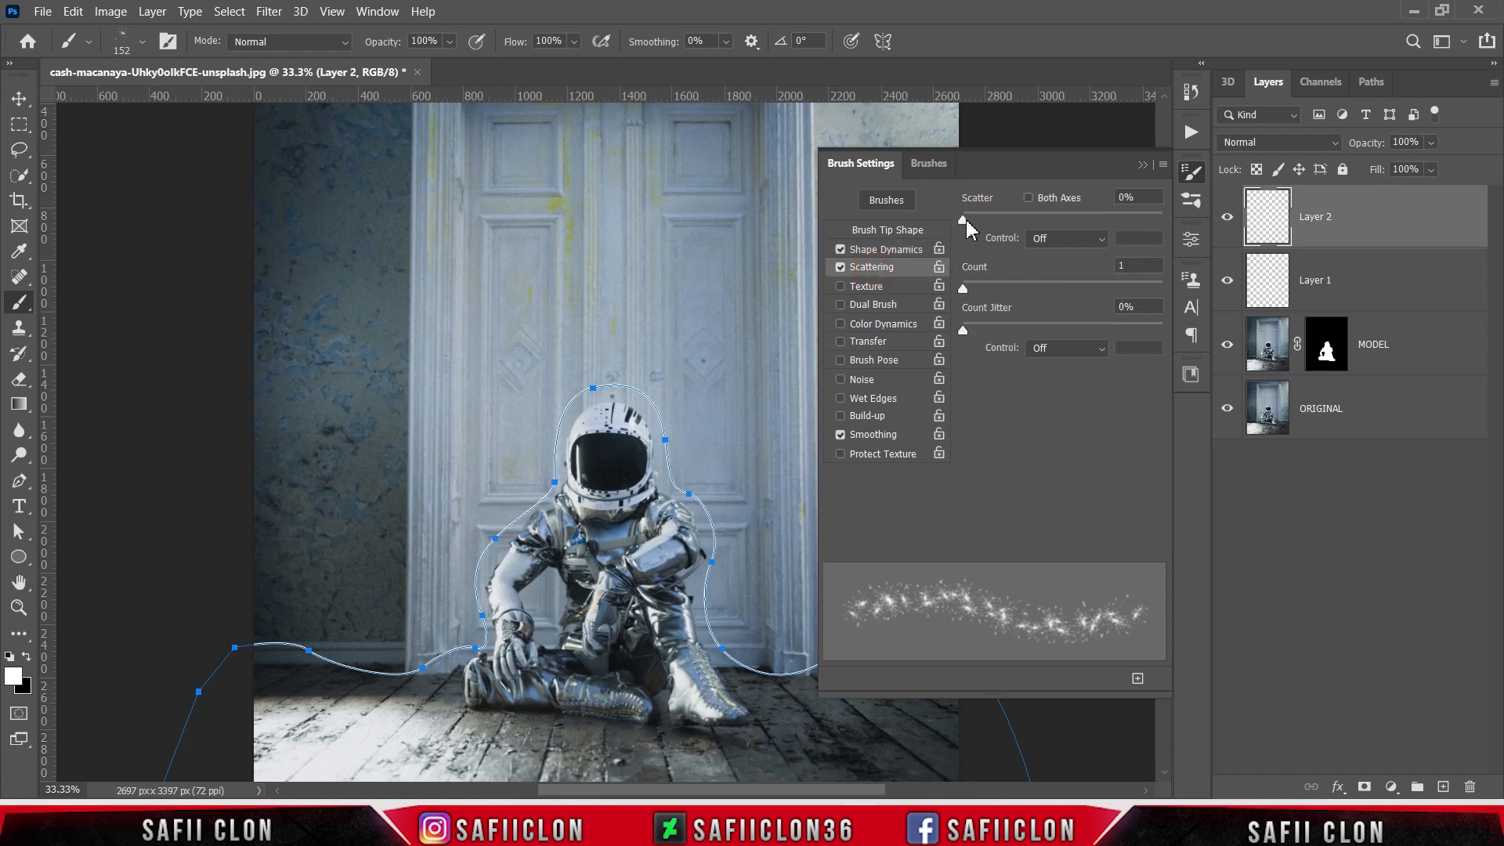
{"action": "left_click_drag", "start_coordinate": [963, 219], "coordinate": [966, 220]}
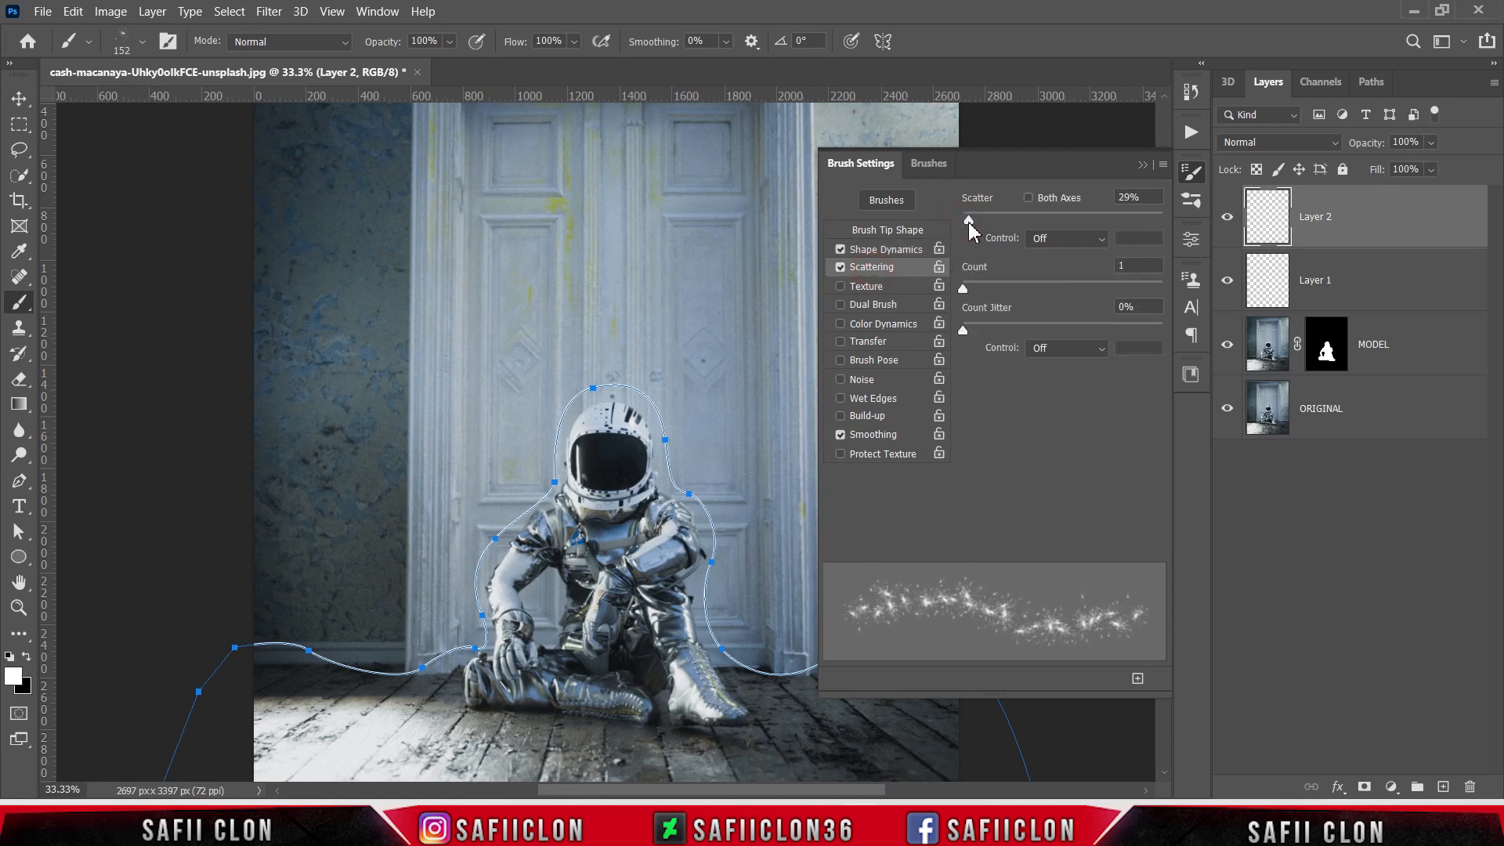
{"action": "left_click", "coordinate": [1146, 166]}
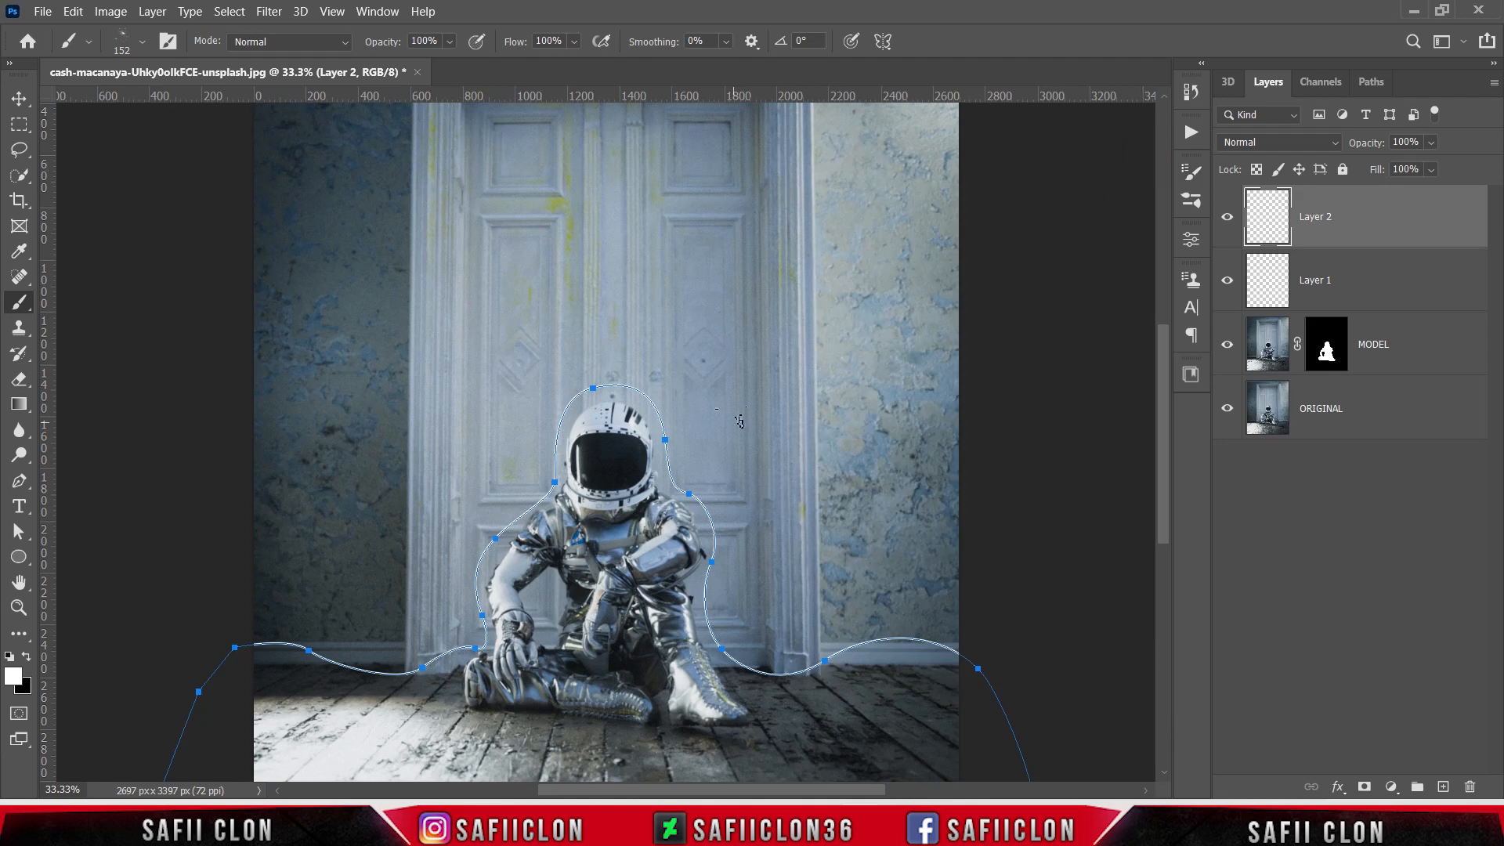
- Stroke the path around the astronaut with the sparkler brush in white (ffffff) and hide the path
{"action": "left_click", "coordinate": [14, 680]}
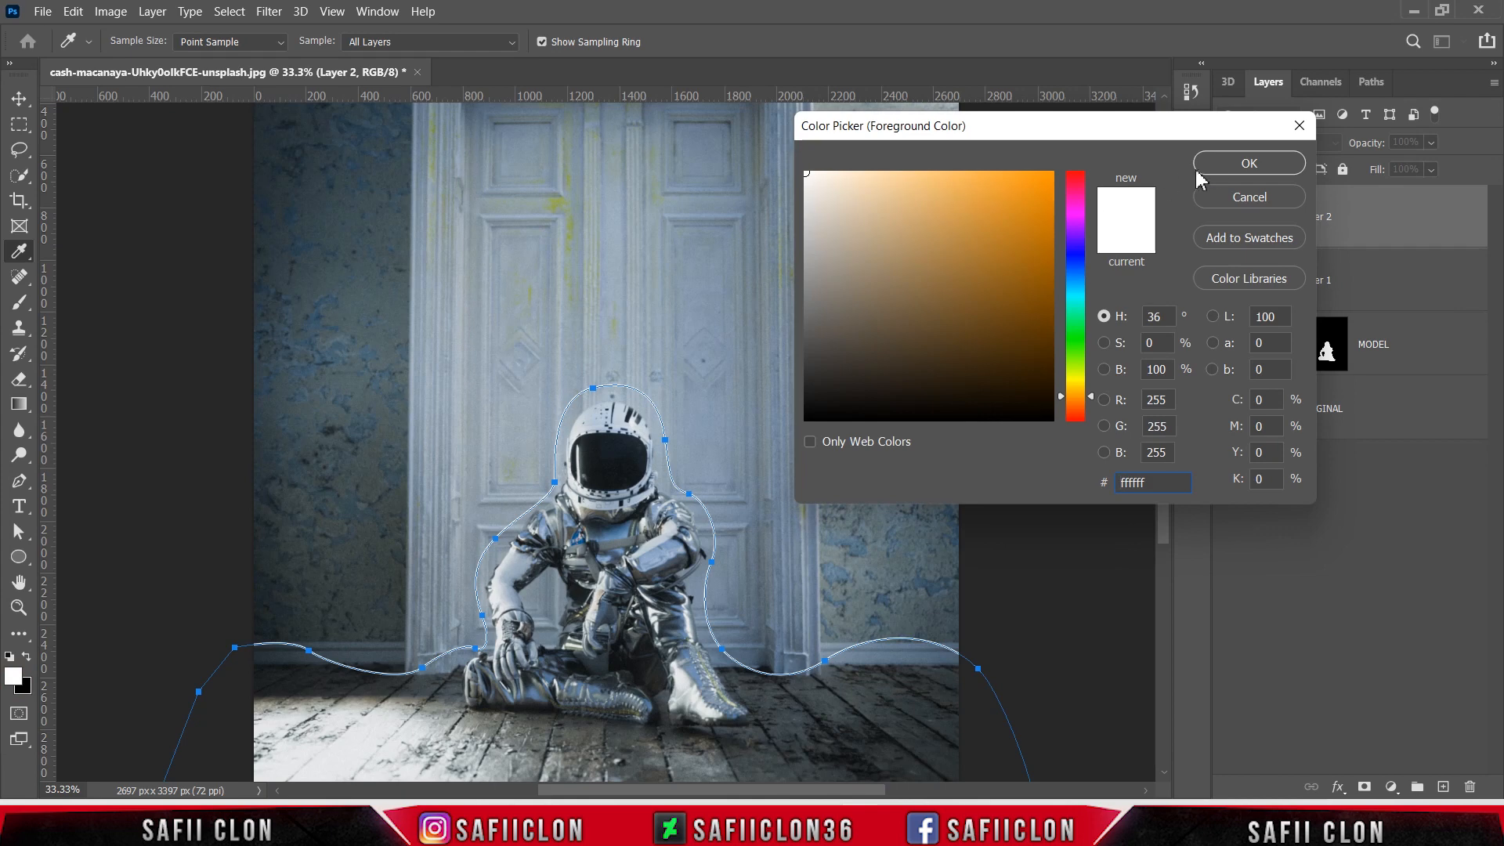
{"action": "key", "text": "Return"}
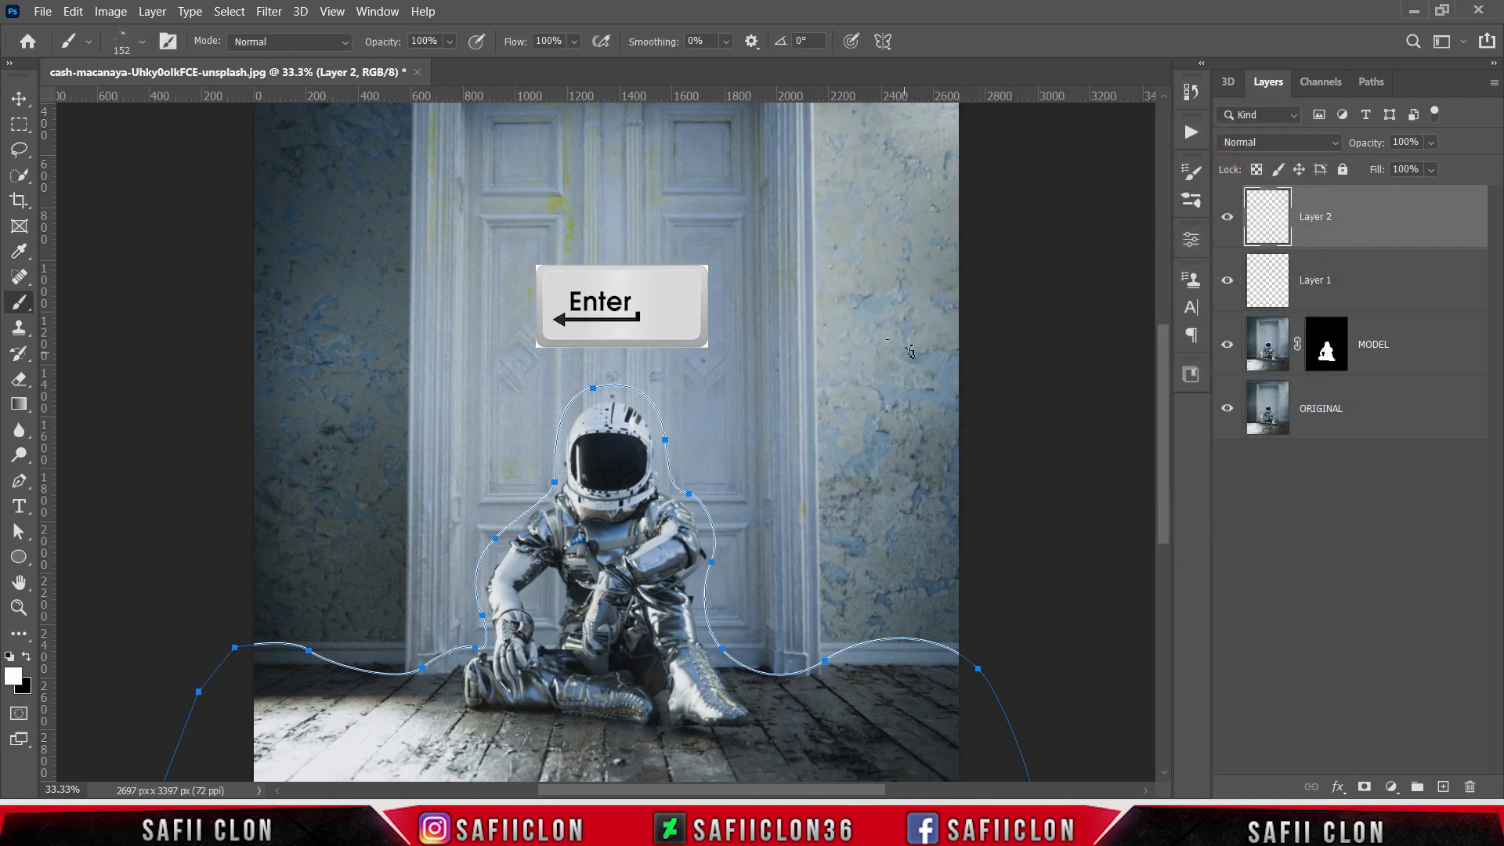
{"action": "key", "text": "Return"}
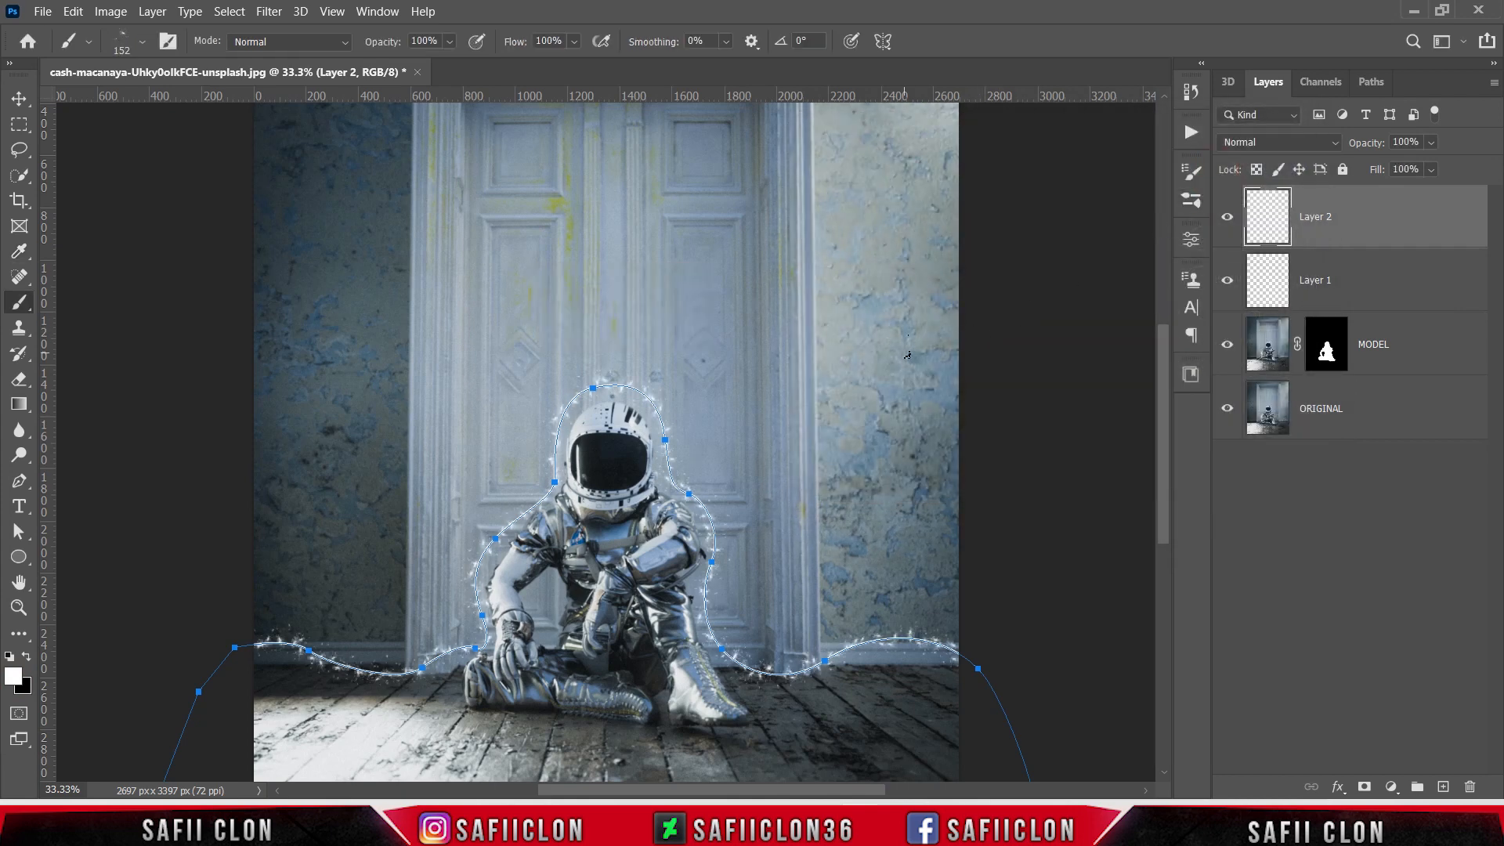
{"action": "key", "text": "ctrl+h"}
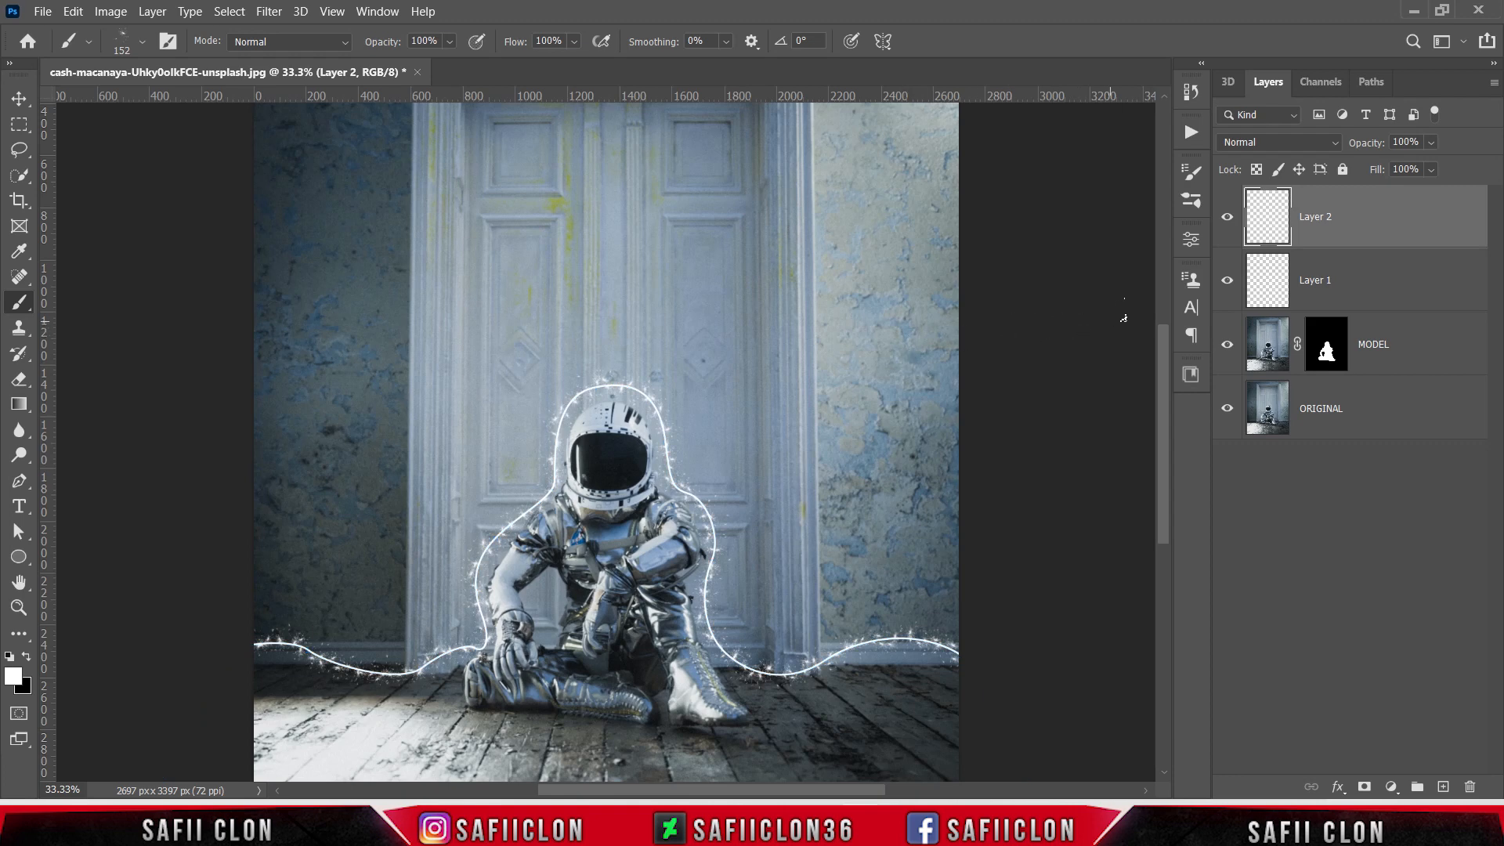
- Compare the image with and without the sparkler stroke and the white outline layer
{"action": "left_click", "coordinate": [1228, 217]}
{"action": "left_click", "coordinate": [1228, 217]}
{"action": "left_click", "coordinate": [1228, 281]}
{"action": "left_click", "coordinate": [1228, 280]}
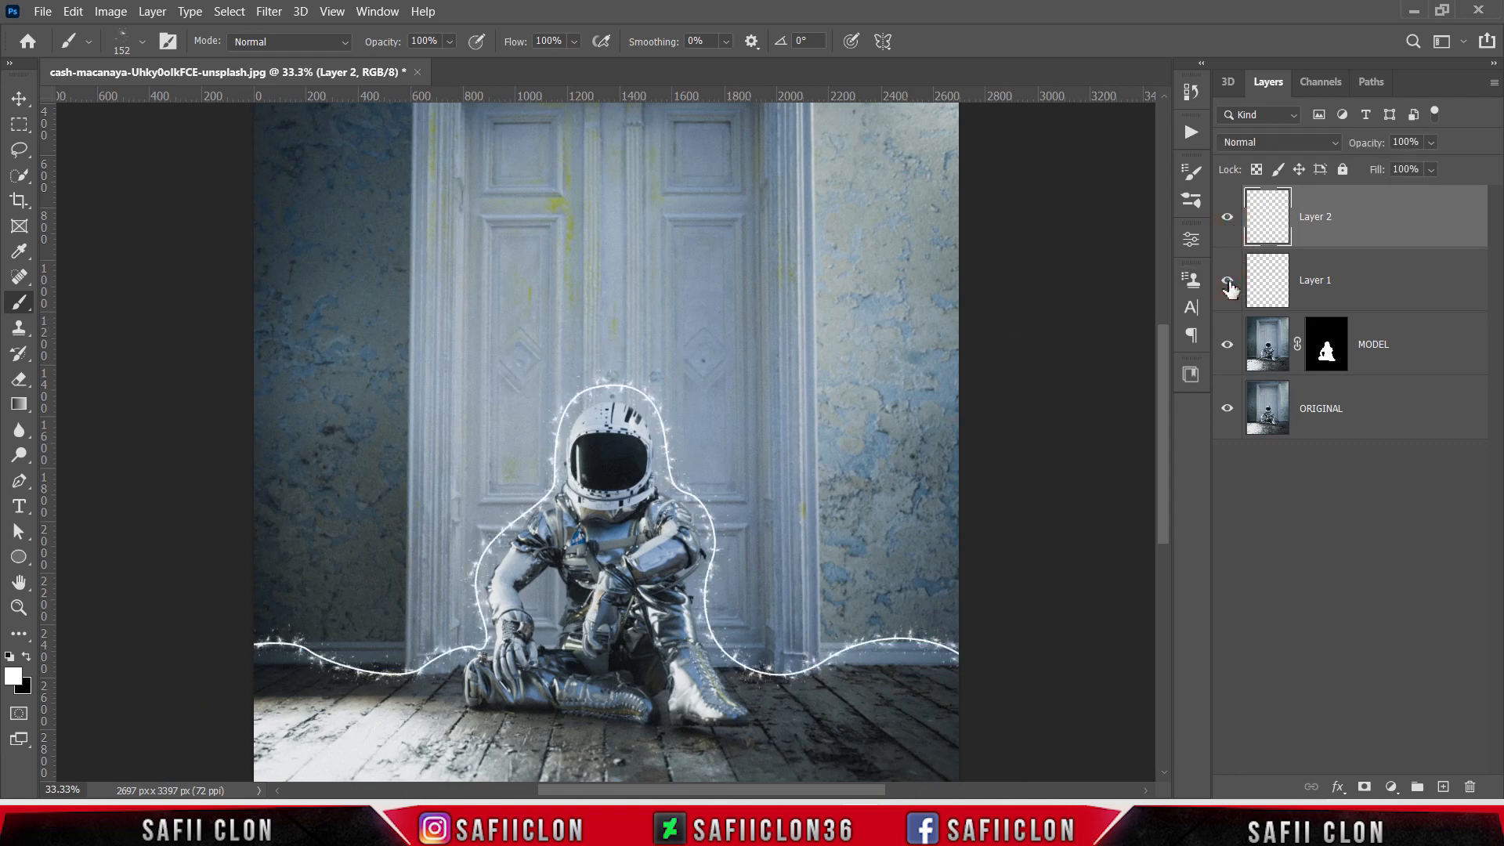
{"action": "left_click", "coordinate": [1226, 226]}
{"action": "left_click", "coordinate": [1226, 226]}
- Create a new RGB document of 1920 x 1080 pixels at 300 pixels/inch
{"action": "left_click", "coordinate": [42, 11]}
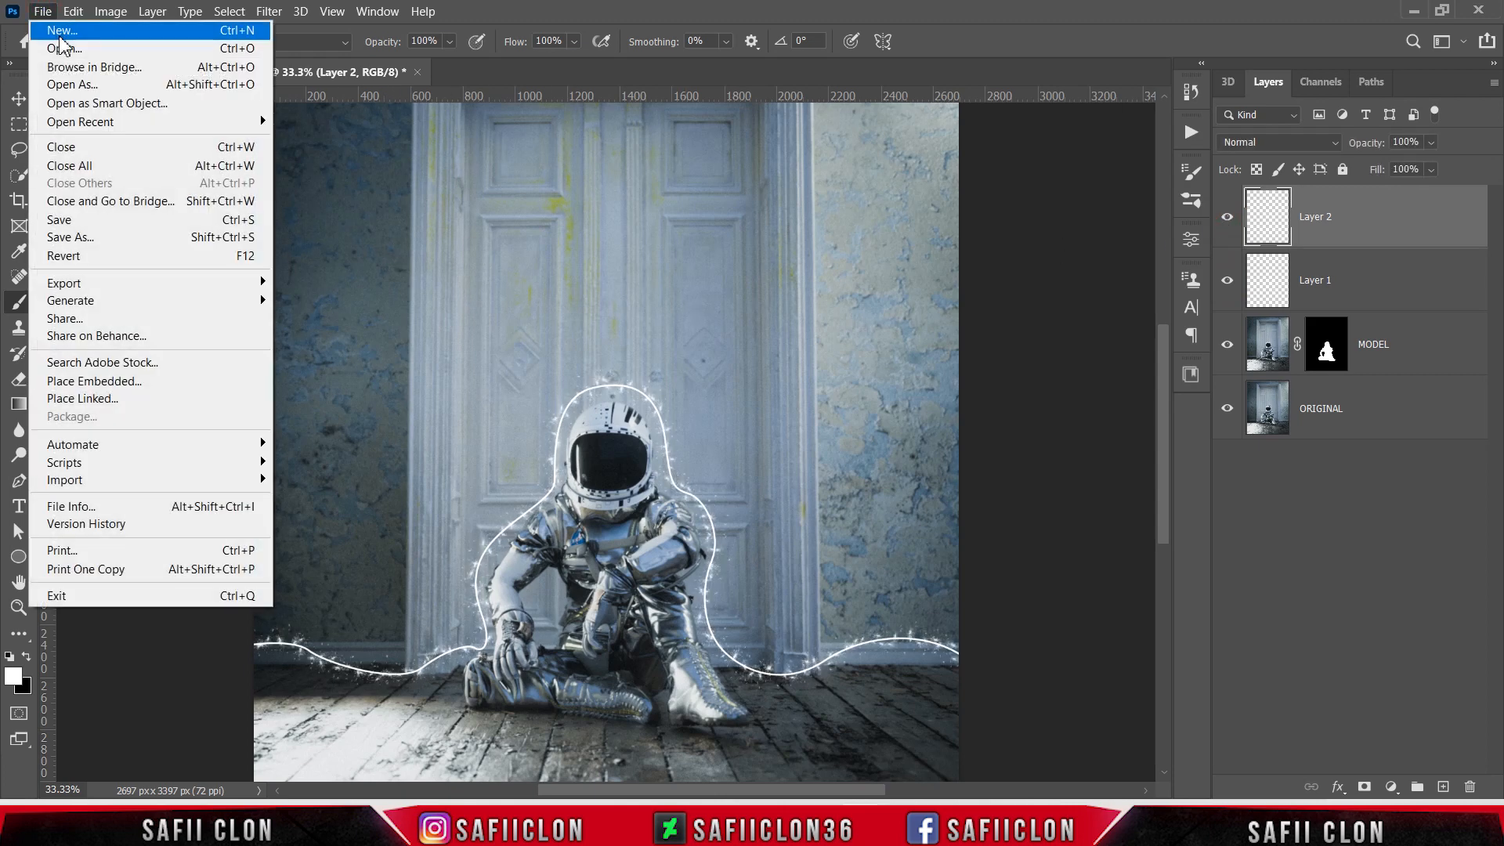
{"action": "left_click", "coordinate": [75, 33]}
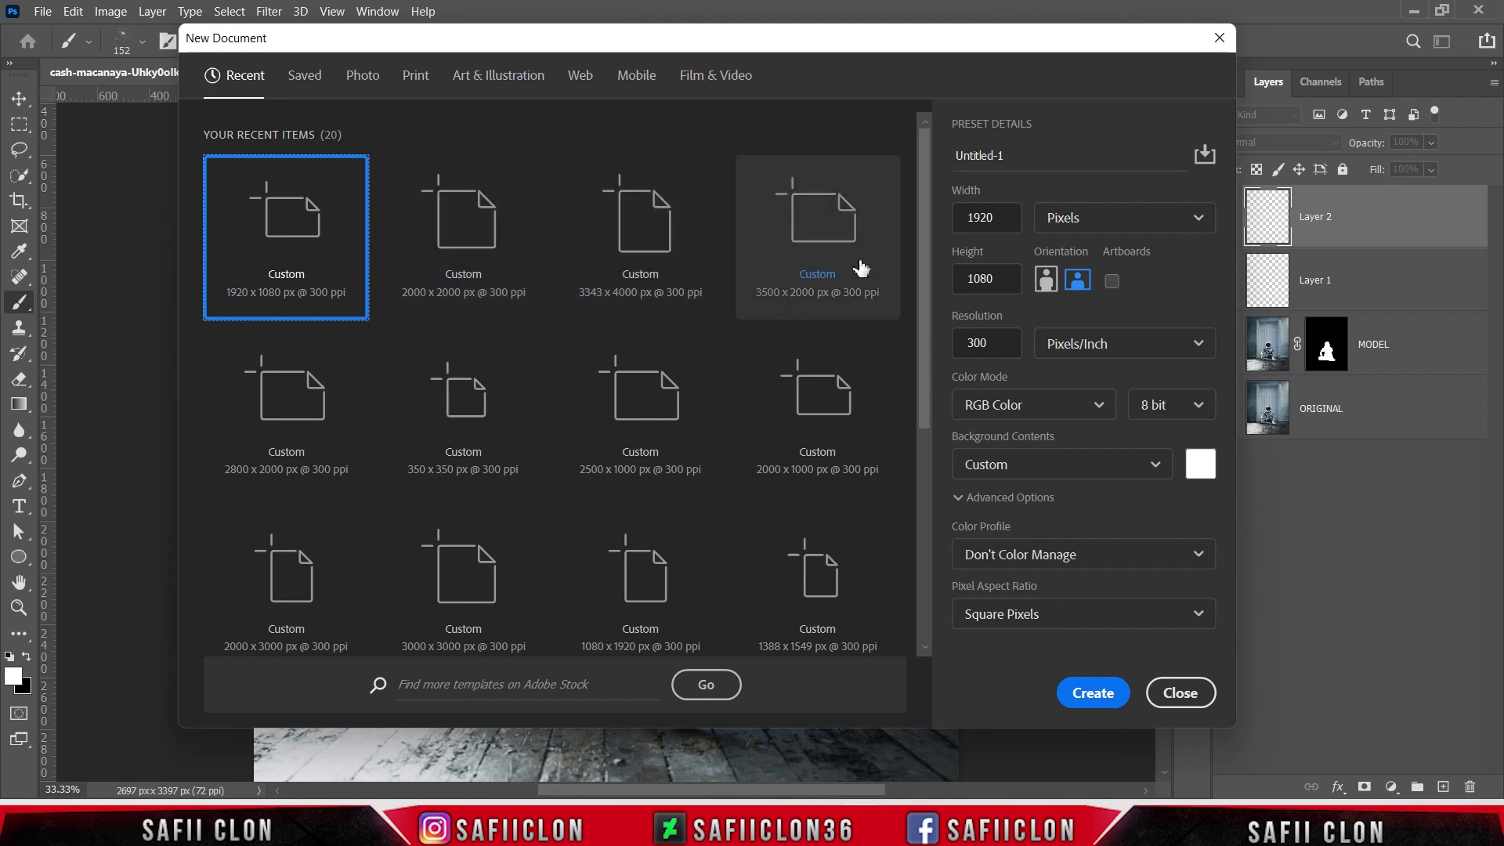
{"action": "left_click", "coordinate": [1103, 227]}
{"action": "left_click", "coordinate": [1095, 253]}
{"action": "double_click", "coordinate": [1003, 228]}
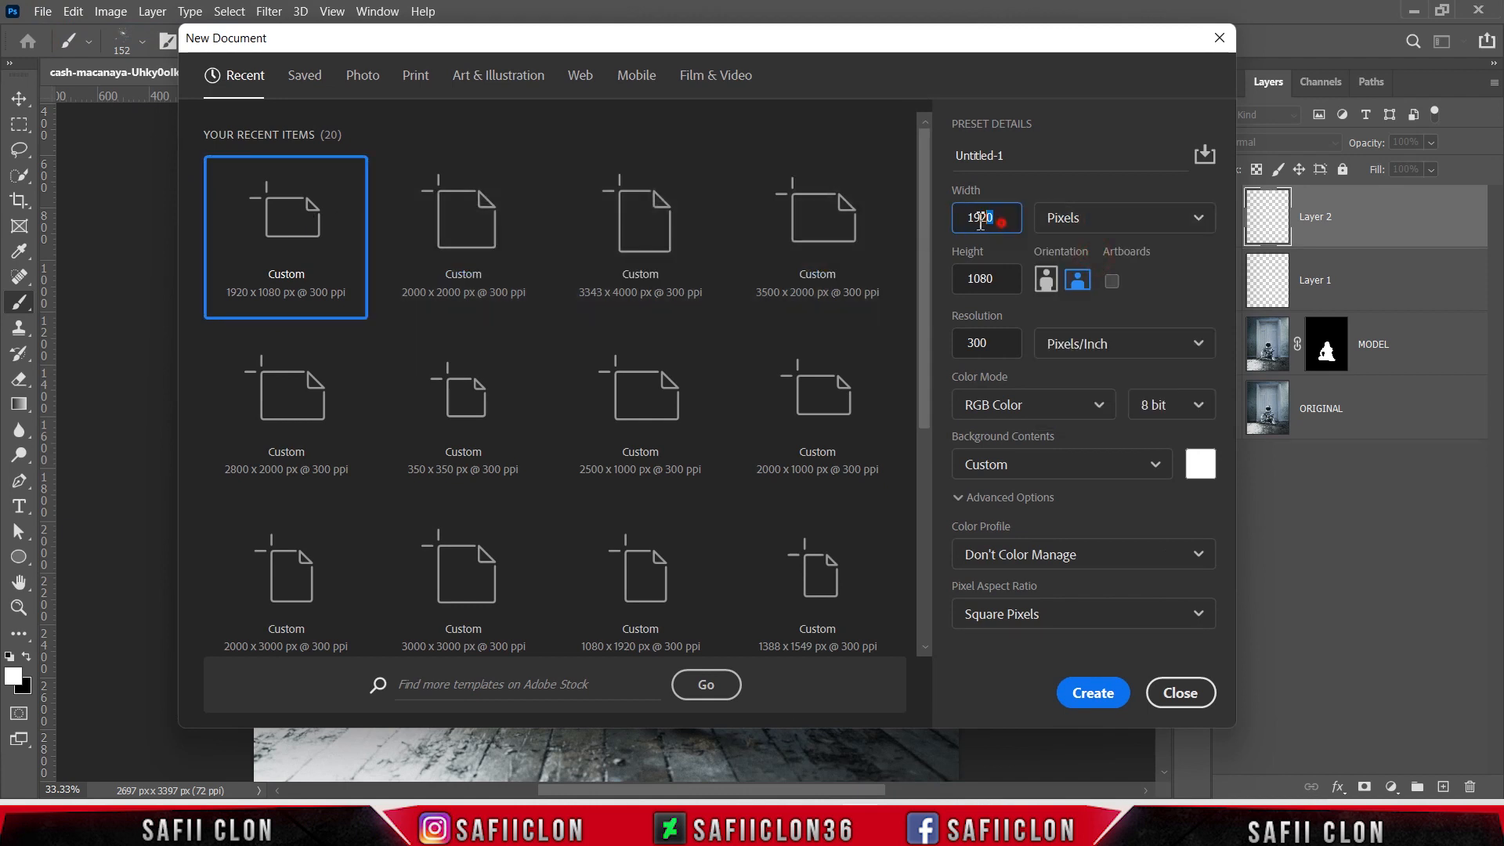
{"action": "double_click", "coordinate": [992, 276]}
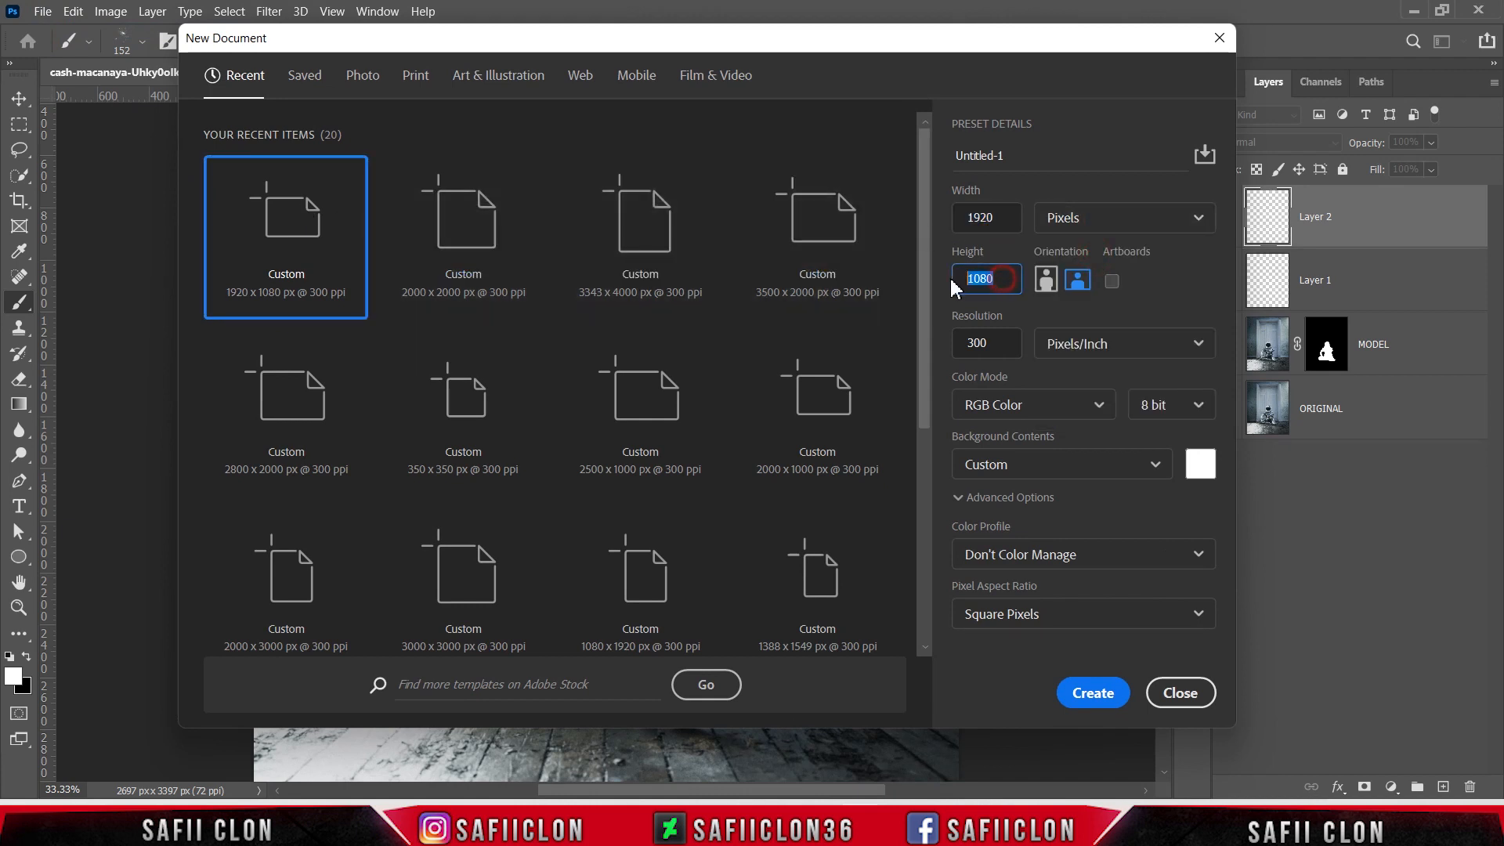
{"action": "left_click", "coordinate": [1092, 354]}
{"action": "left_click", "coordinate": [1083, 373]}
{"action": "double_click", "coordinate": [989, 344]}
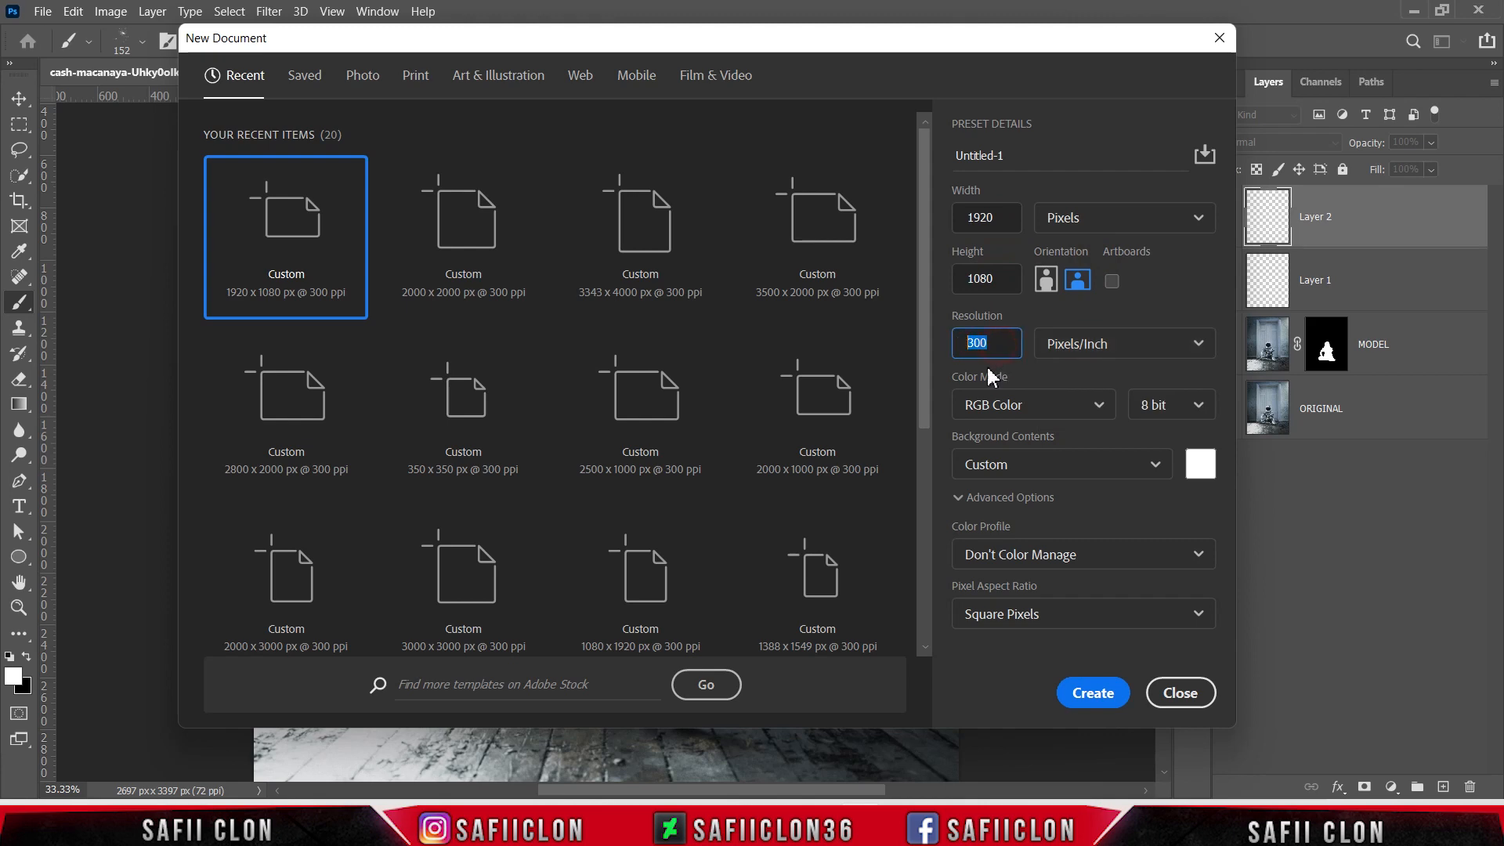
{"action": "left_click", "coordinate": [1089, 693]}
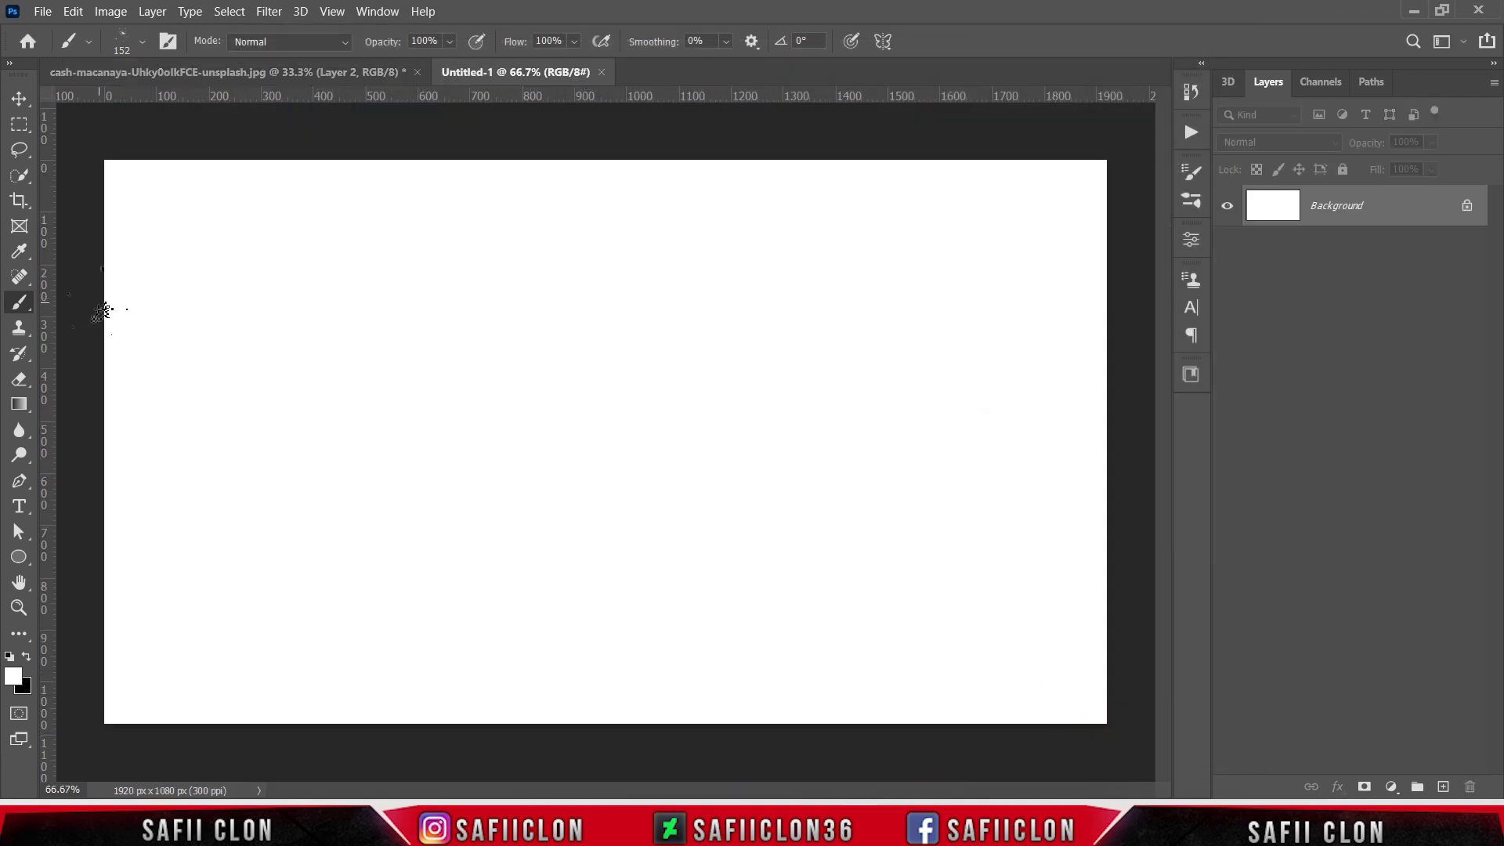
- Choose the sparkler6 by yourstock brush at 1457 px for the Brush tool in the new document
{"action": "right_click", "coordinate": [20, 302]}
{"action": "left_click", "coordinate": [67, 301]}
{"action": "left_click", "coordinate": [142, 41]}
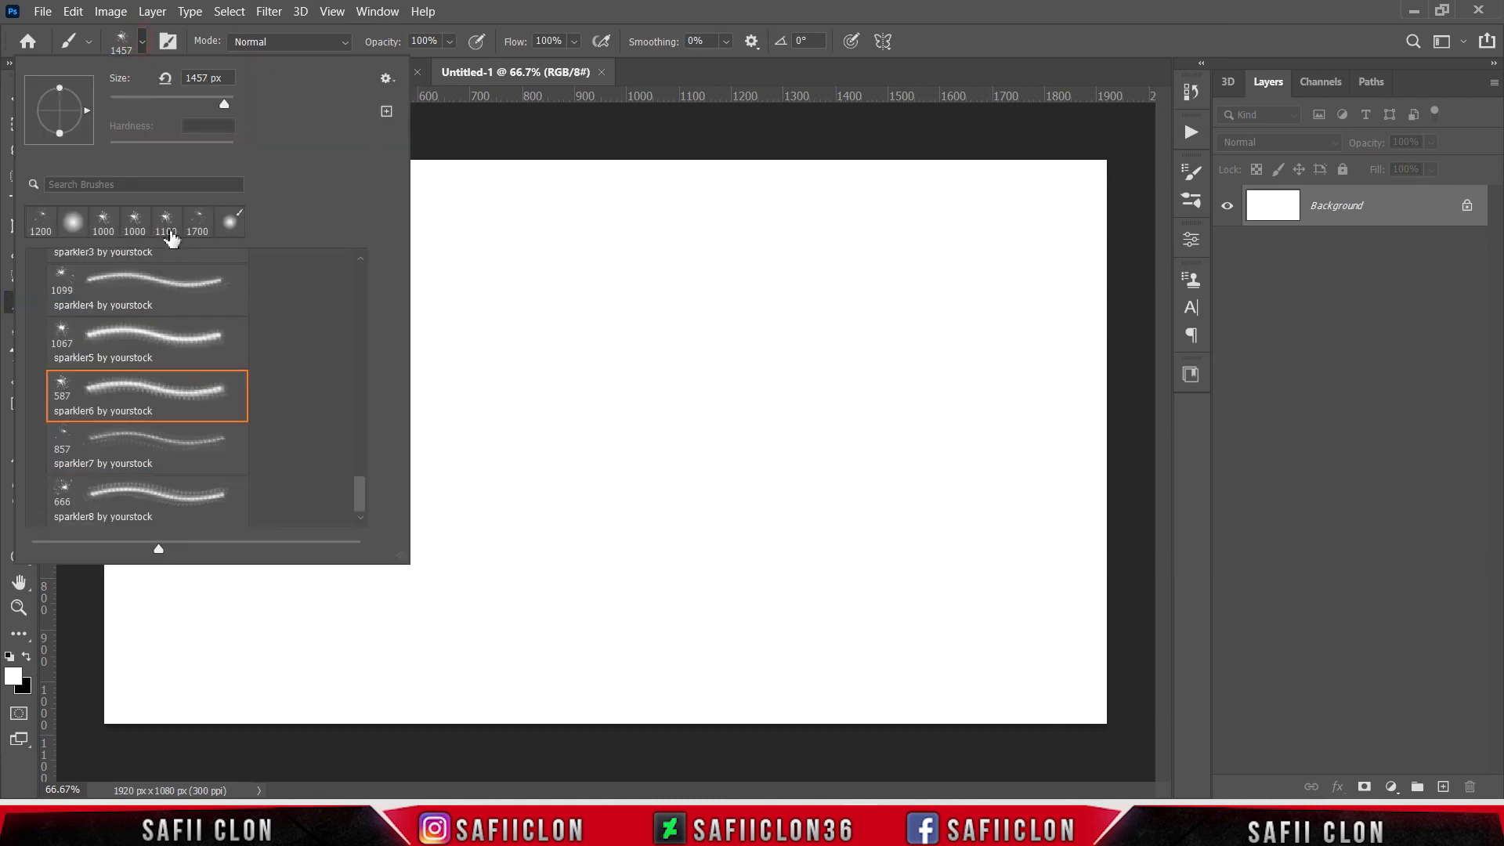
{"action": "left_click", "coordinate": [145, 43]}
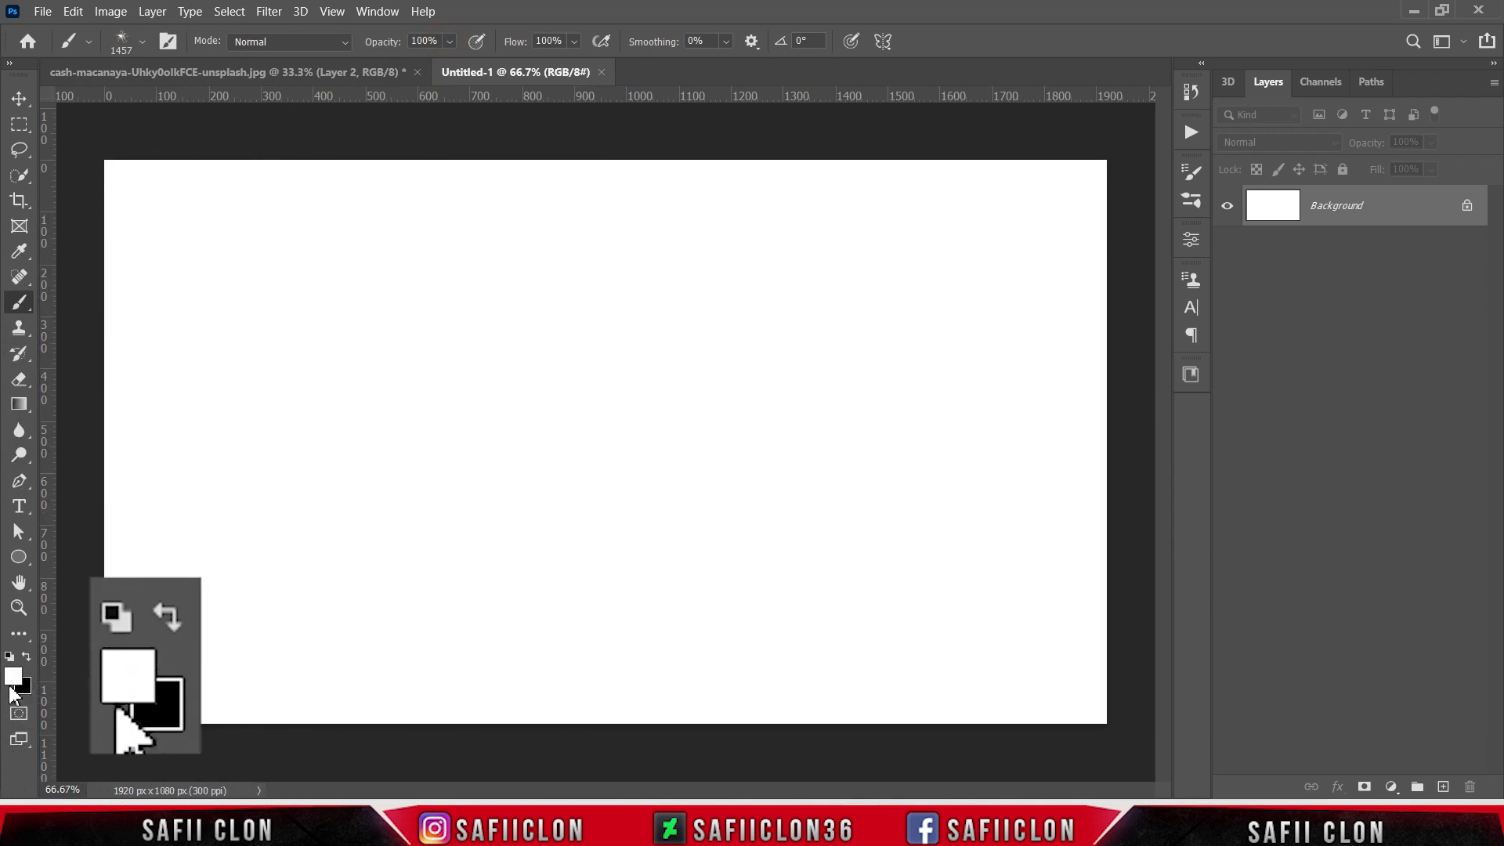
- Set the foreground colour to black and stamp one sparkler burst with the brush at 1100 px near the middle of the canvas
{"action": "left_click", "coordinate": [28, 659]}
{"action": "left_click", "coordinate": [14, 680]}
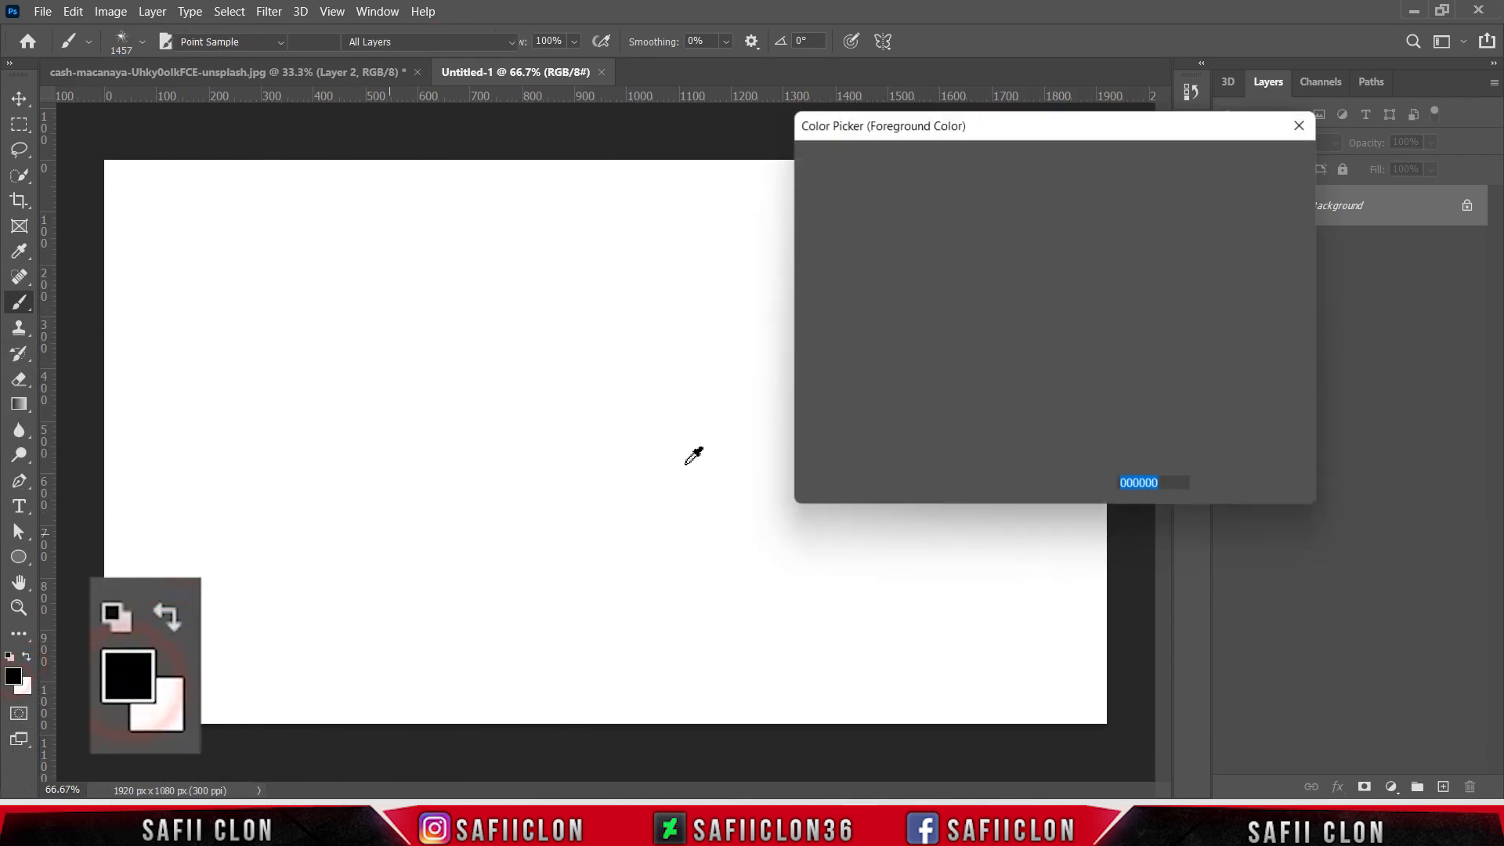
{"action": "mouse_move", "coordinate": [965, 263]}
{"action": "left_mouse_down"}
{"action": "mouse_move", "coordinate": [860, 371]}
{"action": "mouse_move", "coordinate": [773, 427]}
{"action": "left_mouse_up"}
{"action": "left_click", "coordinate": [1250, 165]}
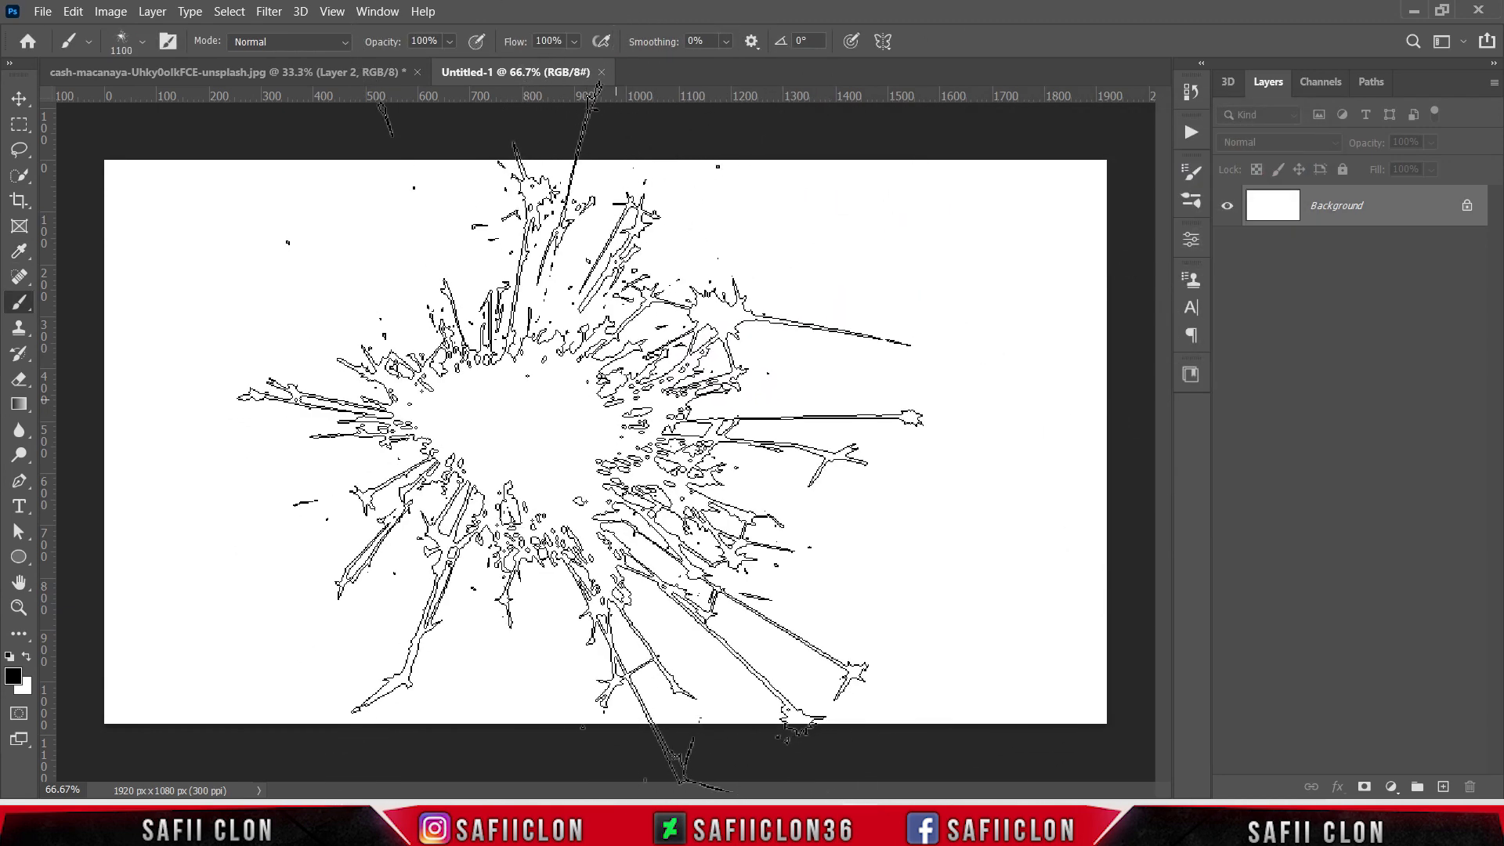
{"action": "key", "text": "bracketleft"}
{"action": "left_click", "coordinate": [508, 412]}
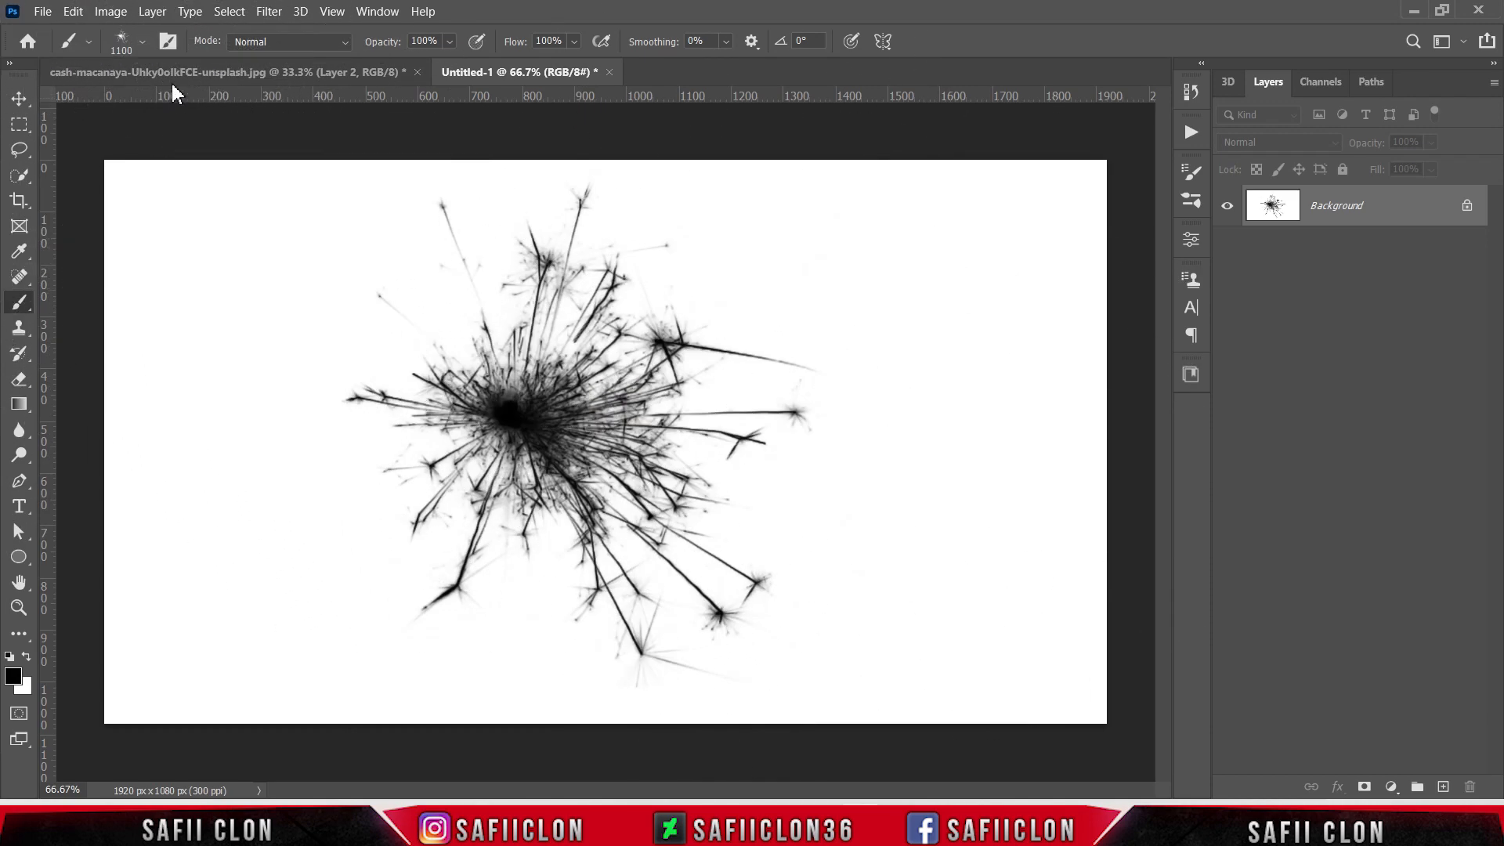
- Make a new freehand Lasso selection around a single spark at the burst's lower-right end
{"action": "left_click", "coordinate": [13, 152]}
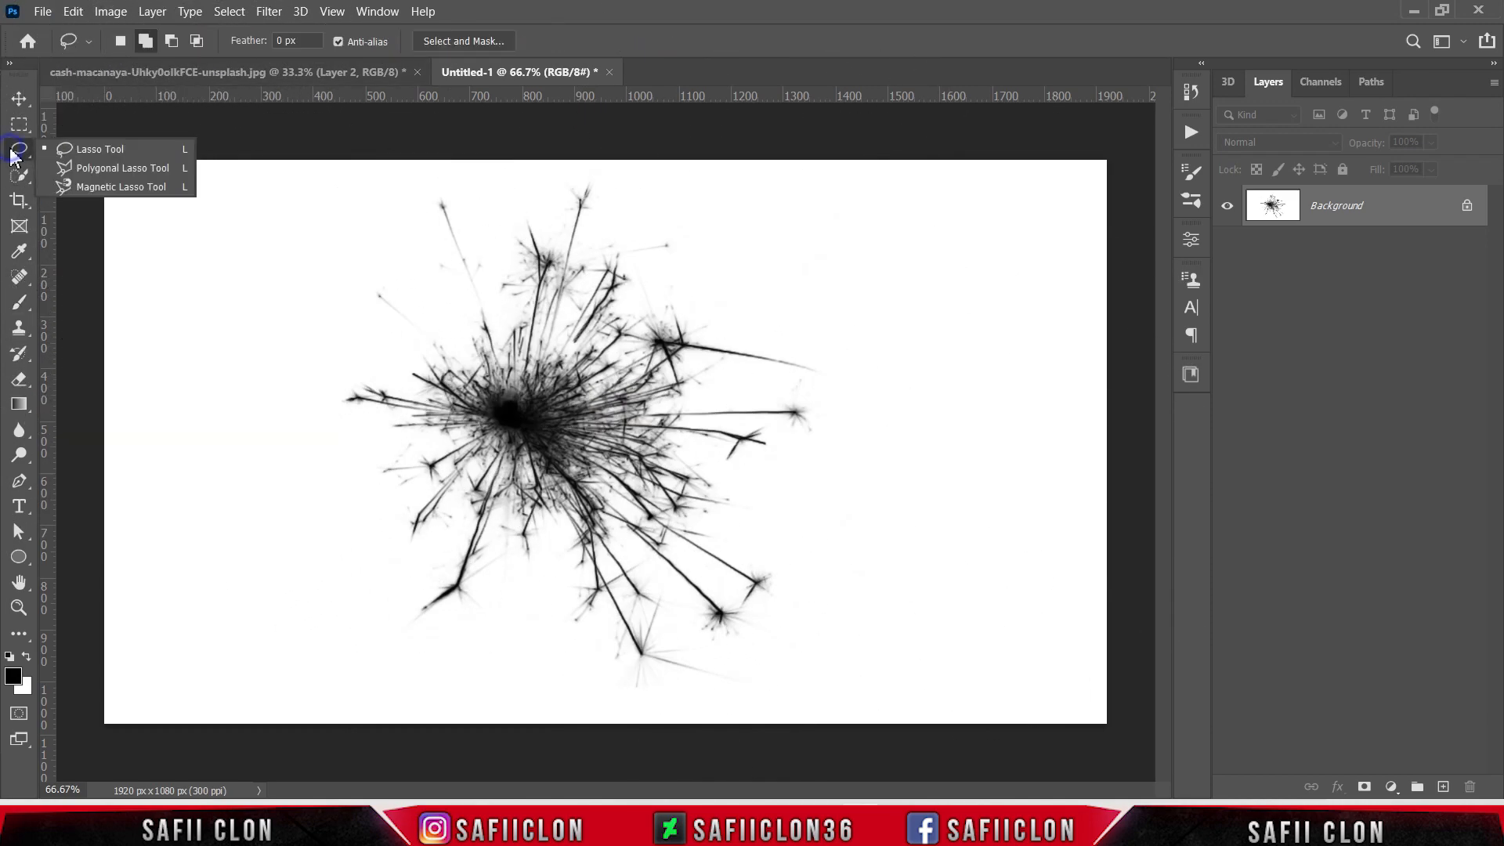
{"action": "left_click", "coordinate": [96, 149]}
{"action": "left_click", "coordinate": [120, 40]}
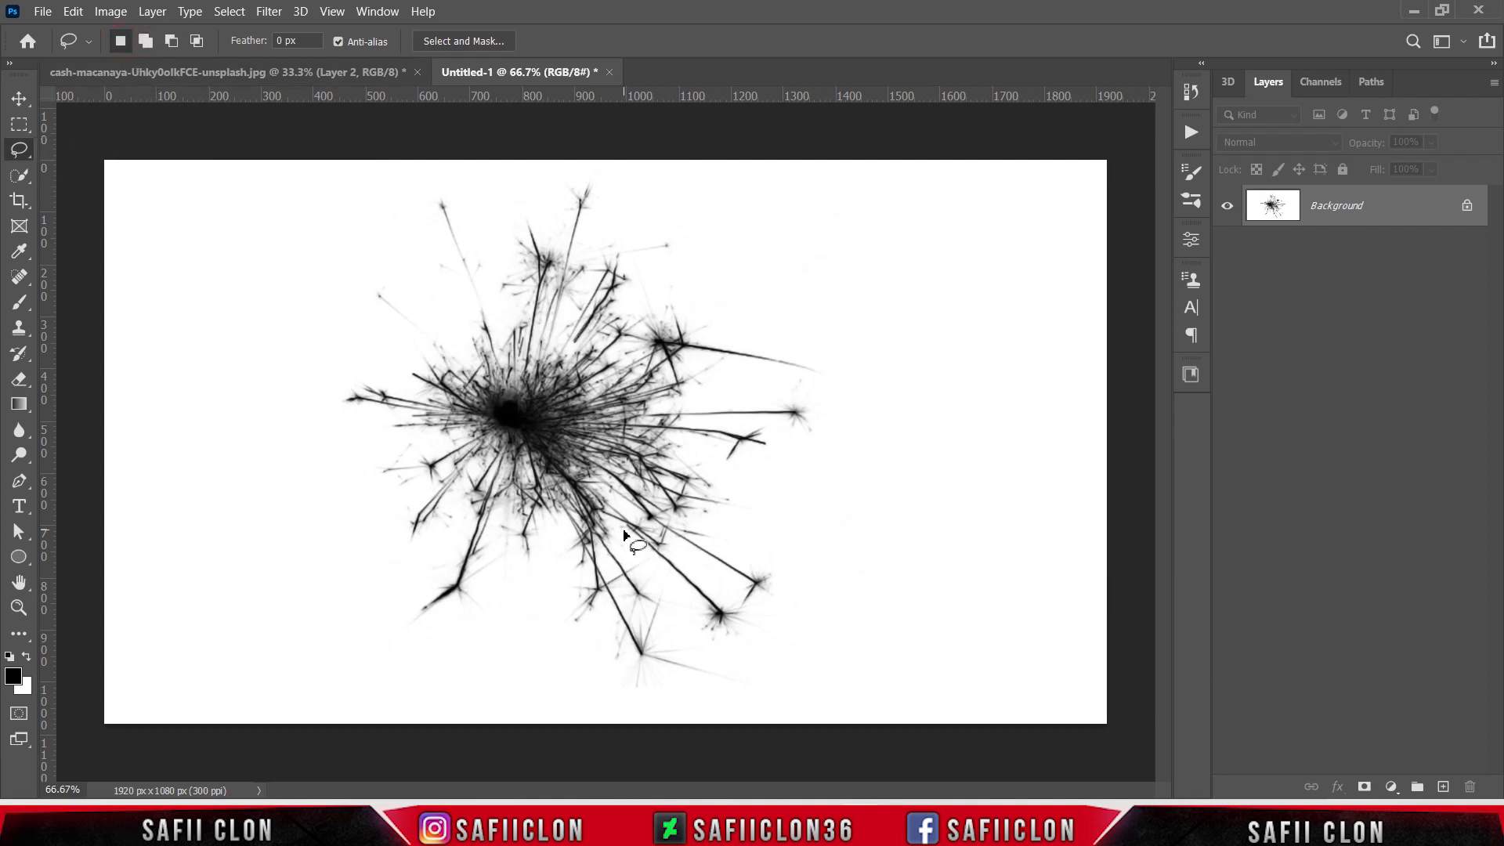
{"action": "mouse_move", "coordinate": [776, 633]}
{"action": "left_mouse_down"}
{"action": "mouse_move", "coordinate": [680, 578]}
{"action": "mouse_move", "coordinate": [694, 655]}
{"action": "mouse_move", "coordinate": [718, 673]}
{"action": "mouse_move", "coordinate": [708, 653]}
{"action": "mouse_move", "coordinate": [783, 643]}
{"action": "left_mouse_up"}
- Define the selected spark as a brush preset named Sampled Brush 535 and activate the Brush tool
{"action": "left_click", "coordinate": [72, 12]}
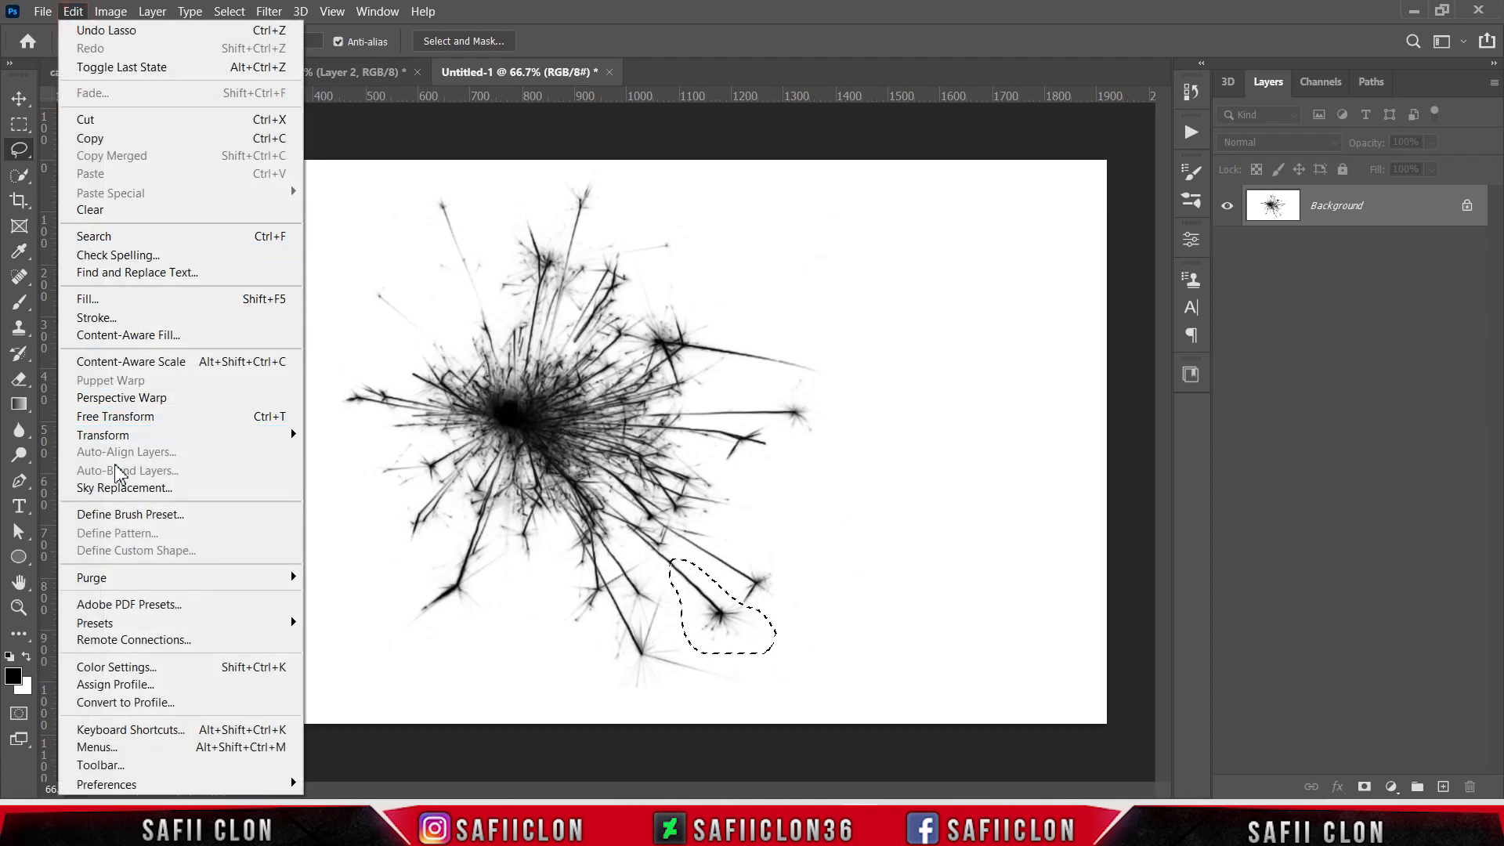
{"action": "left_click", "coordinate": [150, 515]}
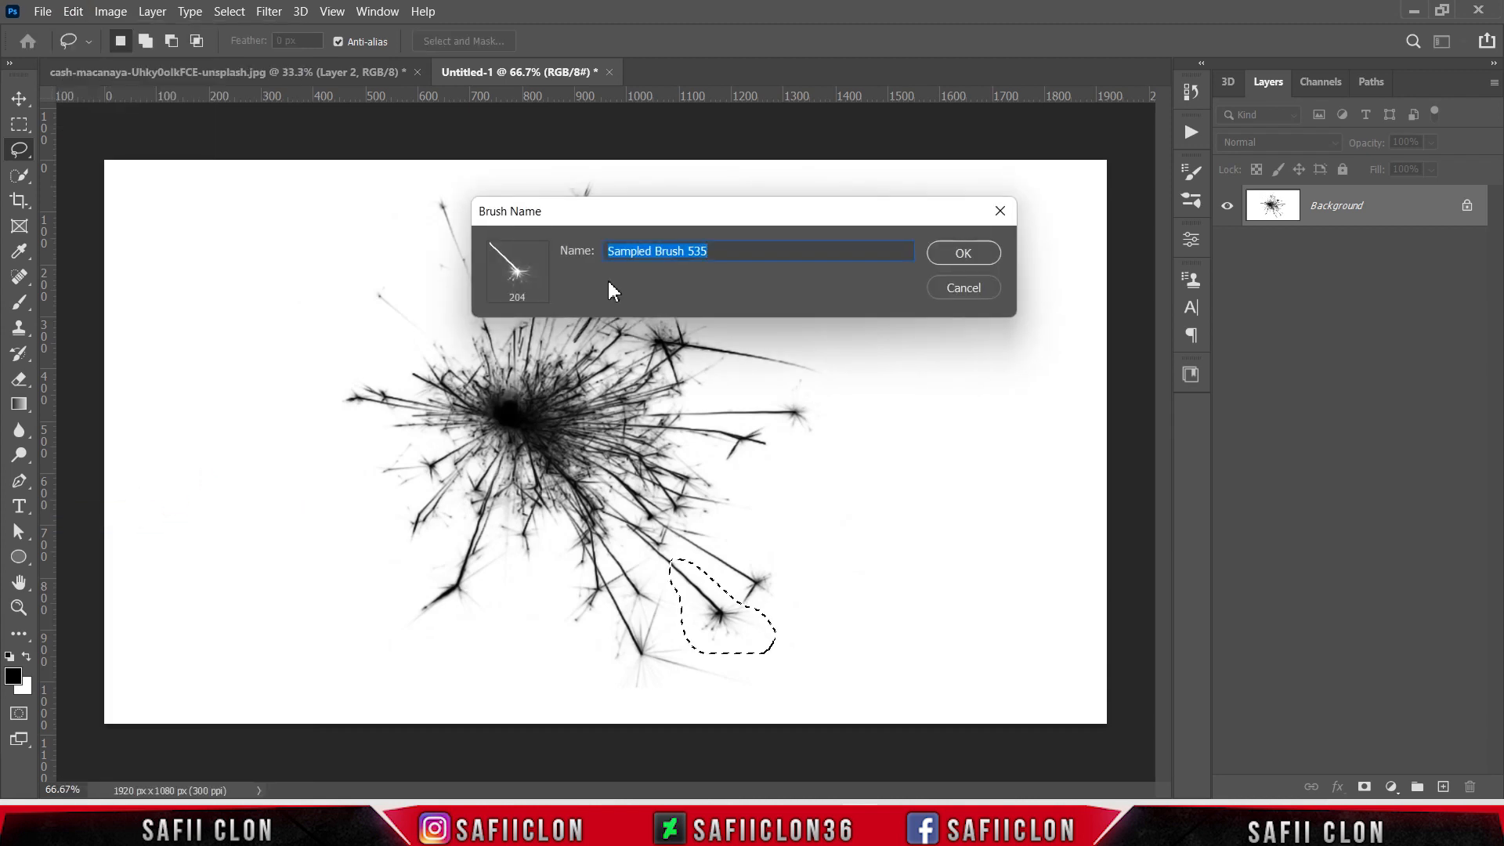
{"action": "left_click", "coordinate": [965, 253]}
{"action": "key", "text": "b"}
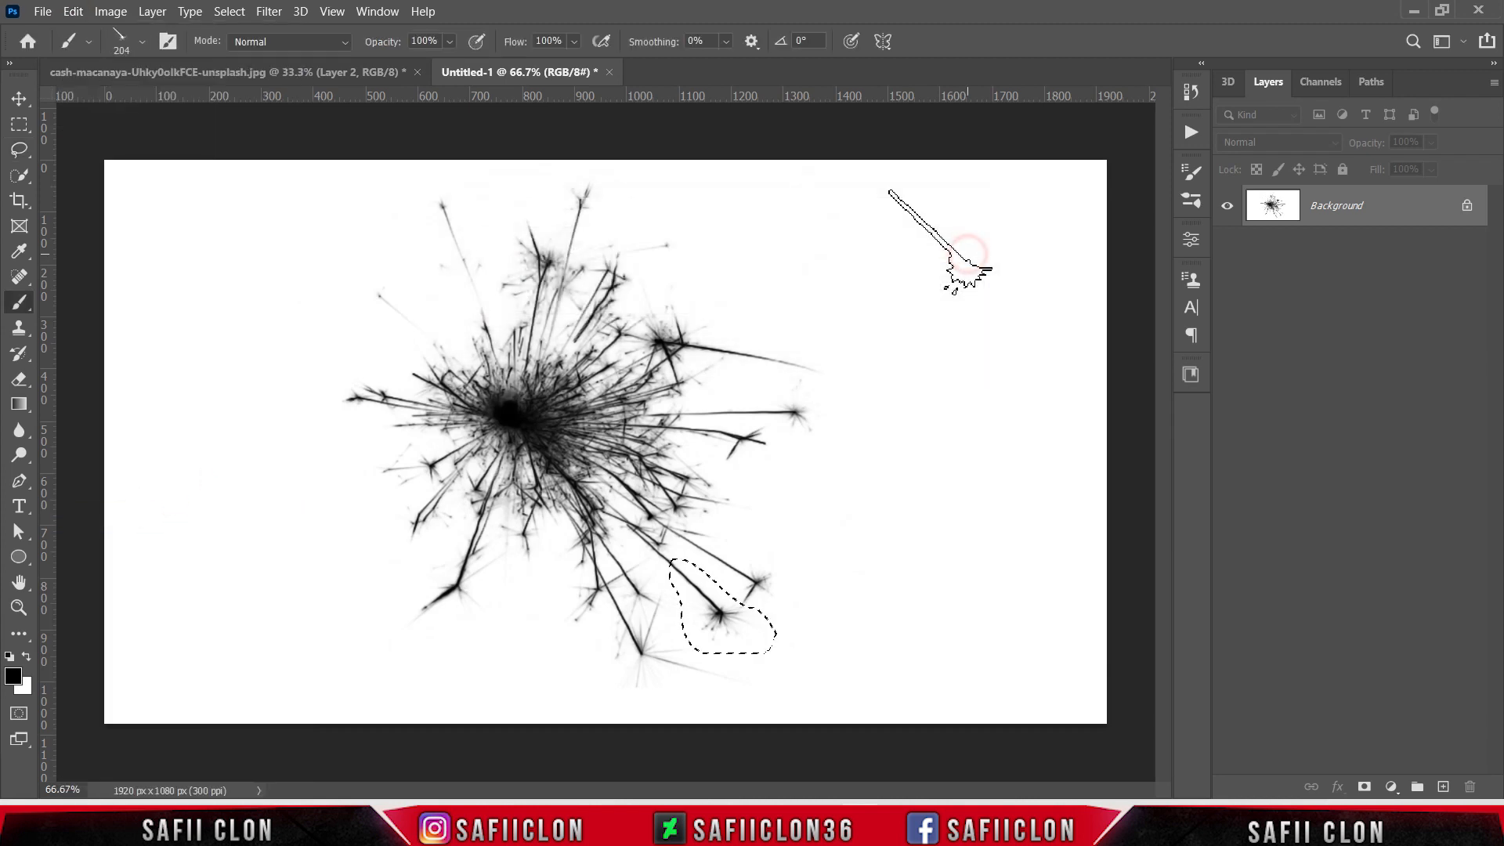
- Return to the astronaut document and add a new empty layer above Layer 2
{"action": "left_click", "coordinate": [244, 73]}
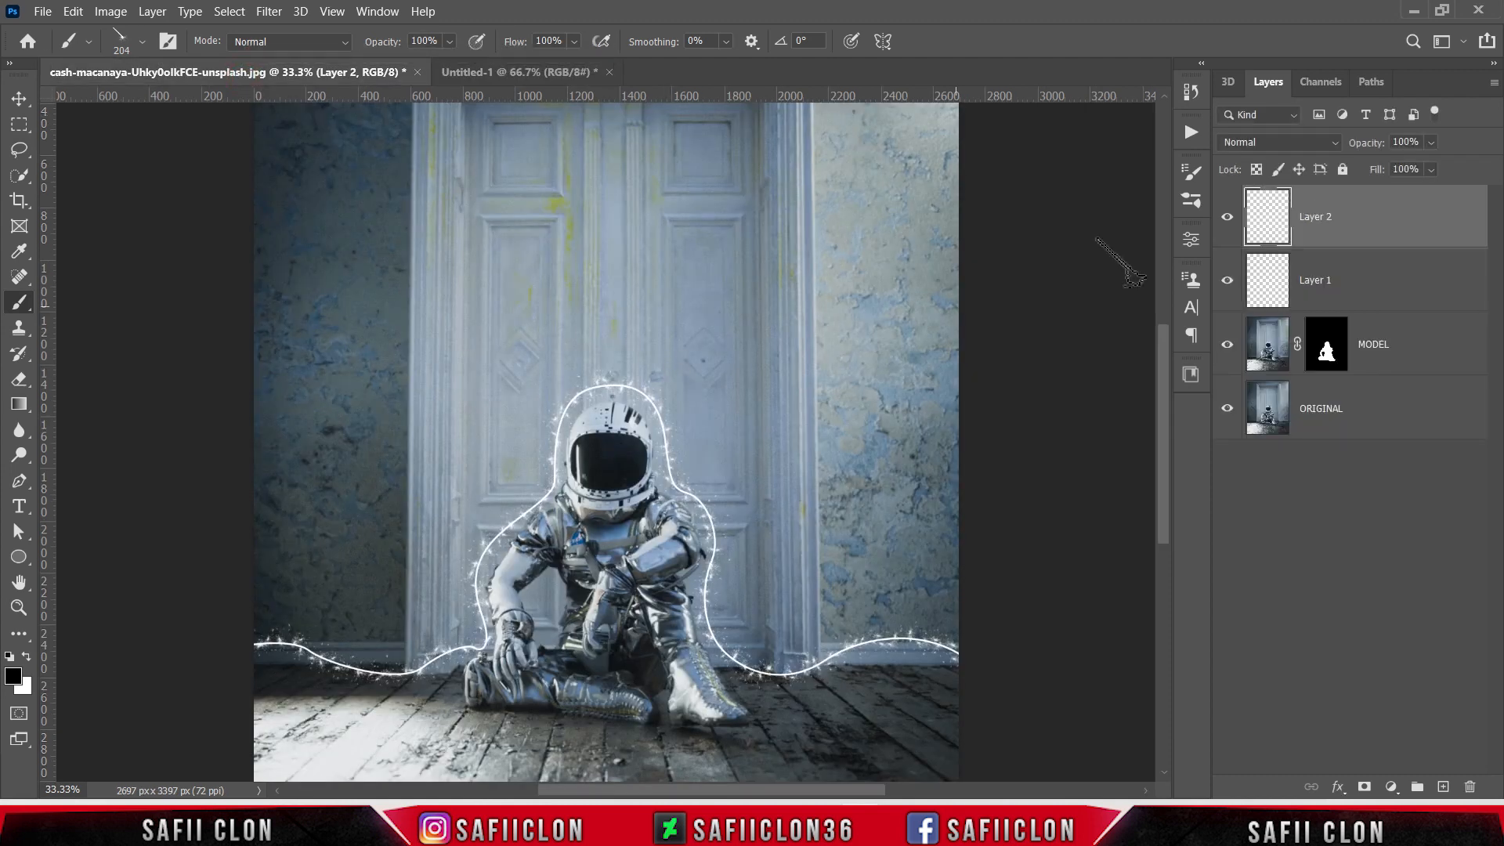
{"action": "left_click", "coordinate": [1369, 213]}
{"action": "left_click", "coordinate": [1444, 787]}
{"action": "left_click", "coordinate": [1373, 226]}
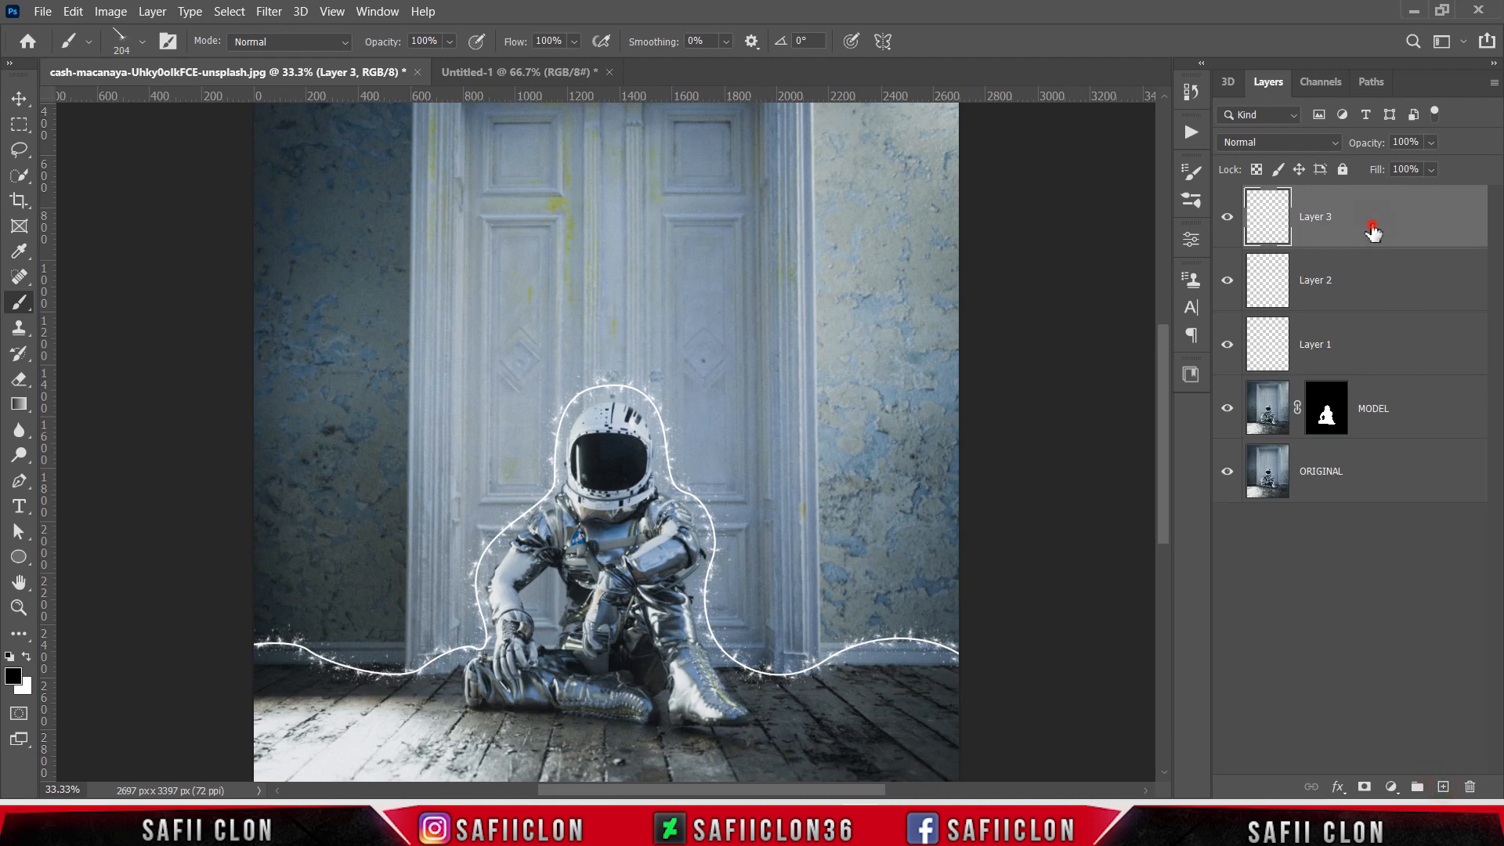
- Choose Sampled Brush 535 for the Brush tool, set its size to 92 px and keep the opacity at 100%
{"action": "right_click", "coordinate": [28, 314]}
{"action": "left_click", "coordinate": [77, 306]}
{"action": "left_click", "coordinate": [143, 43]}
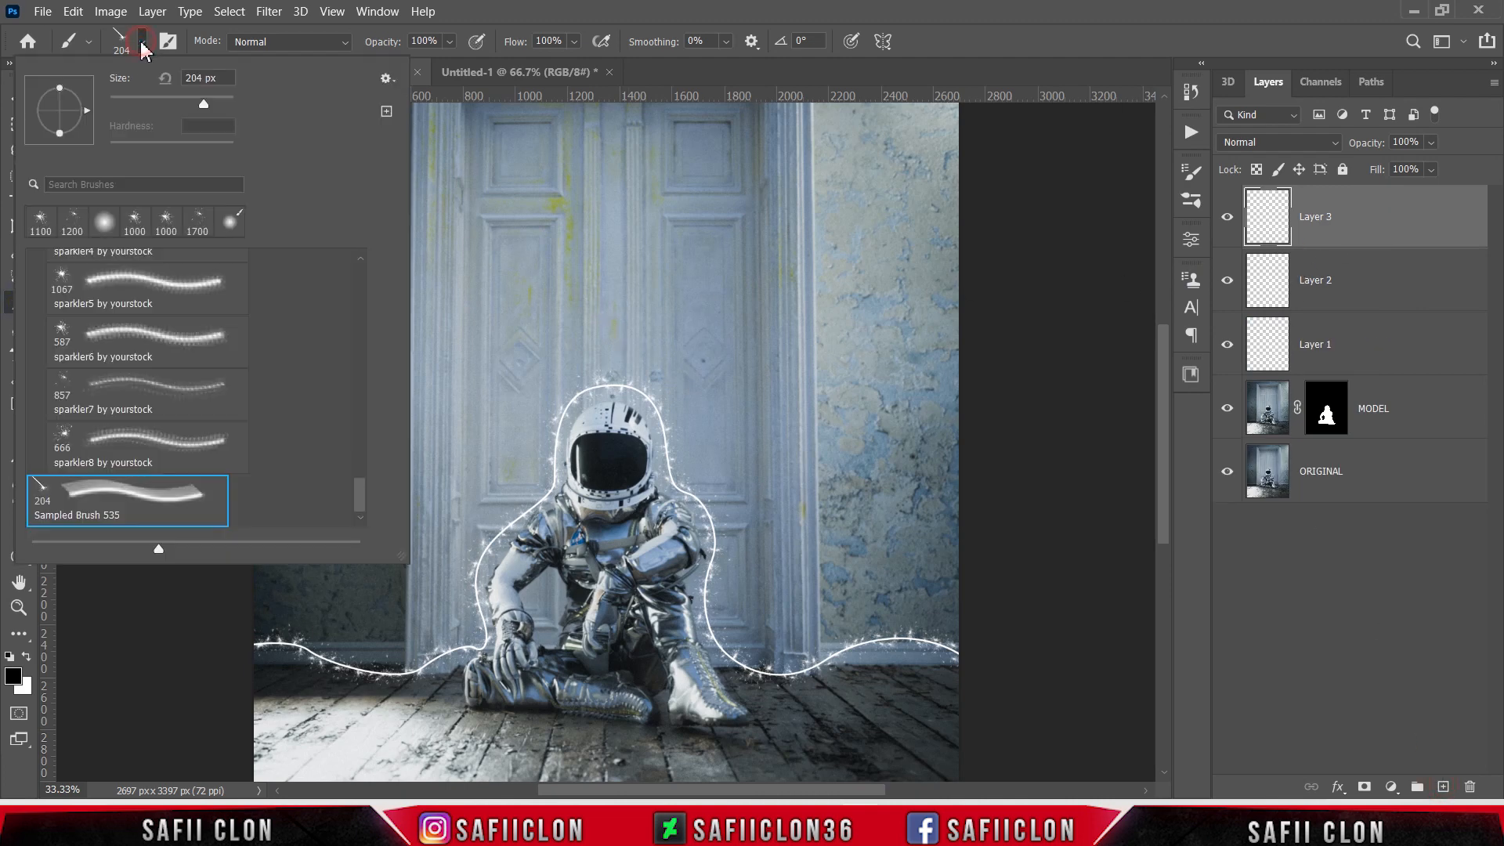
{"action": "left_click", "coordinate": [108, 498]}
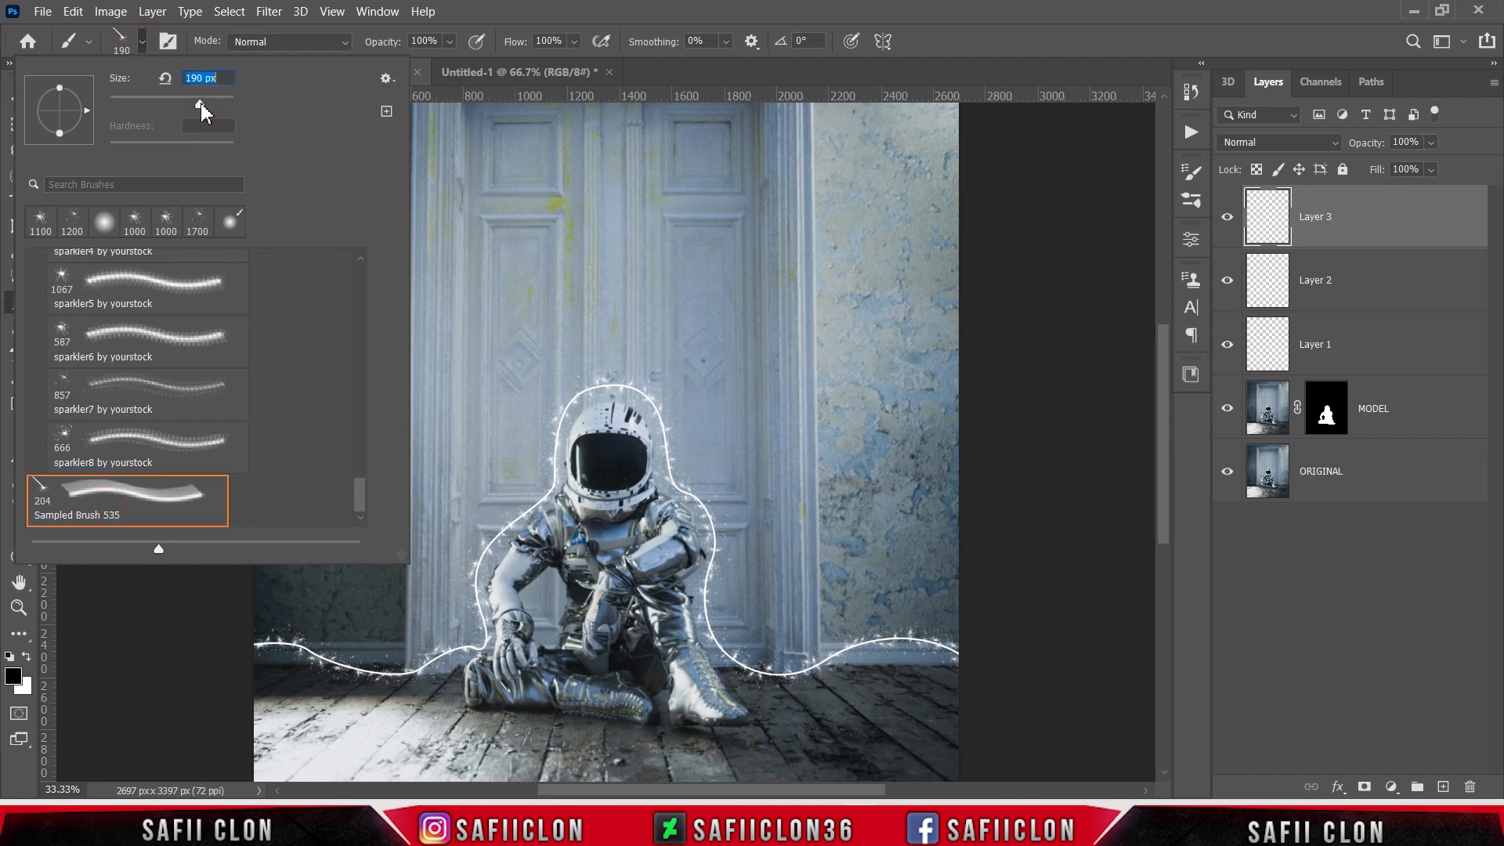
{"action": "left_click_drag", "start_coordinate": [200, 104], "coordinate": [168, 98]}
{"action": "left_click", "coordinate": [148, 48]}
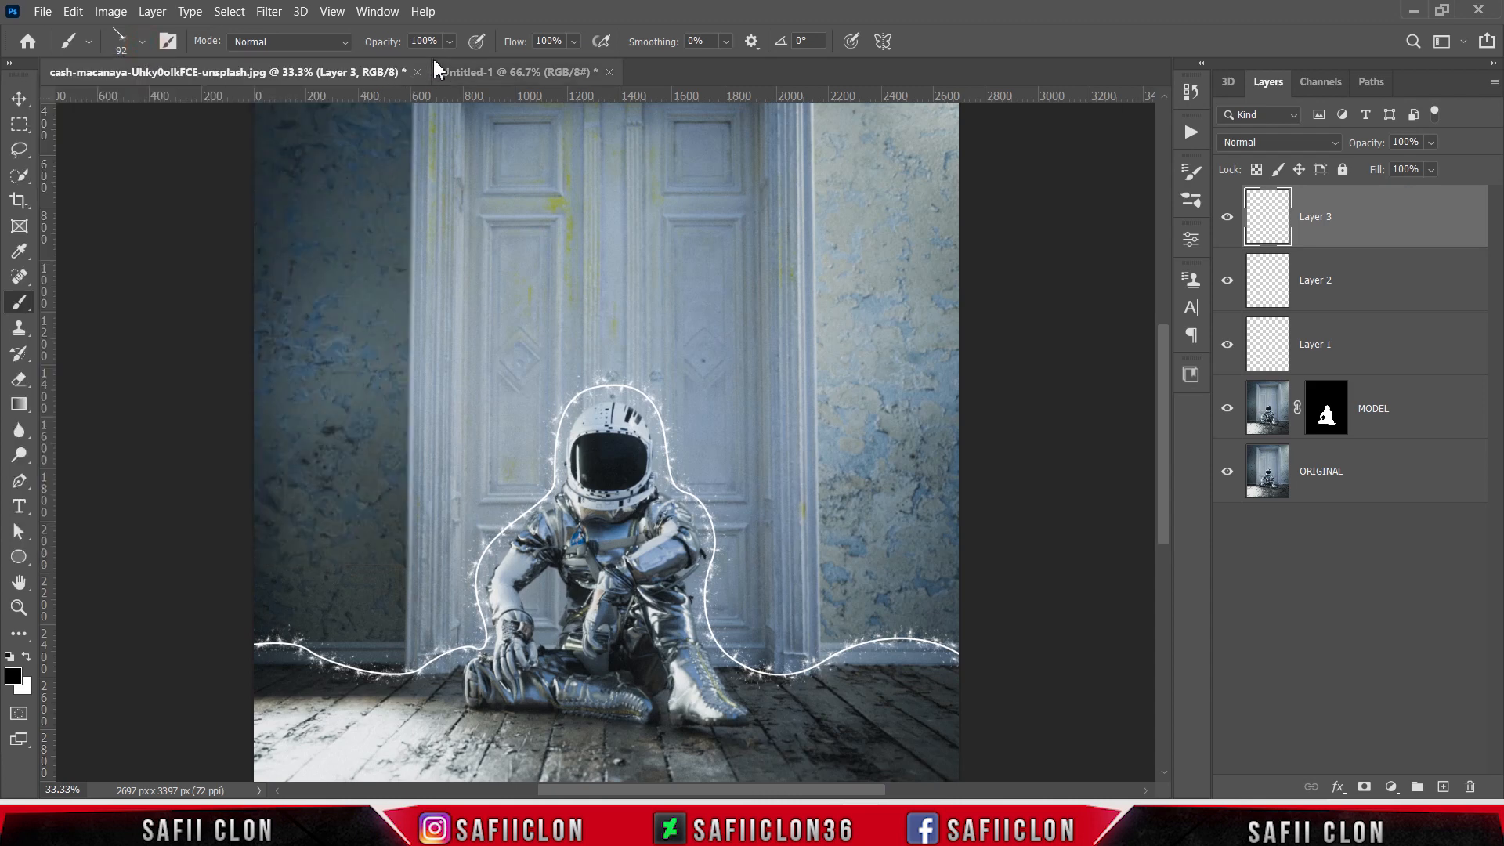
{"action": "left_click", "coordinate": [451, 41]}
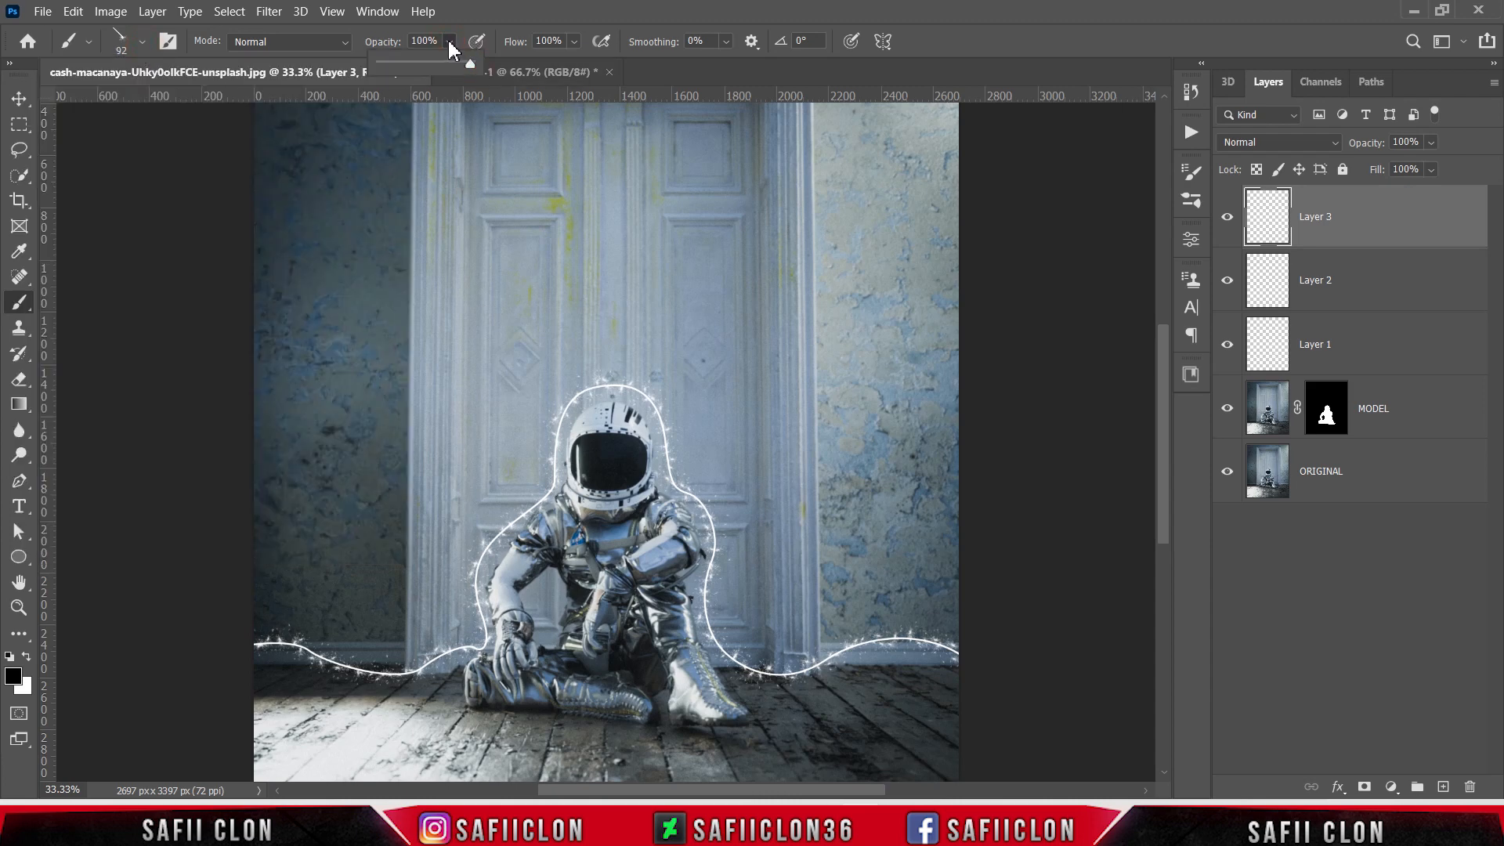
{"action": "left_click", "coordinate": [450, 43]}
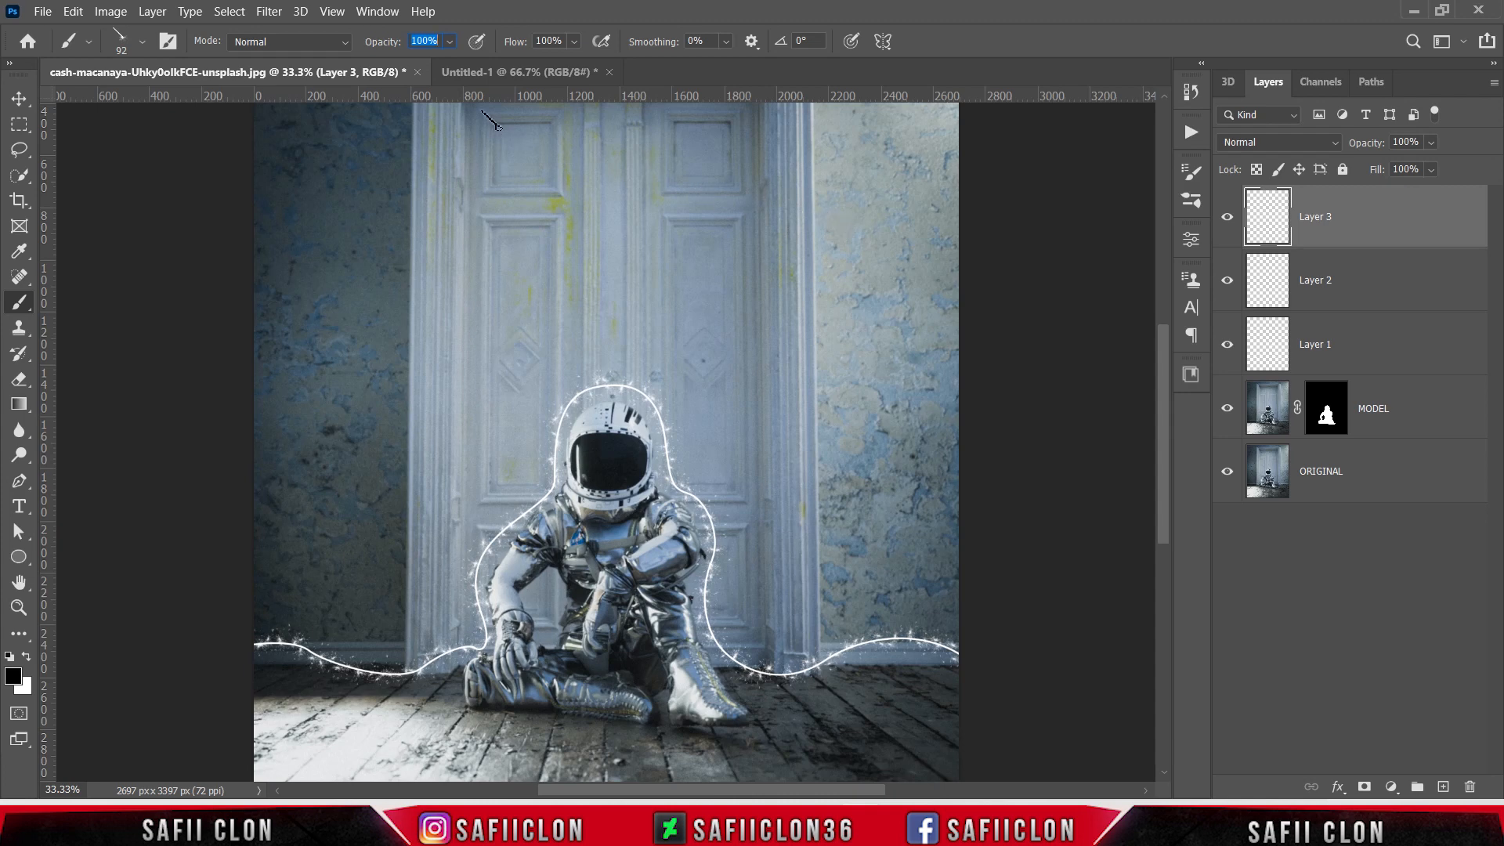
- Turn off Scattering and set Shape Dynamics to size jitter 79%, minimum diameter 38%, angle jitter 57% and roundness jitter 44%
{"action": "left_click", "coordinate": [378, 11]}
{"action": "left_click", "coordinate": [427, 177]}
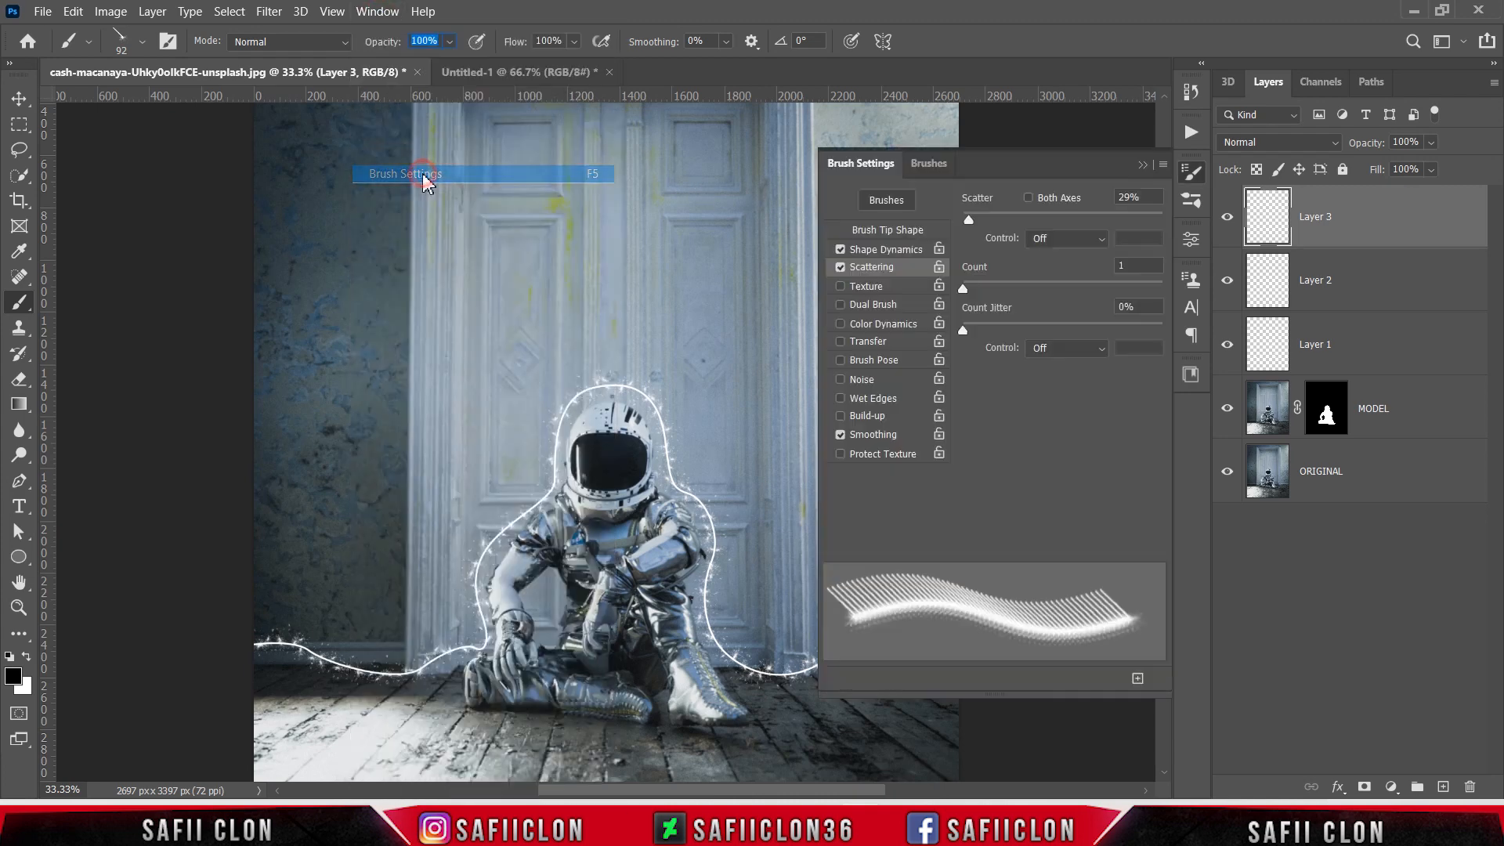
{"action": "left_click", "coordinate": [882, 250]}
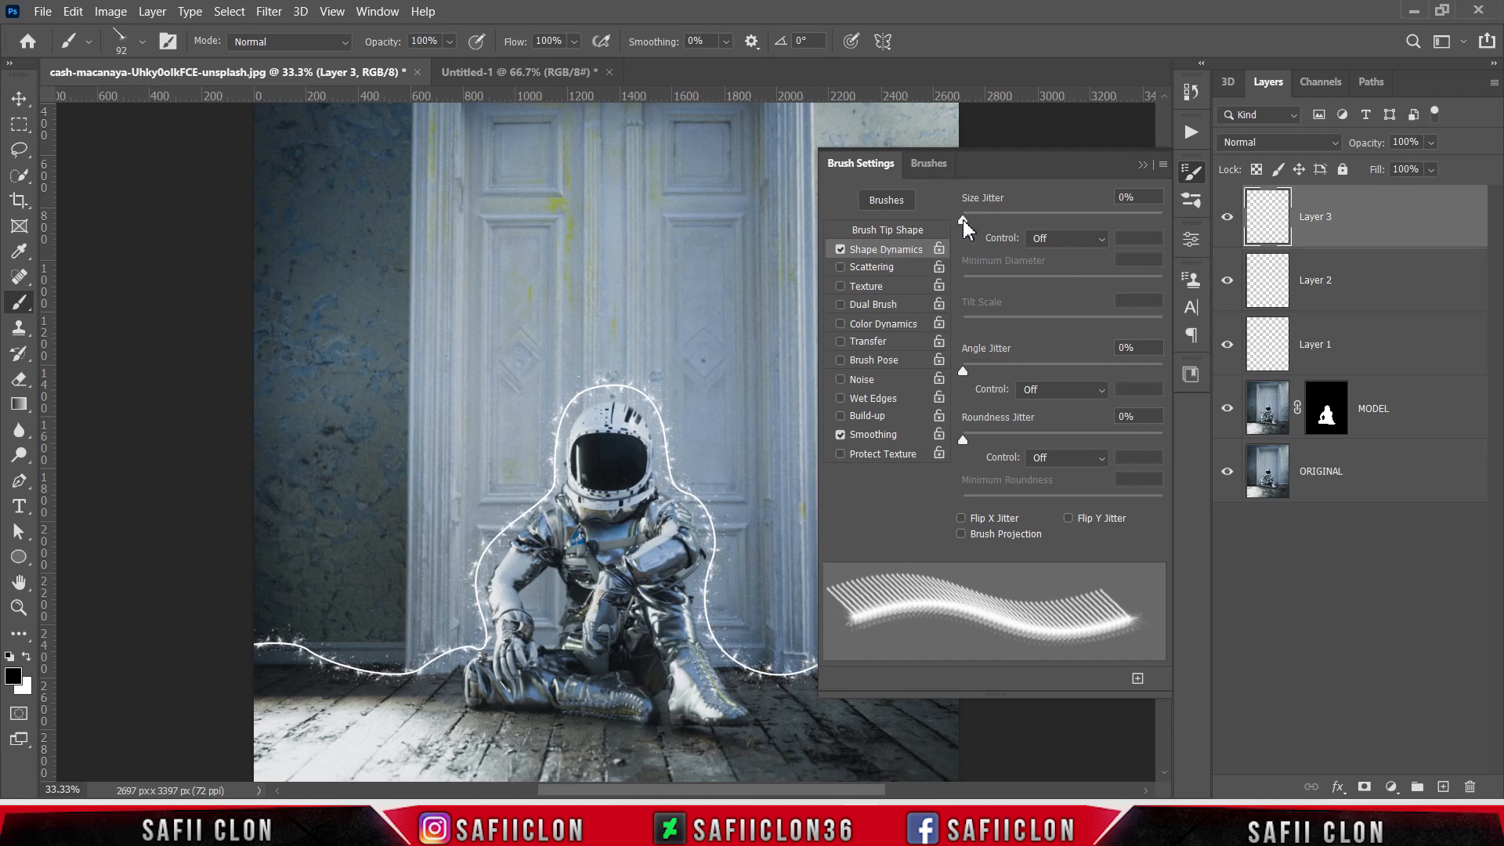
{"action": "left_click_drag", "start_coordinate": [965, 221], "coordinate": [1126, 228]}
{"action": "mouse_move", "coordinate": [964, 284]}
{"action": "left_mouse_down"}
{"action": "mouse_move", "coordinate": [1049, 302]}
{"action": "mouse_move", "coordinate": [1028, 314]}
{"action": "left_mouse_up"}
{"action": "left_click_drag", "start_coordinate": [966, 375], "coordinate": [1075, 371]}
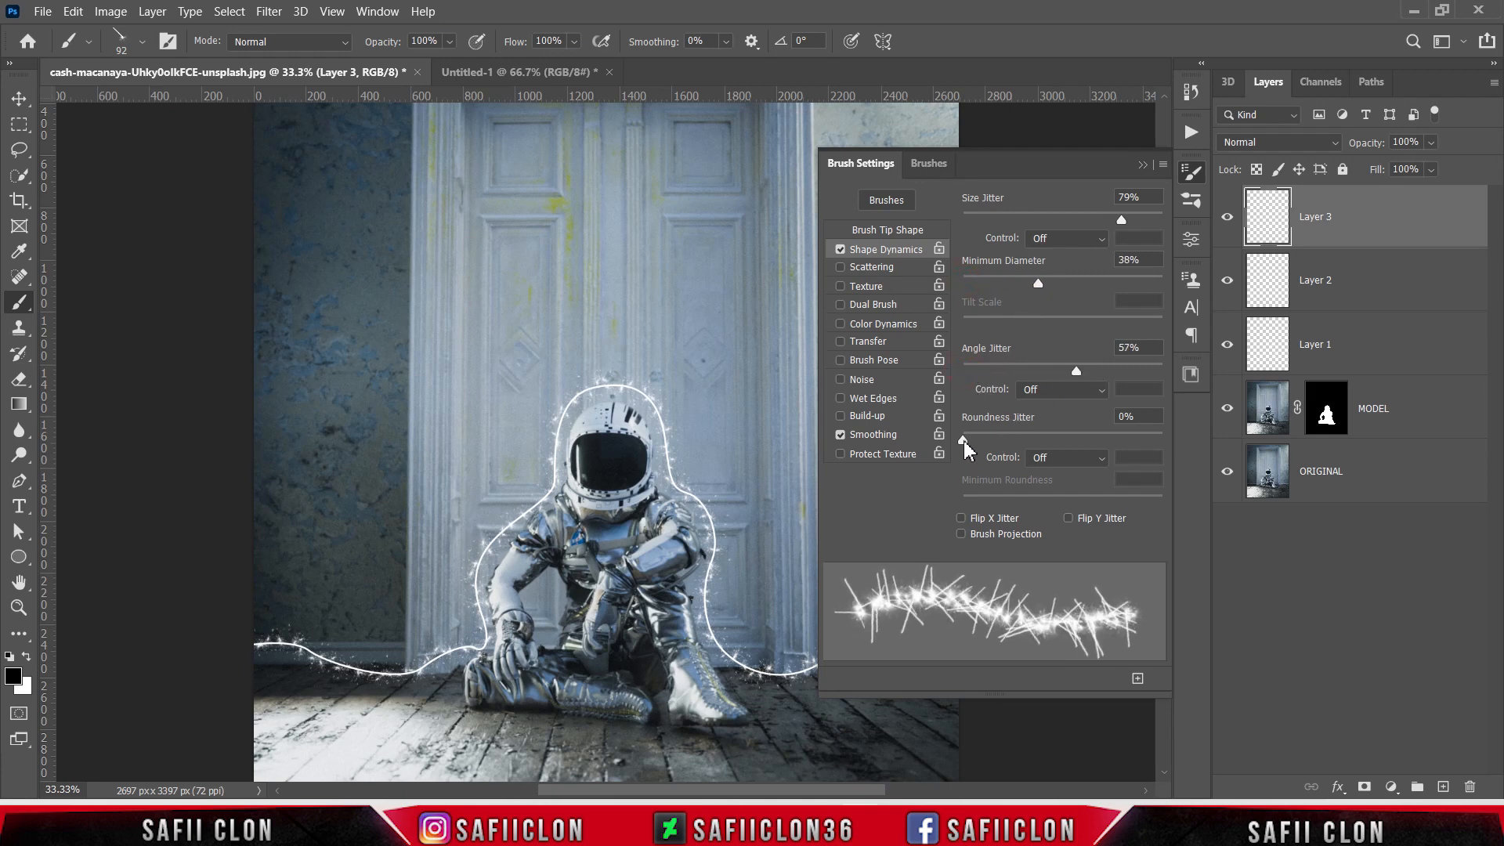
{"action": "mouse_move", "coordinate": [964, 441]}
{"action": "left_mouse_down"}
{"action": "mouse_move", "coordinate": [1070, 440]}
{"action": "mouse_move", "coordinate": [1054, 440]}
{"action": "left_mouse_up"}
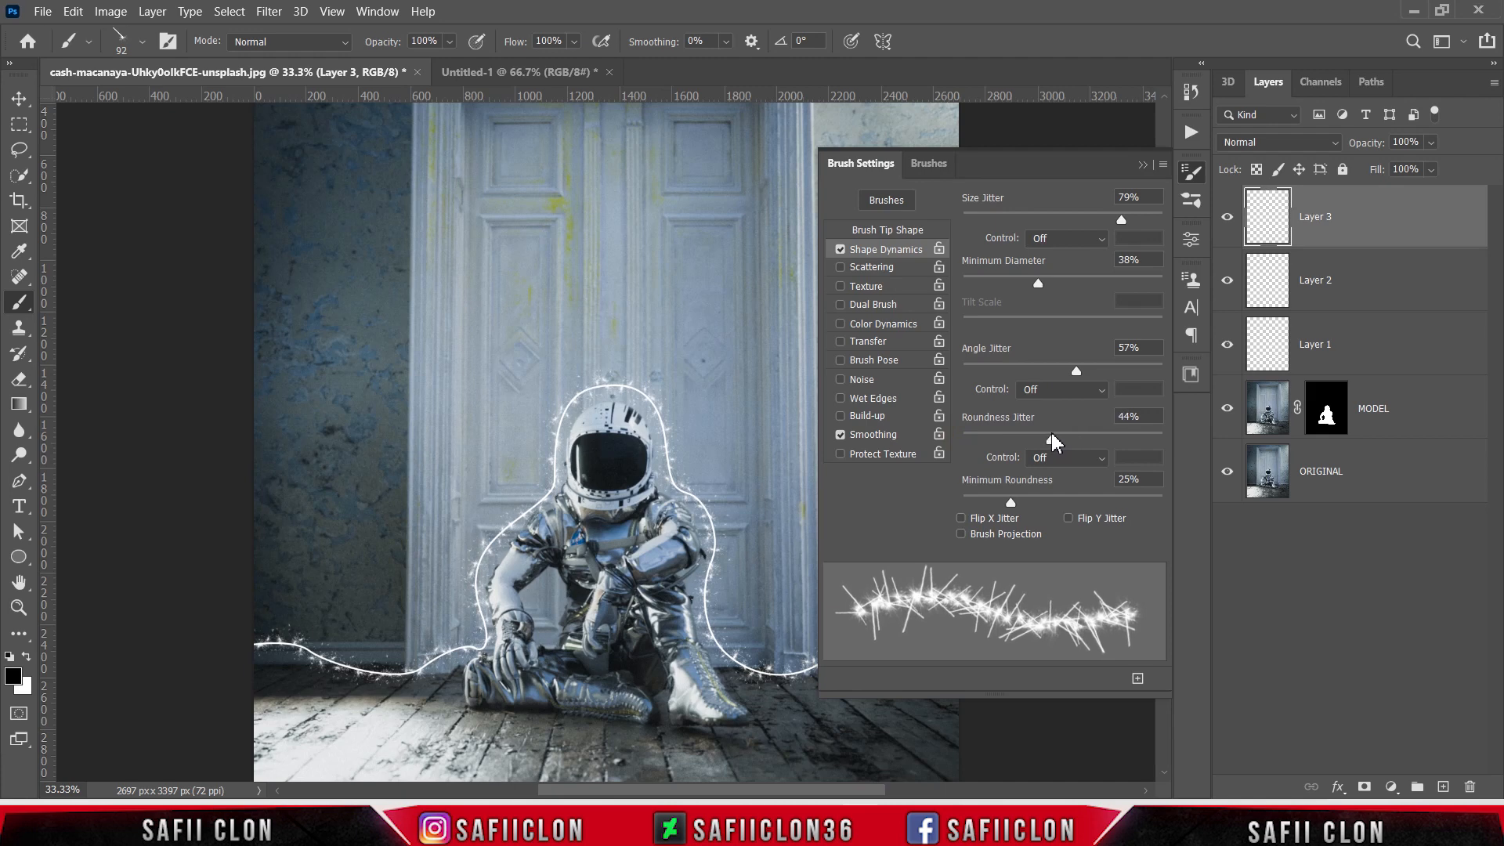
{"action": "left_click", "coordinate": [1143, 164]}
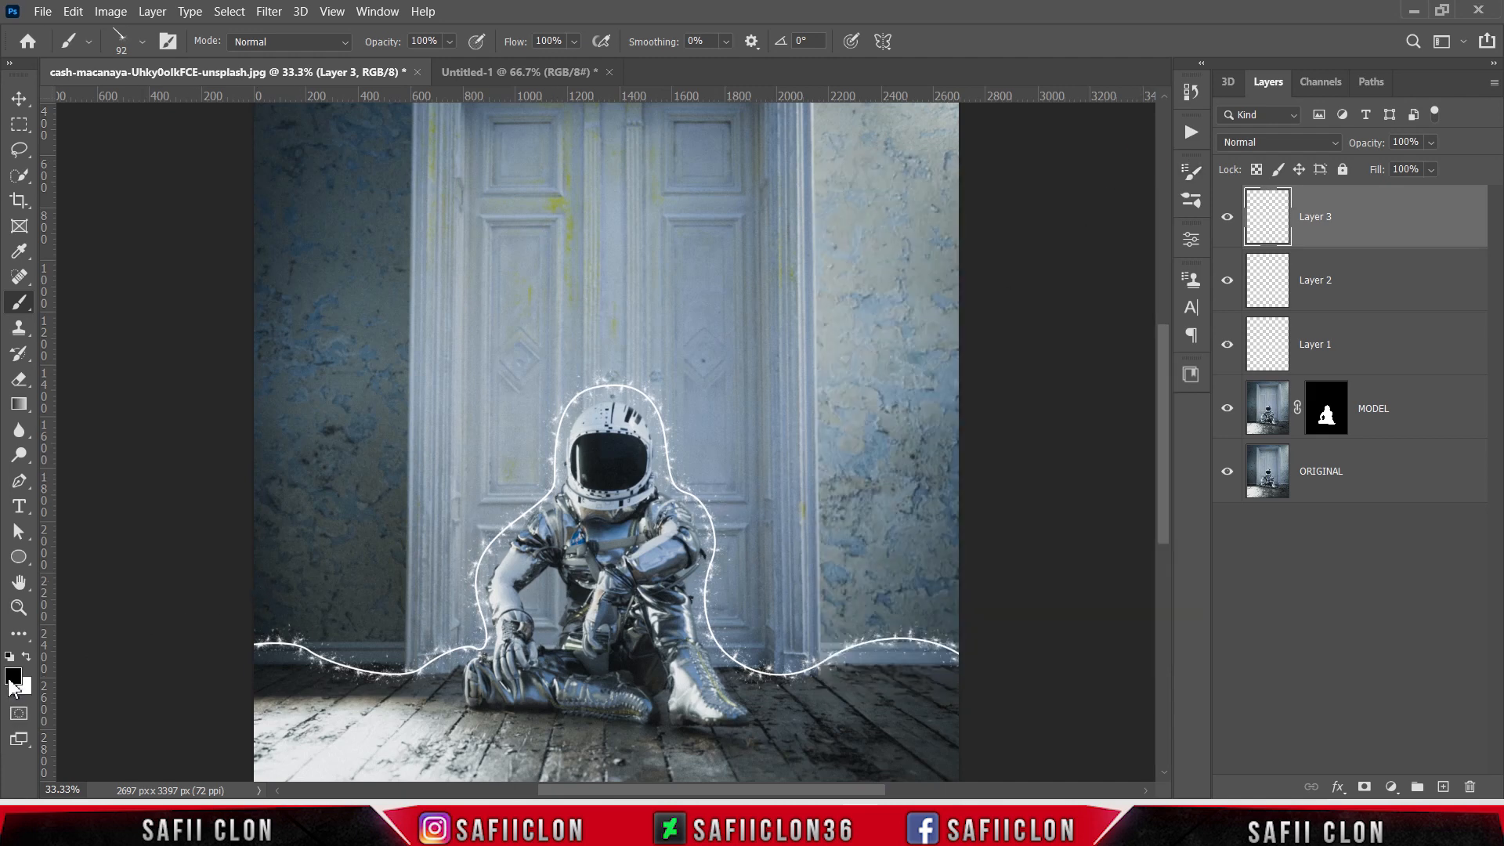
- Set the foreground colour to white for the spark brush
{"action": "left_click", "coordinate": [27, 658]}
{"action": "left_click", "coordinate": [15, 679]}
{"action": "left_click_drag", "start_coordinate": [937, 372], "coordinate": [804, 168]}
{"action": "left_click", "coordinate": [1244, 162]}
- Try stroking the path around the astronaut with the 92 px spark brush, undo the stroke and show the path again
{"action": "key", "text": "Return"}
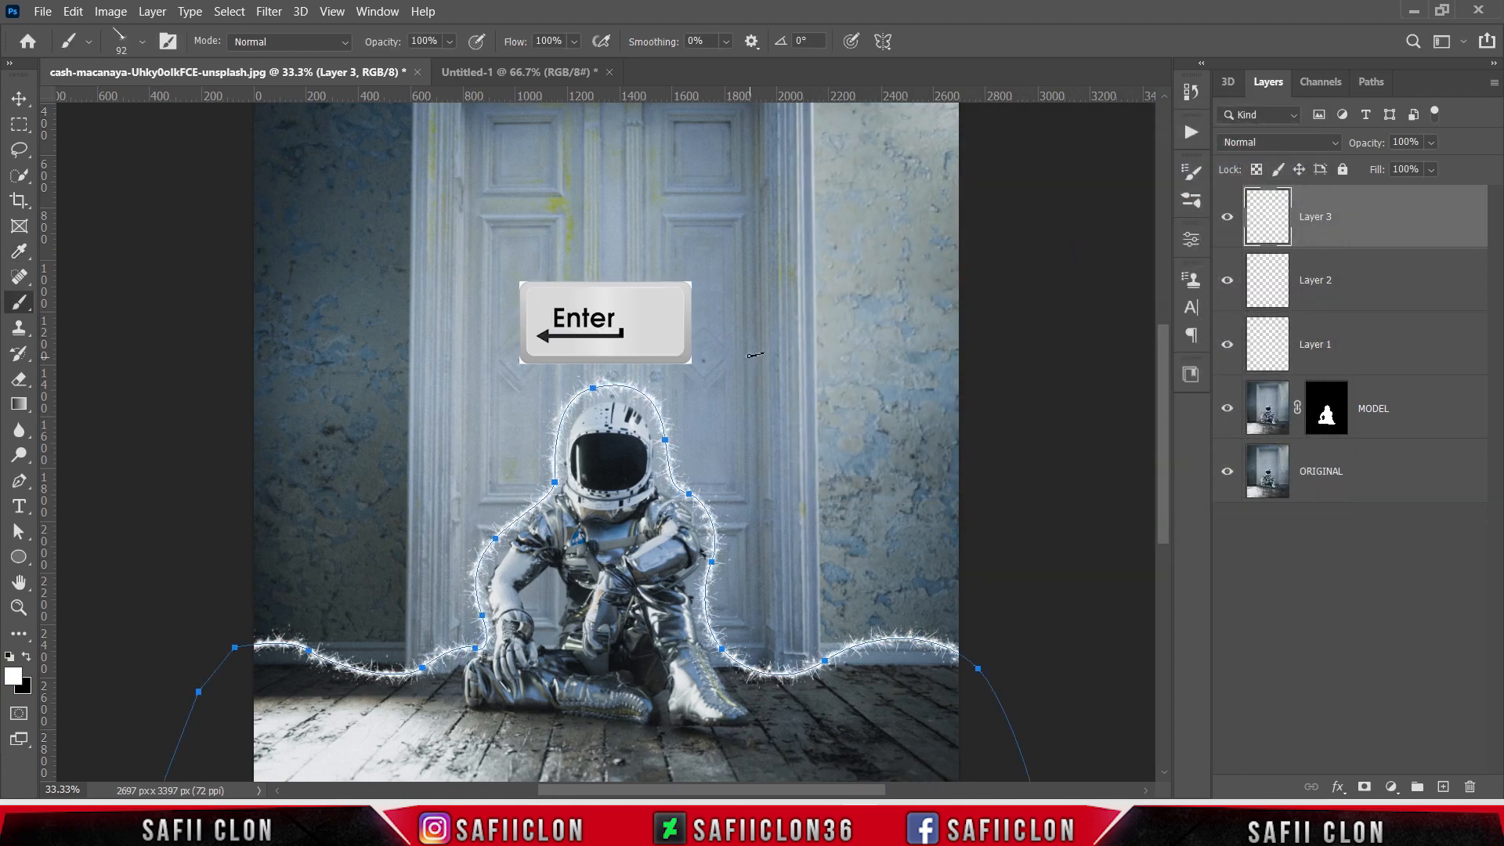
{"action": "key", "text": "ctrl+h"}
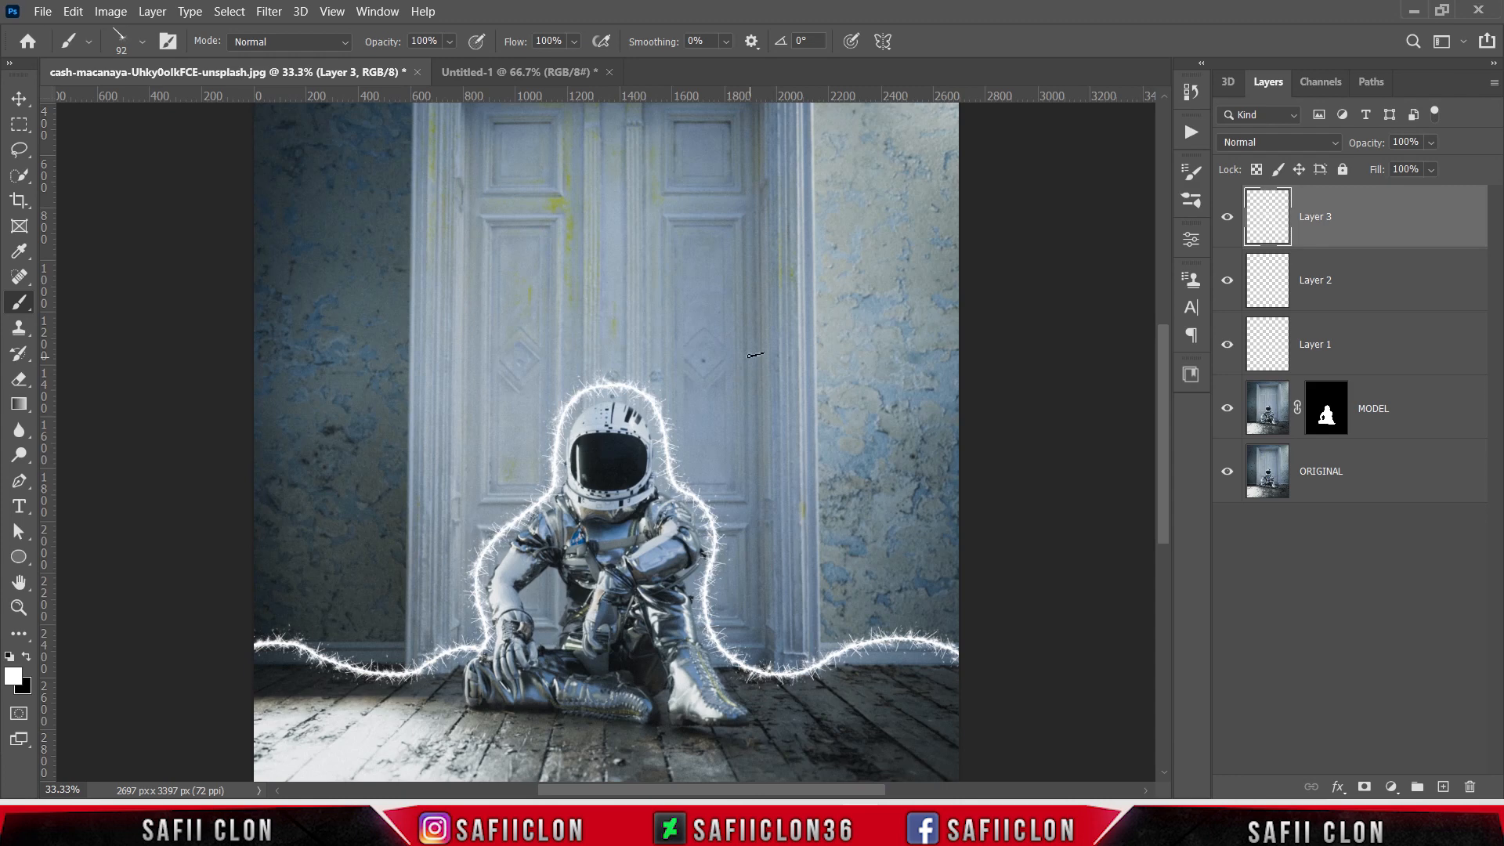
{"action": "key", "text": "ctrl+z"}
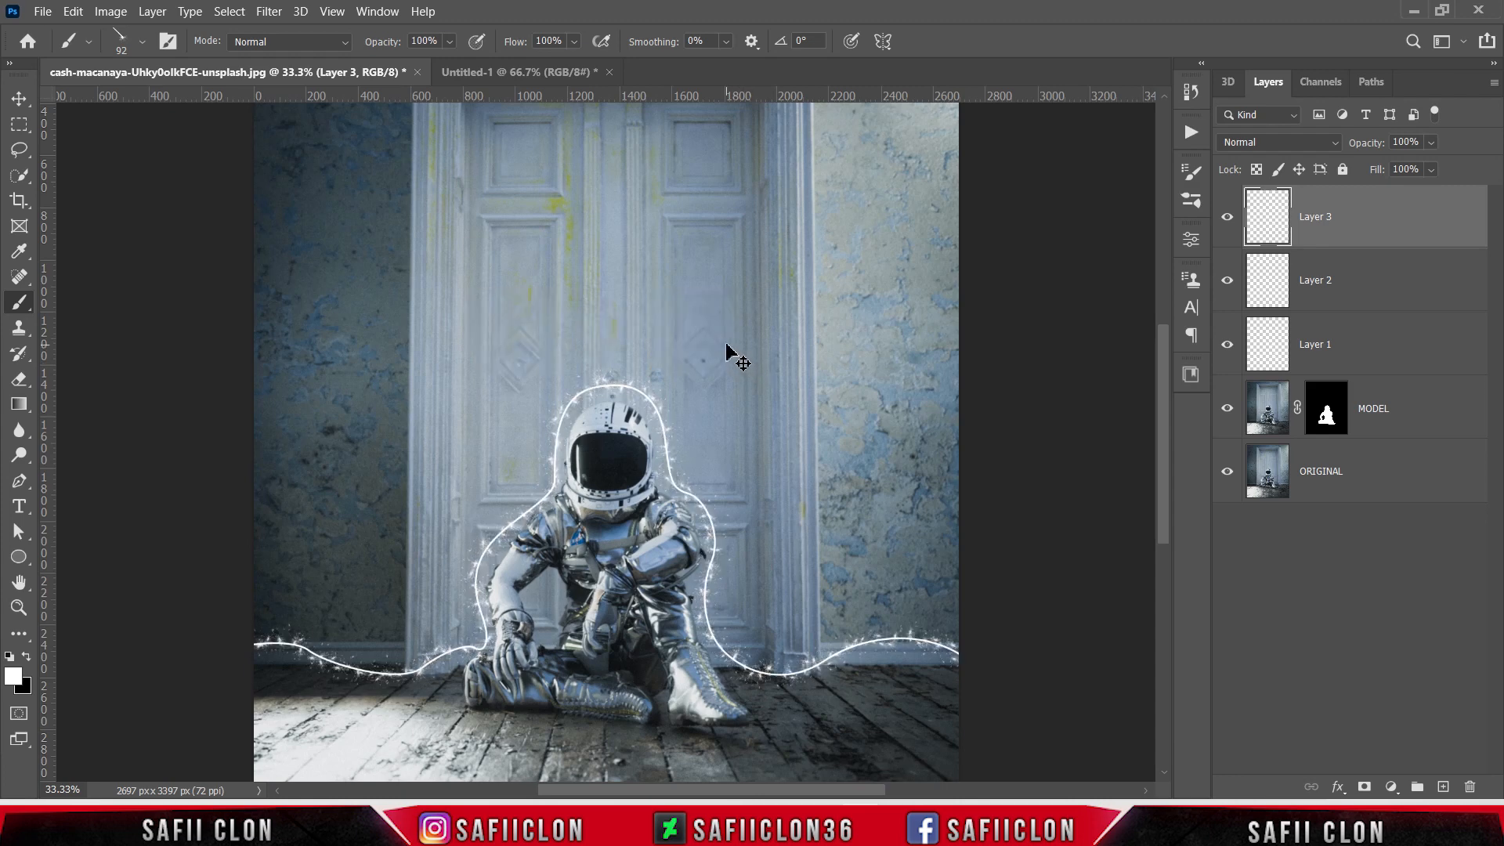
{"action": "key", "text": "ctrl+h"}
- Reduce the spark brush to 73 px, stroke the path around the astronaut in white on Layer 3 and hide the path
{"action": "left_click", "coordinate": [141, 42]}
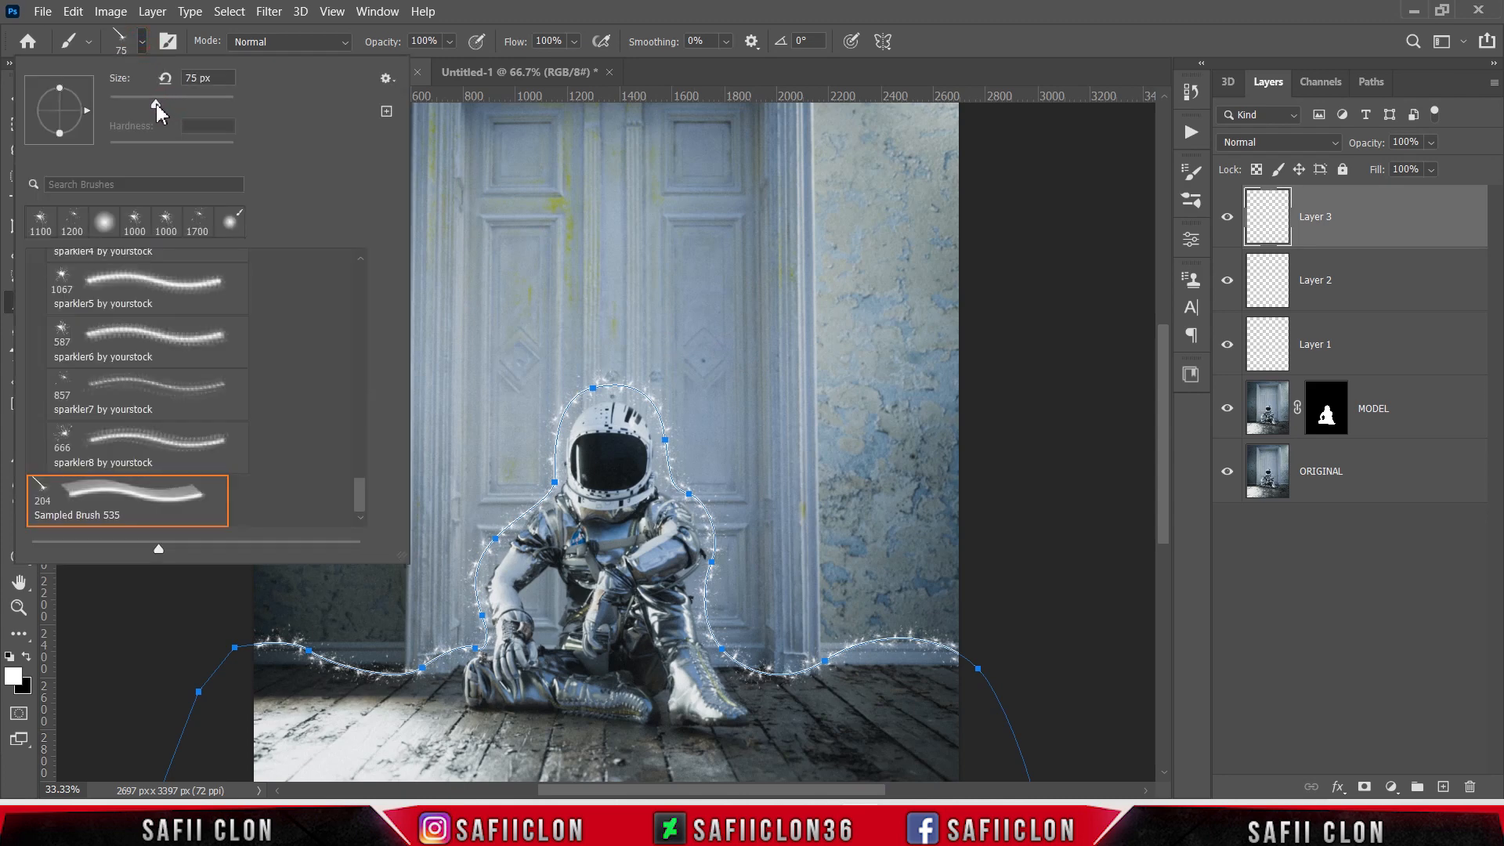
{"action": "left_click_drag", "start_coordinate": [157, 104], "coordinate": [155, 104]}
{"action": "left_click", "coordinate": [142, 42]}
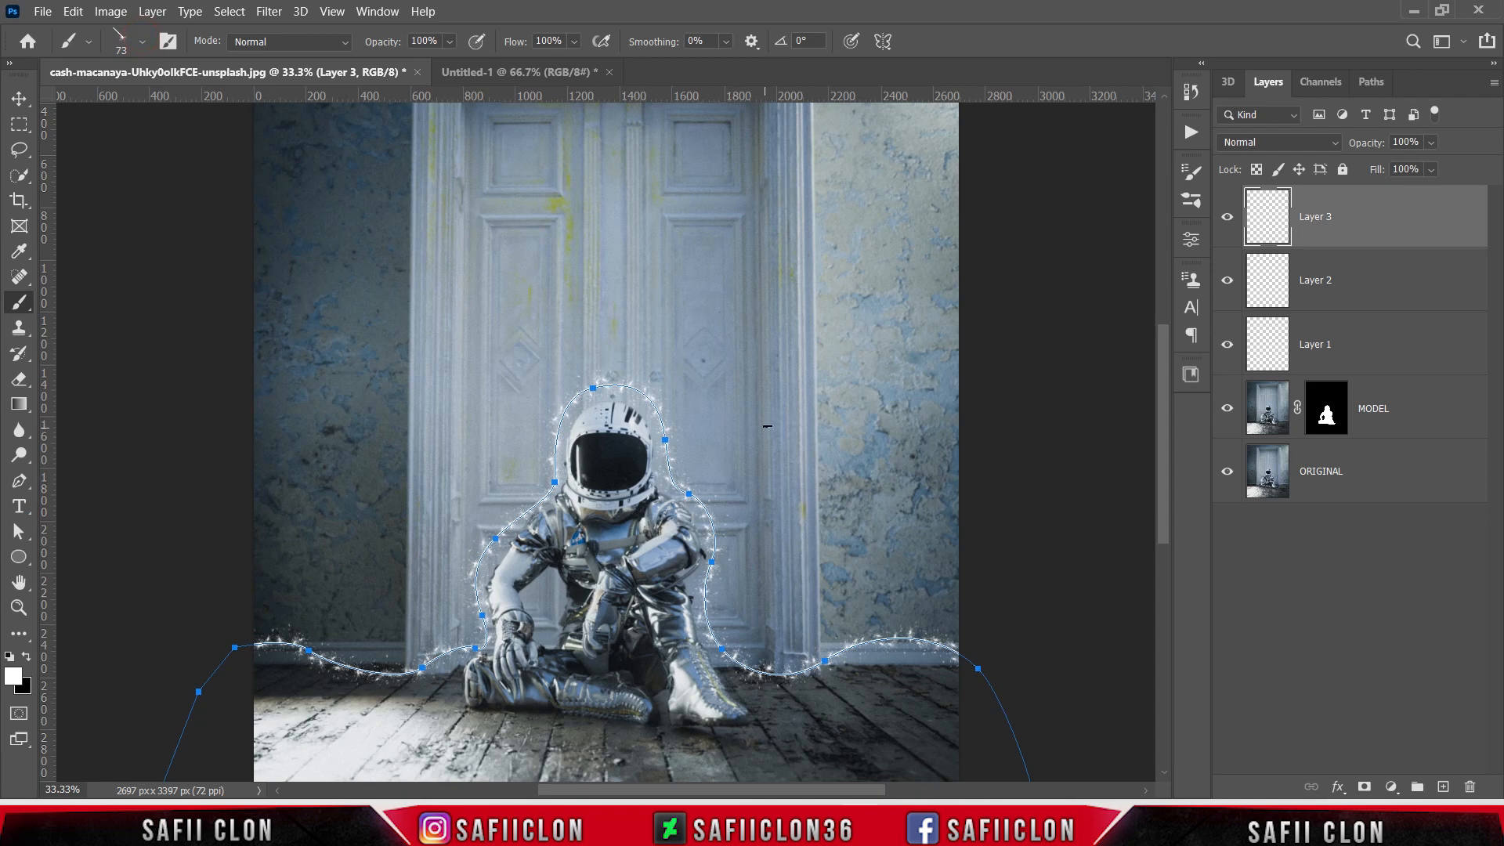
{"action": "key", "text": "Return"}
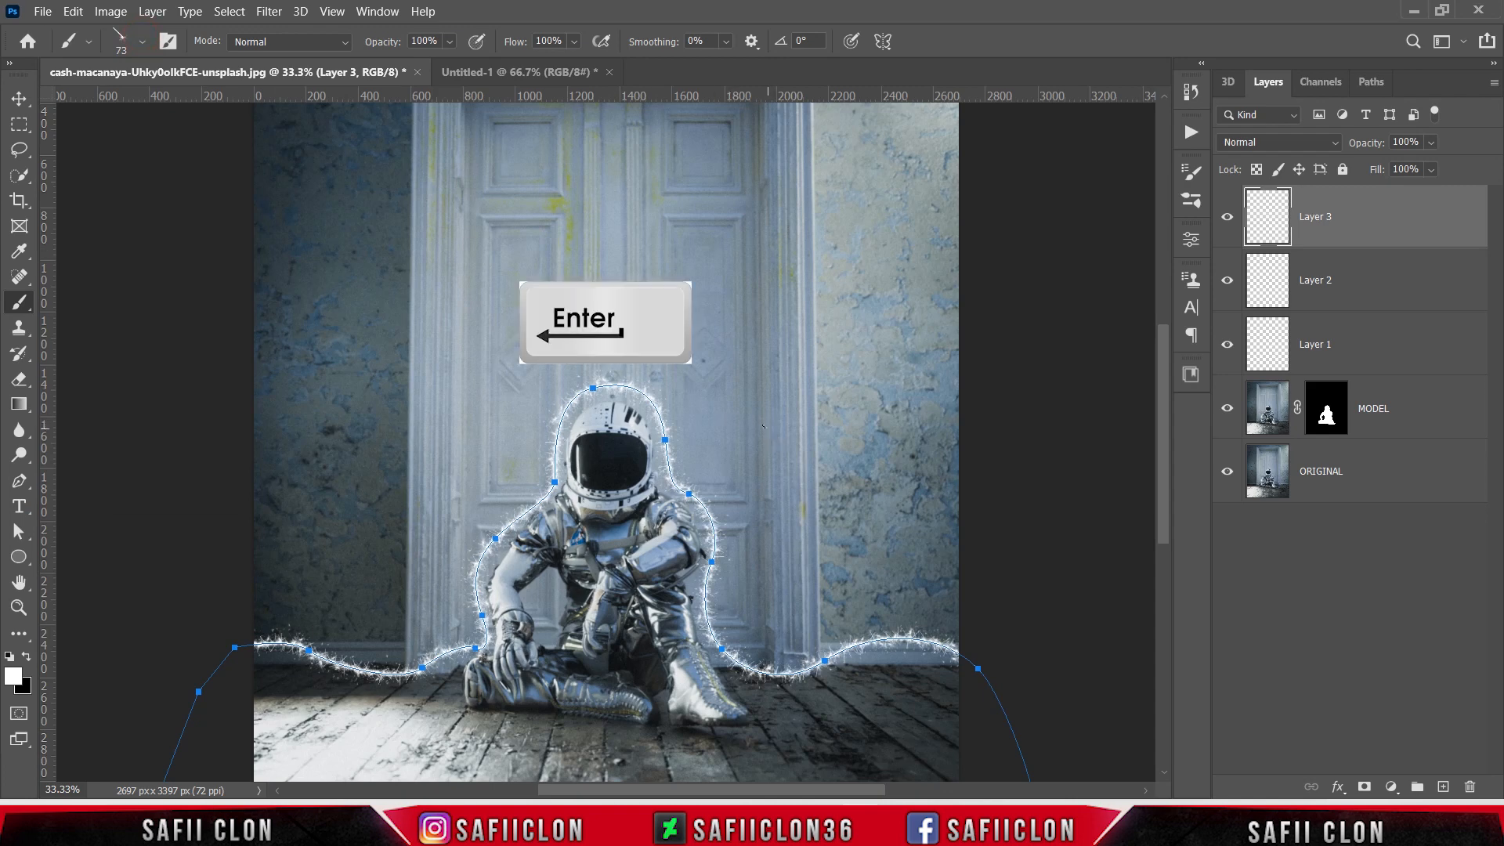
{"action": "key", "text": "ctrl+h"}
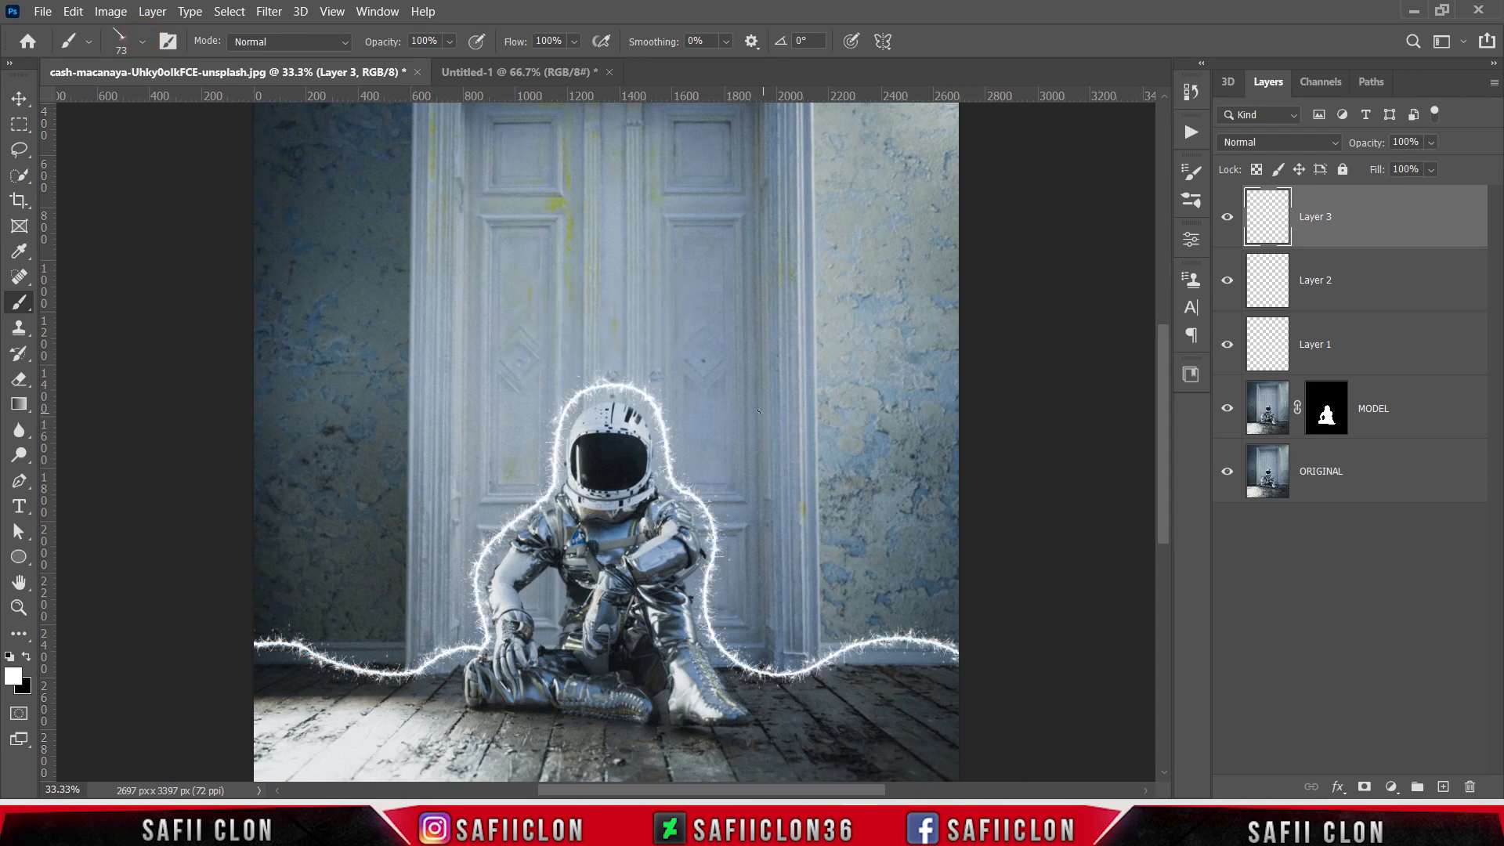
- Show the path around the astronaut again and delete it using the Pen tool
{"action": "key", "text": "ctrl+minus"}
{"action": "key", "text": "ctrl+minus"}
{"action": "key", "text": "ctrl+plus"}
{"action": "key", "text": "ctrl+plus"}
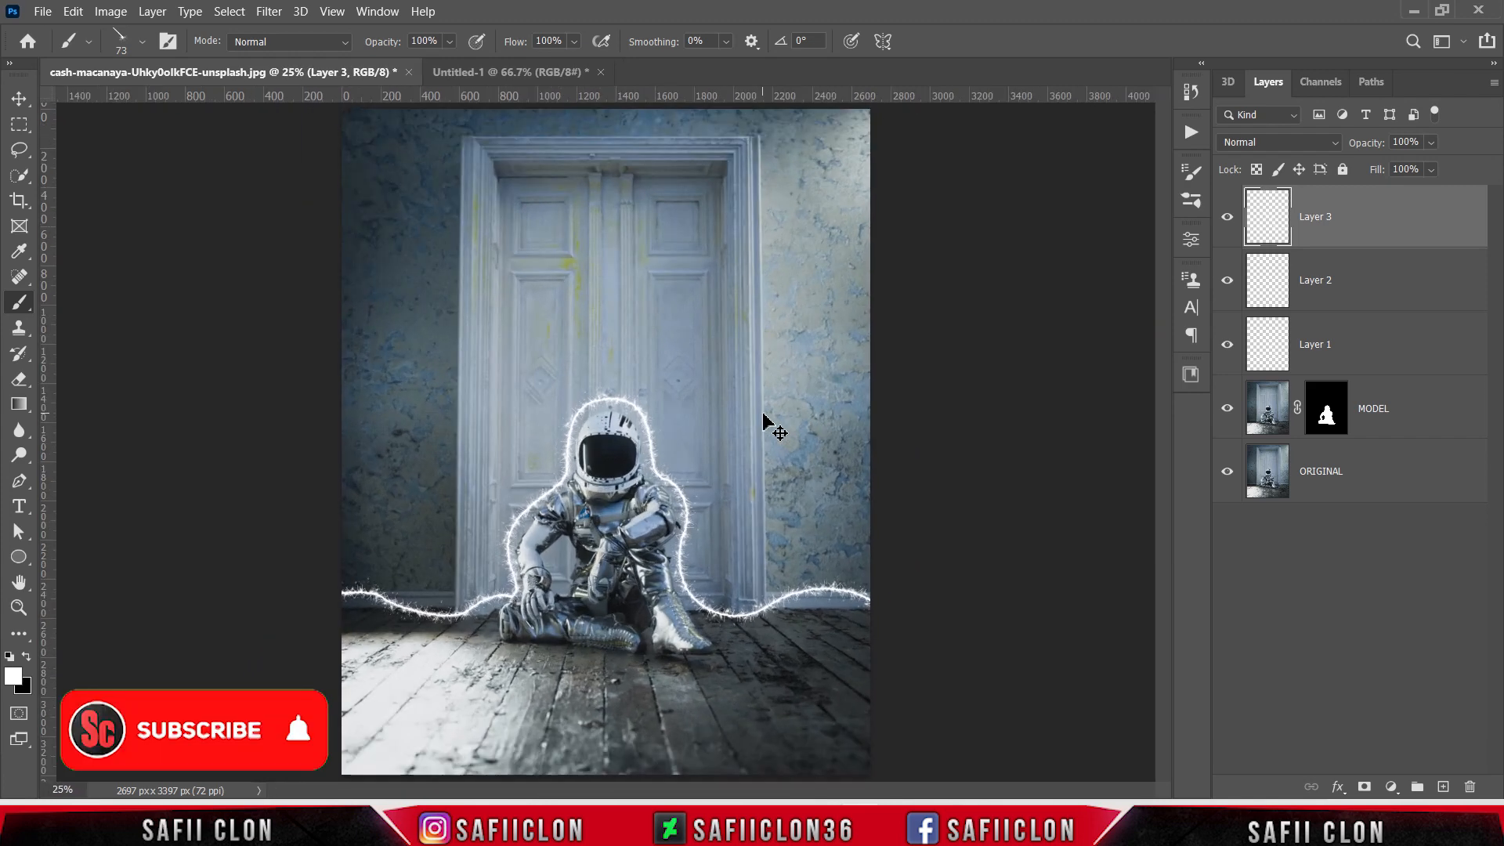
{"action": "key", "text": "ctrl+minus"}
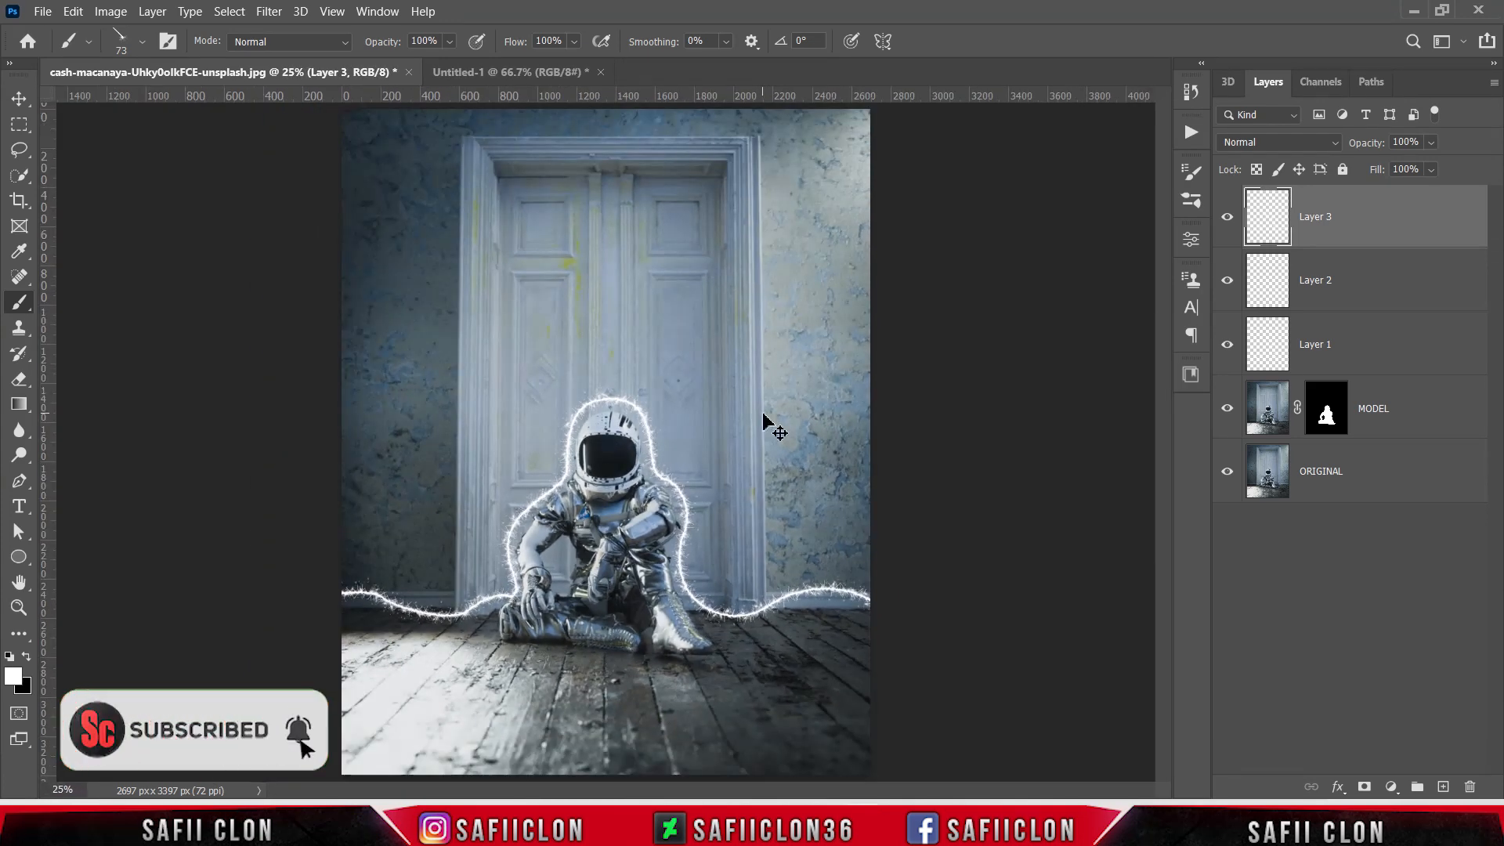
{"action": "key", "text": "ctrl+h"}
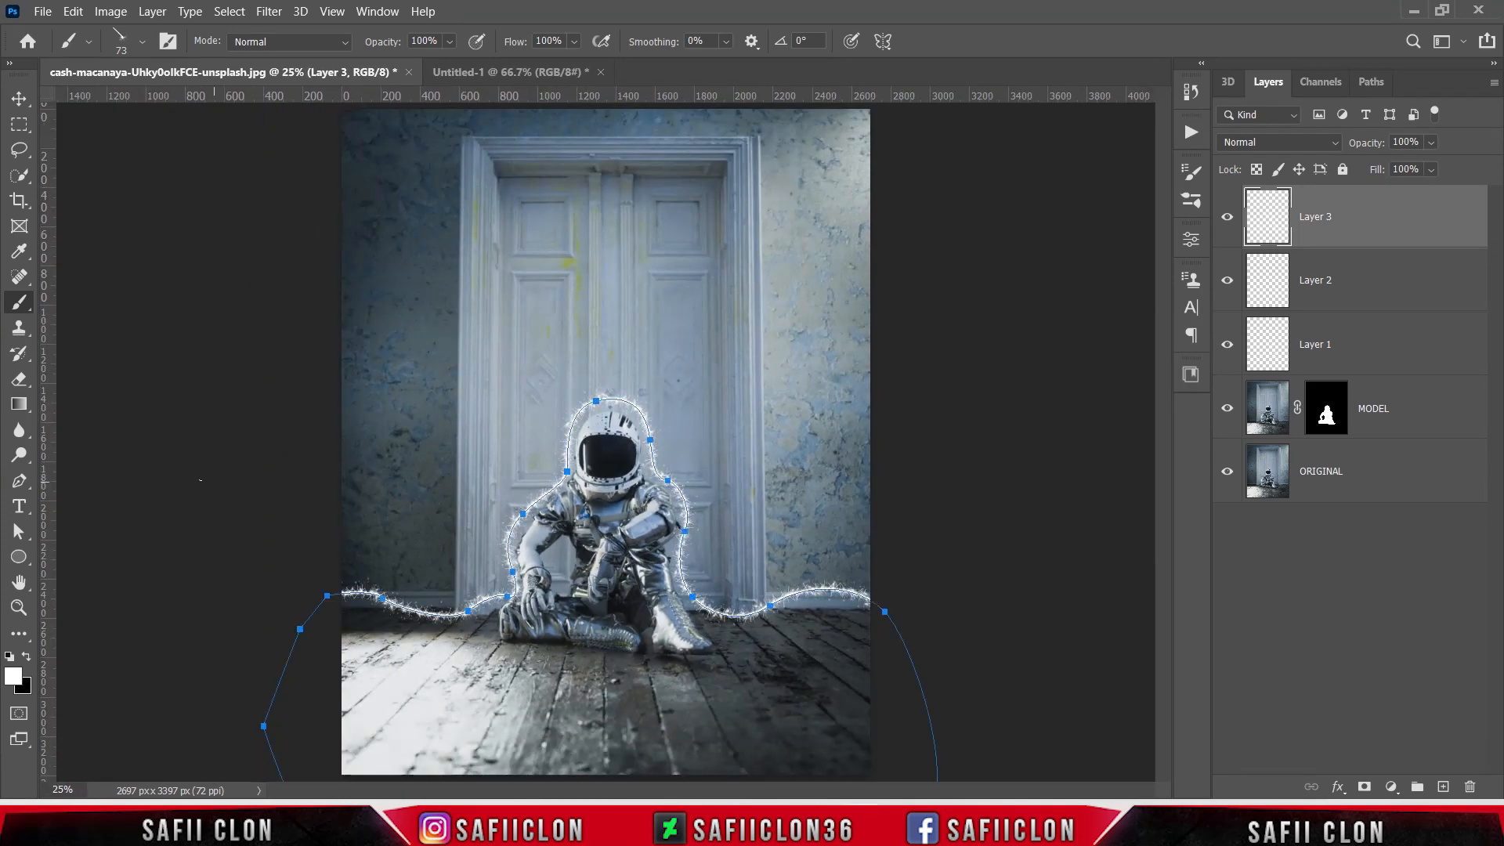
{"action": "left_click", "coordinate": [19, 480]}
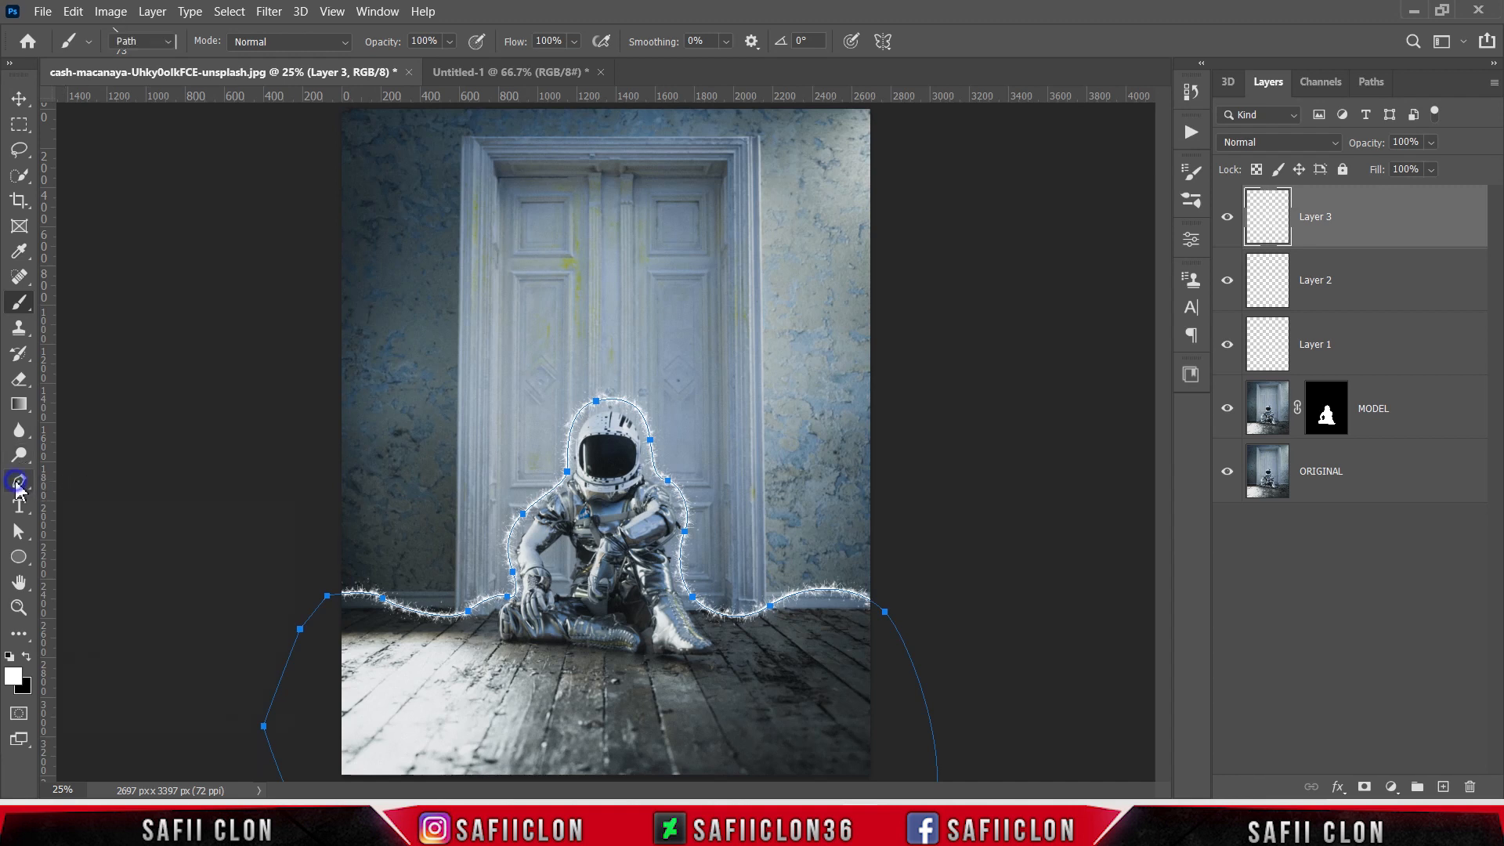
{"action": "left_click", "coordinate": [81, 487]}
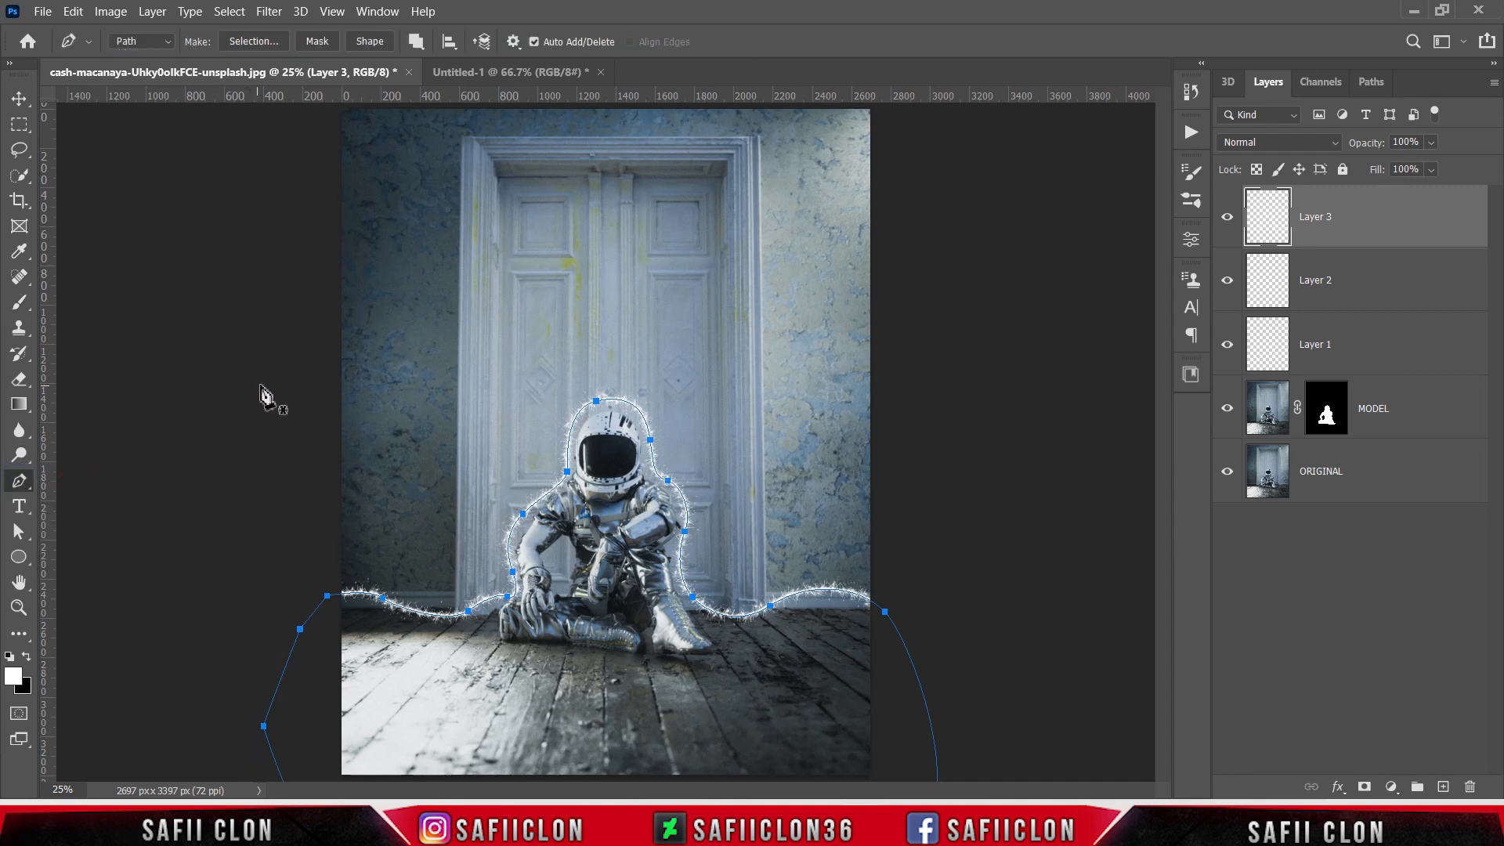
{"action": "key", "text": "ctrl+minus"}
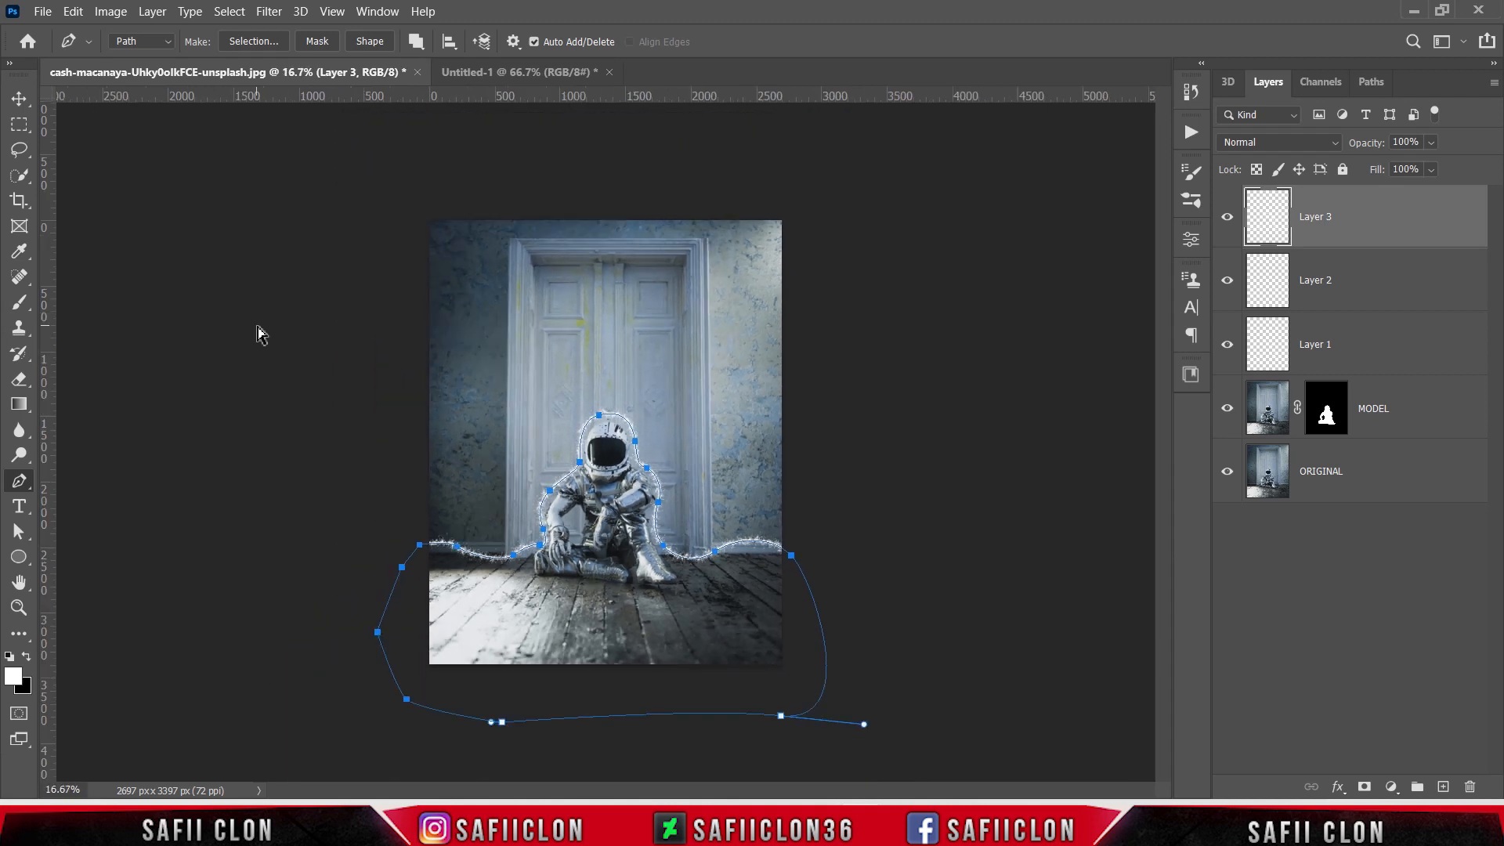
{"action": "left_click_drag", "start_coordinate": [276, 305], "coordinate": [933, 756]}
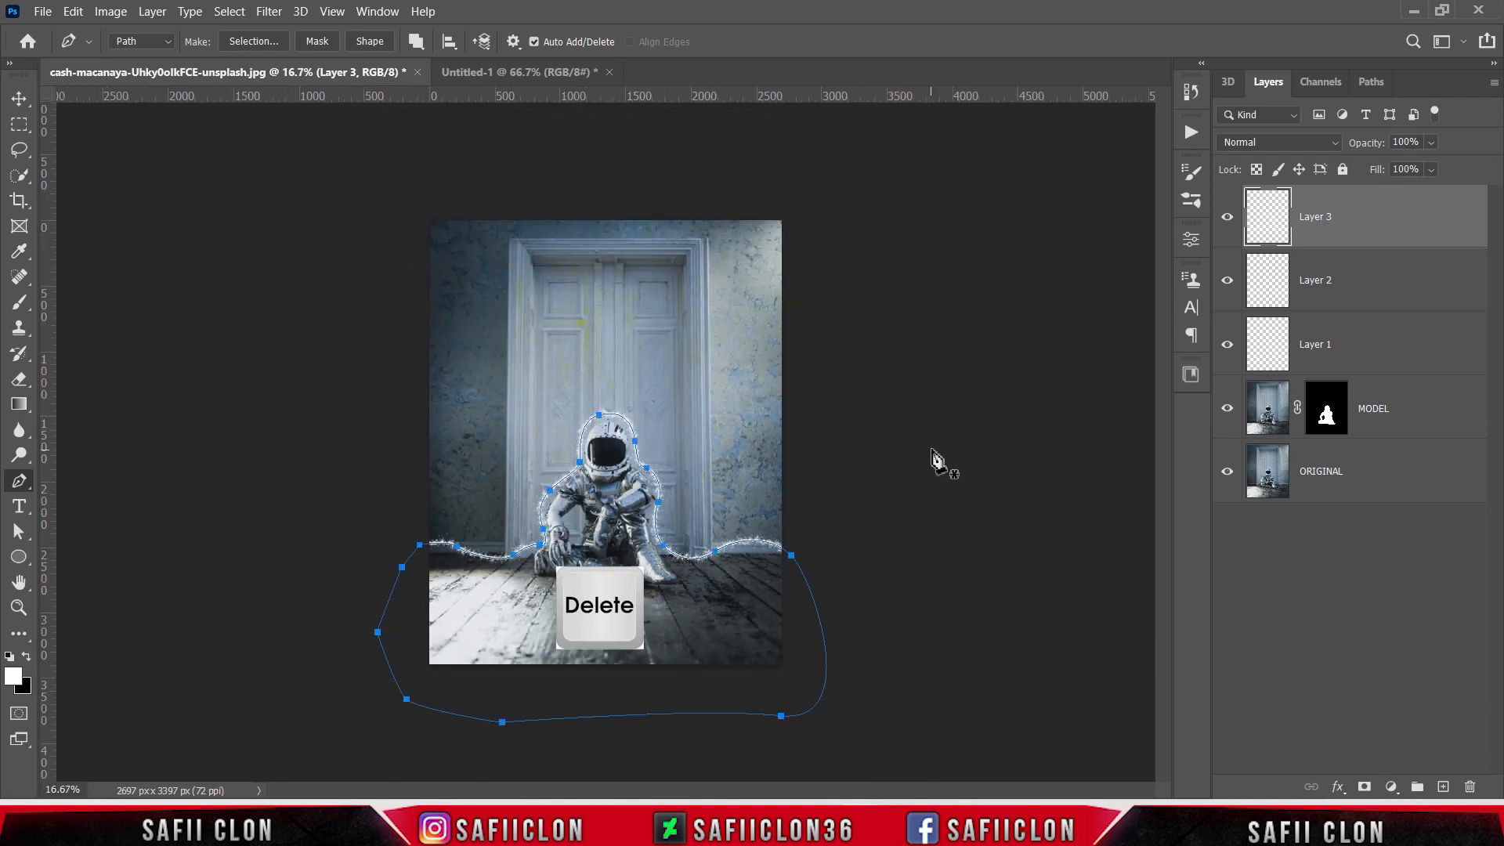
{"action": "key", "text": "Delete"}
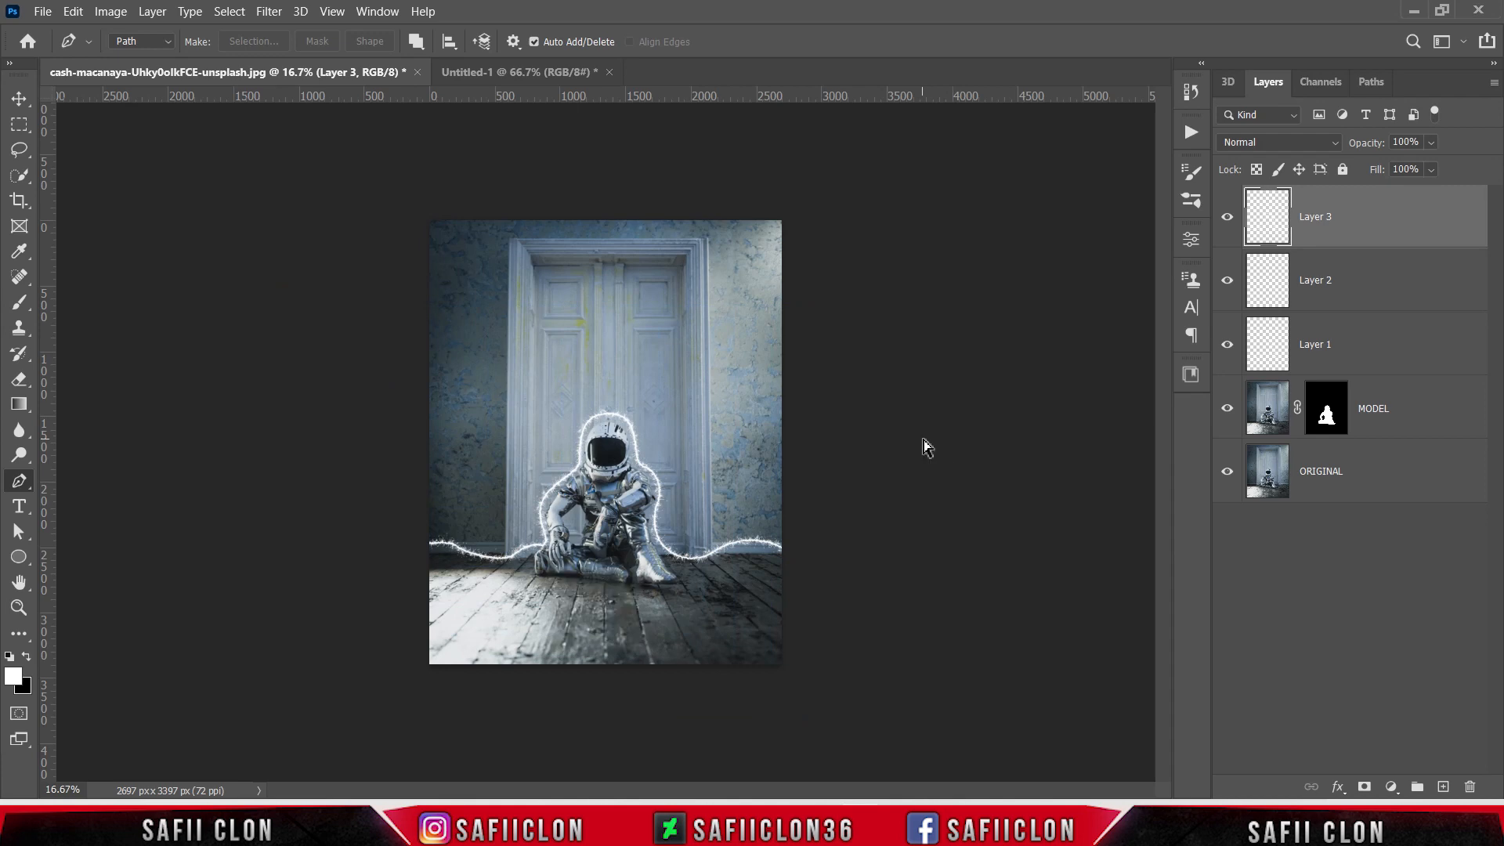
- Group Layer 1, Layer 2 and Layer 3 from layers into a new group named 1
{"action": "key", "text": "ctrl+plus"}
{"action": "key", "text": "ctrl+plus"}
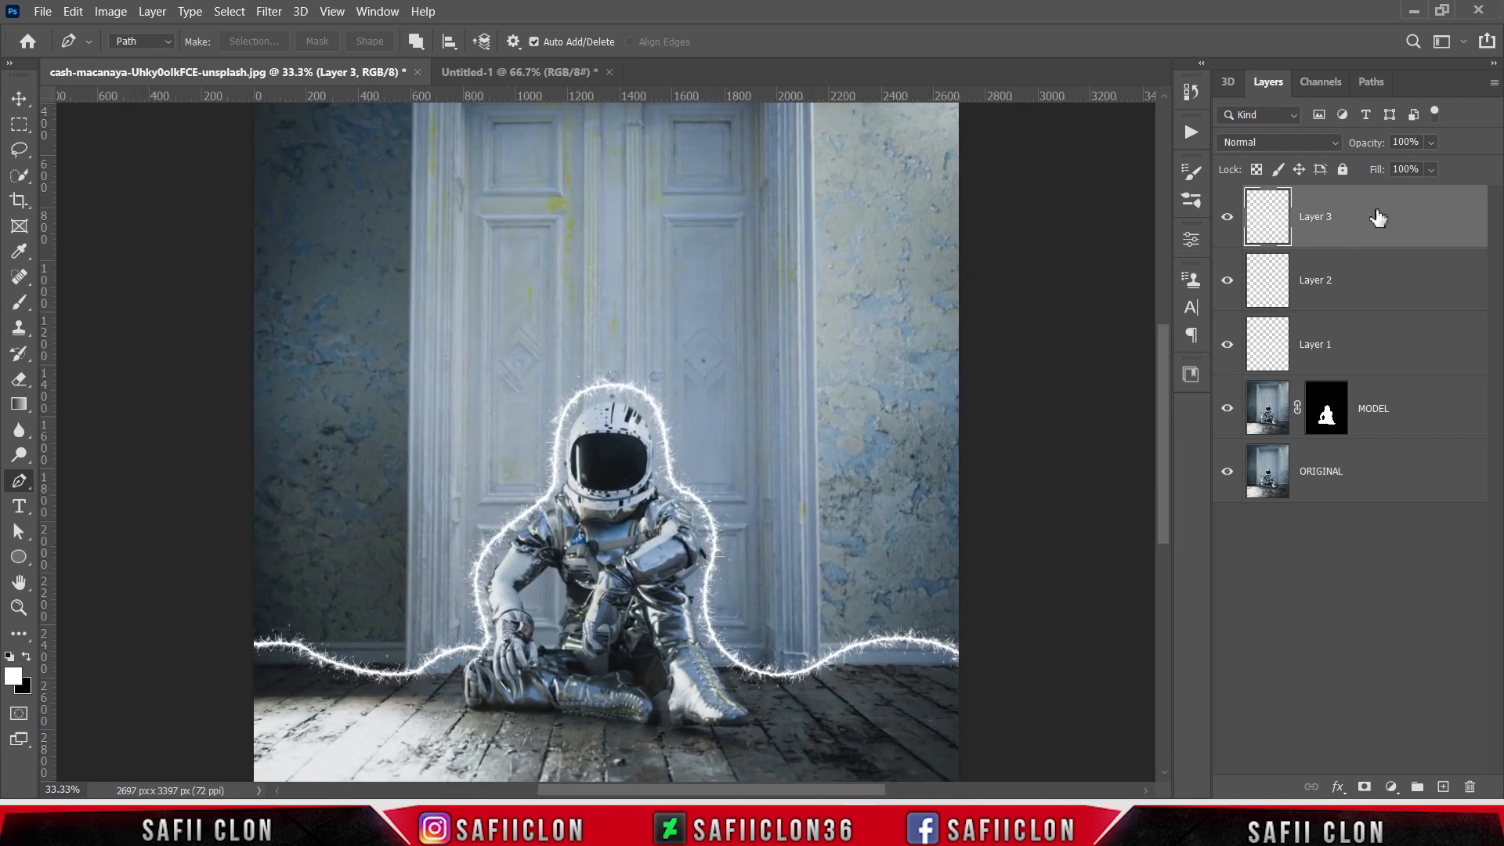
{"action": "left_click", "coordinate": [1356, 349], "text": "shift"}
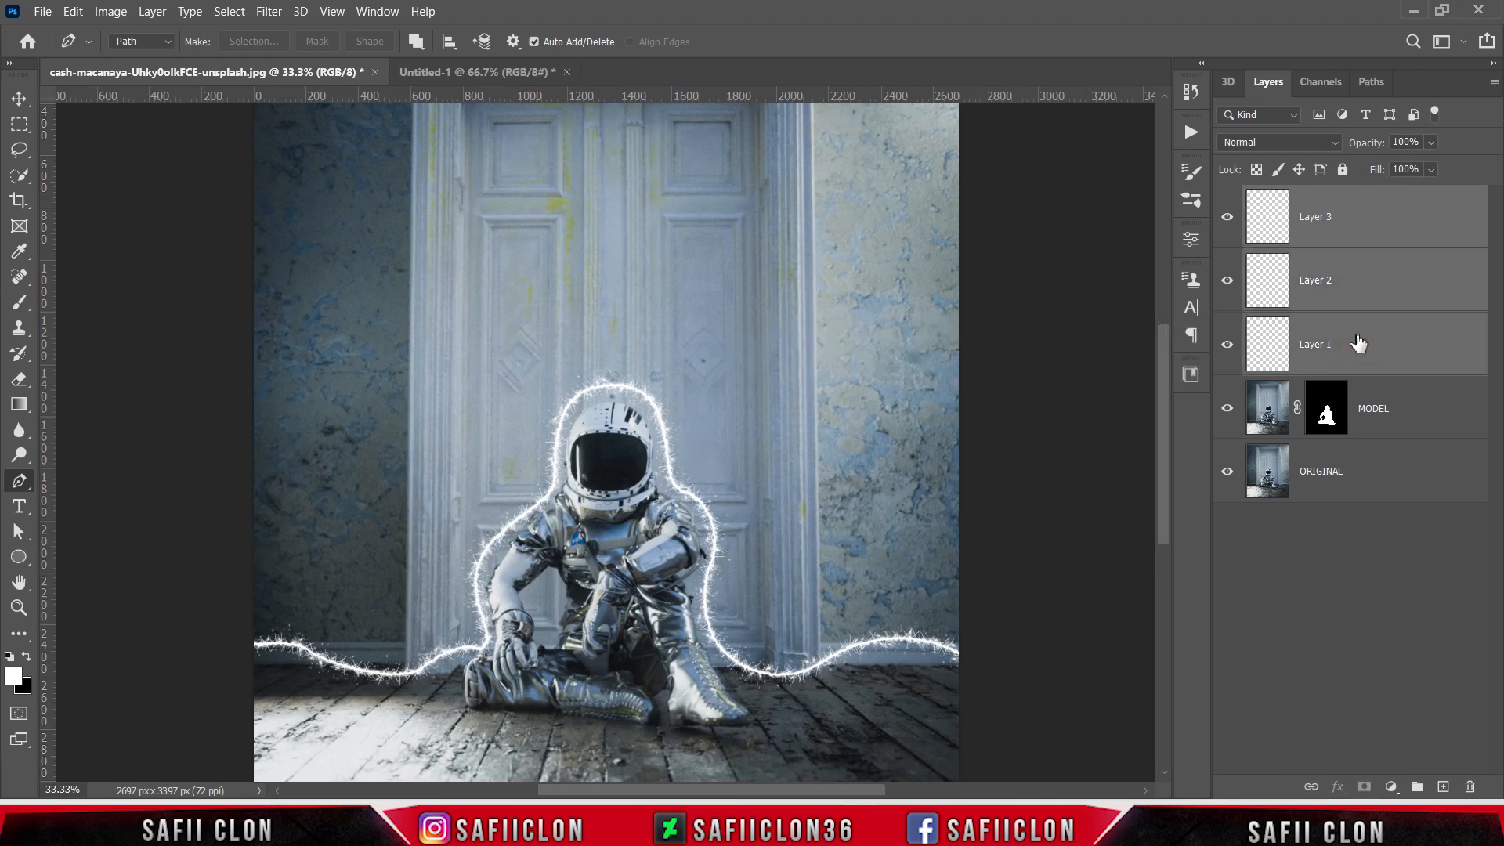
{"action": "right_click", "coordinate": [1358, 343]}
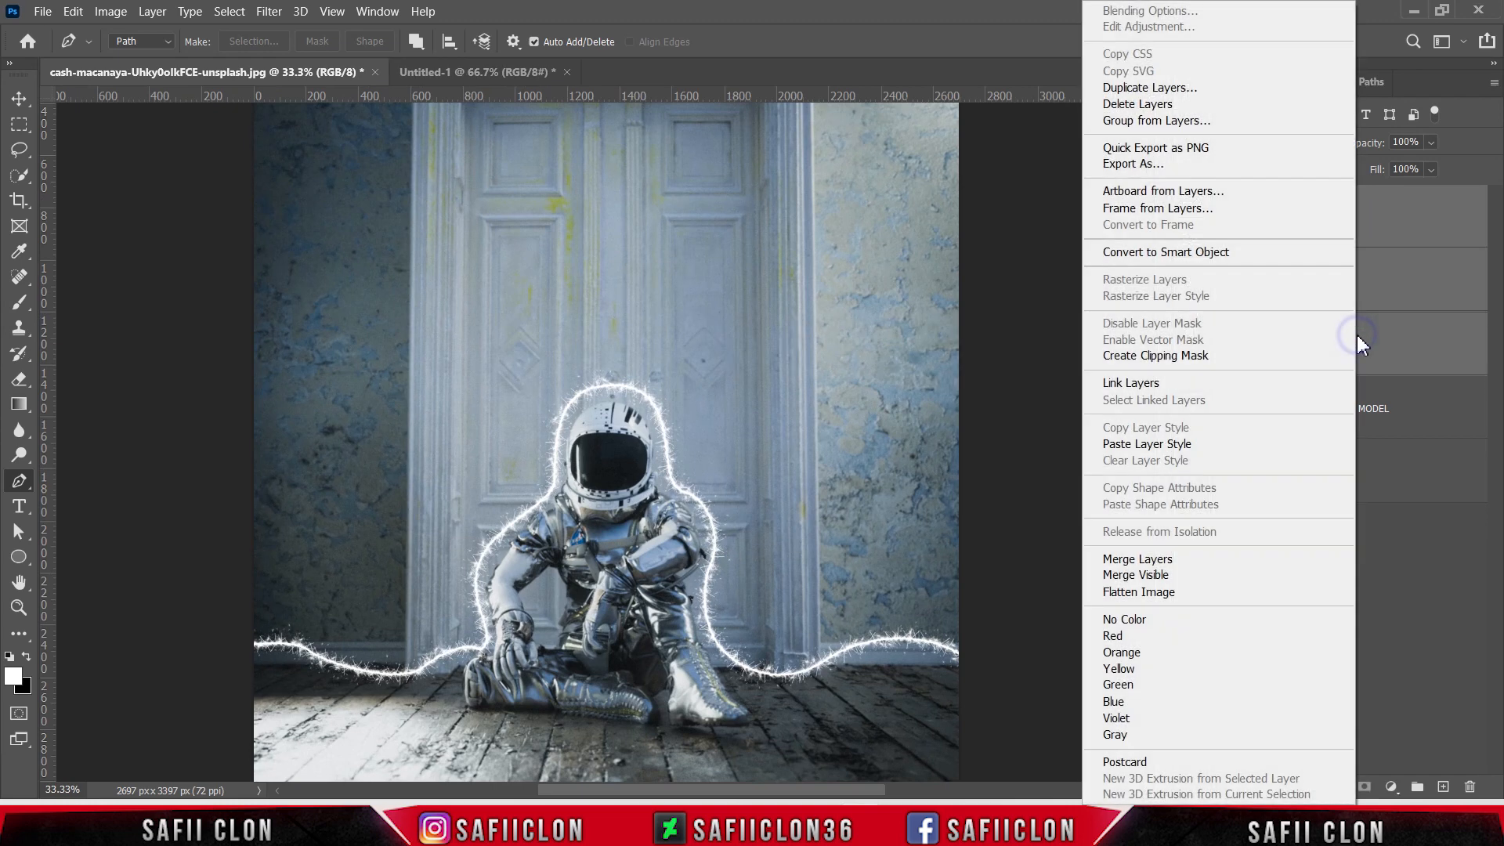
{"action": "left_click", "coordinate": [1131, 121]}
{"action": "left_click_drag", "start_coordinate": [797, 240], "coordinate": [559, 252]}
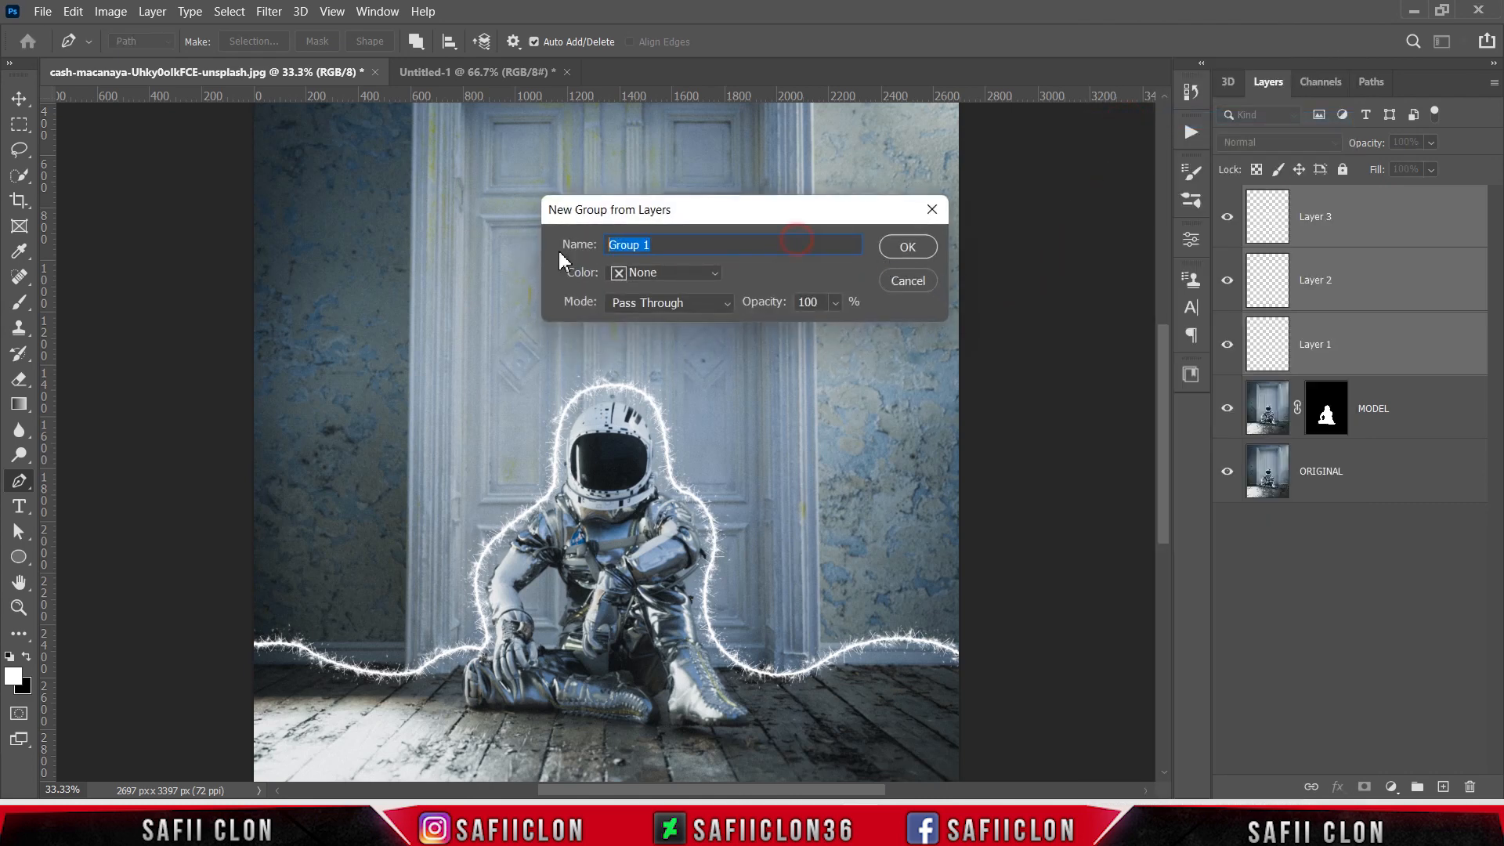
{"action": "type", "text": "1"}
{"action": "left_click", "coordinate": [908, 248]}
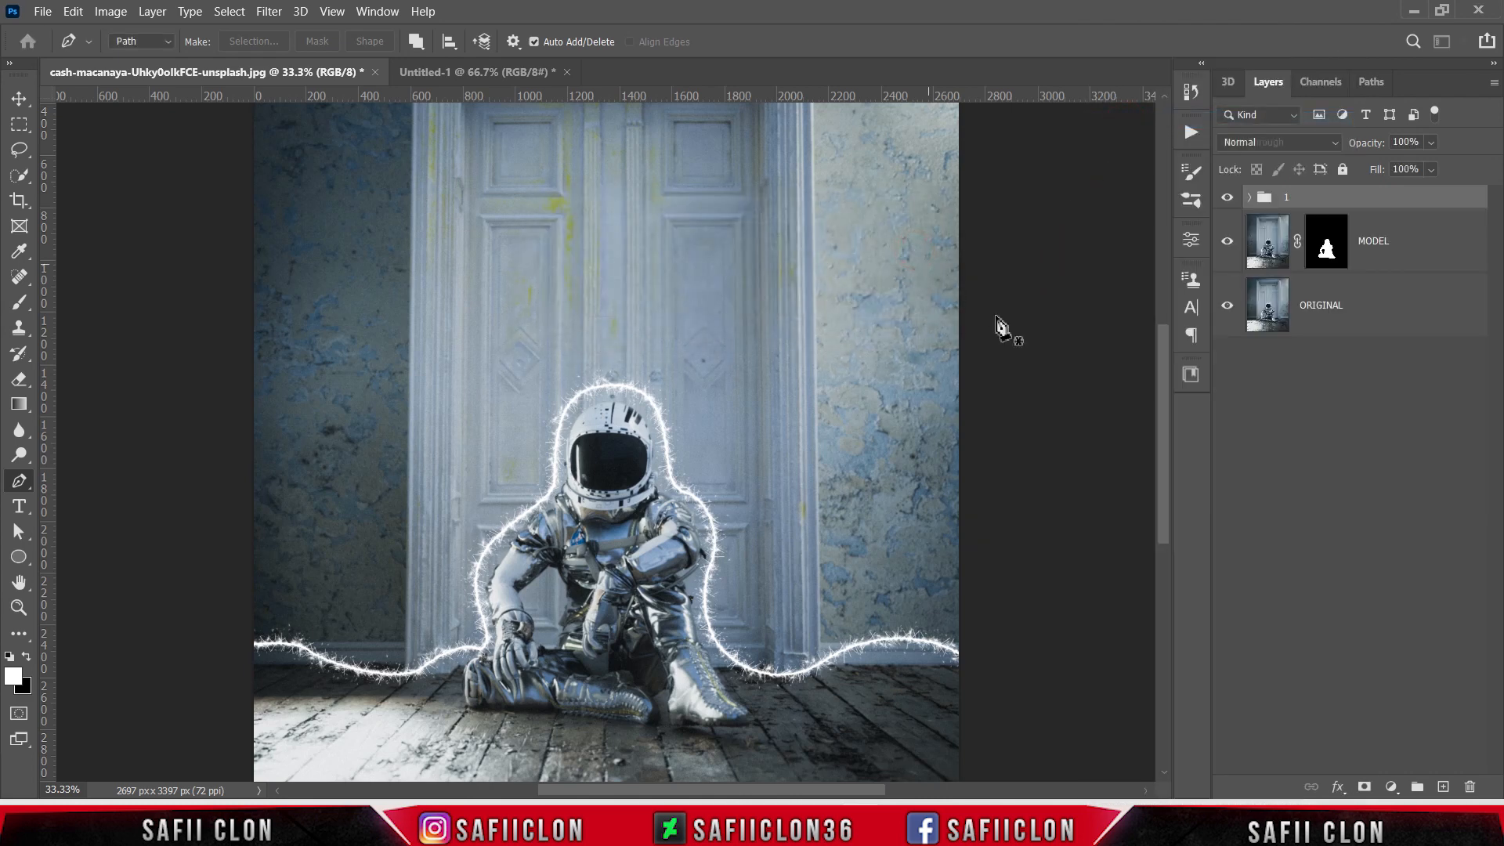
- Add an Outer Glow to group 1 with Hard Light blend mode, 79% opacity and 13% noise
{"action": "key", "text": "ctrl+minus"}
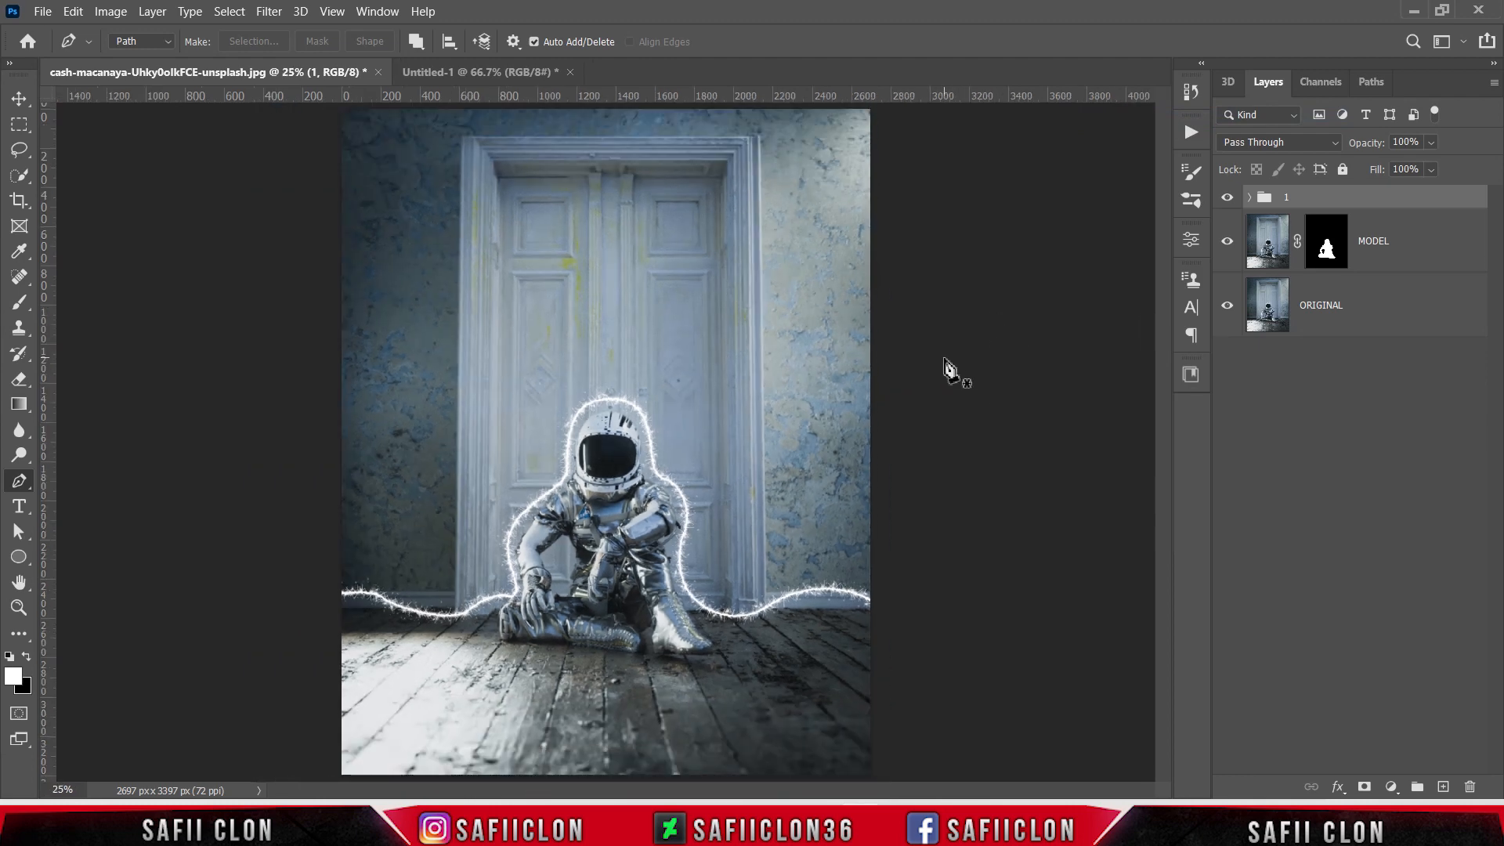
{"action": "right_click", "coordinate": [1336, 207]}
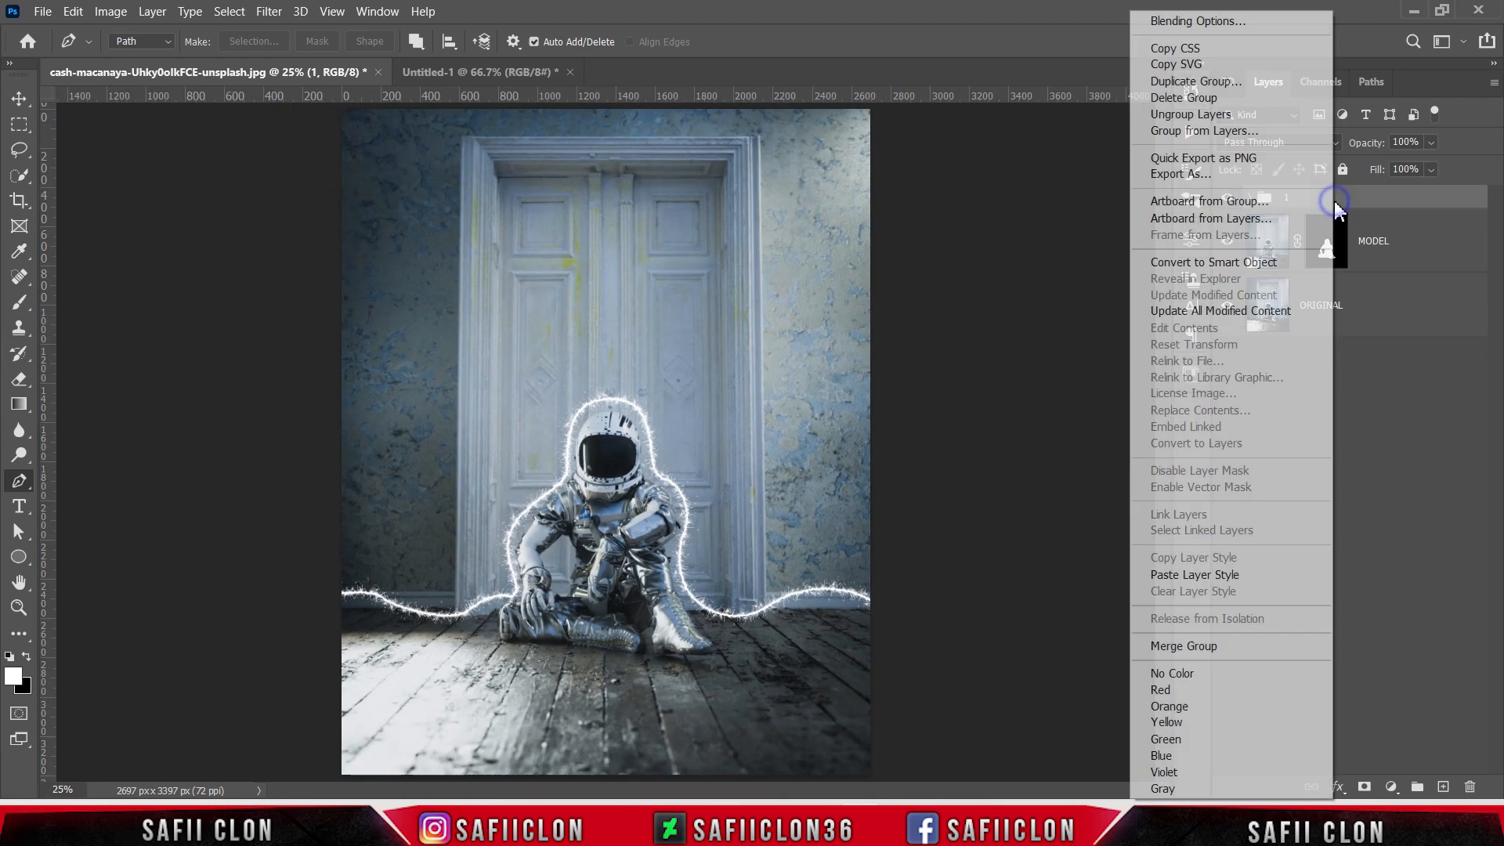
{"action": "left_click", "coordinate": [1169, 22]}
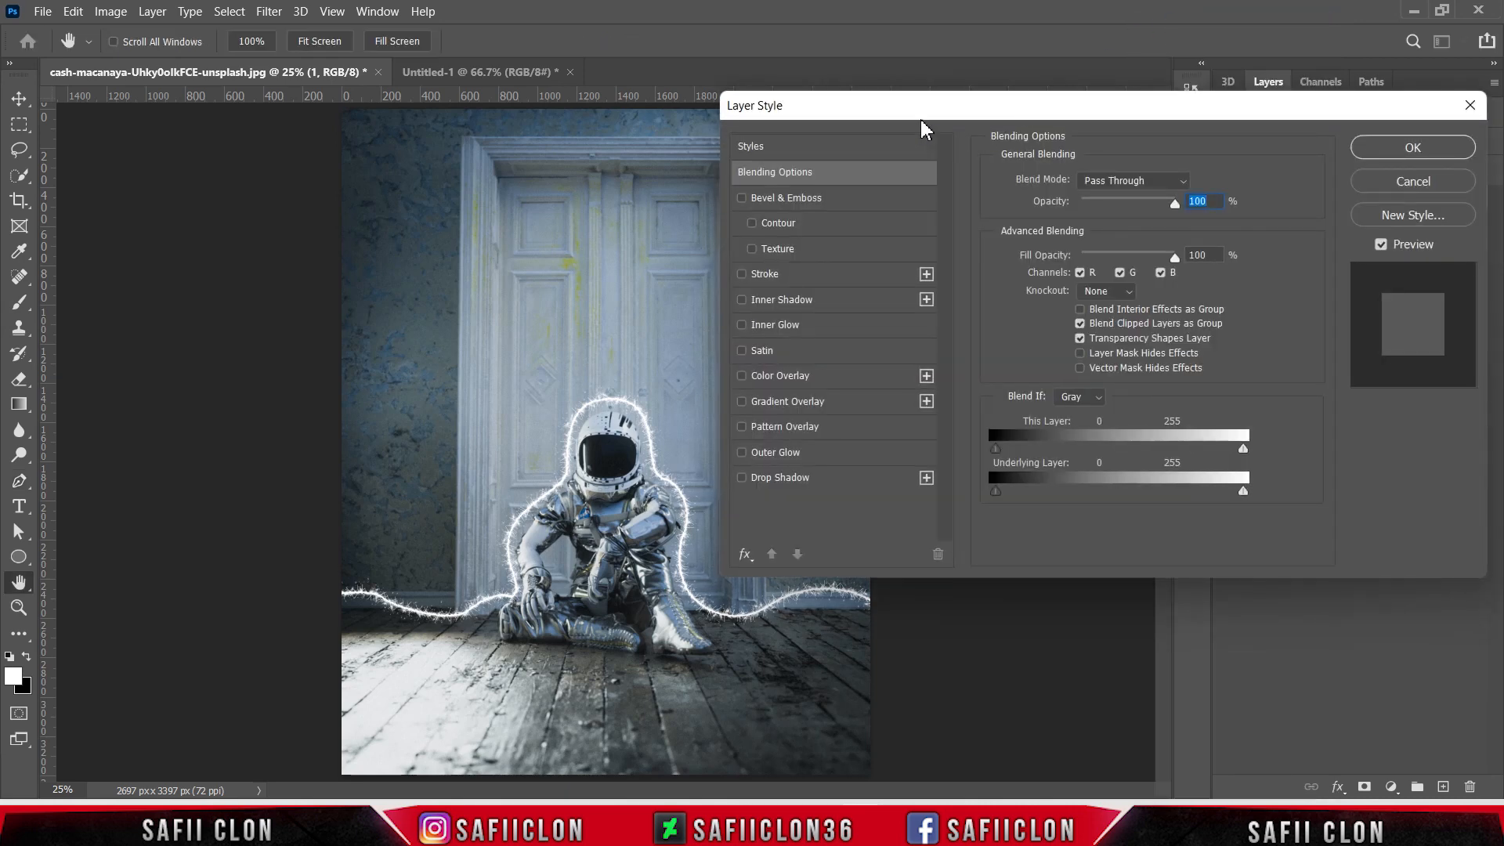
{"action": "left_click_drag", "start_coordinate": [925, 130], "coordinate": [1037, 124]}
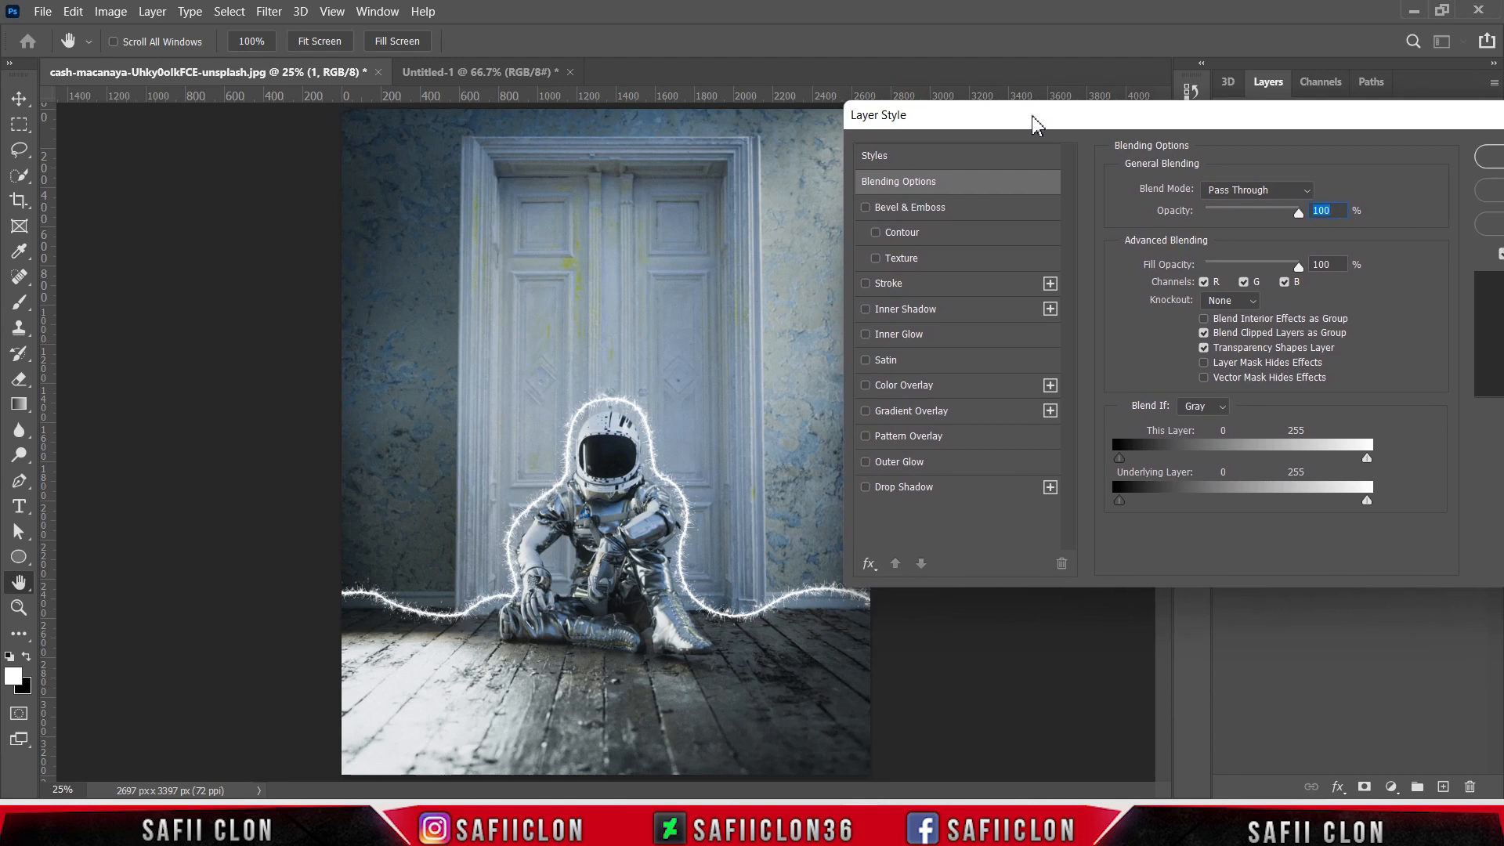
{"action": "left_click", "coordinate": [899, 463]}
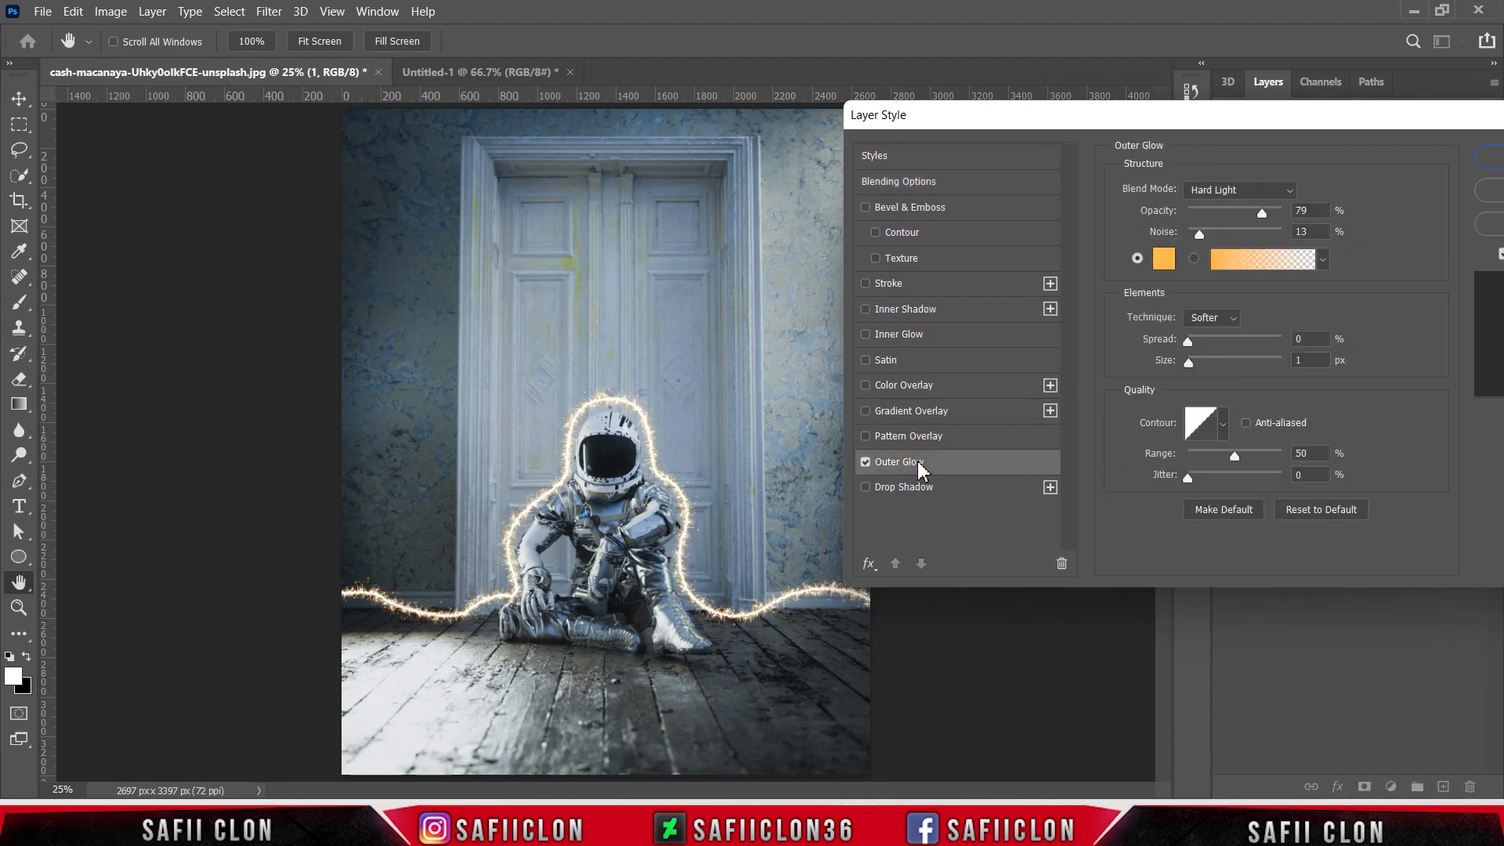
{"action": "left_click", "coordinate": [1227, 196]}
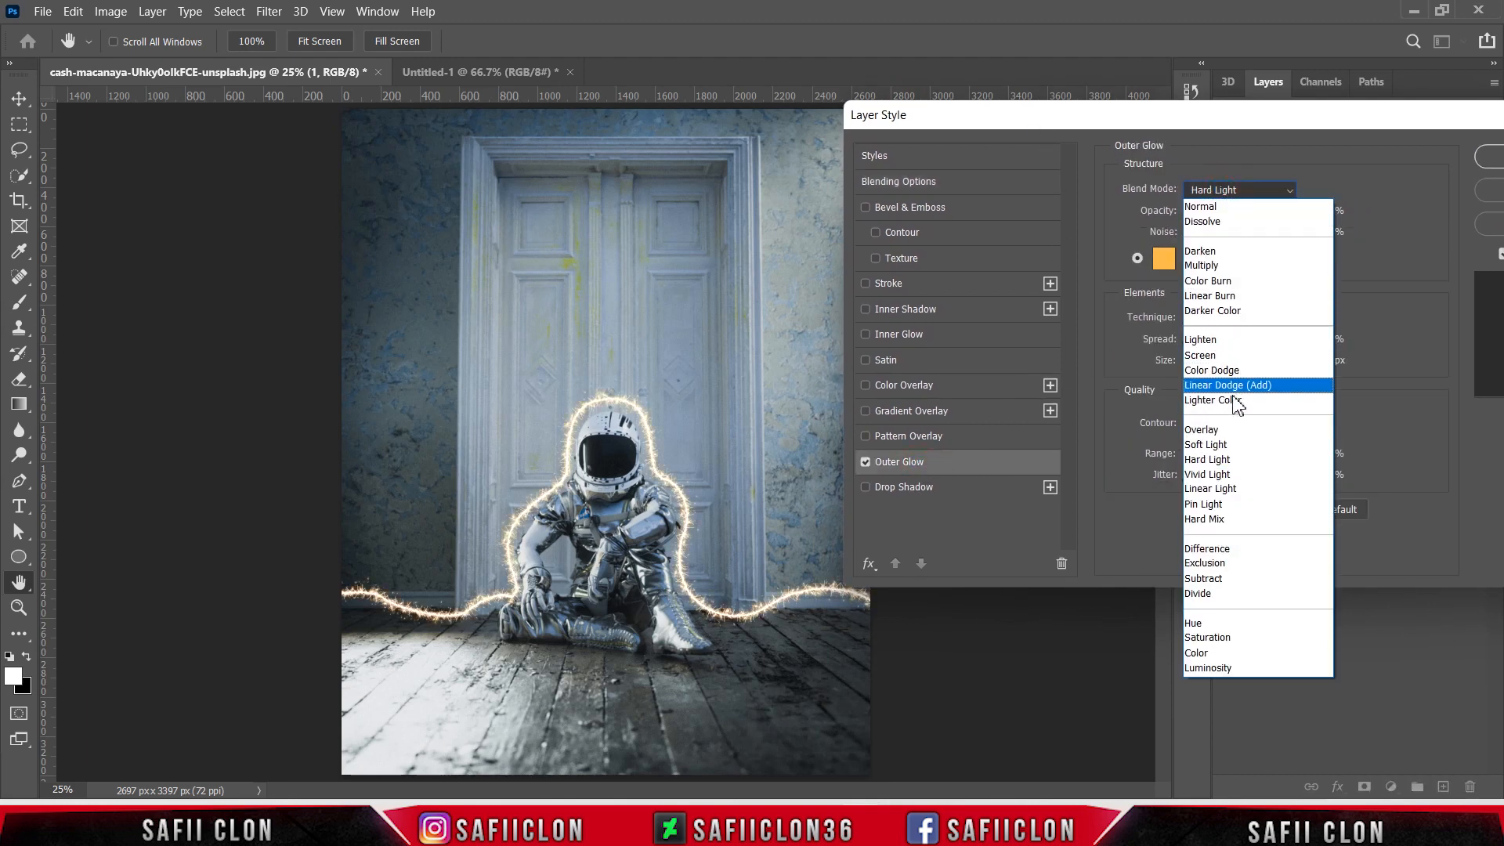
{"action": "left_click", "coordinate": [1225, 457]}
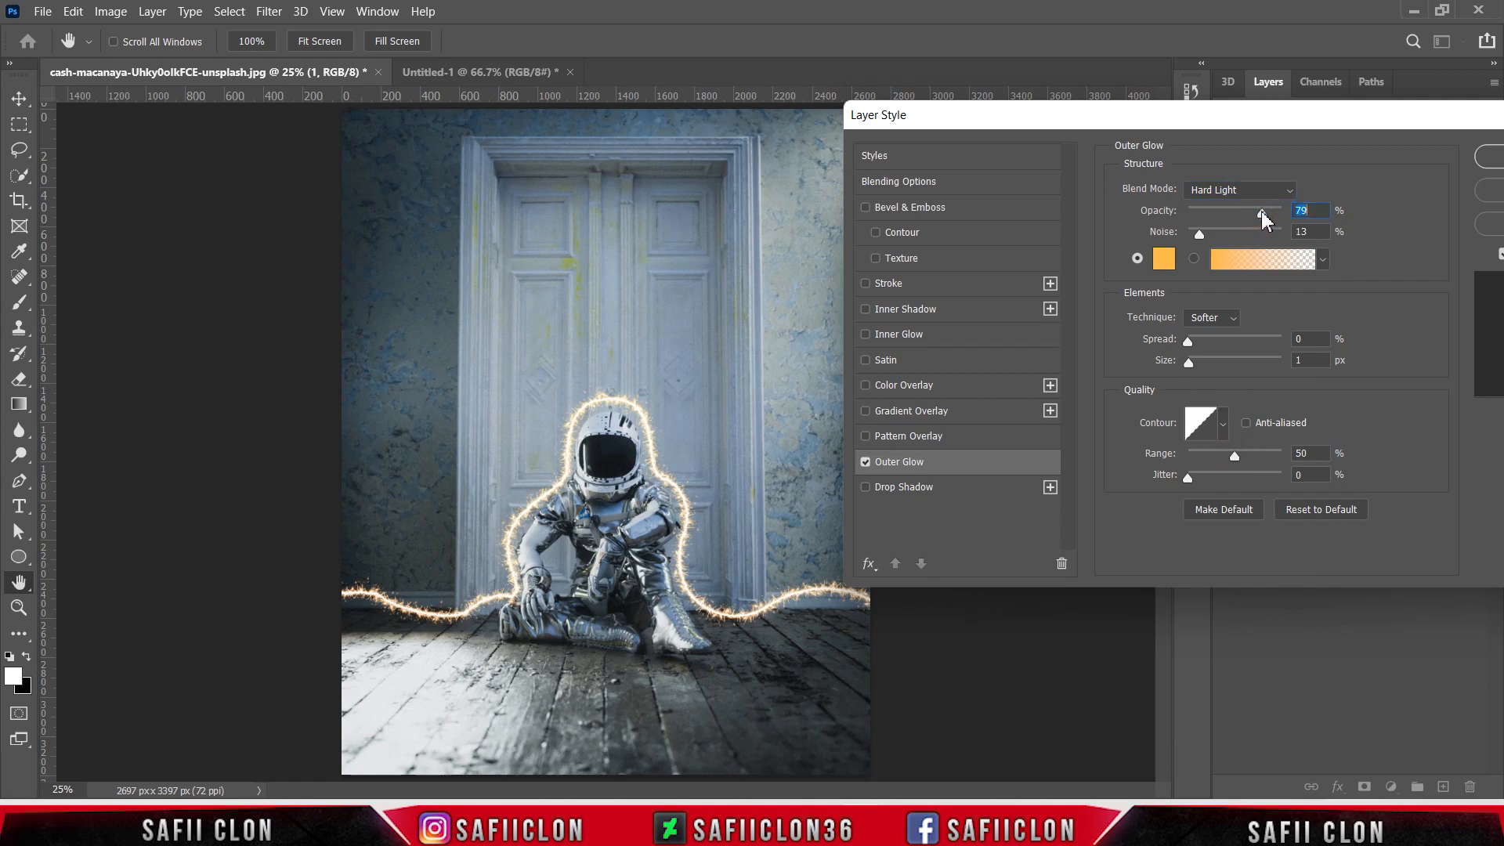
{"action": "left_click", "coordinate": [1200, 235]}
- Set the outer glow's colour to a light orange
{"action": "left_click", "coordinate": [1167, 260]}
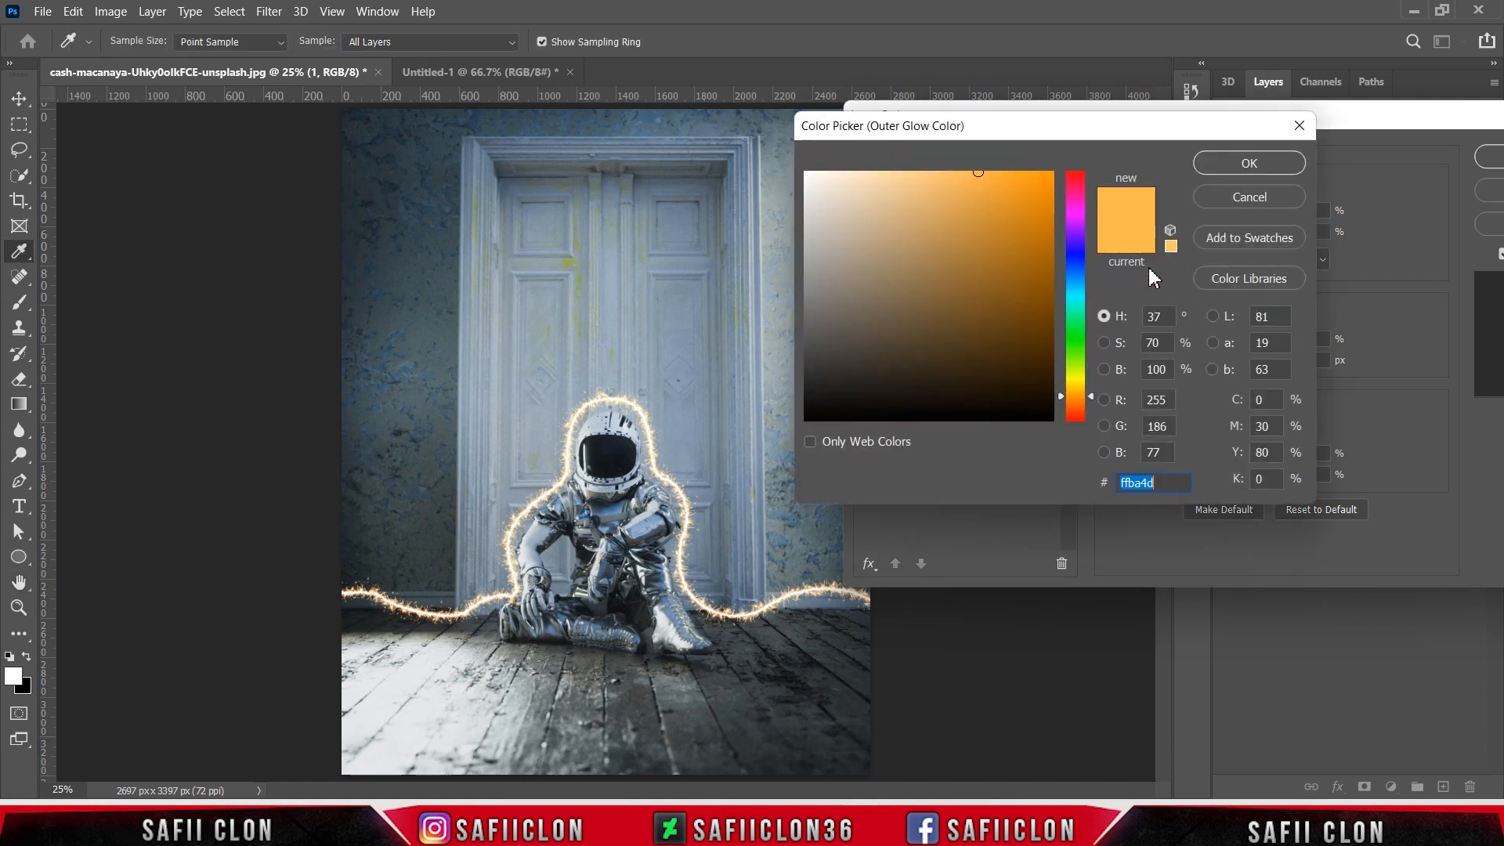
{"action": "left_click", "coordinate": [972, 172]}
{"action": "double_click", "coordinate": [1160, 484]}
{"action": "left_click", "coordinate": [1244, 166]}
- Set the outer glow's spread to 0% and size to 2 px, and apply the layer style to group 1
{"action": "left_click", "coordinate": [1186, 342]}
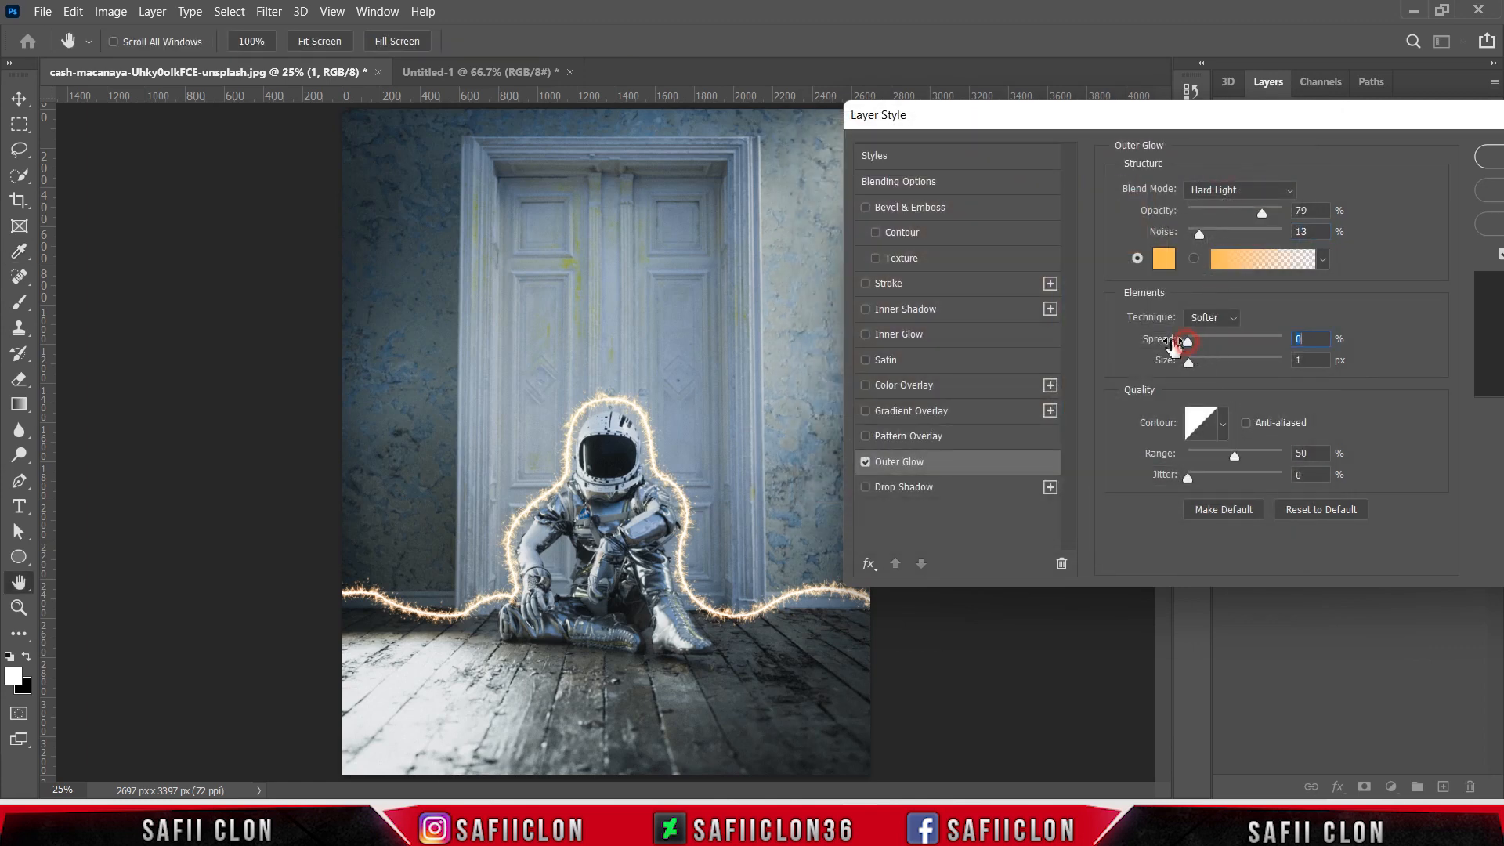
{"action": "left_click_drag", "start_coordinate": [1191, 365], "coordinate": [1192, 367]}
{"action": "left_click", "coordinate": [1191, 364]}
{"action": "left_click_drag", "start_coordinate": [1341, 125], "coordinate": [983, 160]}
{"action": "left_click", "coordinate": [1177, 194]}
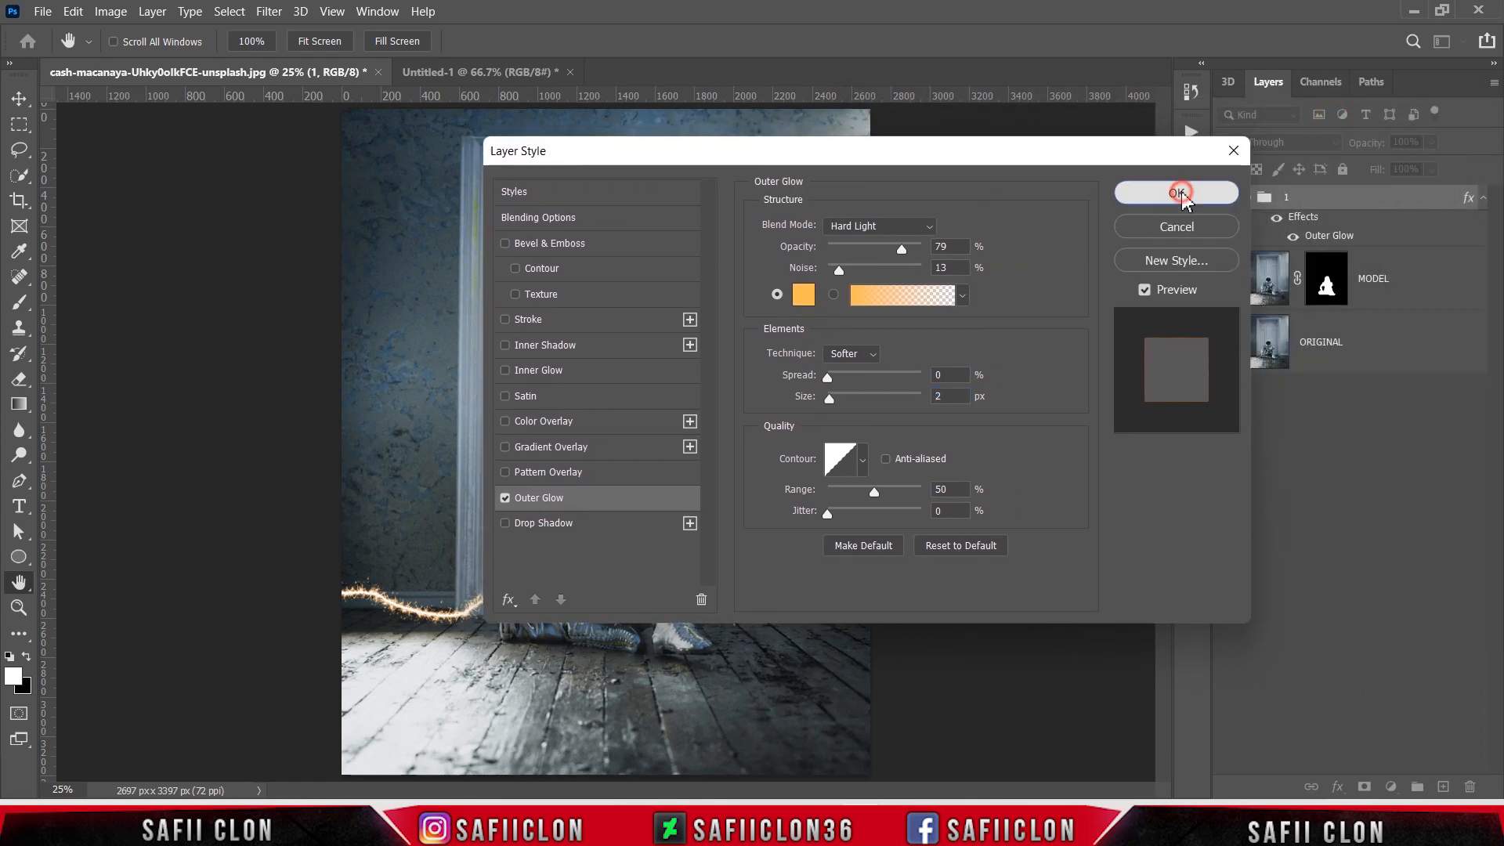
{"action": "key", "text": "p"}
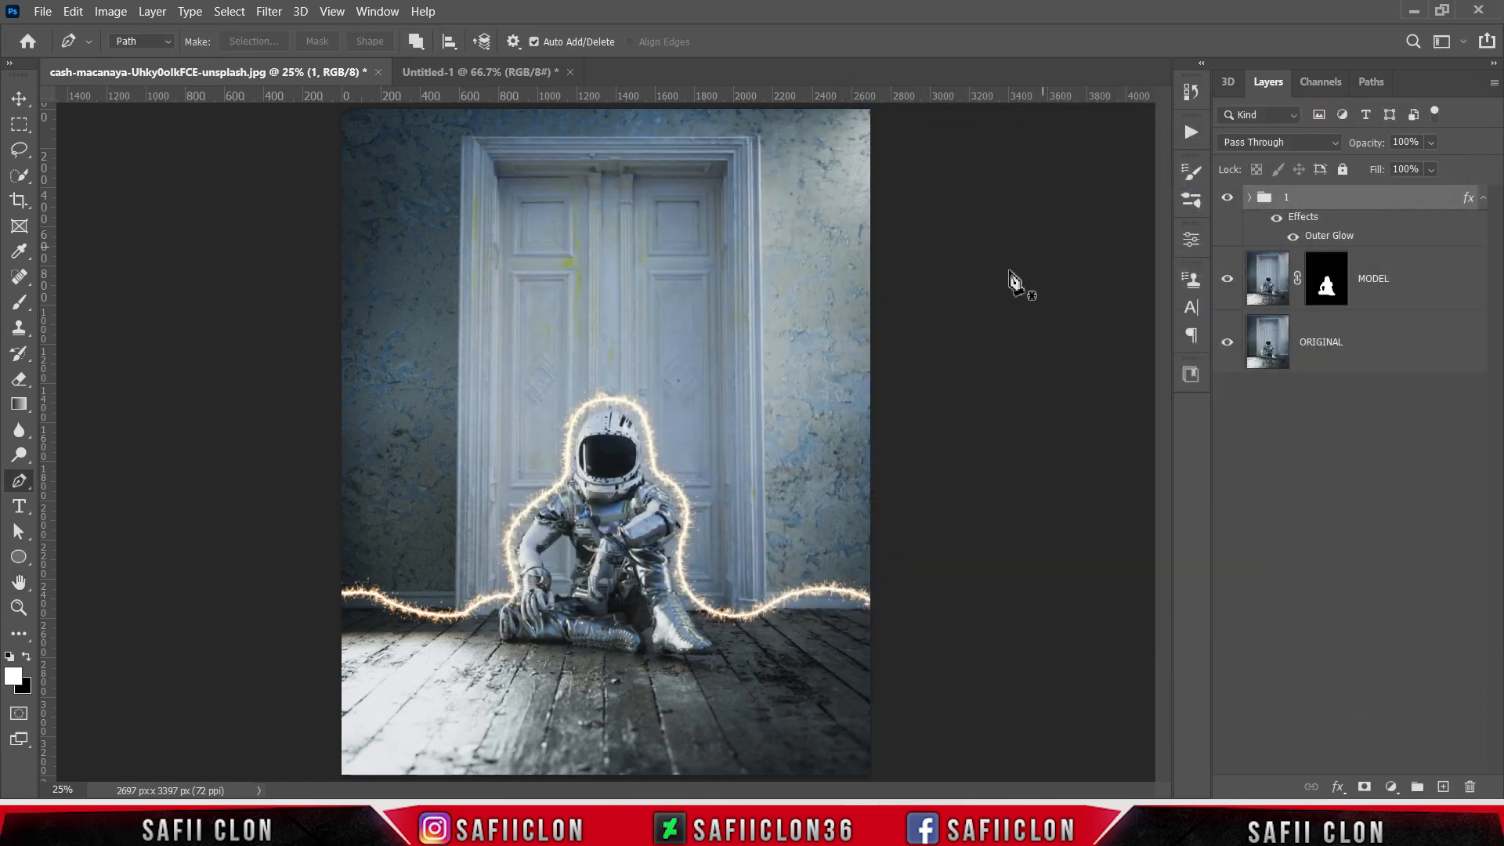
- Add an Inner Glow to the MODEL layer with Color Dodge blend mode and 74% opacity
{"action": "left_click", "coordinate": [1426, 291]}
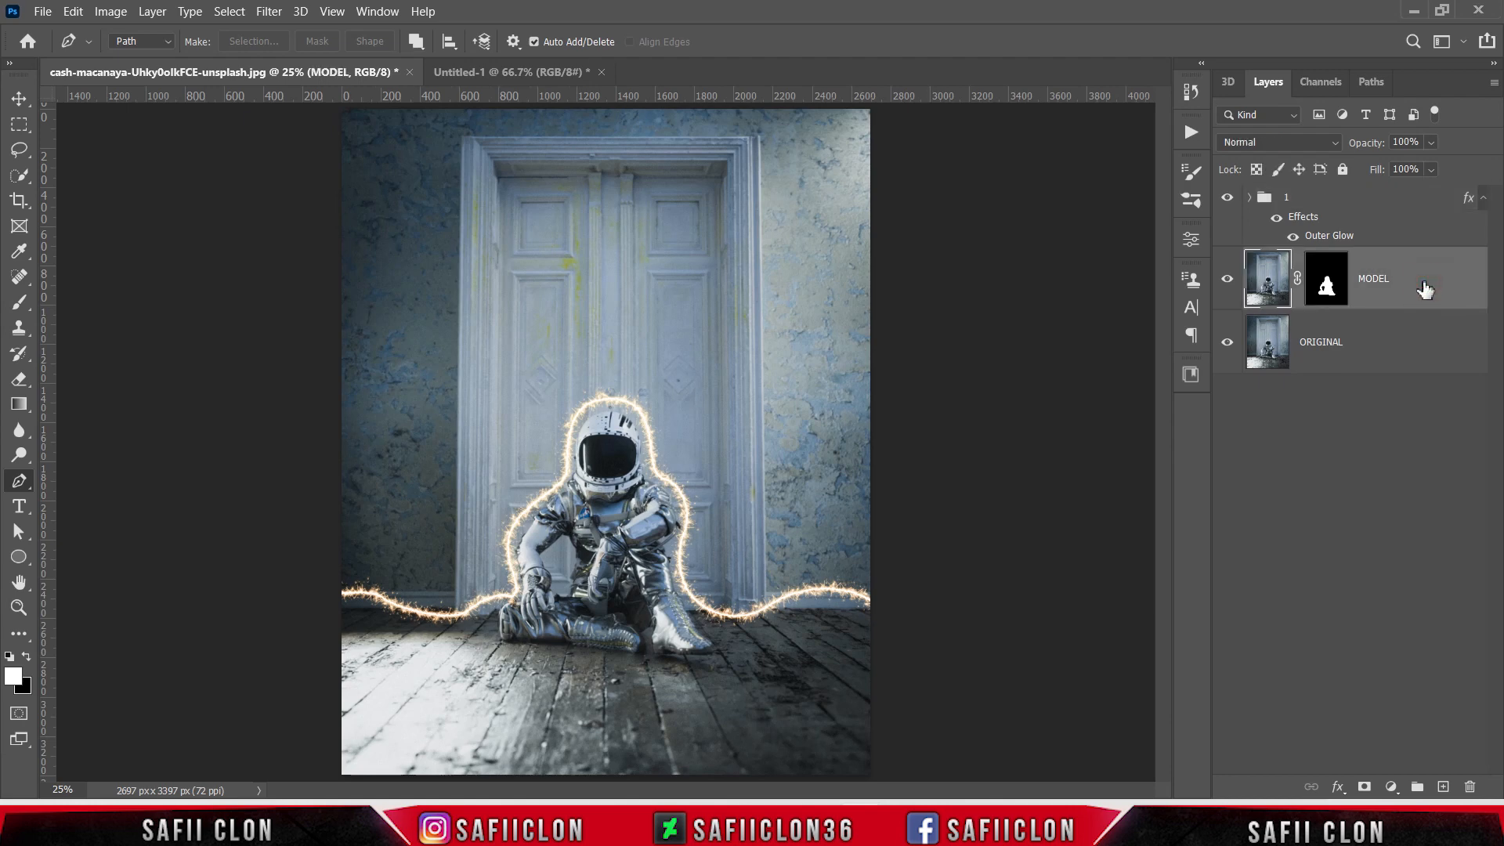
{"action": "right_click", "coordinate": [1418, 280]}
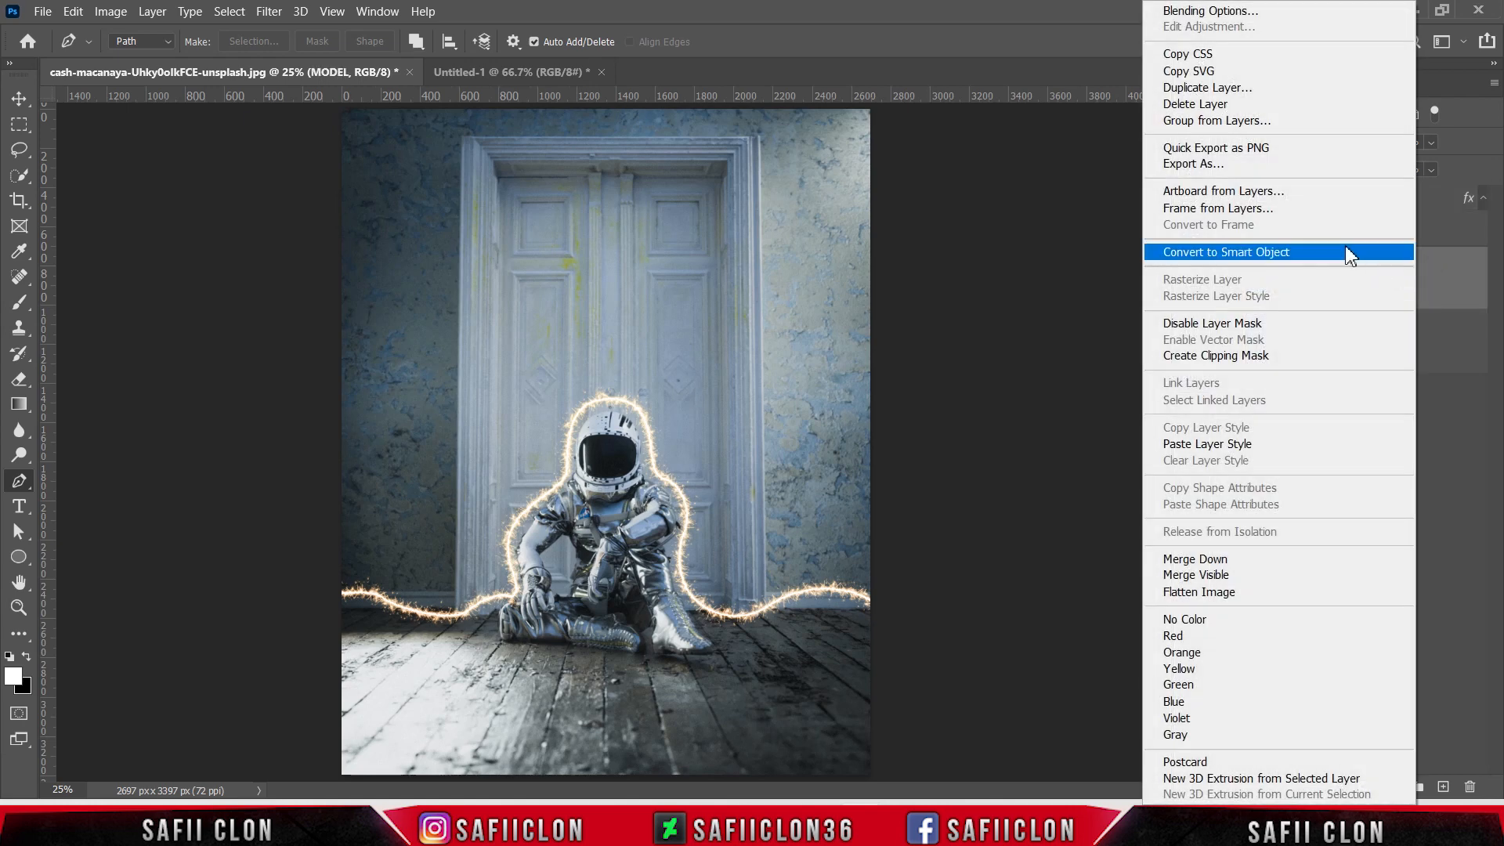
{"action": "left_click", "coordinate": [1216, 9]}
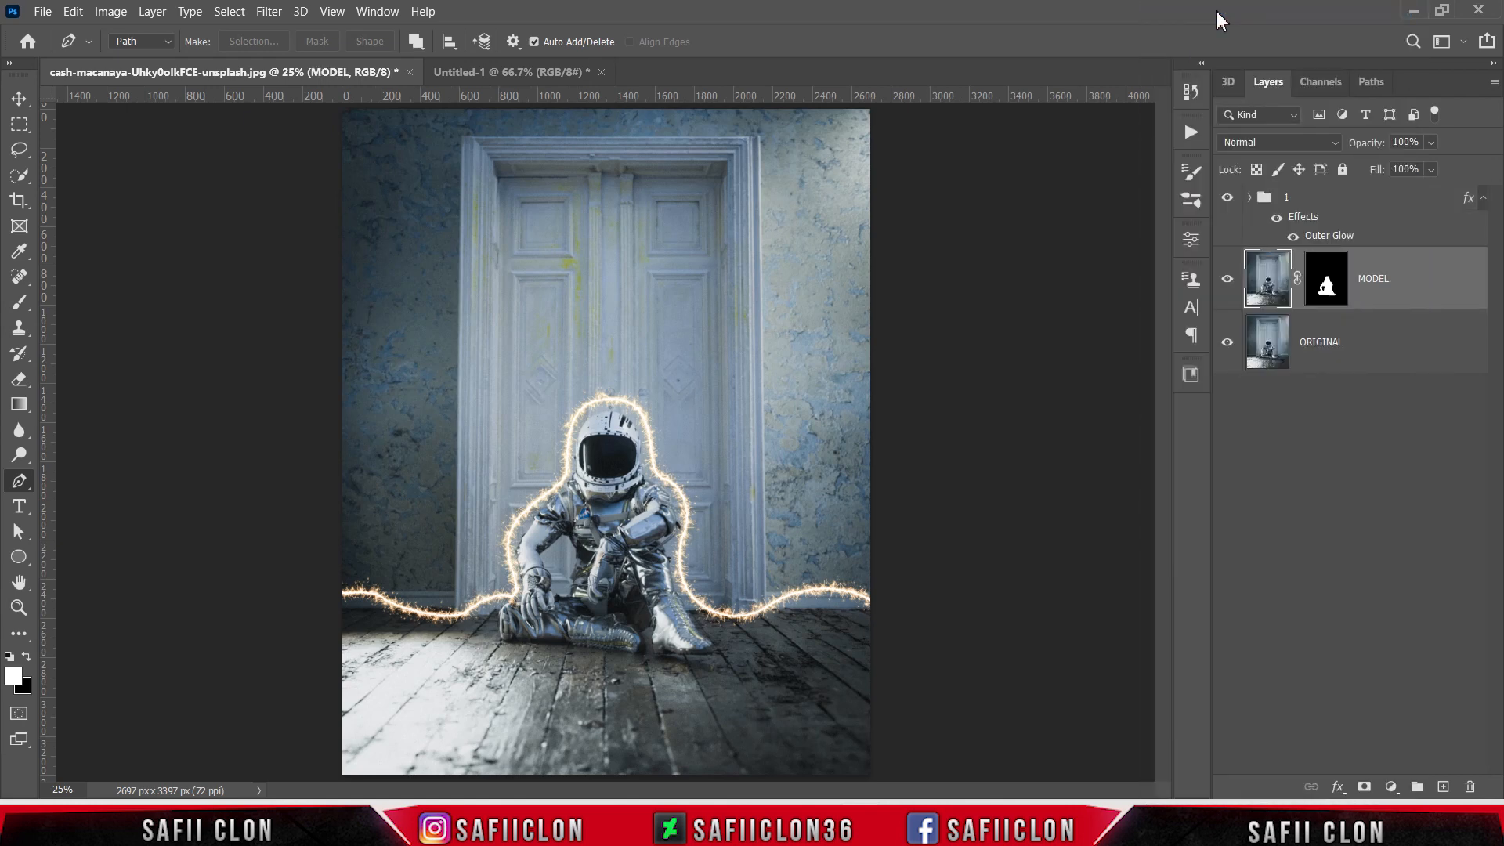
{"action": "left_click_drag", "start_coordinate": [632, 162], "coordinate": [1039, 171]}
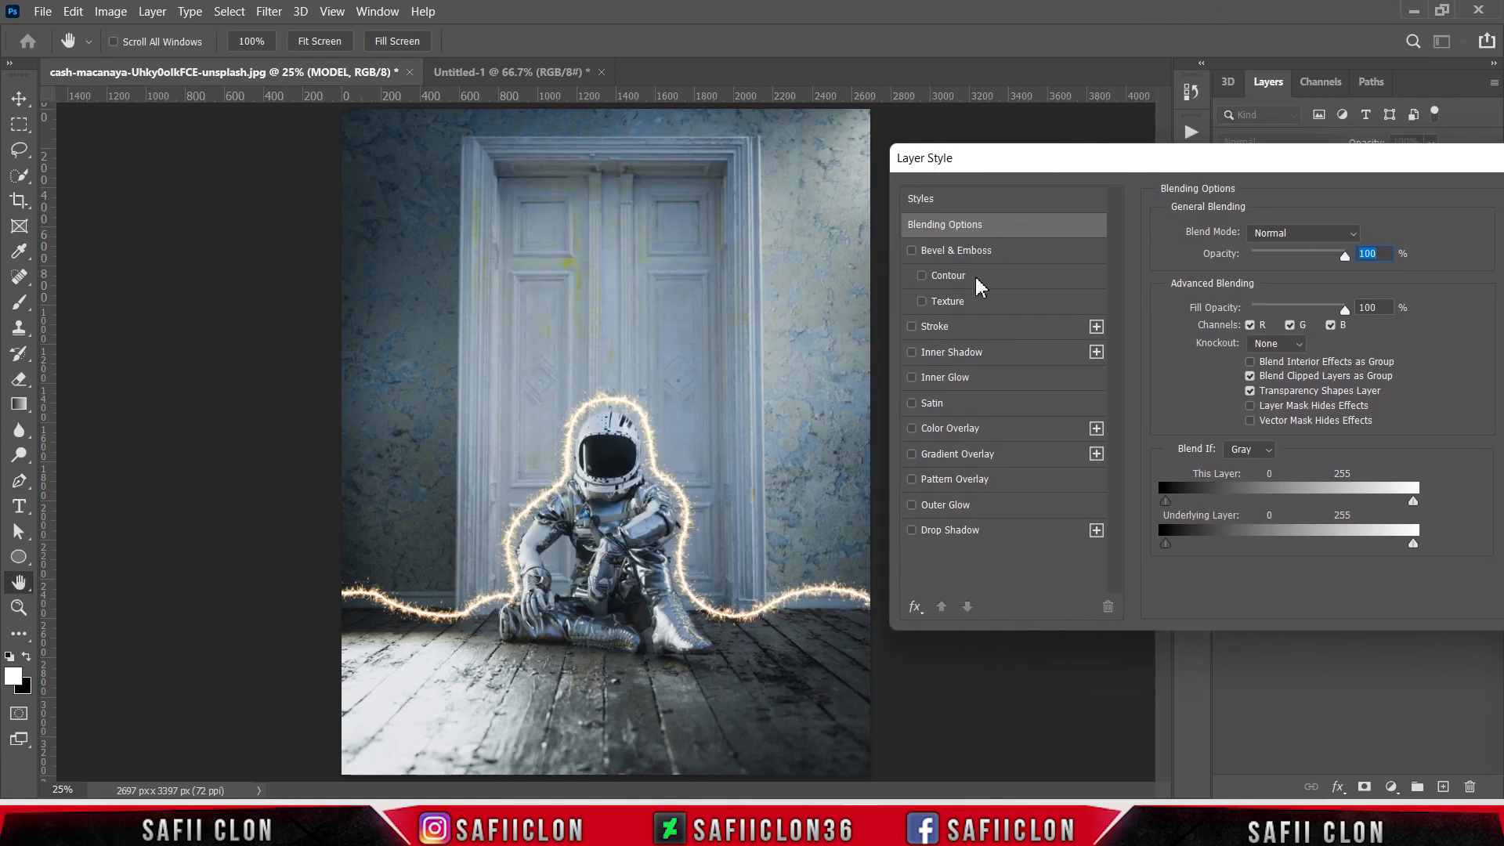
{"action": "left_click", "coordinate": [956, 389]}
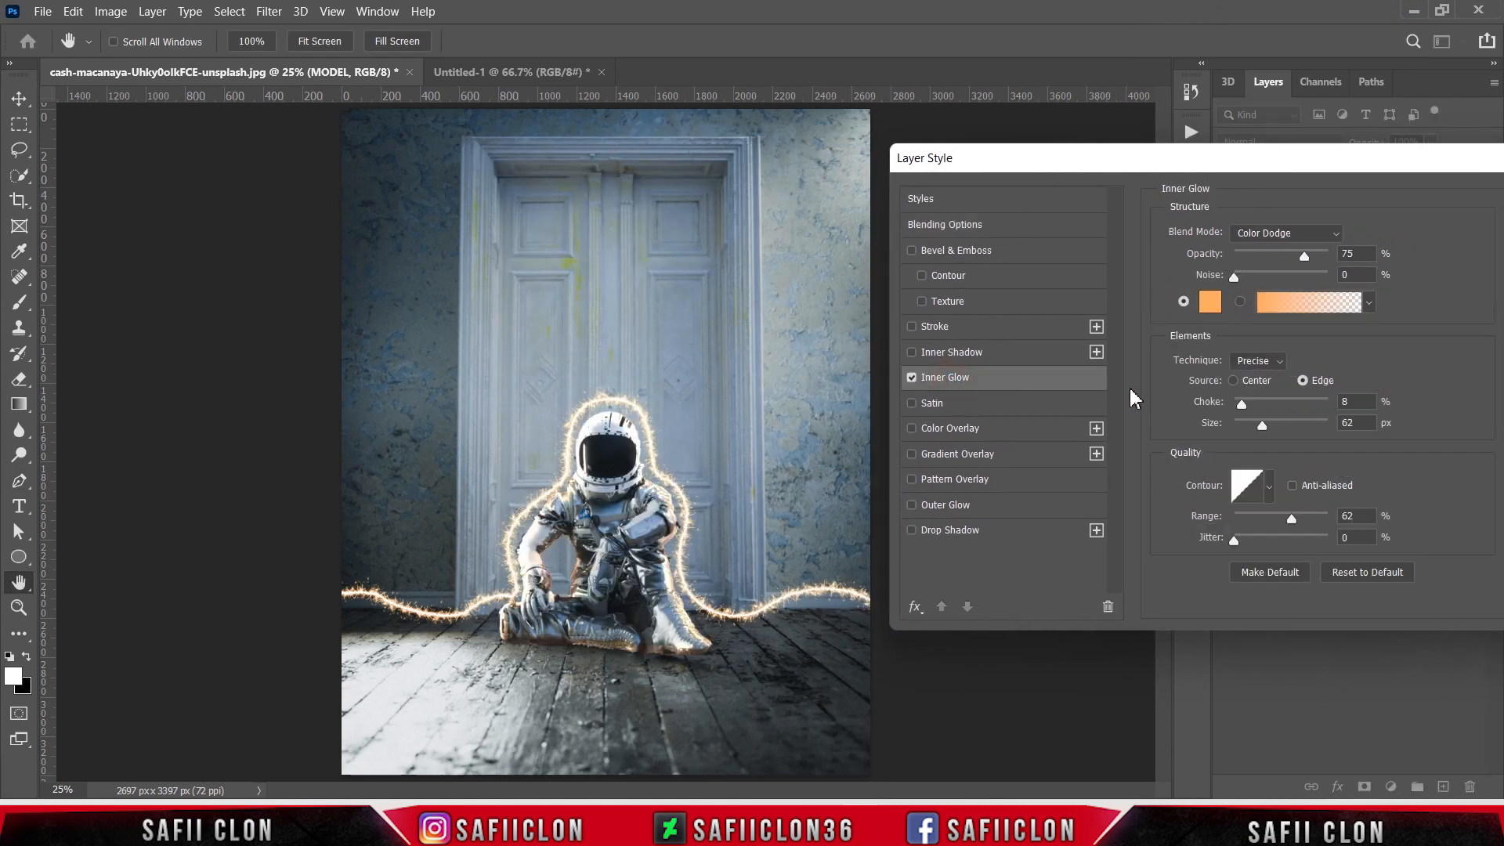
{"action": "left_click", "coordinate": [1284, 233]}
{"action": "left_click", "coordinate": [1314, 335]}
{"action": "left_click", "coordinate": [1303, 256]}
- Use colour ffae66 and the Edge source for the inner glow, adjust its size and apply the layer style
{"action": "left_click", "coordinate": [1211, 301]}
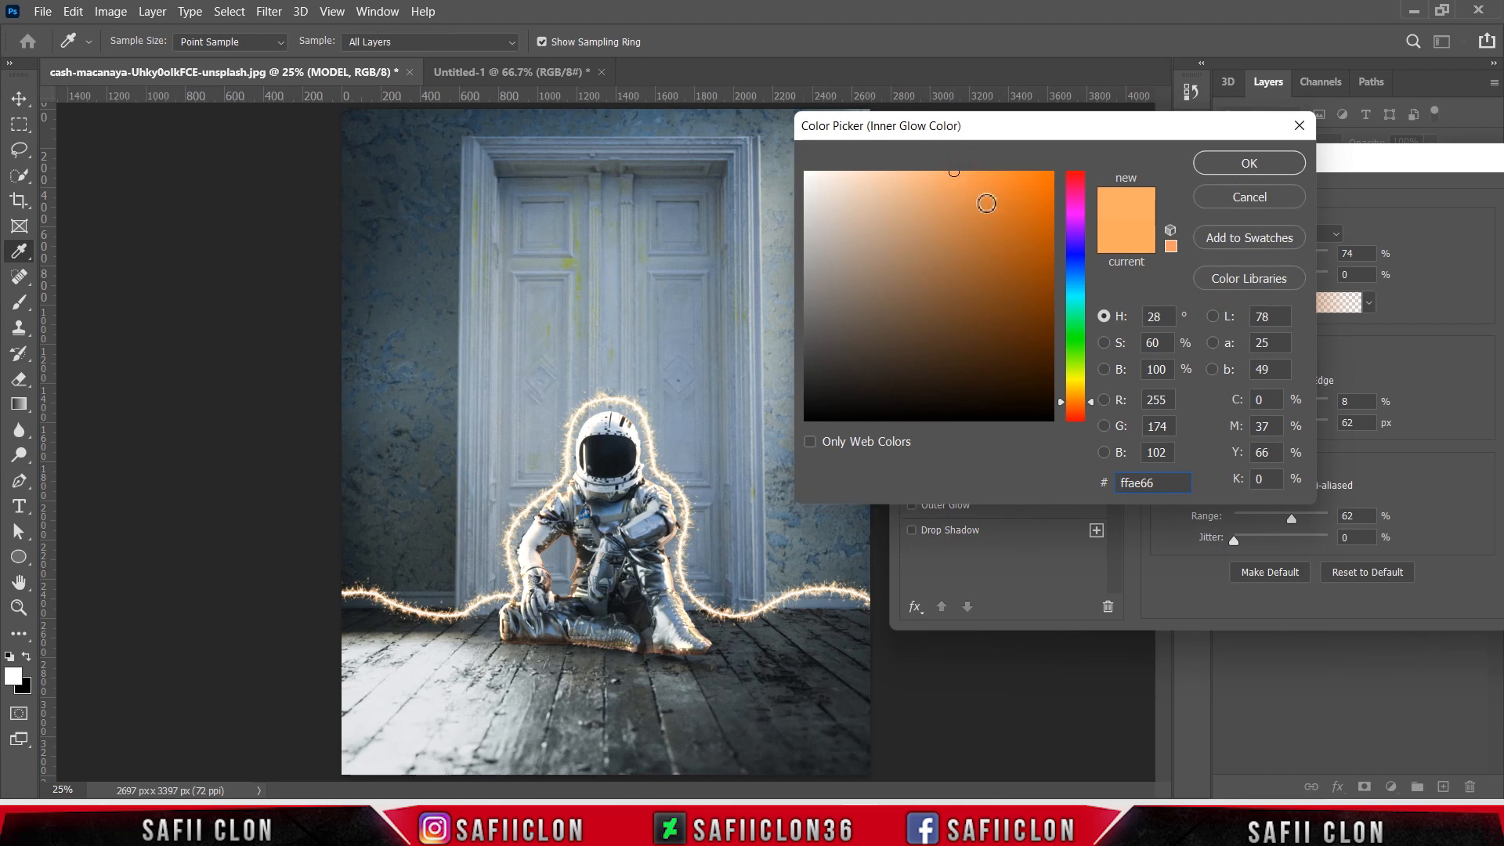
{"action": "left_click", "coordinate": [1248, 164]}
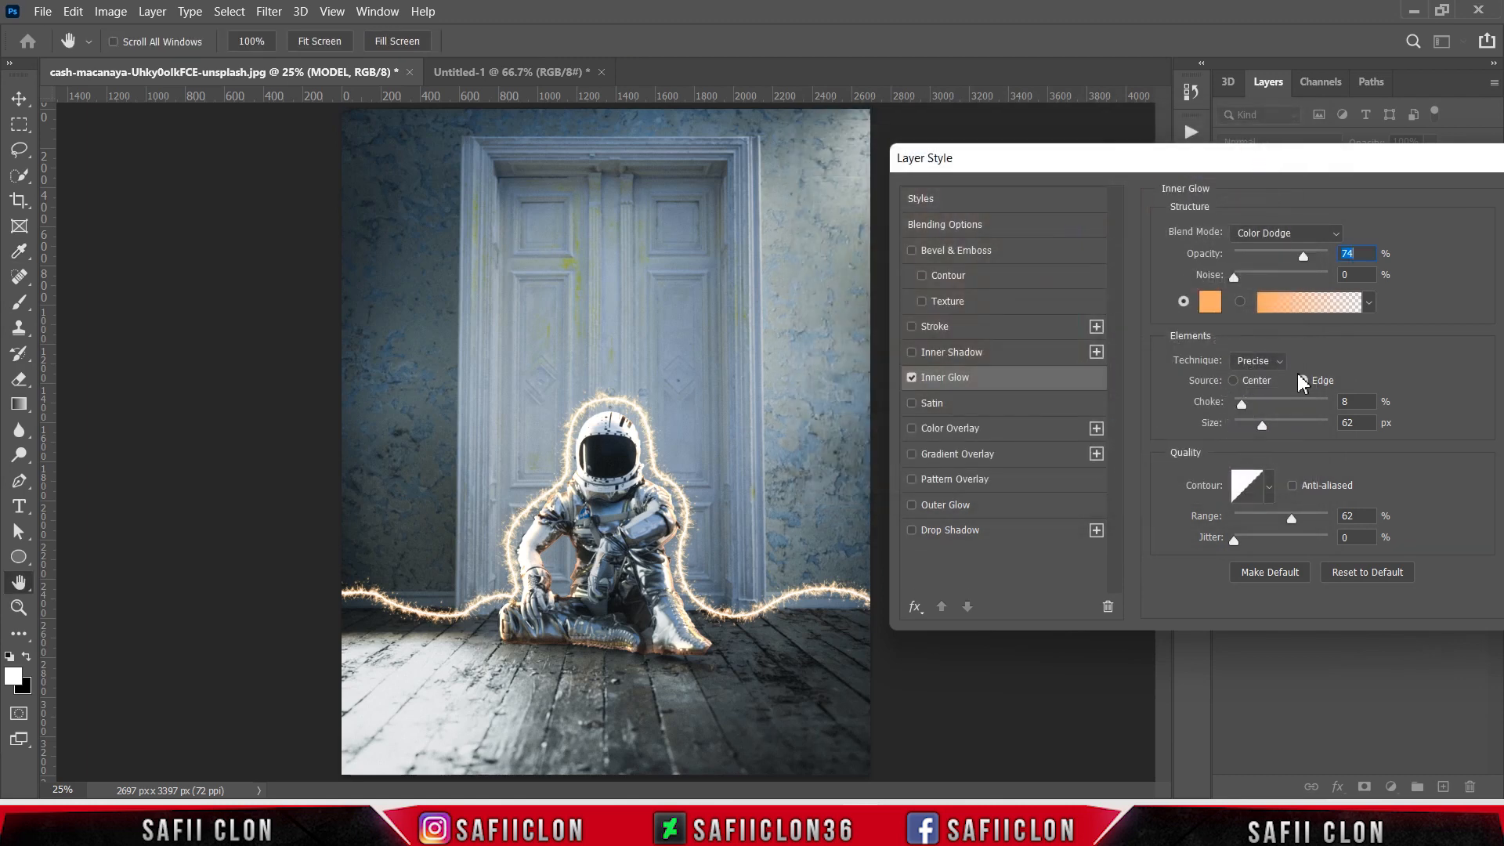
{"action": "left_click", "coordinate": [1303, 381]}
{"action": "left_click_drag", "start_coordinate": [1264, 430], "coordinate": [1261, 426]}
{"action": "left_click_drag", "start_coordinate": [1382, 172], "coordinate": [1021, 166]}
{"action": "left_click", "coordinate": [1215, 200]}
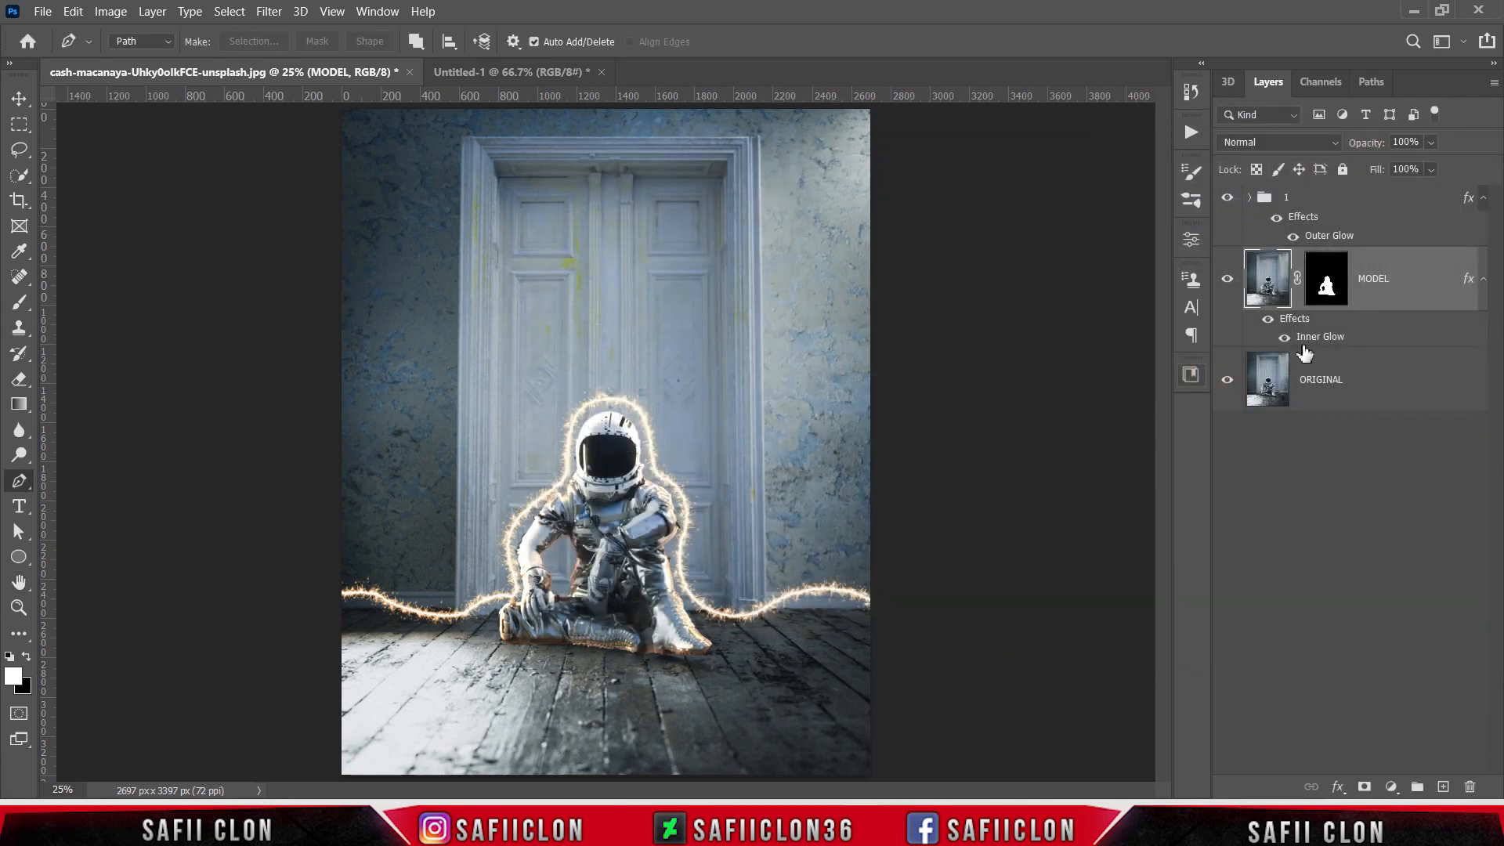
- Turn the MODEL layer's Inner Glow effect into its own layer and give that layer a mask inverted to black
{"action": "right_click", "coordinate": [1323, 345]}
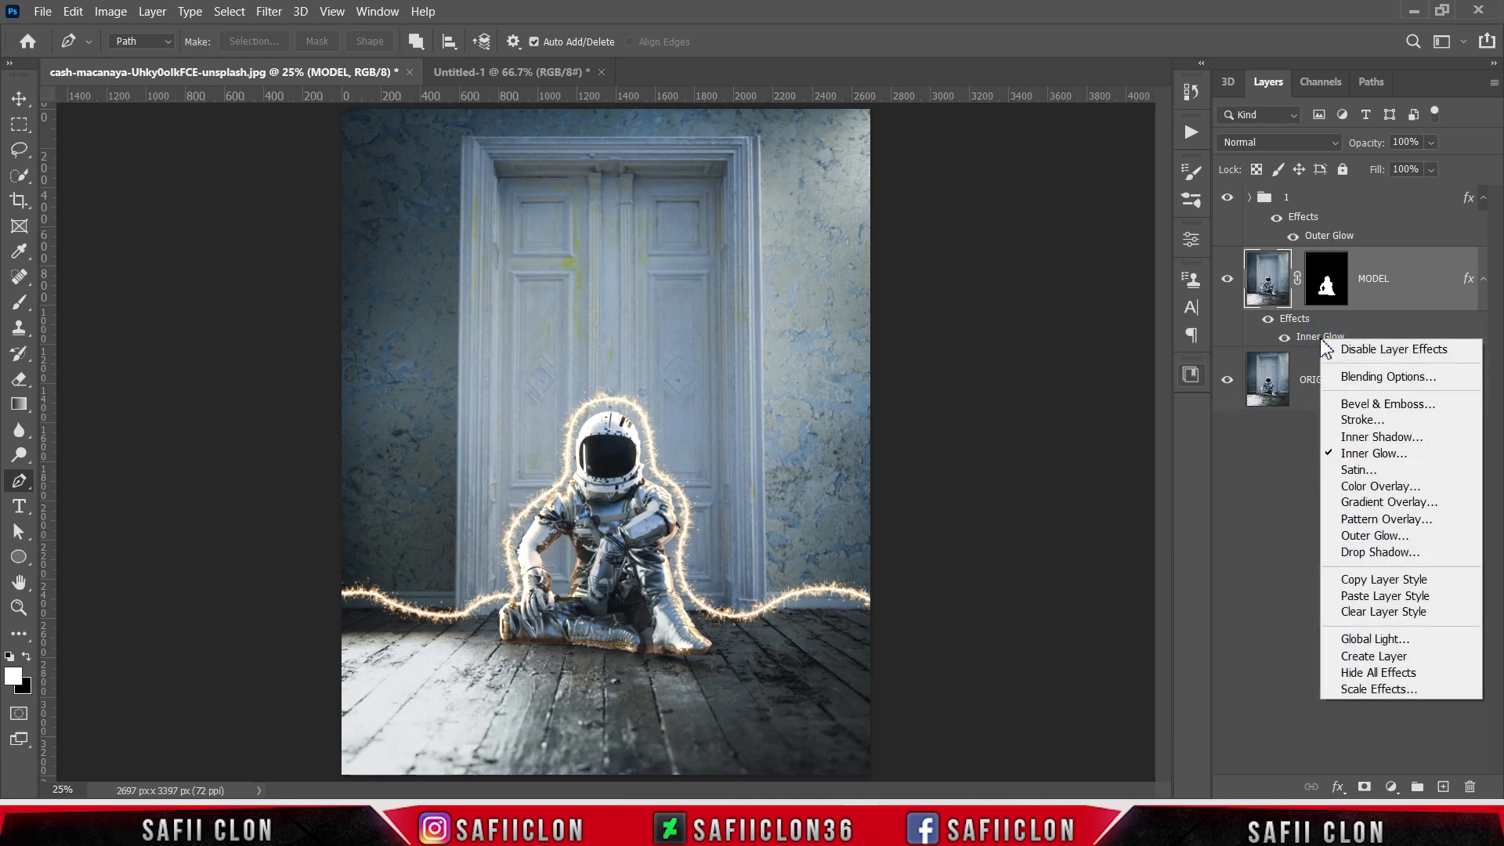
{"action": "left_click", "coordinate": [1367, 656]}
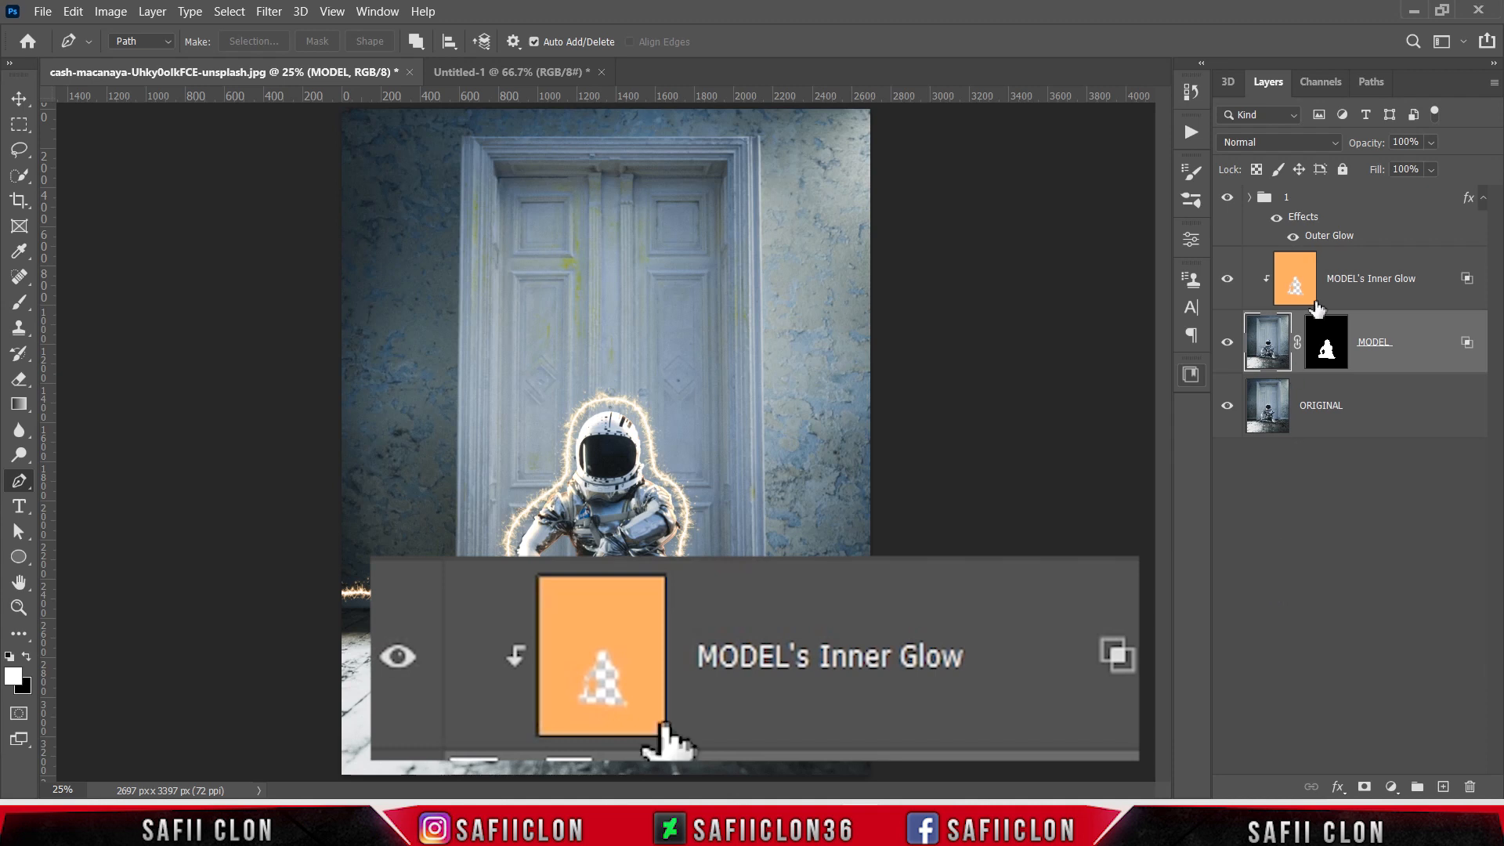
{"action": "left_click", "coordinate": [1365, 284]}
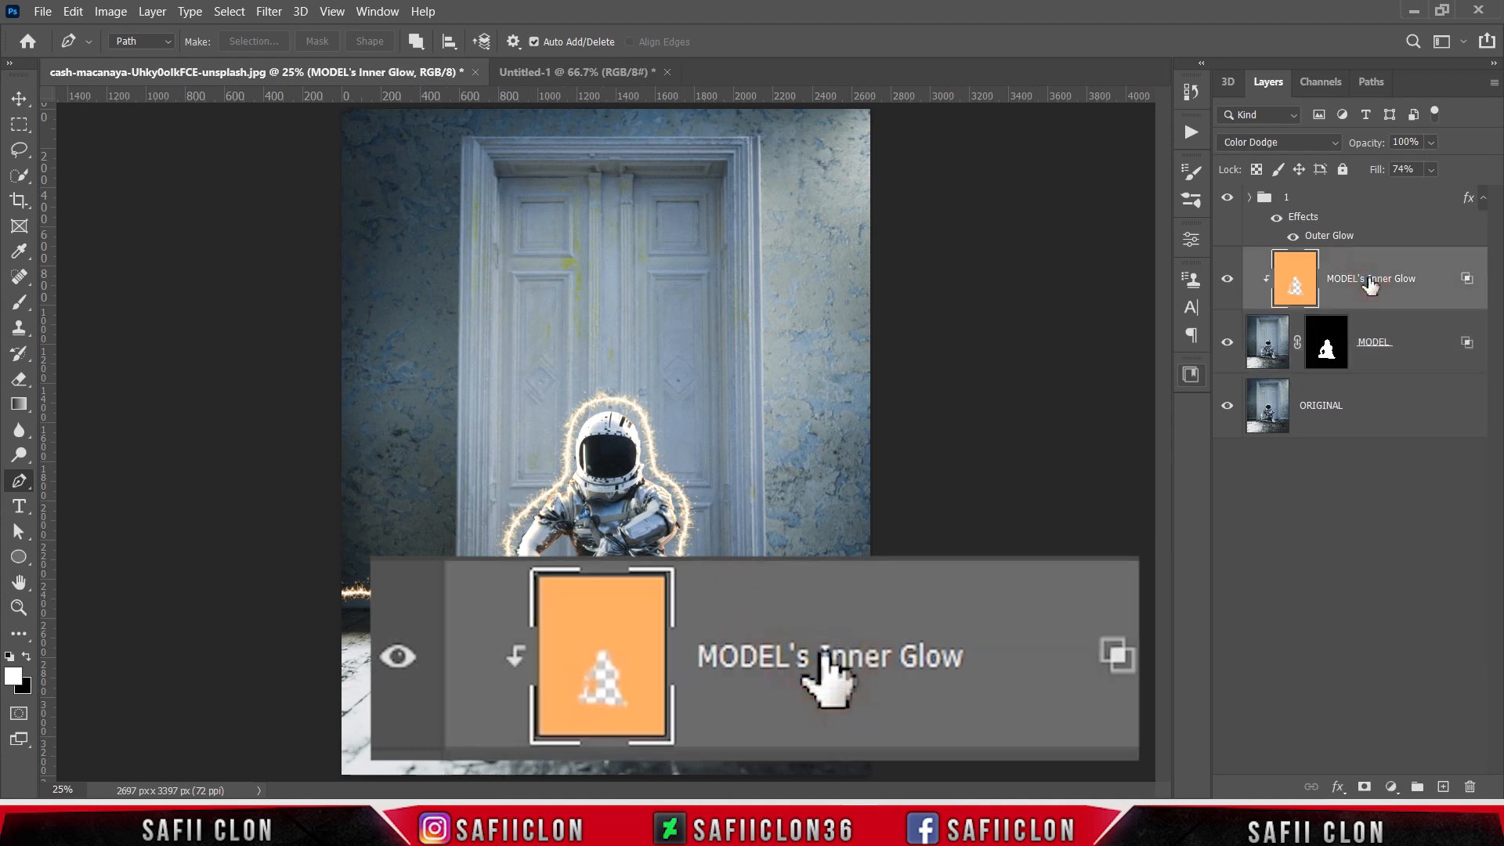
{"action": "left_click", "coordinate": [1363, 787]}
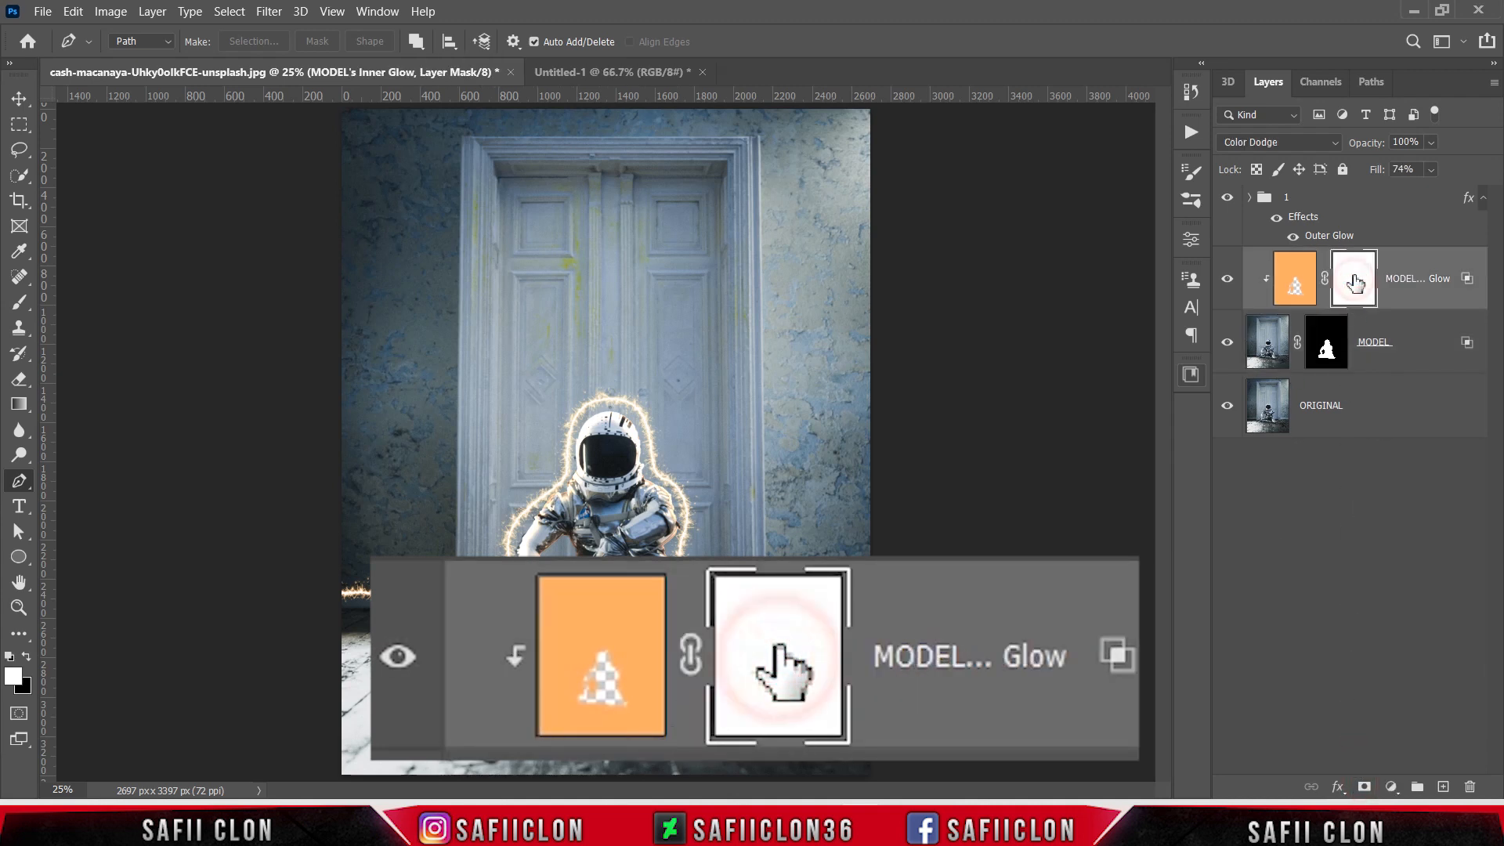
{"action": "key", "text": "ctrl+i"}
{"action": "key", "text": "ctrl+i"}
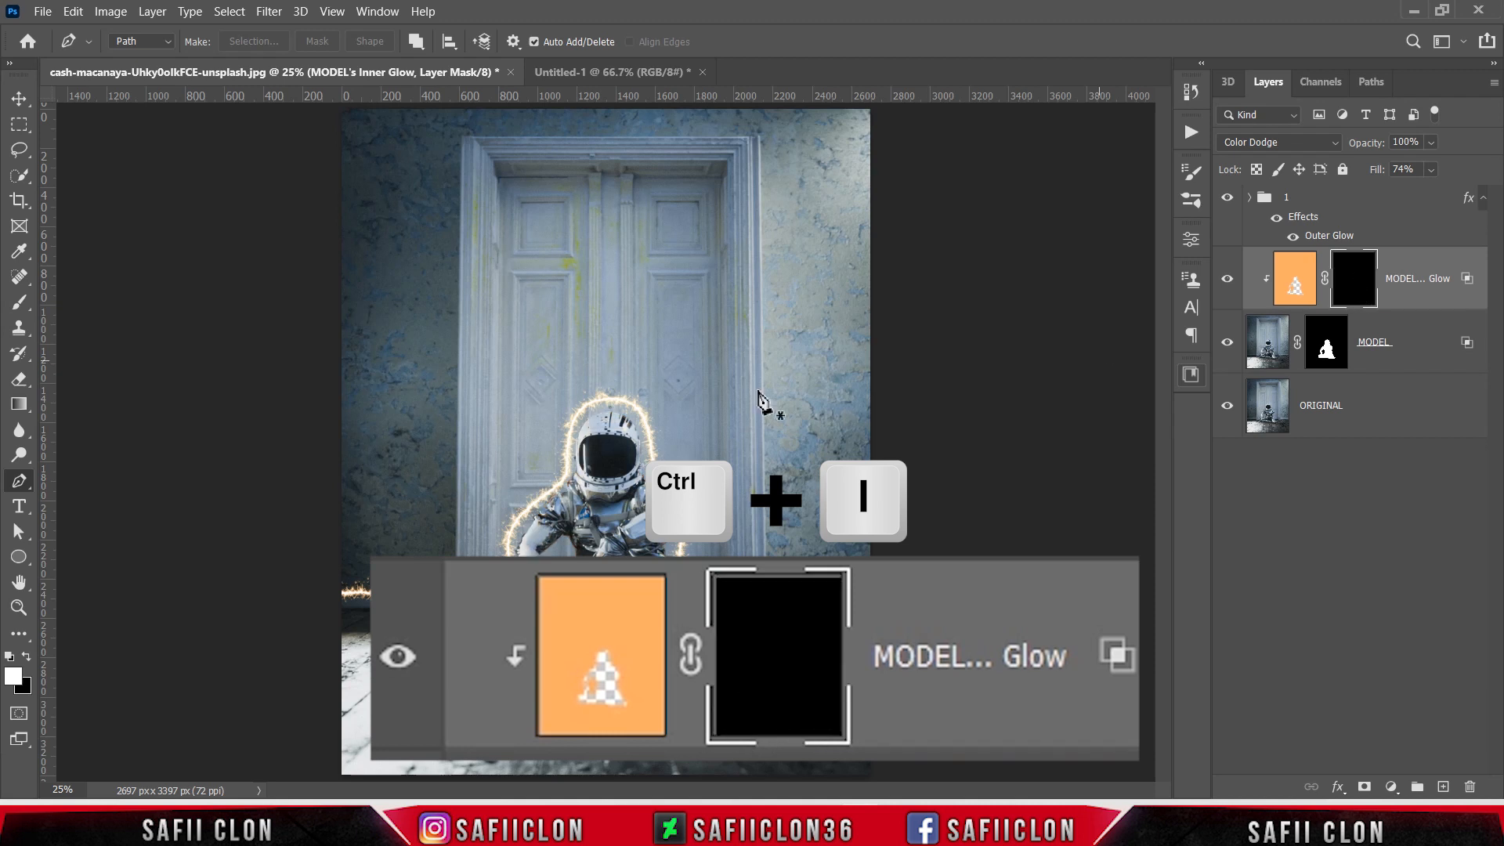
- Set up the Brush tool with the Soft Round brush at 102 px and 26% opacity for painting on the glow's mask
{"action": "left_click_drag", "start_coordinate": [19, 303], "coordinate": [72, 302]}
{"action": "left_click", "coordinate": [142, 42]}
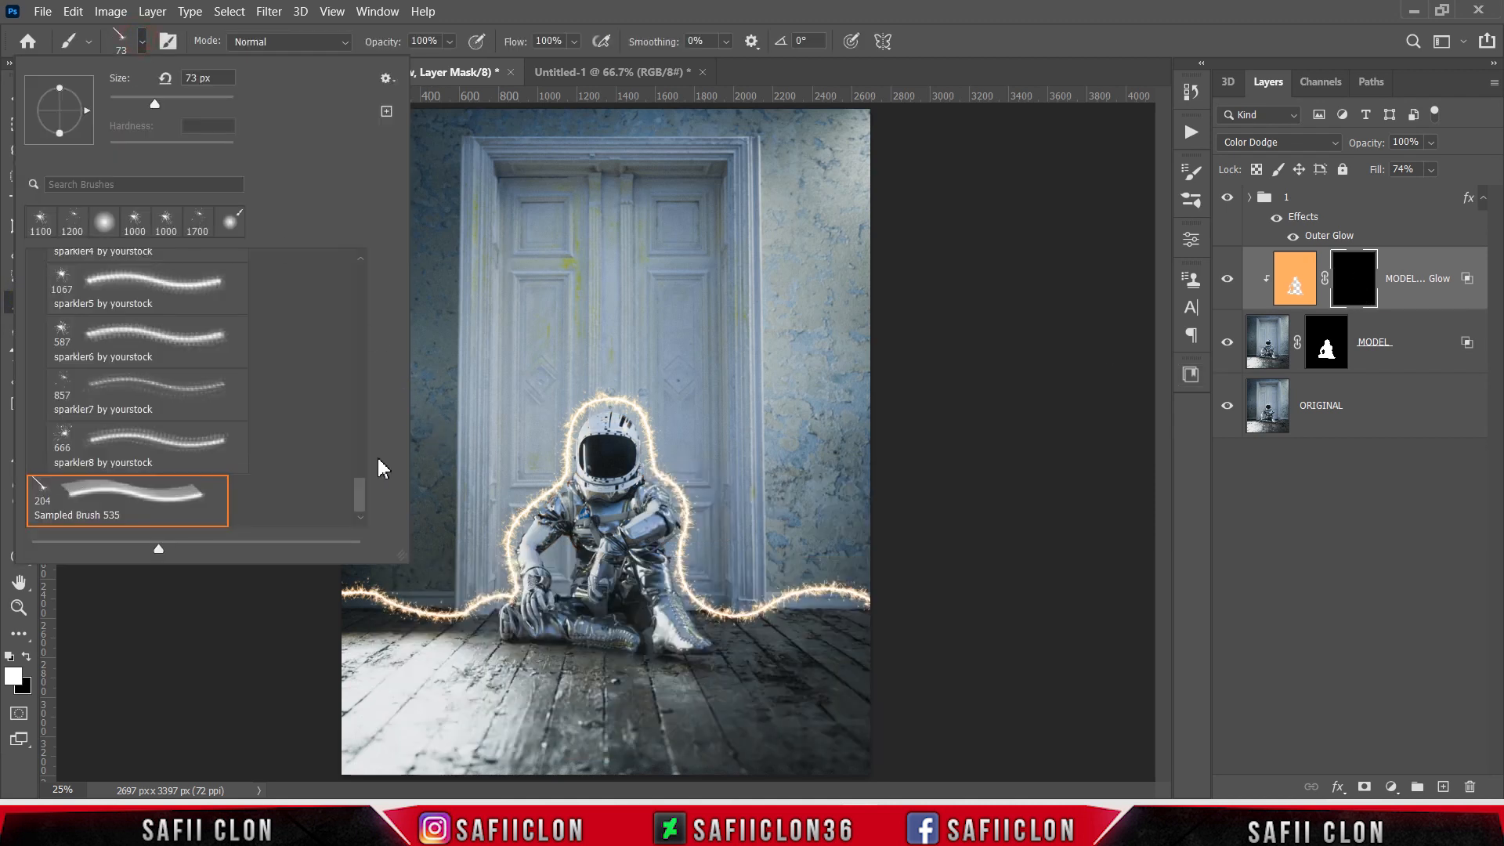
{"action": "left_click_drag", "start_coordinate": [360, 492], "coordinate": [354, 272]}
{"action": "left_click", "coordinate": [175, 297]}
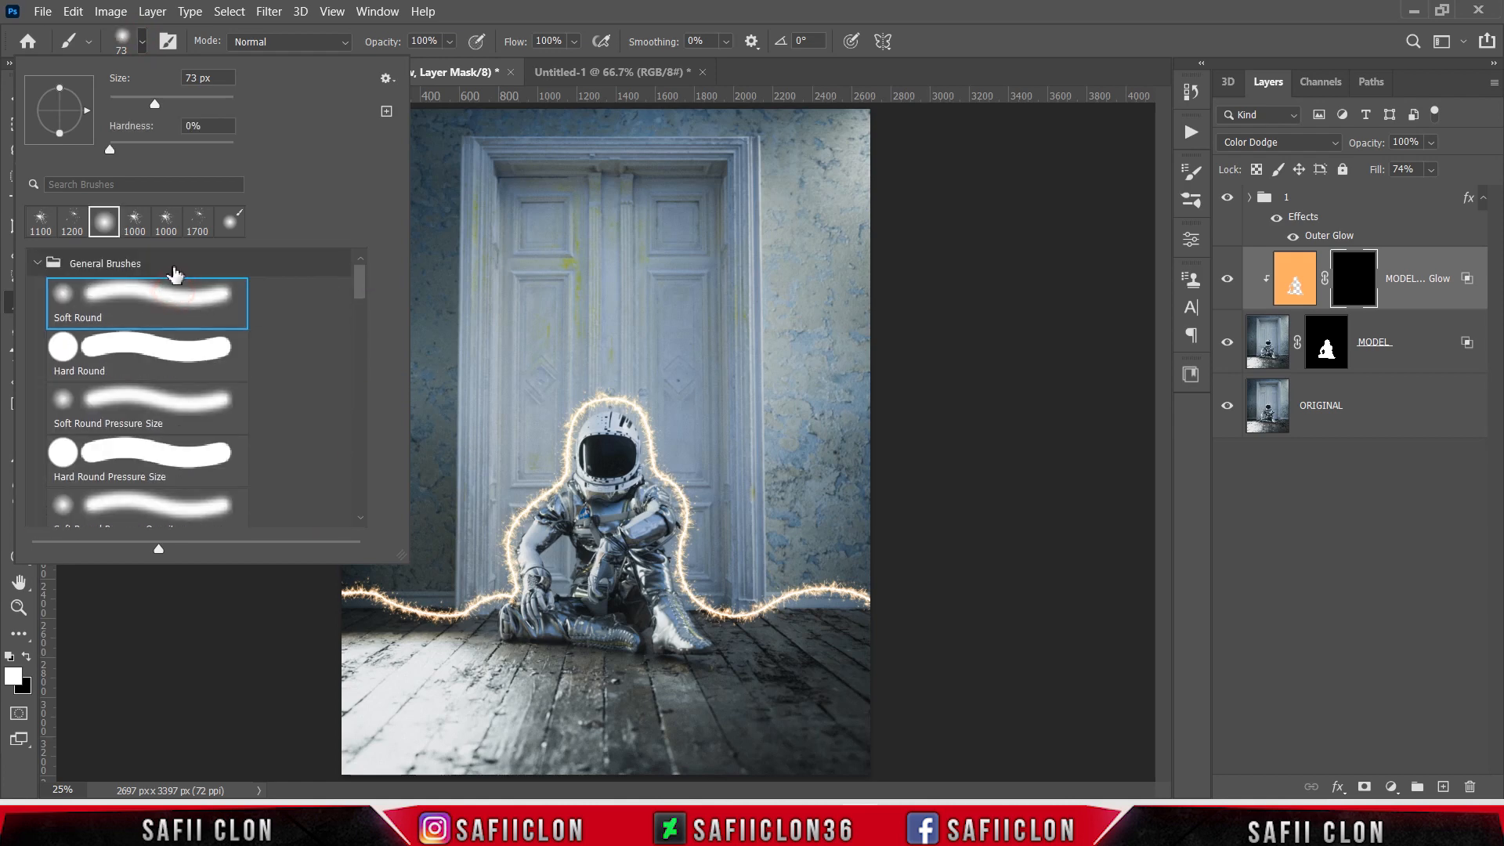
{"action": "left_click_drag", "start_coordinate": [159, 103], "coordinate": [179, 104]}
{"action": "left_click", "coordinate": [142, 44]}
{"action": "left_click", "coordinate": [450, 42]}
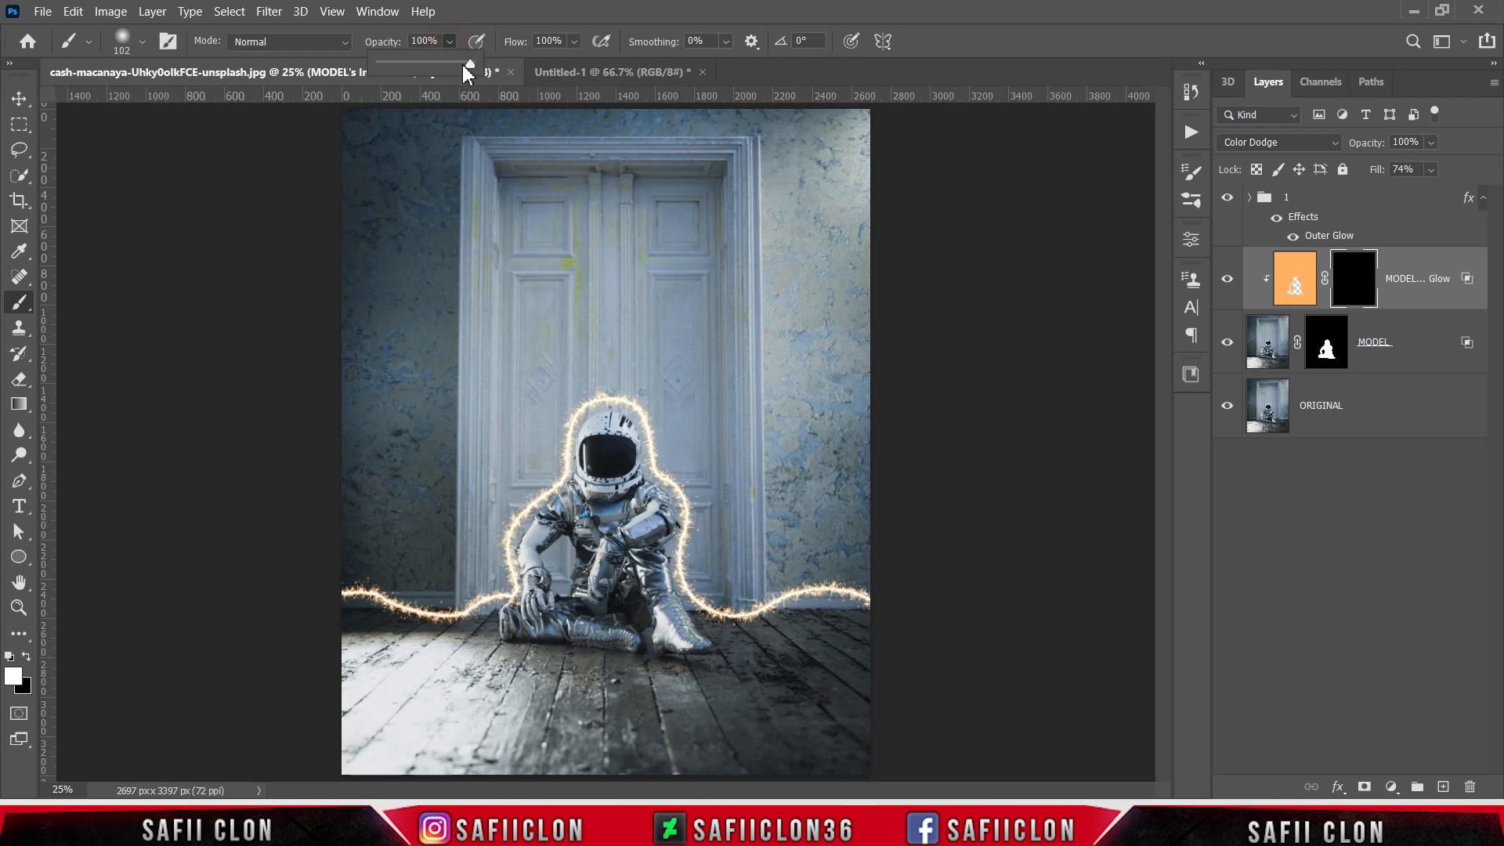
{"action": "left_click_drag", "start_coordinate": [468, 73], "coordinate": [411, 76]}
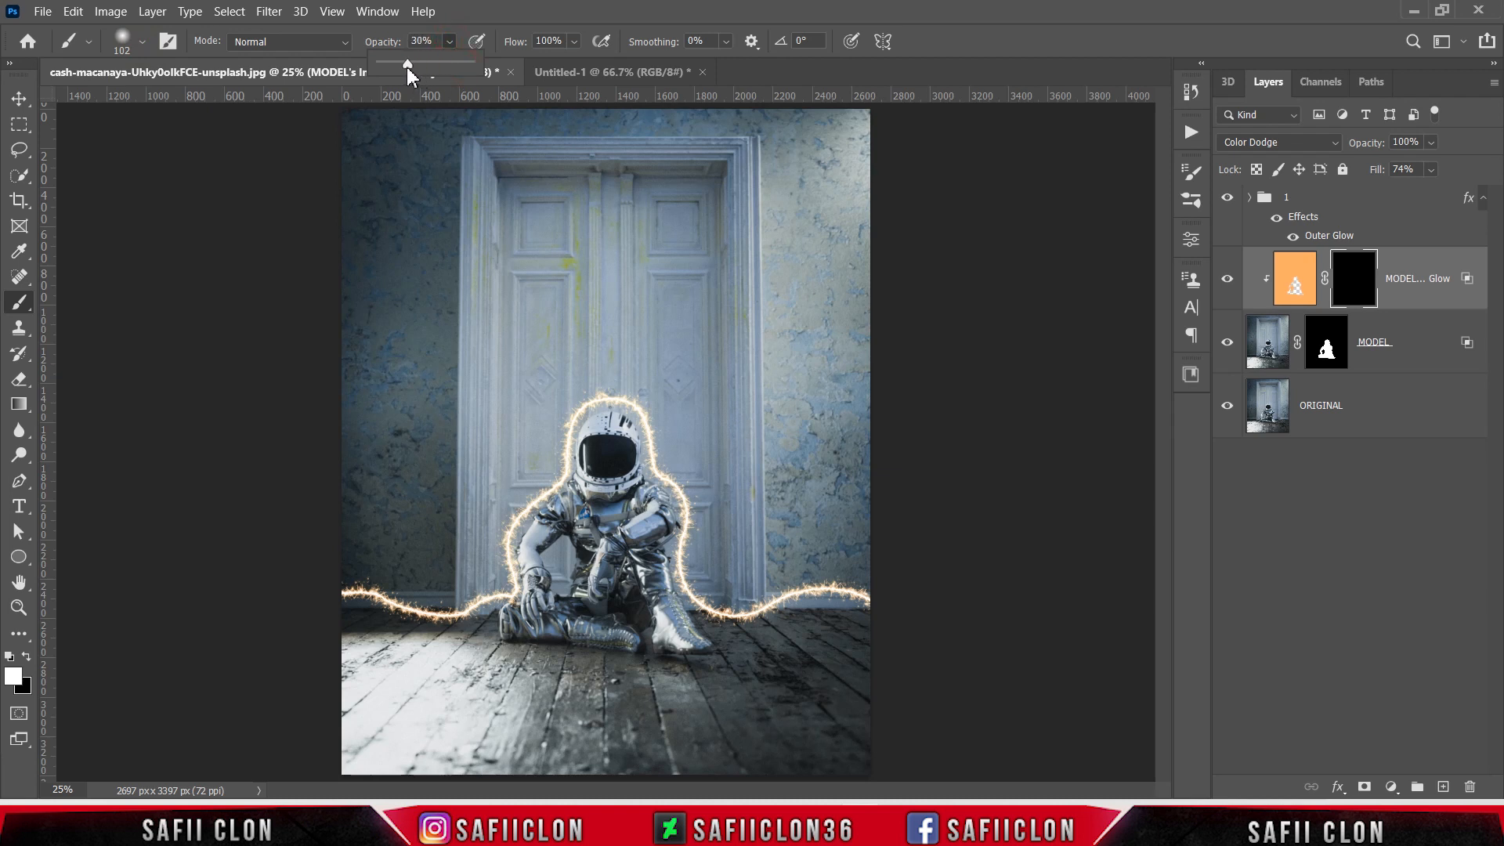
{"action": "left_click", "coordinate": [452, 44]}
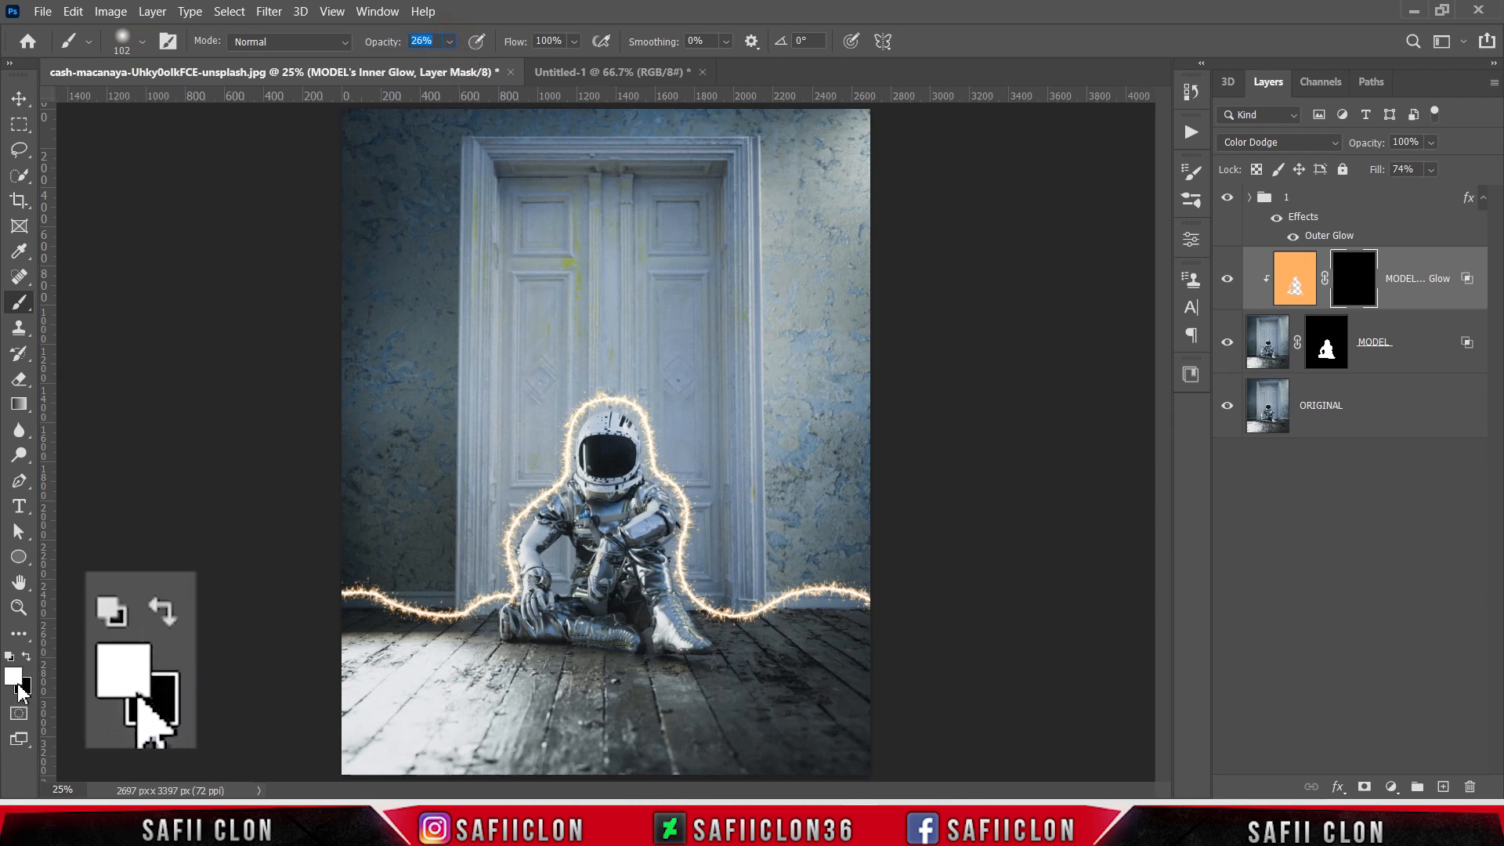
{"action": "key", "text": "ctrl+plus"}
{"action": "key", "text": "ctrl+plus"}
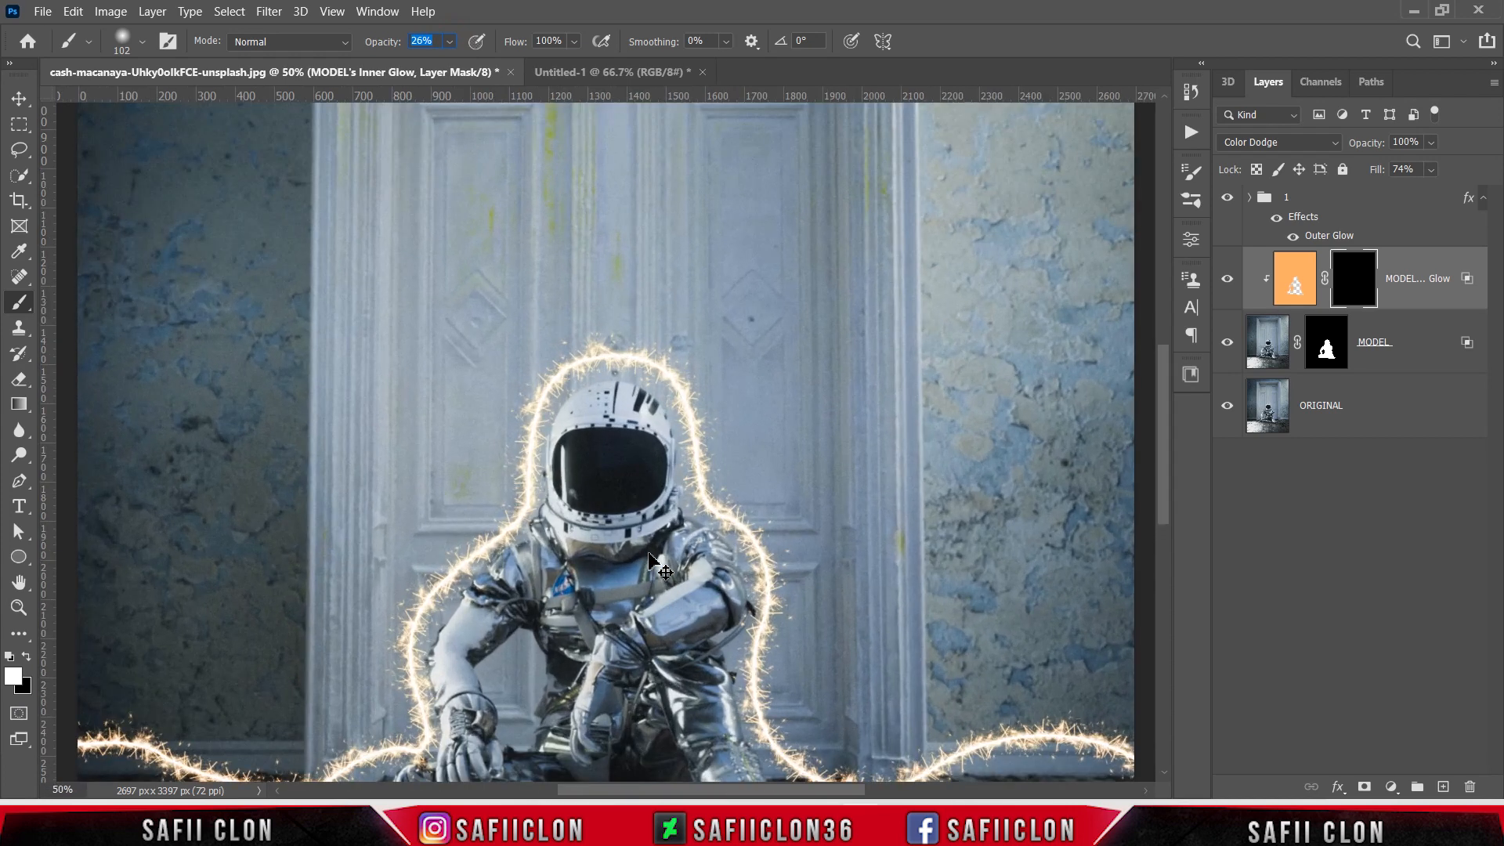
- Paint white on the glow's mask along the helmet edge and shoulder beside the sparks, adjusting the brush to 125 px
{"action": "mouse_move", "coordinate": [639, 417]}
{"action": "left_mouse_down"}
{"action": "mouse_move", "coordinate": [570, 399]}
{"action": "mouse_move", "coordinate": [553, 467]}
{"action": "mouse_move", "coordinate": [547, 450]}
{"action": "mouse_move", "coordinate": [563, 529]}
{"action": "mouse_move", "coordinate": [548, 505]}
{"action": "mouse_move", "coordinate": [642, 393]}
{"action": "mouse_move", "coordinate": [553, 411]}
{"action": "mouse_move", "coordinate": [695, 436]}
{"action": "left_mouse_up"}
{"action": "key", "text": "bracketright"}
{"action": "key", "text": "bracketright"}
{"action": "mouse_move", "coordinate": [651, 396]}
{"action": "left_mouse_down"}
{"action": "mouse_move", "coordinate": [584, 370]}
{"action": "mouse_move", "coordinate": [642, 376]}
{"action": "left_mouse_up"}
{"action": "key", "text": "bracketleft"}
{"action": "left_click_drag", "start_coordinate": [690, 497], "coordinate": [748, 567]}
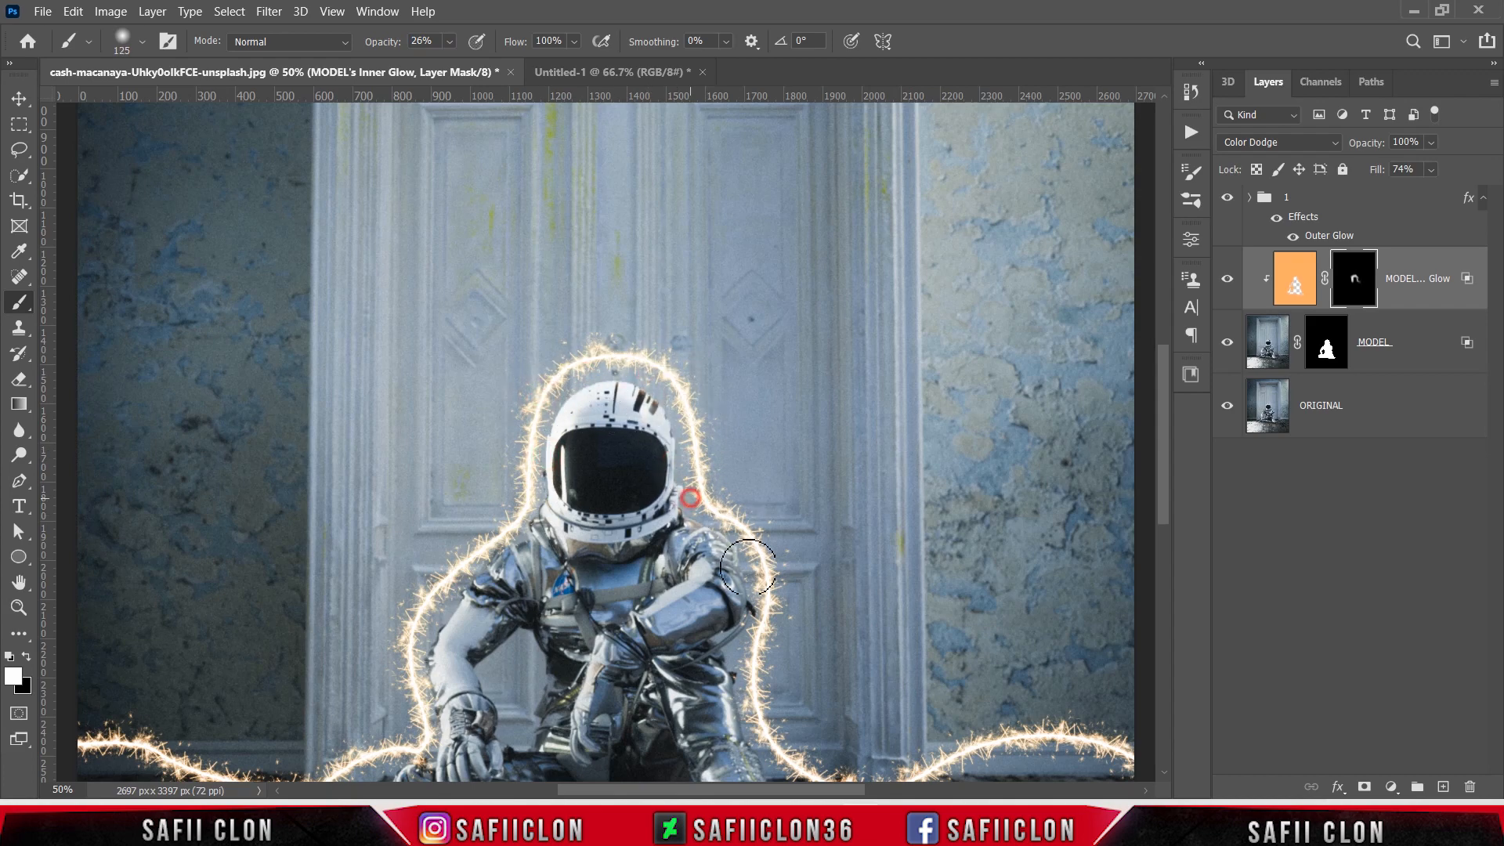
- Reveal the inner glow along the astronaut's arms, legs, boots and helmet by painting white on the mask
{"action": "key", "text": "ctrl+minus"}
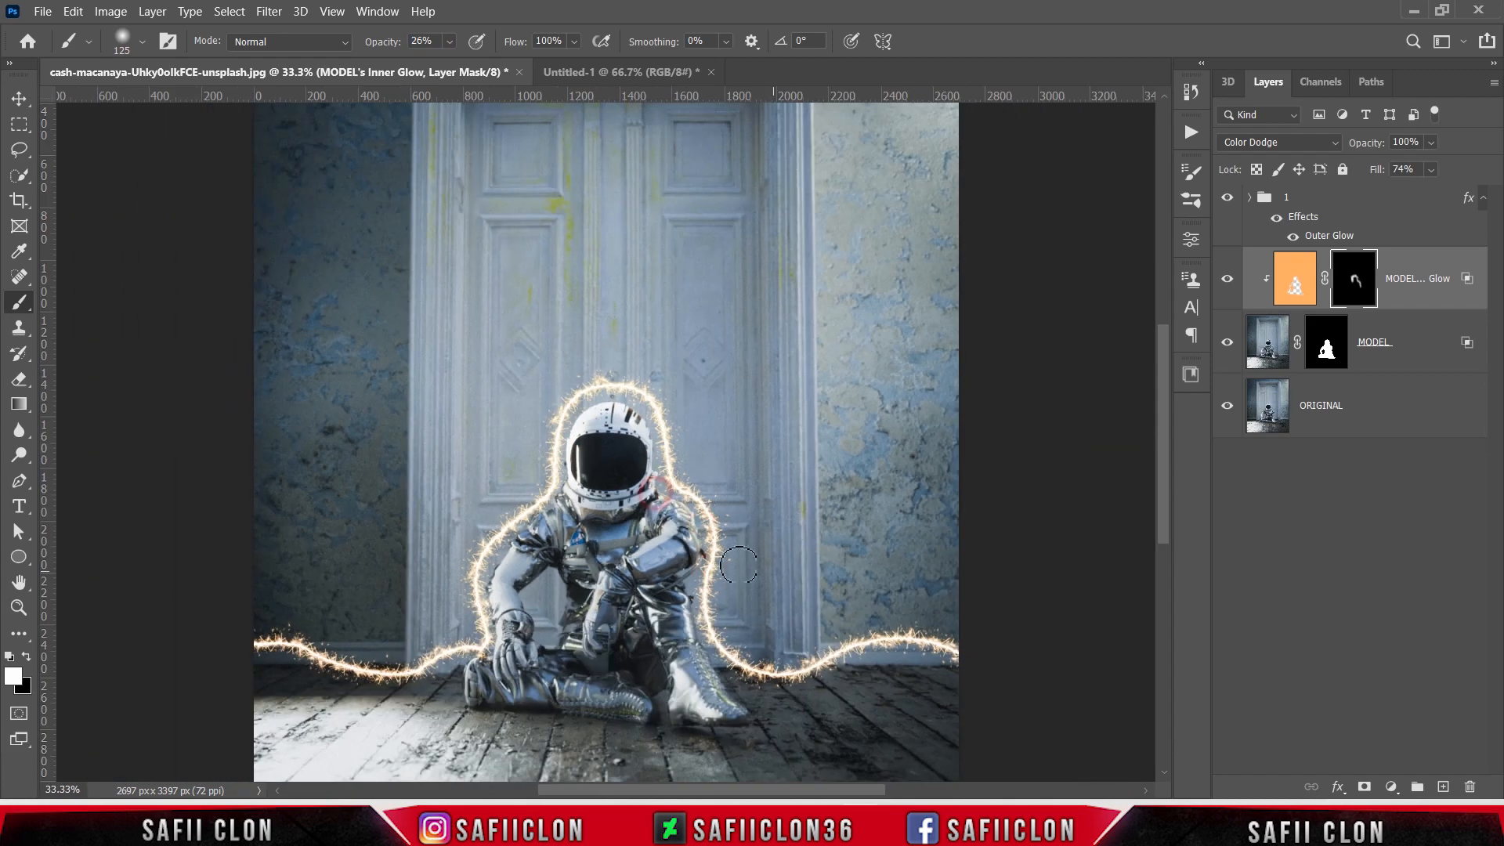
{"action": "left_click_drag", "start_coordinate": [689, 549], "coordinate": [714, 662]}
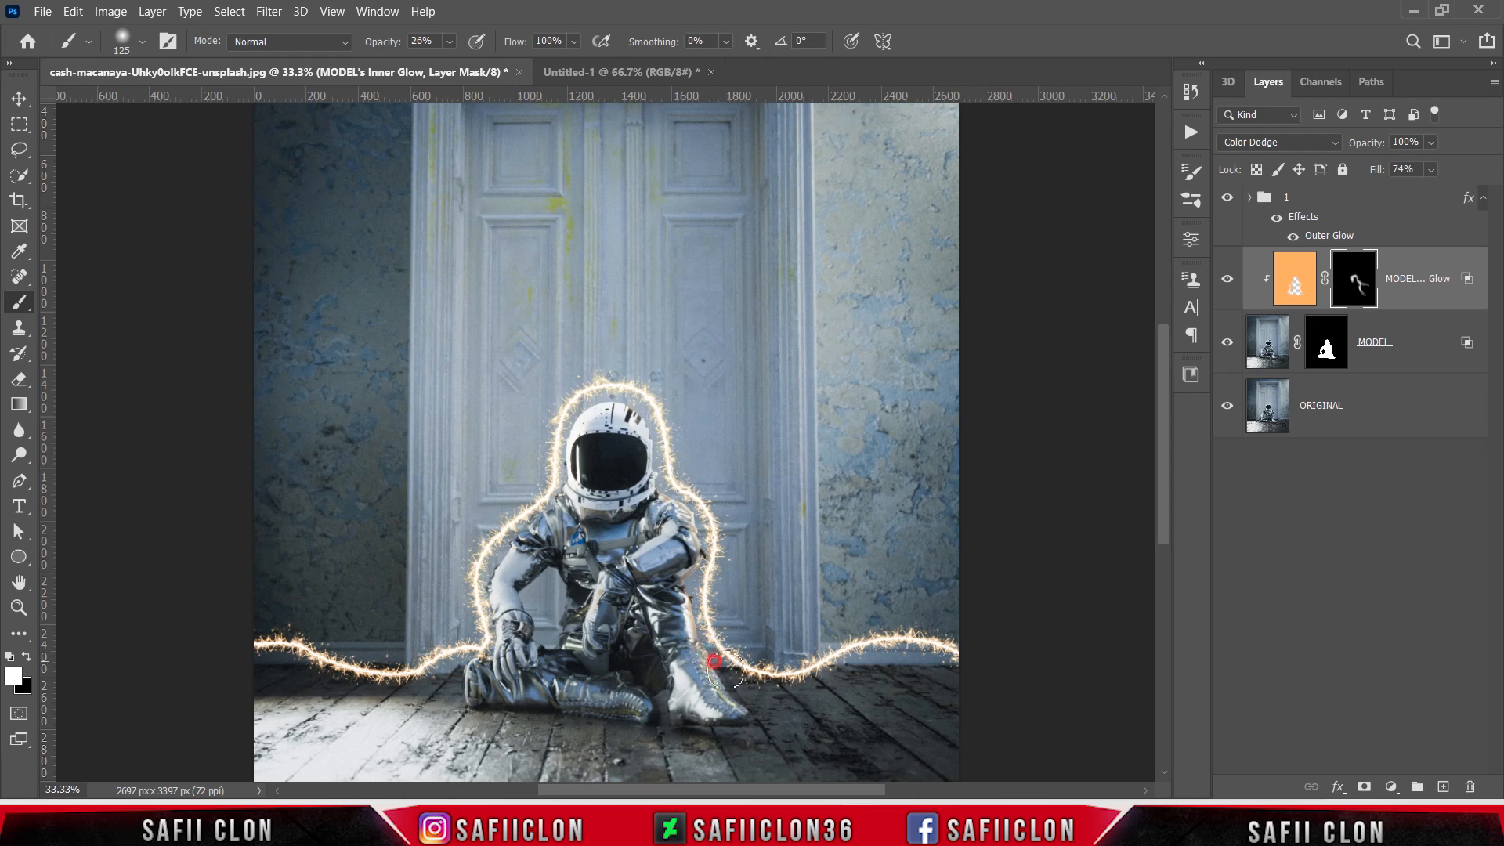
{"action": "mouse_move", "coordinate": [479, 664]}
{"action": "left_mouse_down"}
{"action": "mouse_move", "coordinate": [494, 637]}
{"action": "mouse_move", "coordinate": [488, 558]}
{"action": "mouse_move", "coordinate": [481, 608]}
{"action": "mouse_move", "coordinate": [512, 541]}
{"action": "mouse_move", "coordinate": [555, 517]}
{"action": "mouse_move", "coordinate": [556, 486]}
{"action": "mouse_move", "coordinate": [547, 525]}
{"action": "mouse_move", "coordinate": [566, 496]}
{"action": "left_mouse_up"}
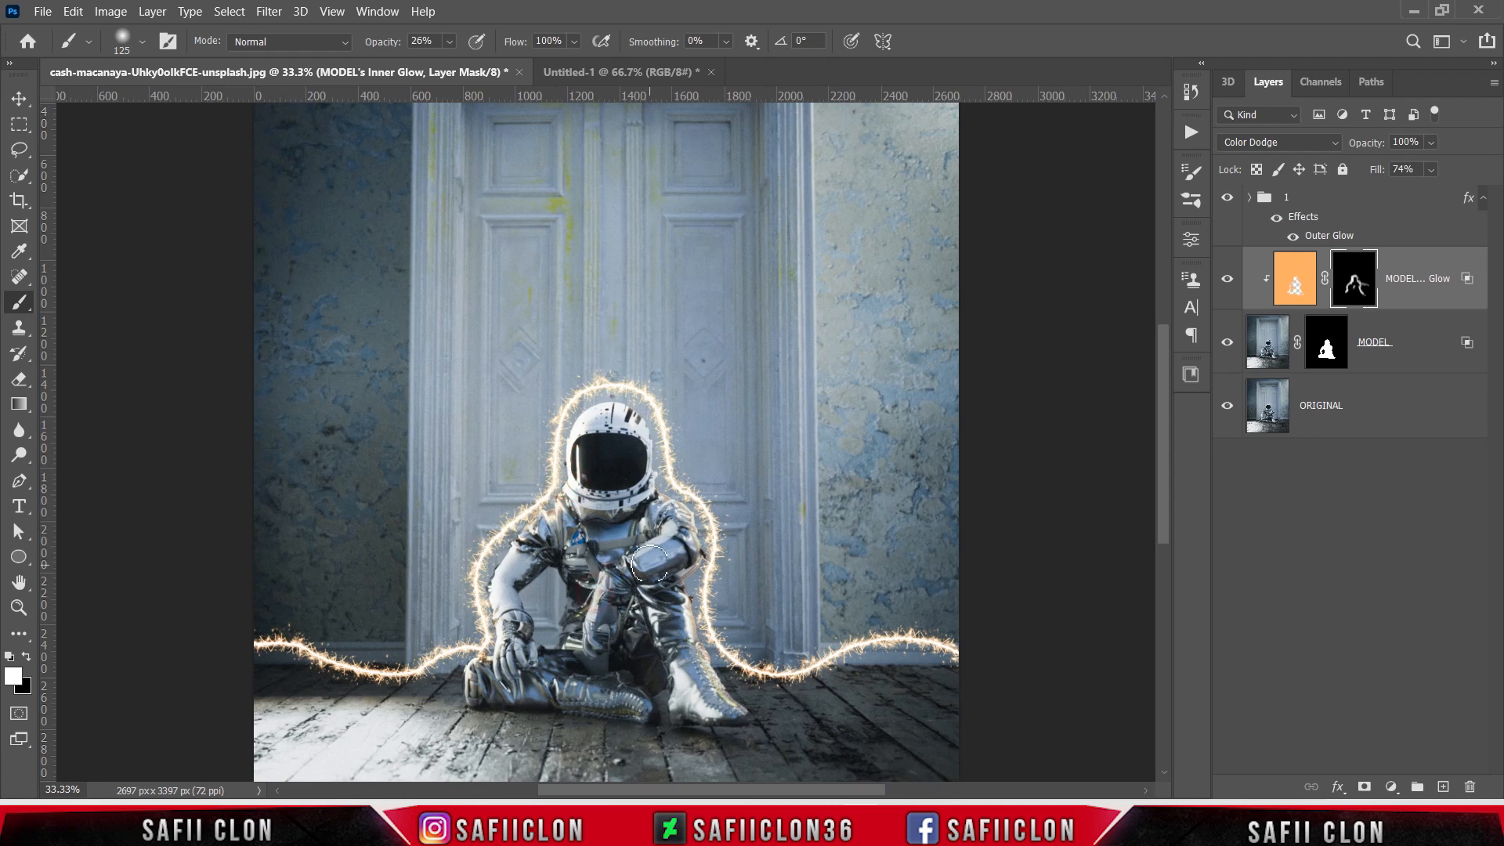
{"action": "left_click_drag", "start_coordinate": [539, 575], "coordinate": [526, 525]}
{"action": "mouse_move", "coordinate": [539, 655]}
{"action": "left_mouse_down"}
{"action": "mouse_move", "coordinate": [513, 620]}
{"action": "mouse_move", "coordinate": [529, 623]}
{"action": "mouse_move", "coordinate": [506, 611]}
{"action": "mouse_move", "coordinate": [473, 684]}
{"action": "left_mouse_up"}
{"action": "left_click_drag", "start_coordinate": [725, 704], "coordinate": [737, 710]}
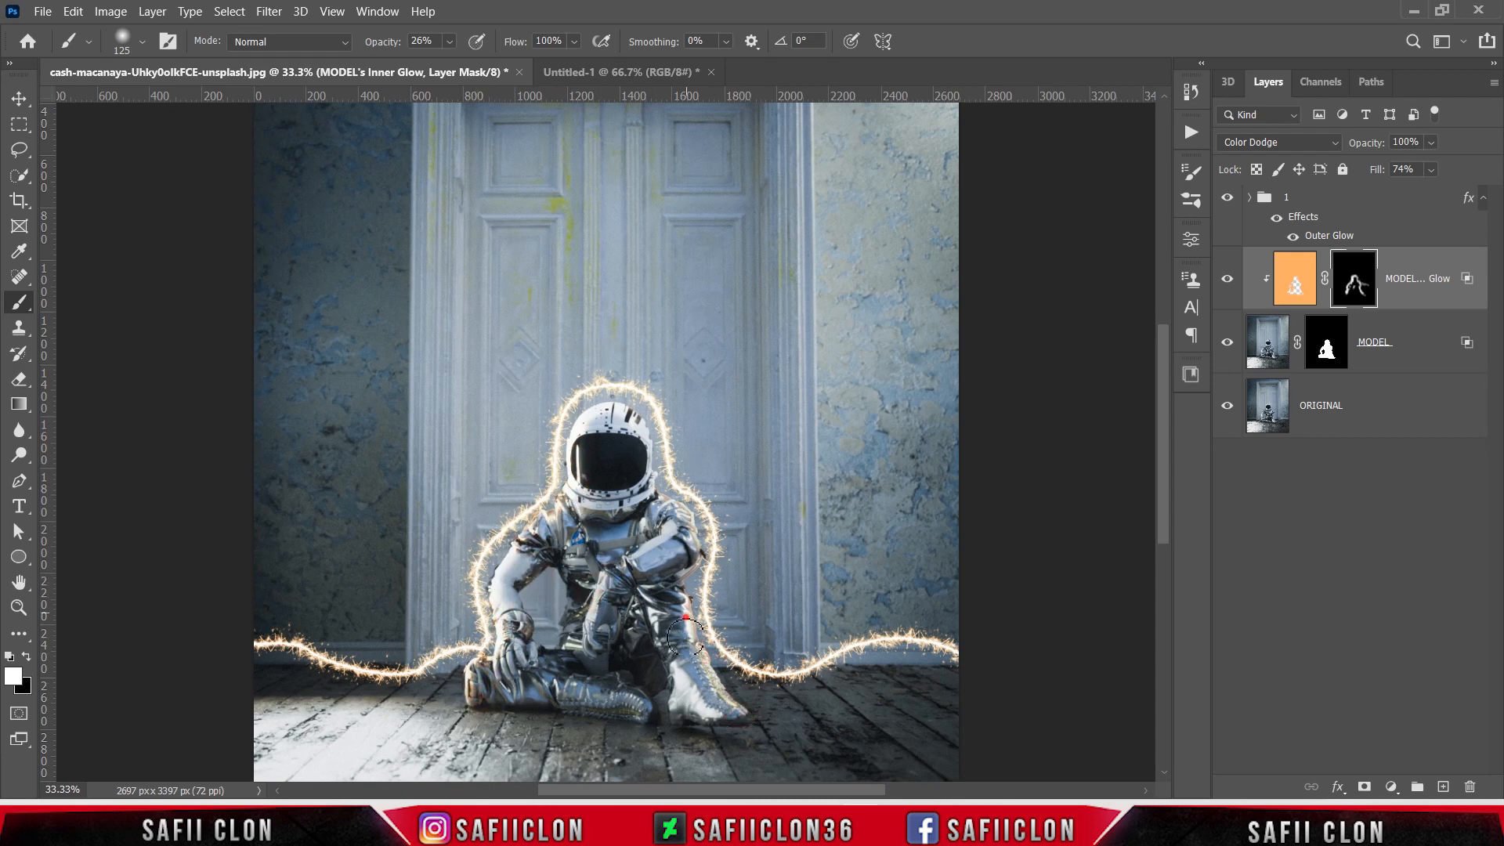
{"action": "left_click_drag", "start_coordinate": [687, 617], "coordinate": [684, 568]}
{"action": "left_click_drag", "start_coordinate": [639, 462], "coordinate": [641, 491]}
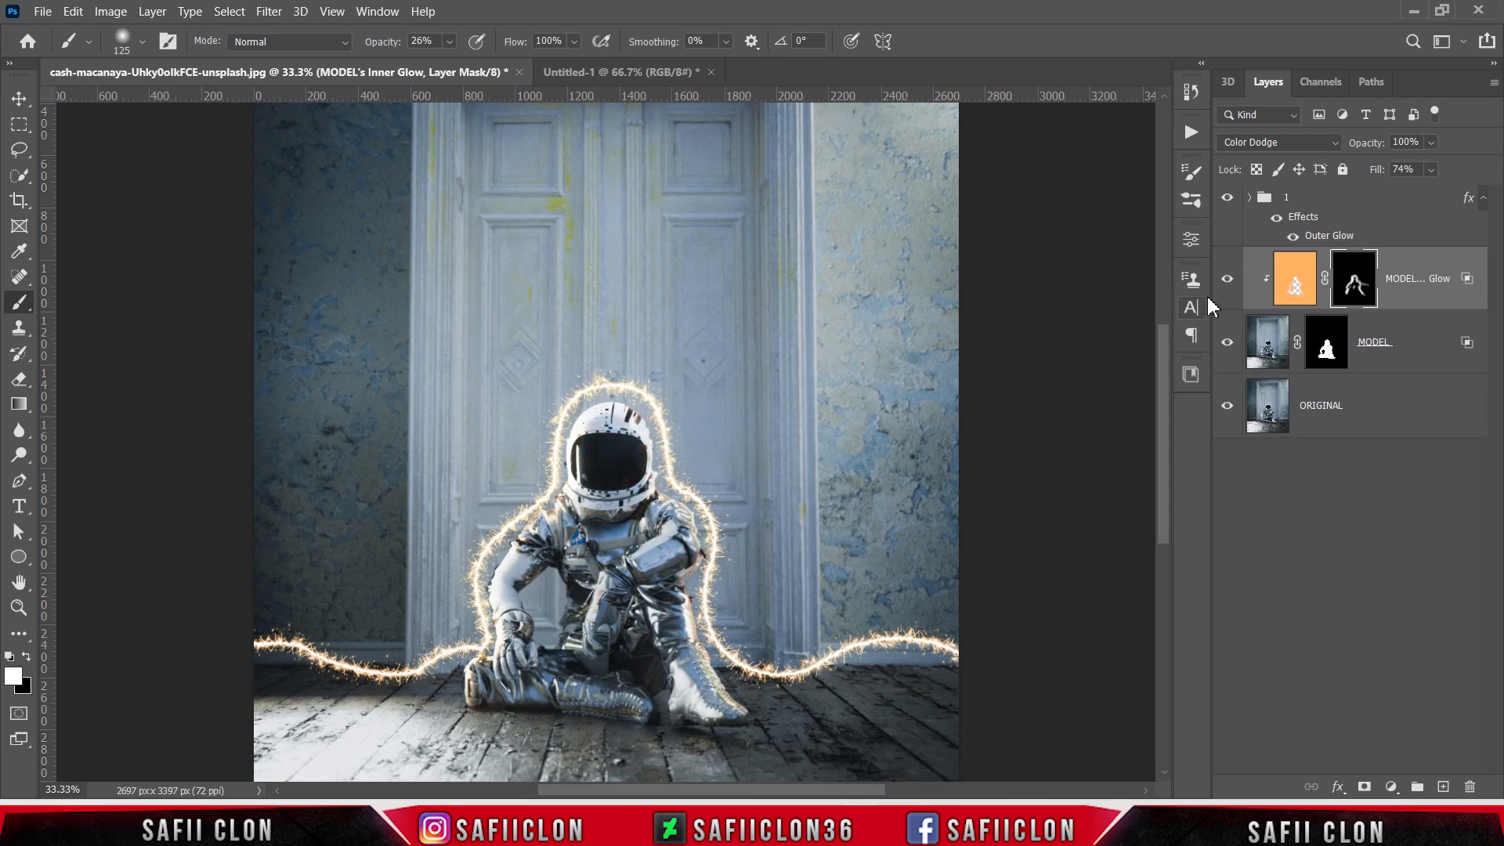
- Compare the astronaut with and without the inner glow layer
{"action": "left_click", "coordinate": [1227, 279]}
{"action": "left_click", "coordinate": [1228, 279]}
{"action": "left_click", "coordinate": [1228, 279]}
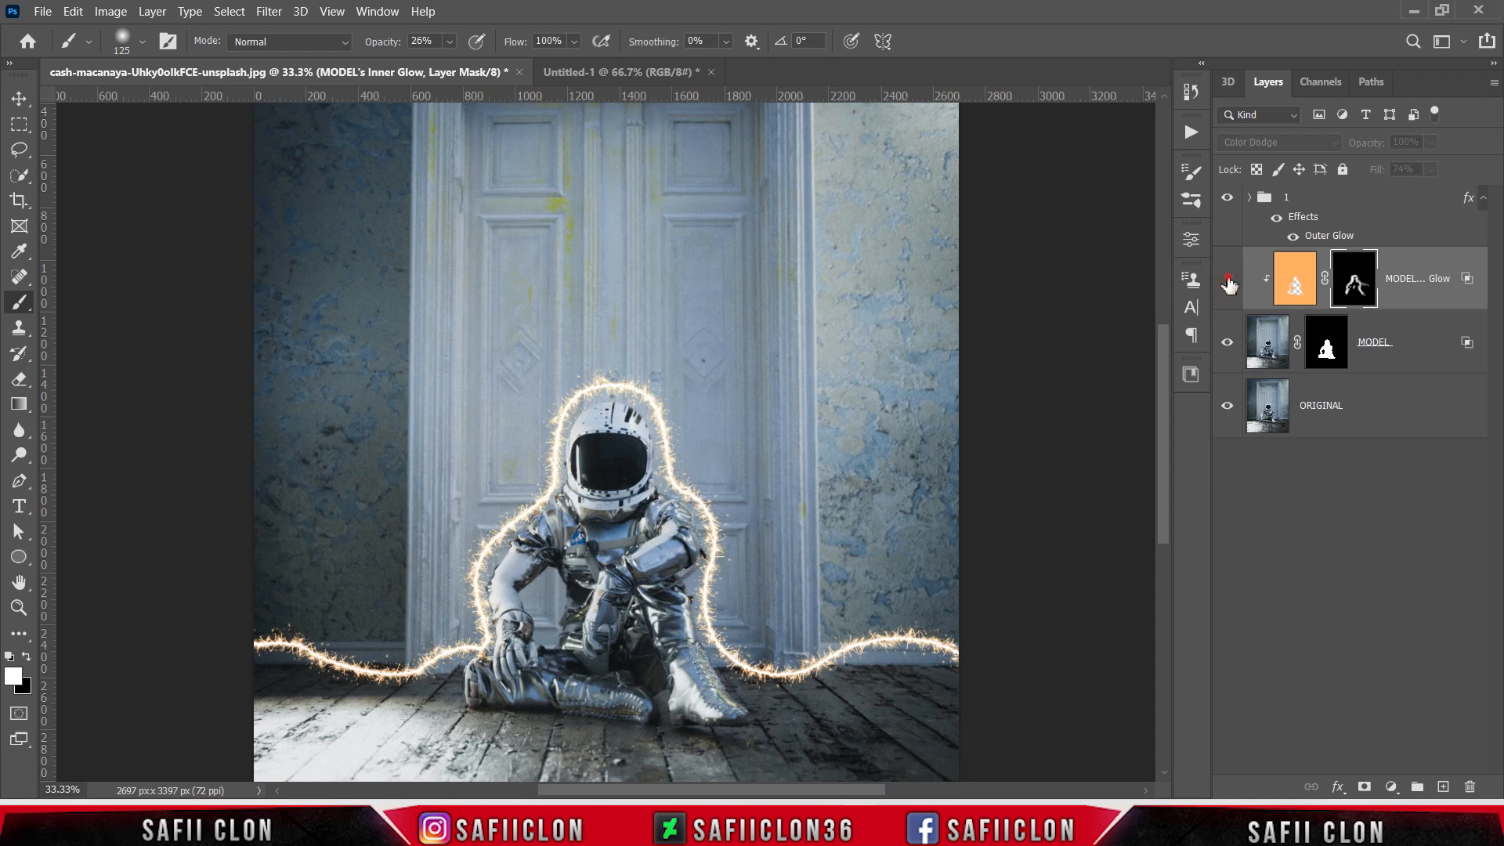
{"action": "left_click", "coordinate": [1228, 279]}
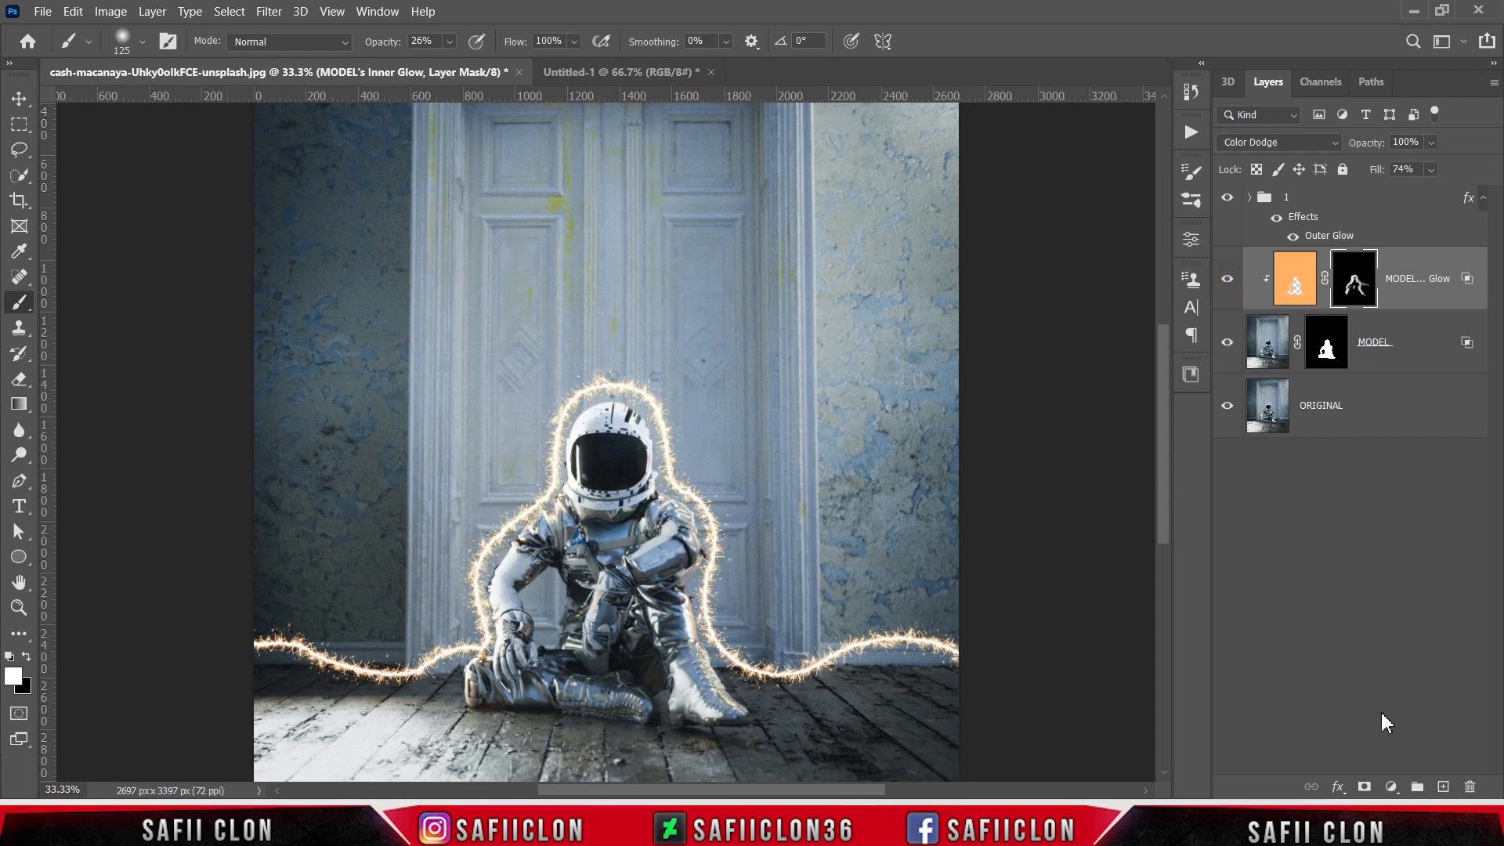
- Add a new layer above the inner glow layer and clip it to the MODEL layer
{"action": "left_click", "coordinate": [1444, 788]}
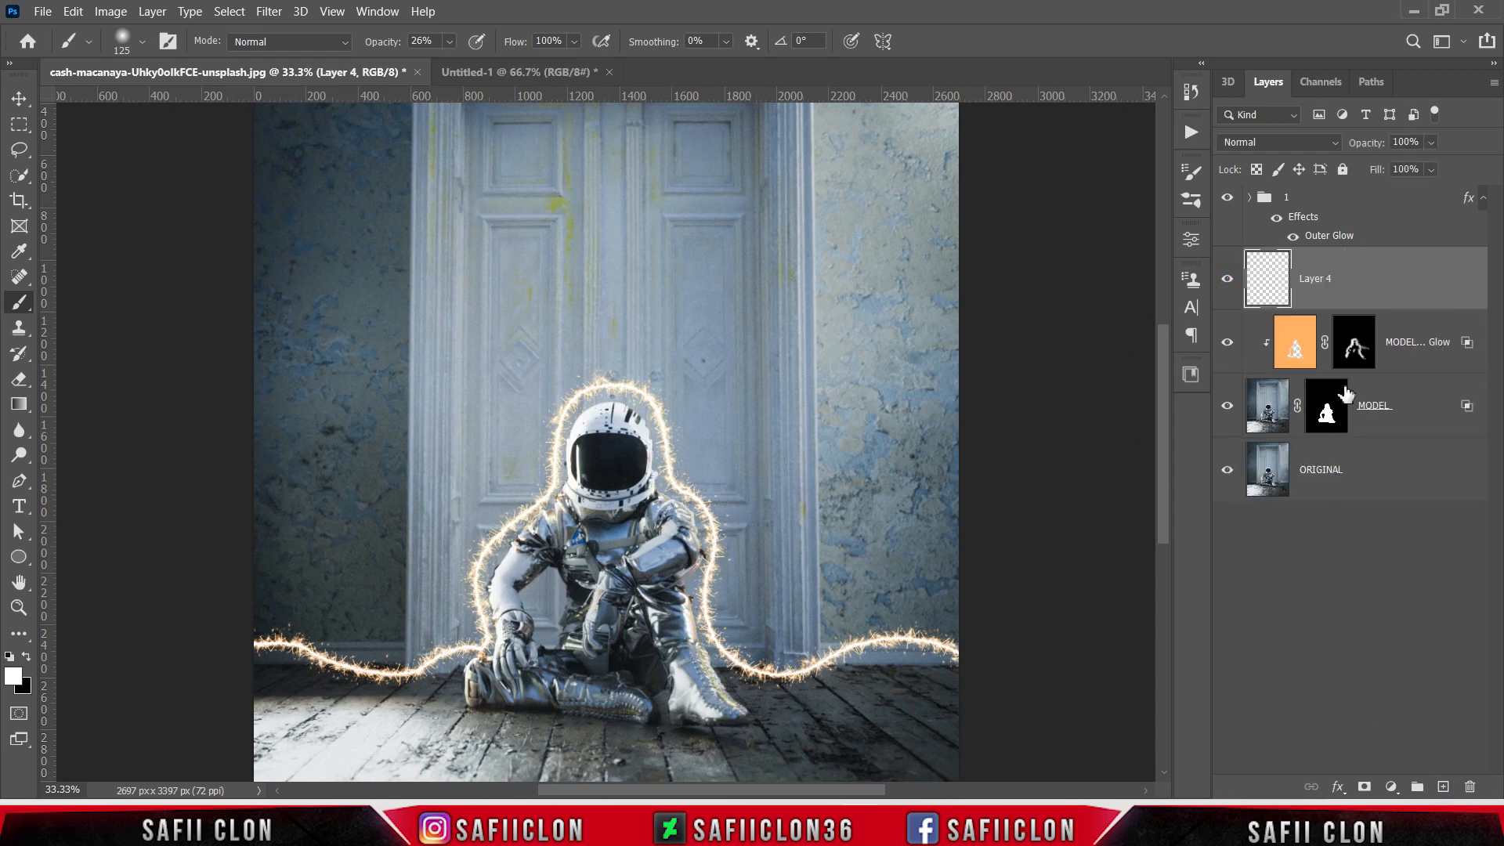
{"action": "right_click", "coordinate": [1363, 284]}
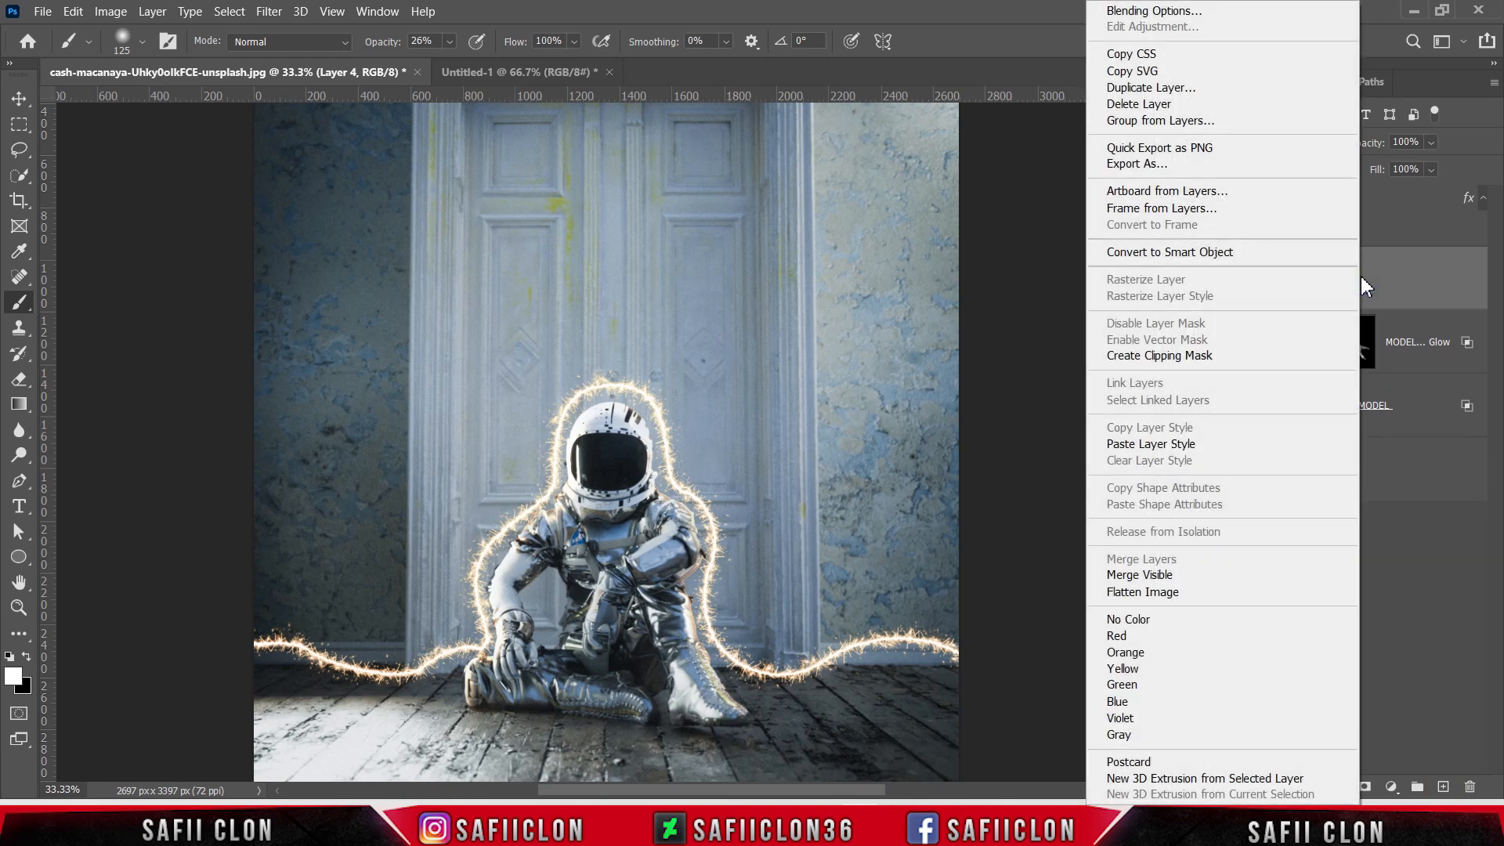
{"action": "left_click", "coordinate": [1145, 359]}
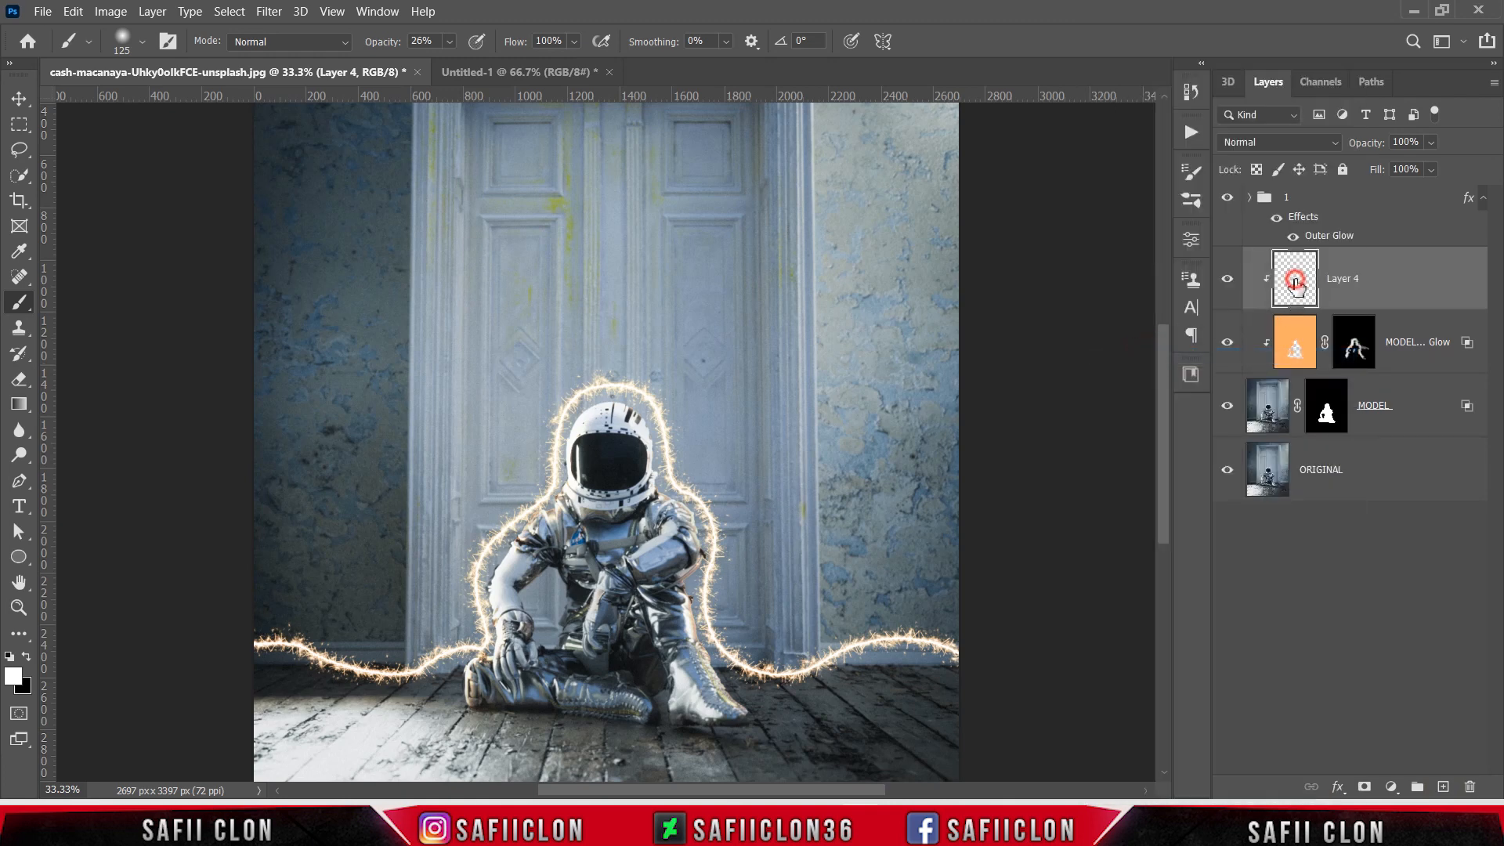
- Set up the Brush tool with the Soft Round brush at 120 px and 17% opacity
{"action": "right_click", "coordinate": [21, 304]}
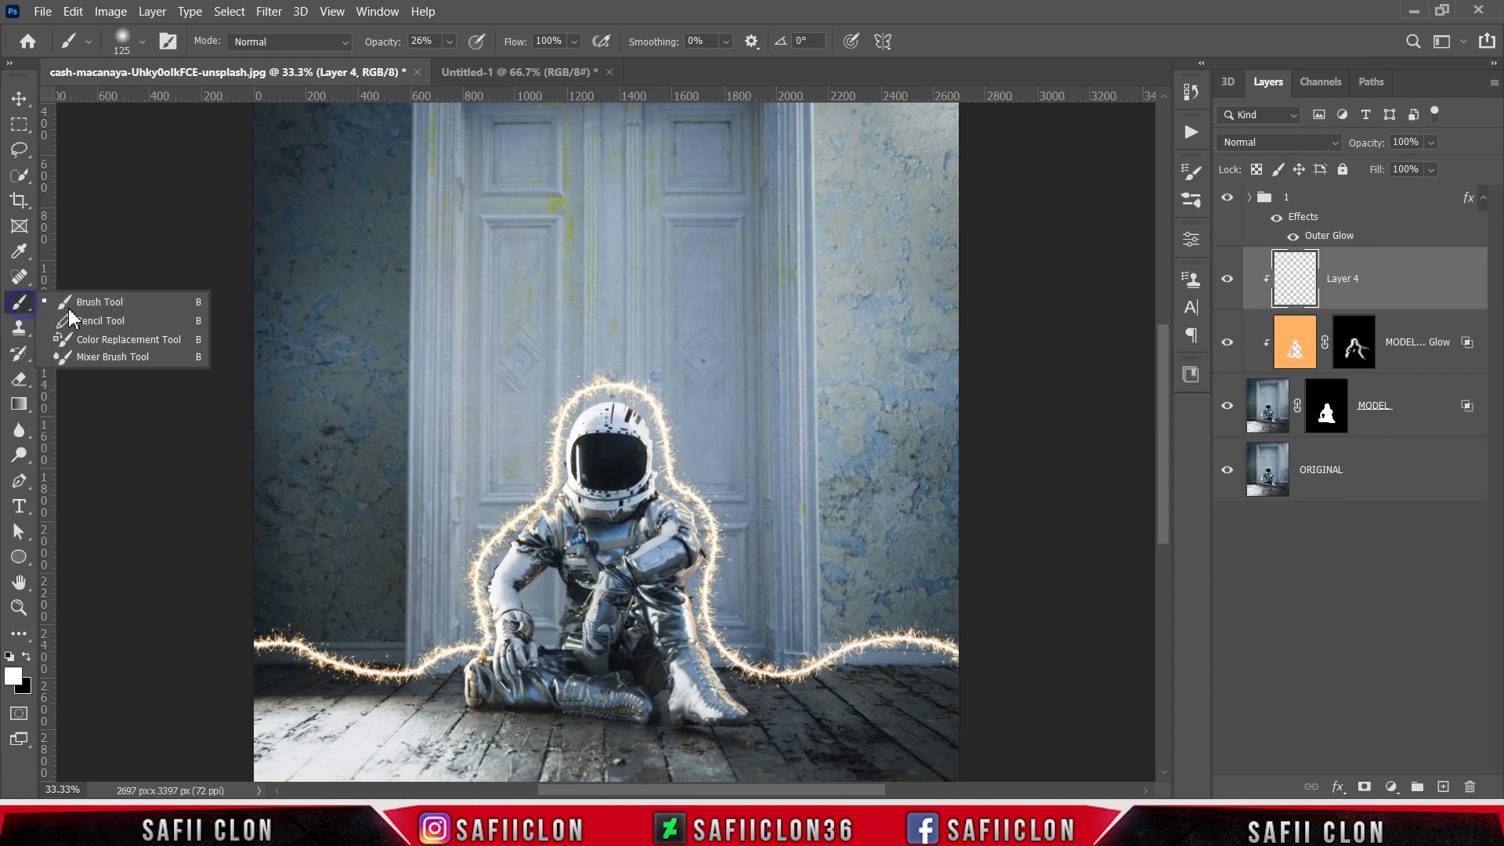
{"action": "left_click", "coordinate": [90, 306]}
{"action": "left_click", "coordinate": [142, 42]}
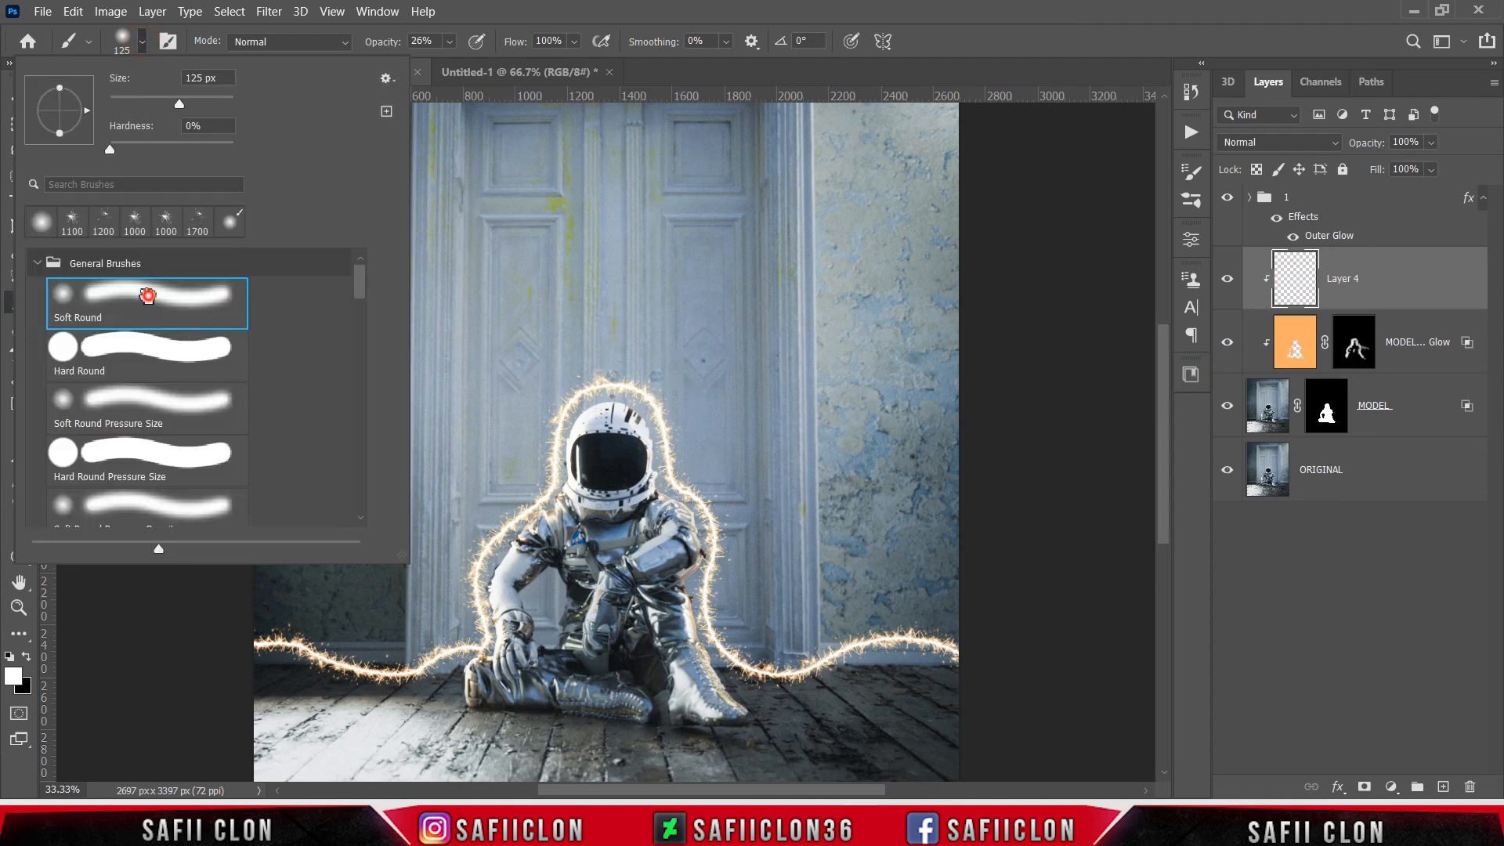
{"action": "left_click", "coordinate": [147, 296]}
{"action": "left_click", "coordinate": [144, 44]}
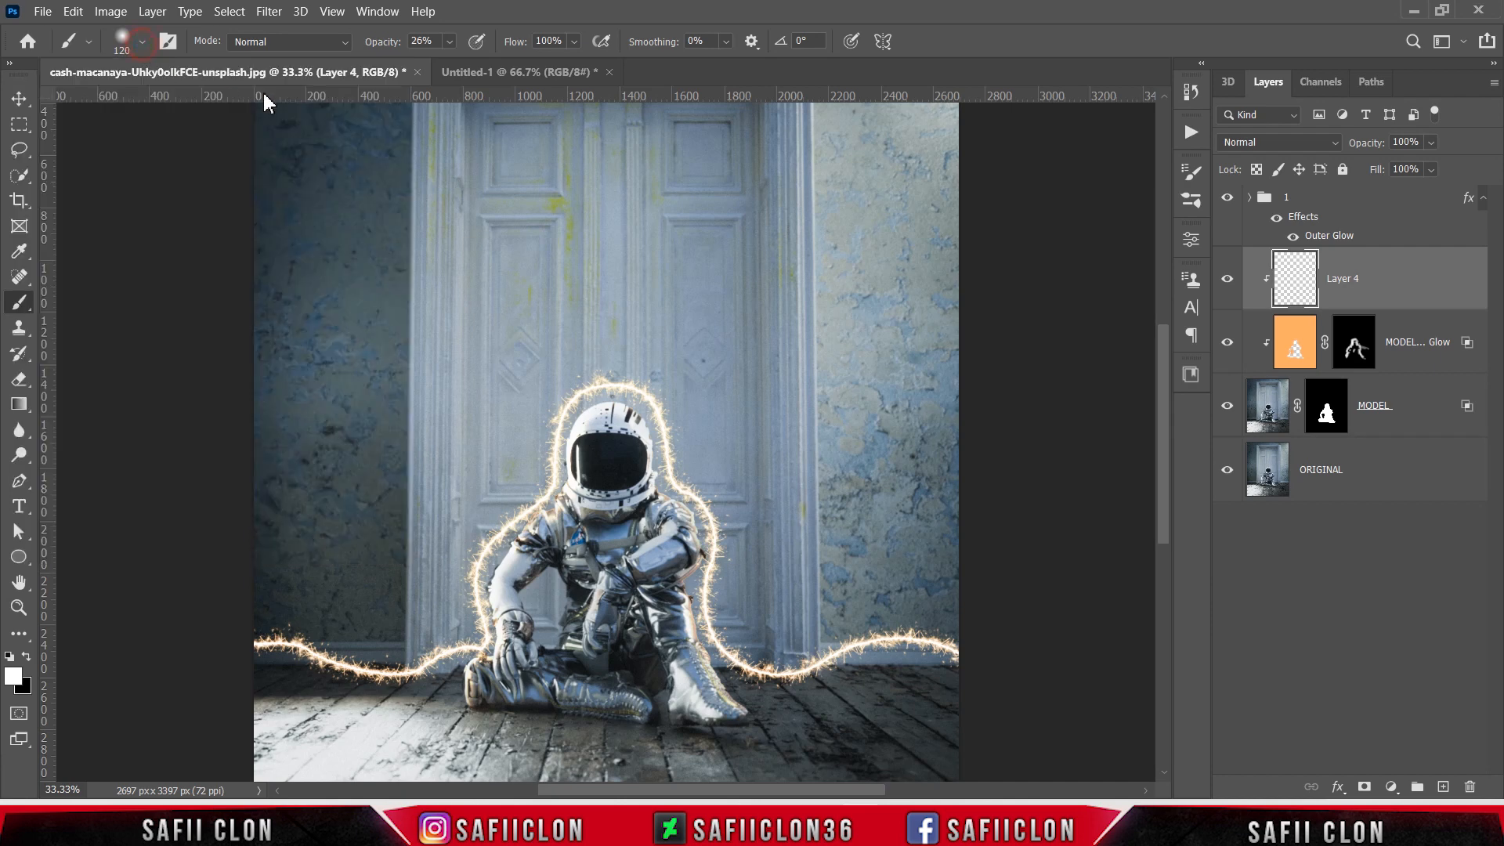
{"action": "left_click", "coordinate": [450, 41]}
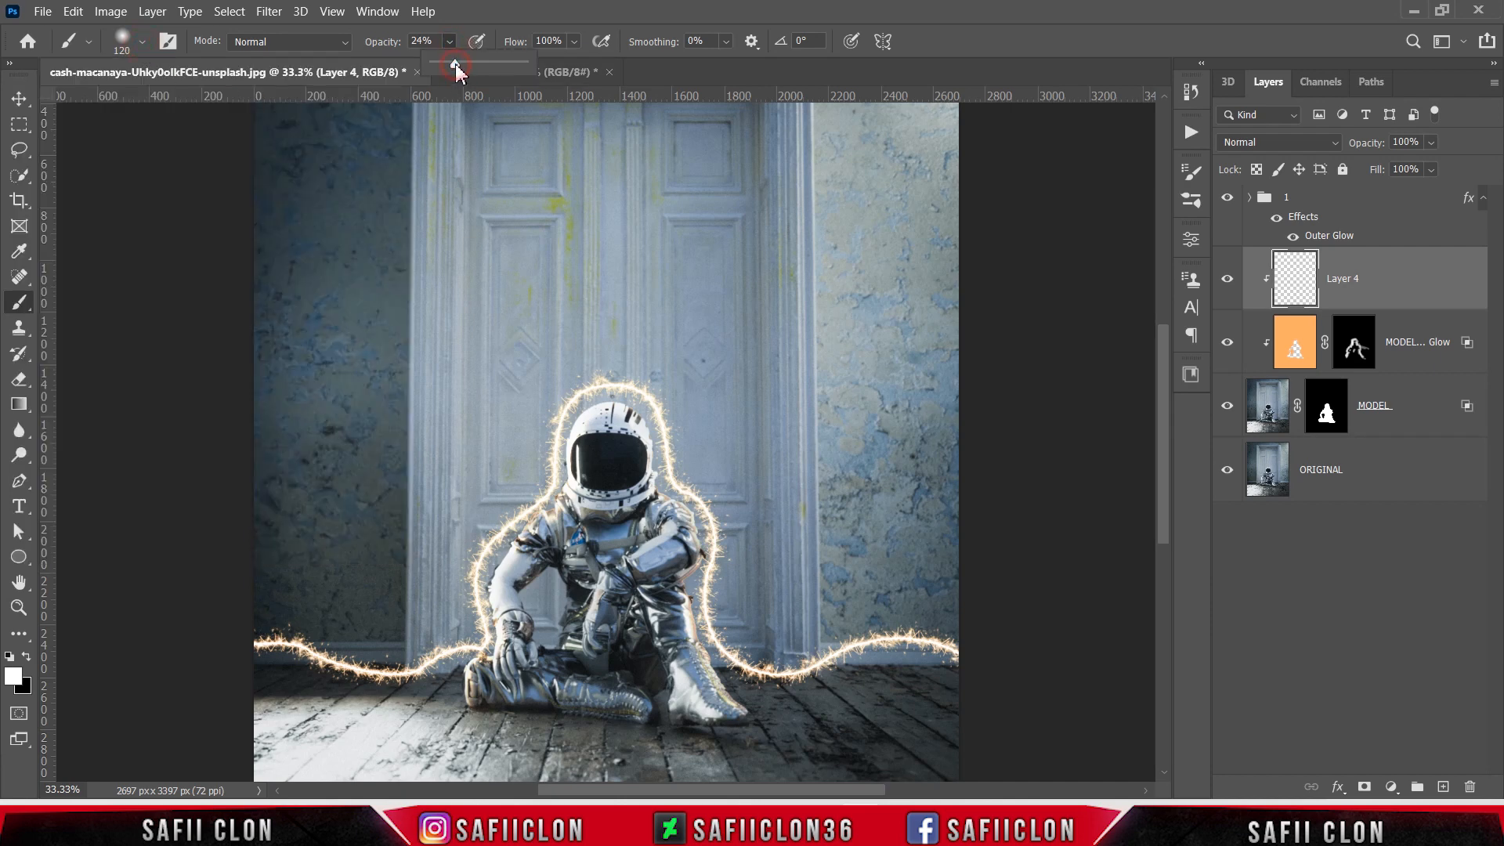
{"action": "left_click_drag", "start_coordinate": [450, 61], "coordinate": [448, 62]}
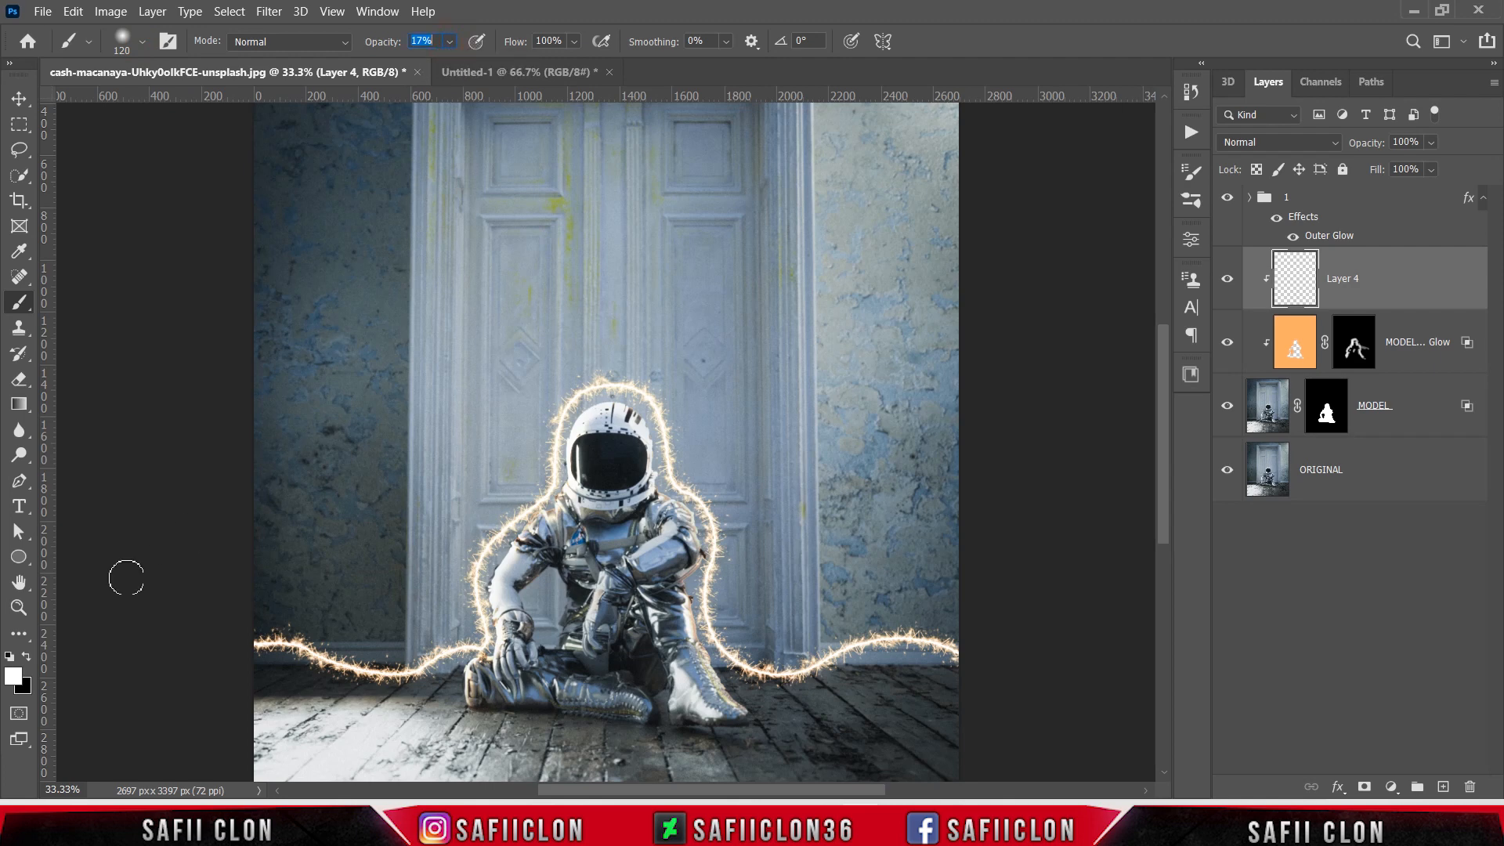
- Set the foreground colour to the light orange ffc261, starting from a colour sampled from the sparks
{"action": "left_click", "coordinate": [15, 682]}
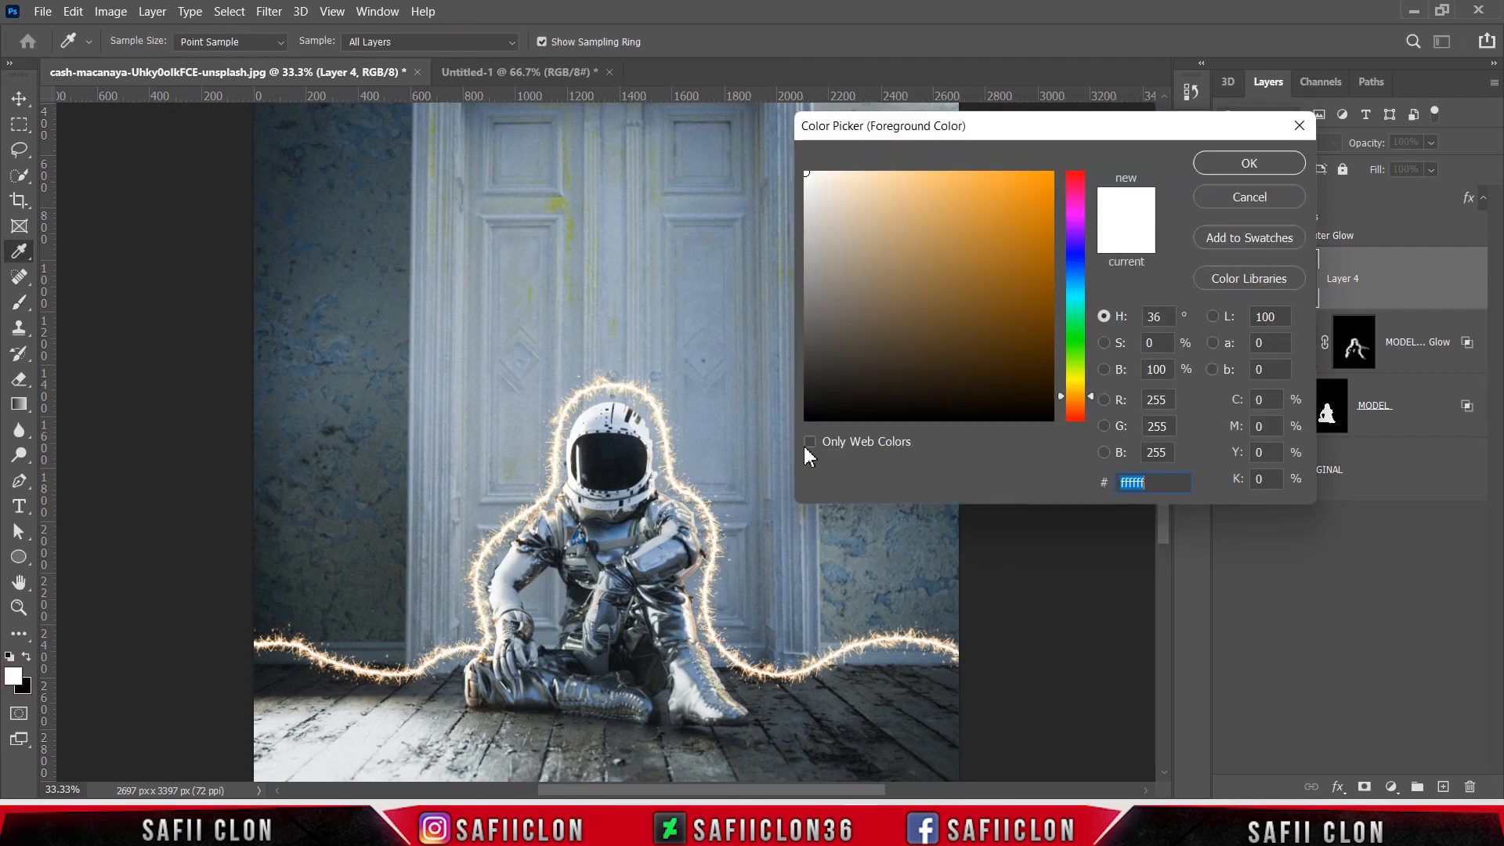
{"action": "left_click", "coordinate": [523, 512]}
{"action": "left_click_drag", "start_coordinate": [890, 195], "coordinate": [963, 154]}
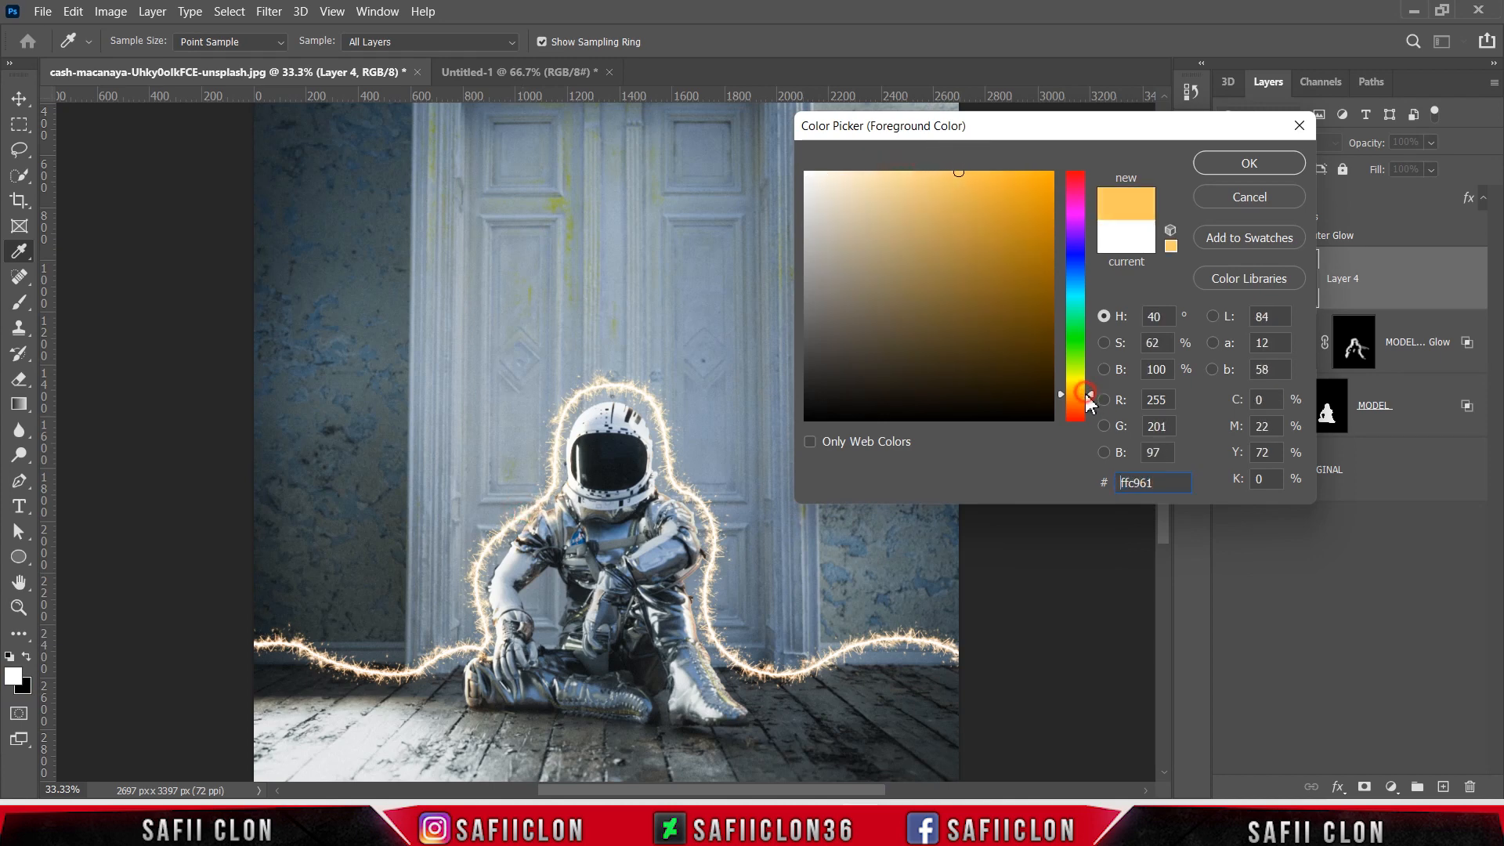
{"action": "left_click_drag", "start_coordinate": [1089, 403], "coordinate": [1089, 406]}
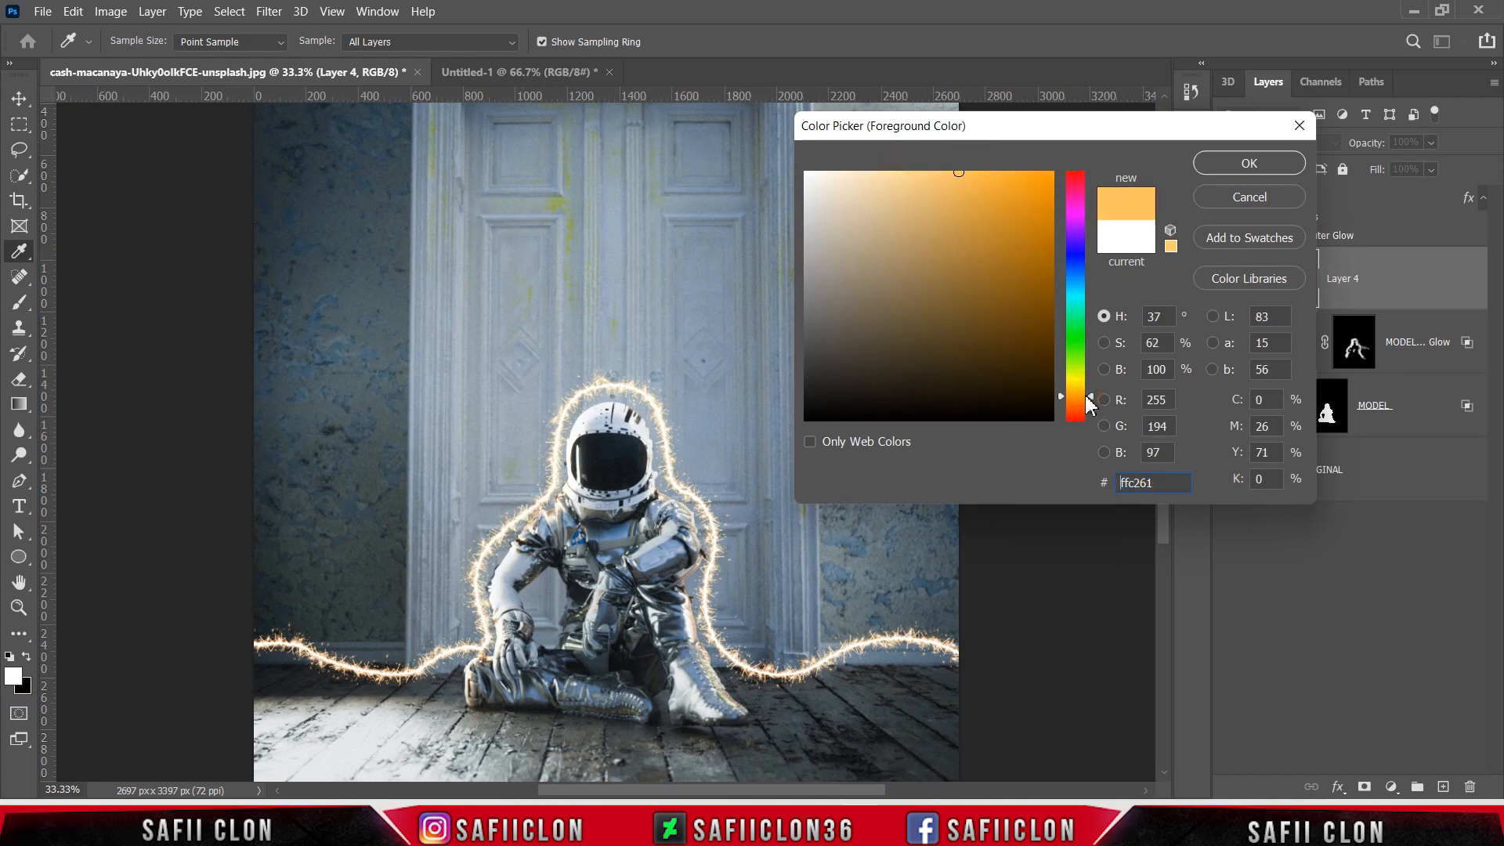
{"action": "left_click", "coordinate": [1232, 164]}
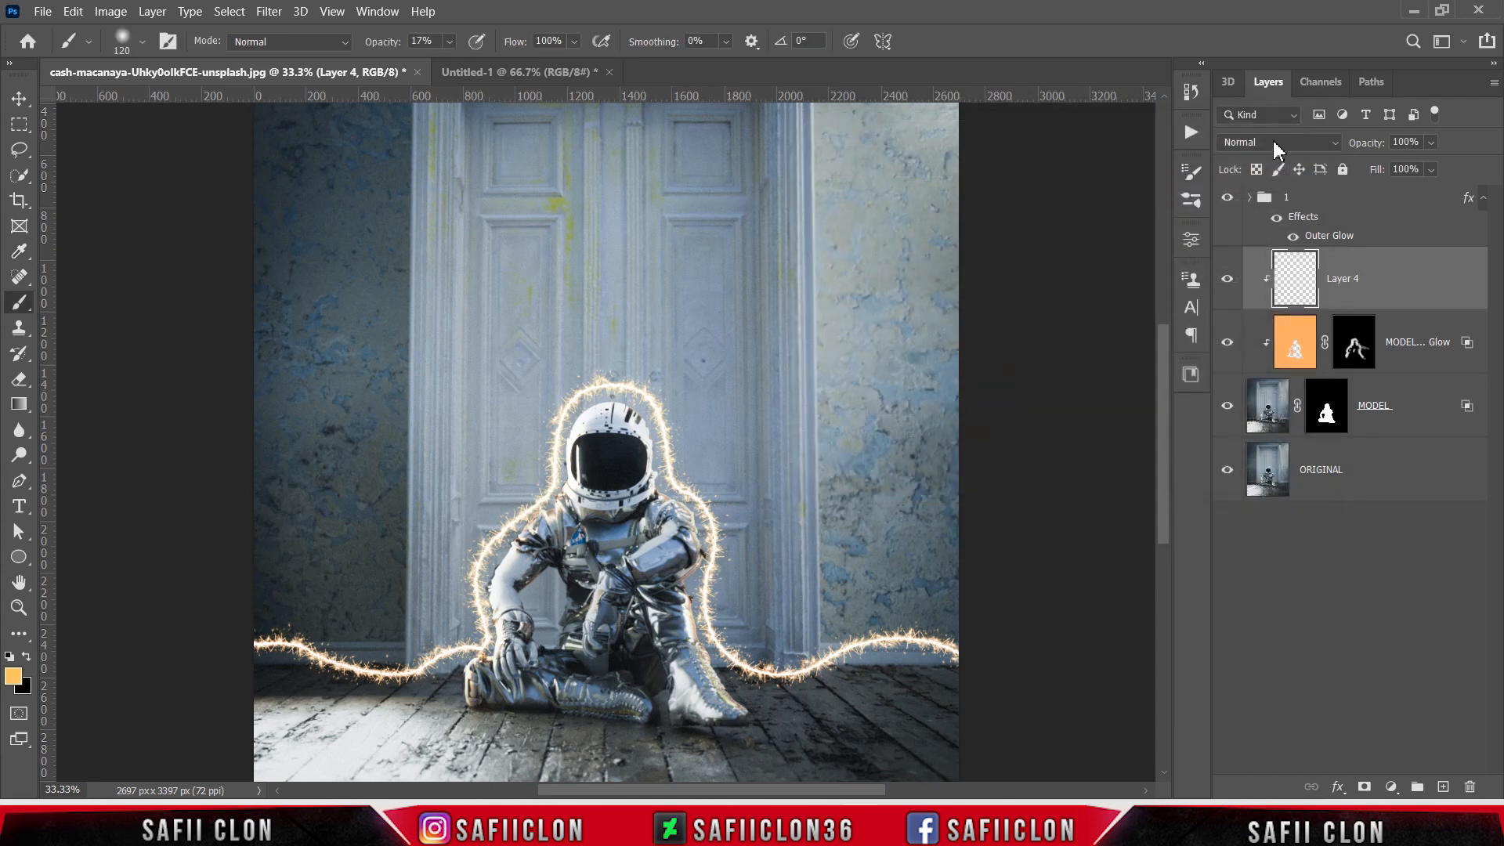
- Set Layer 4 to Color Dodge blend mode with 87% fill
{"action": "left_click", "coordinate": [1275, 144]}
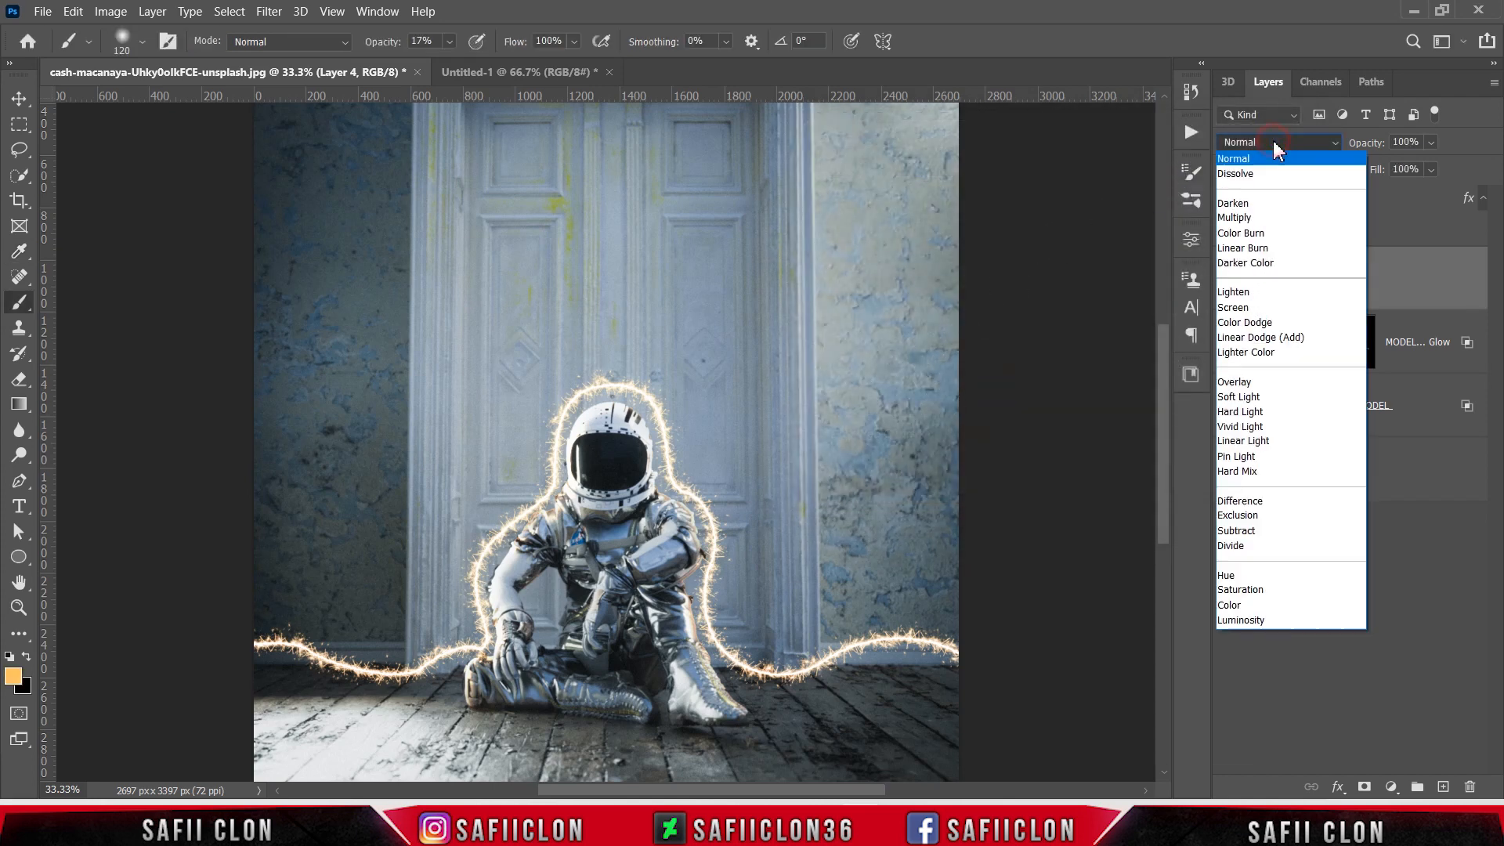
{"action": "left_click", "coordinate": [1249, 322]}
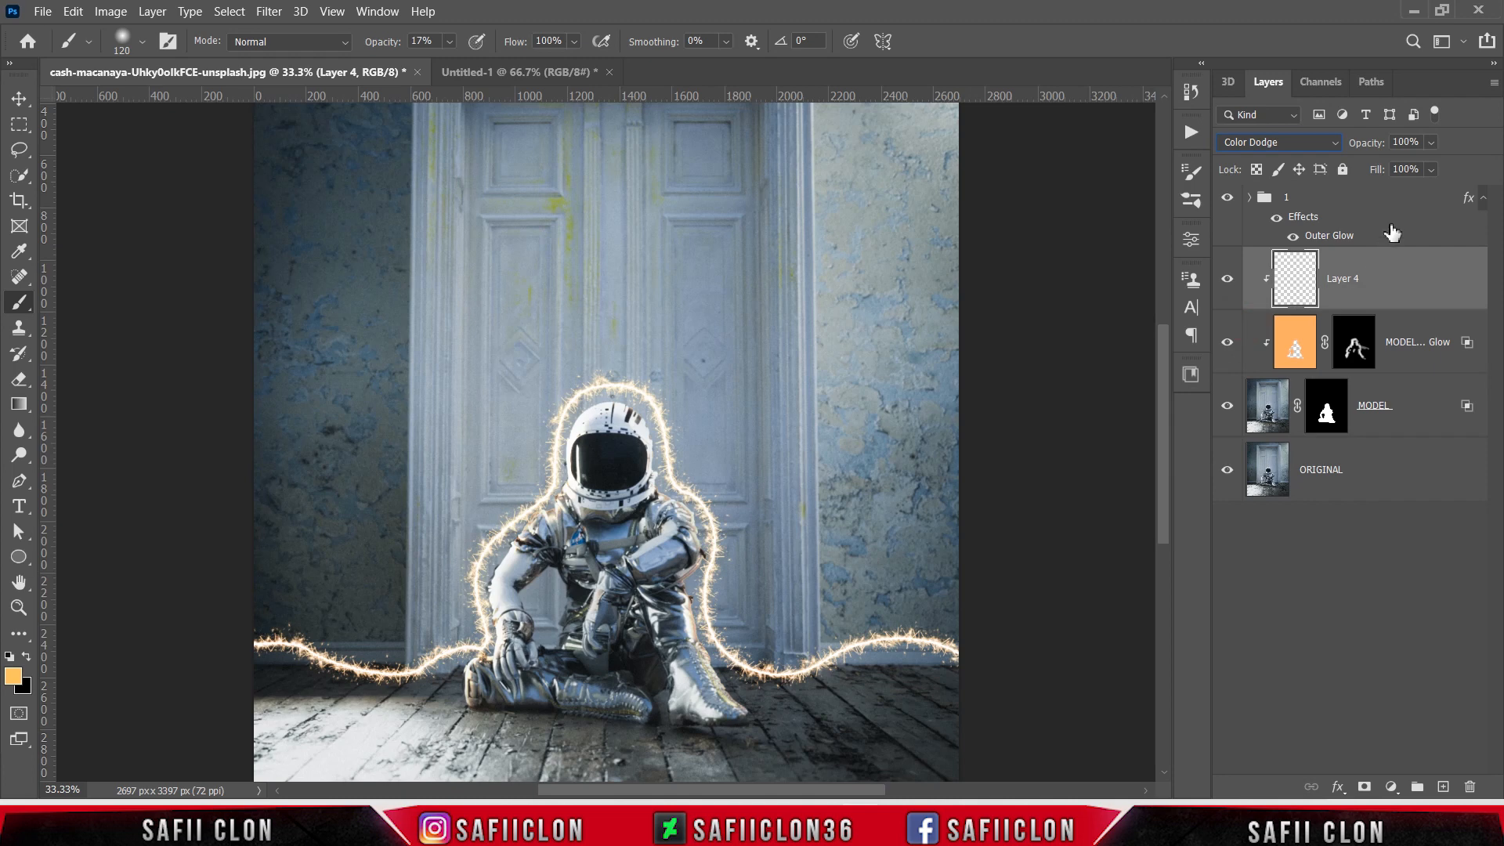
{"action": "left_click", "coordinate": [1431, 171]}
{"action": "left_click_drag", "start_coordinate": [1447, 190], "coordinate": [1442, 193]}
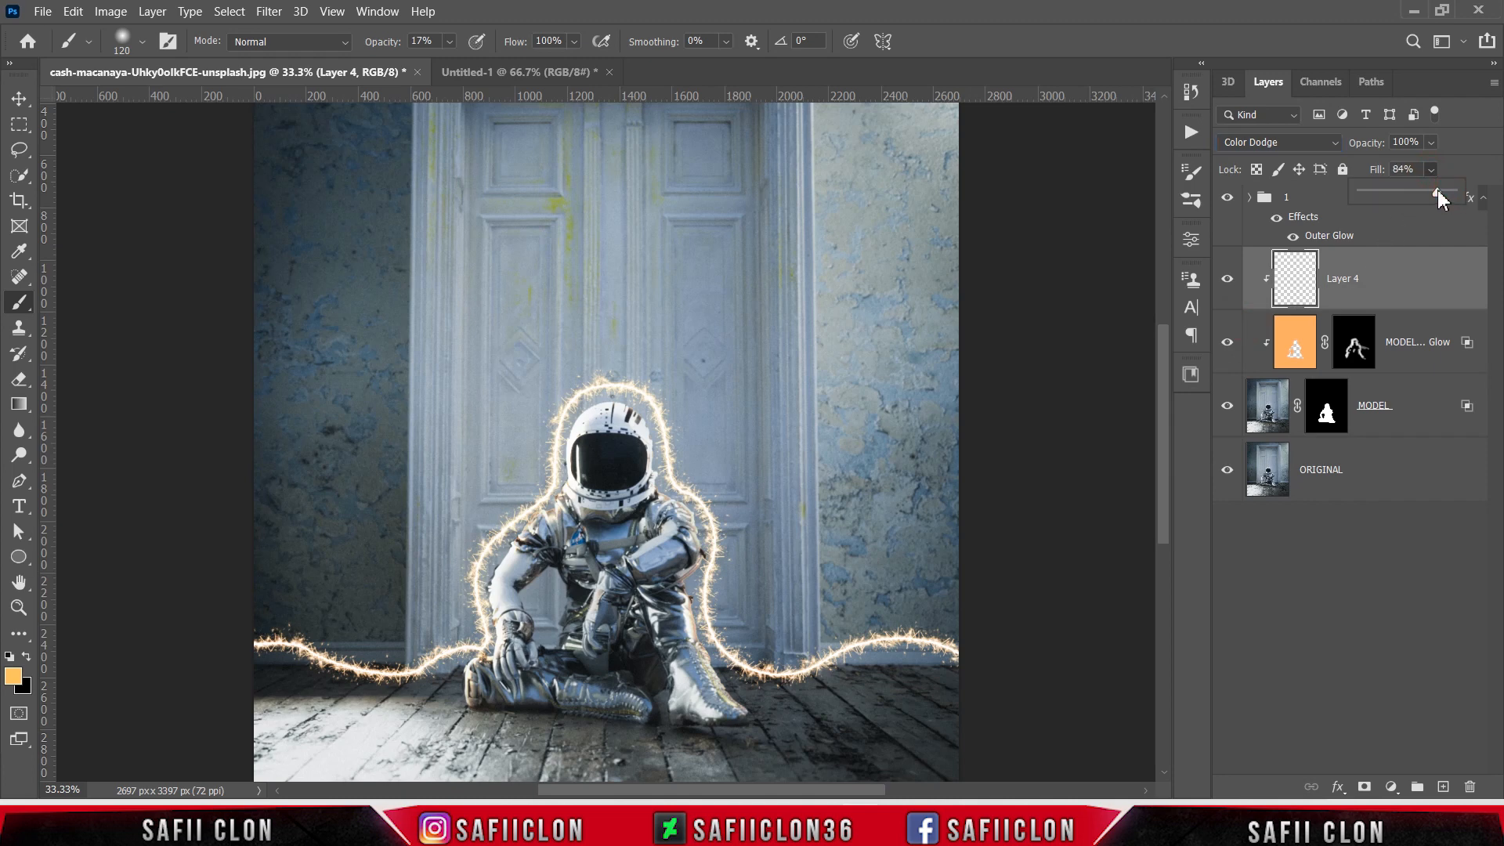
{"action": "left_click", "coordinate": [1433, 170]}
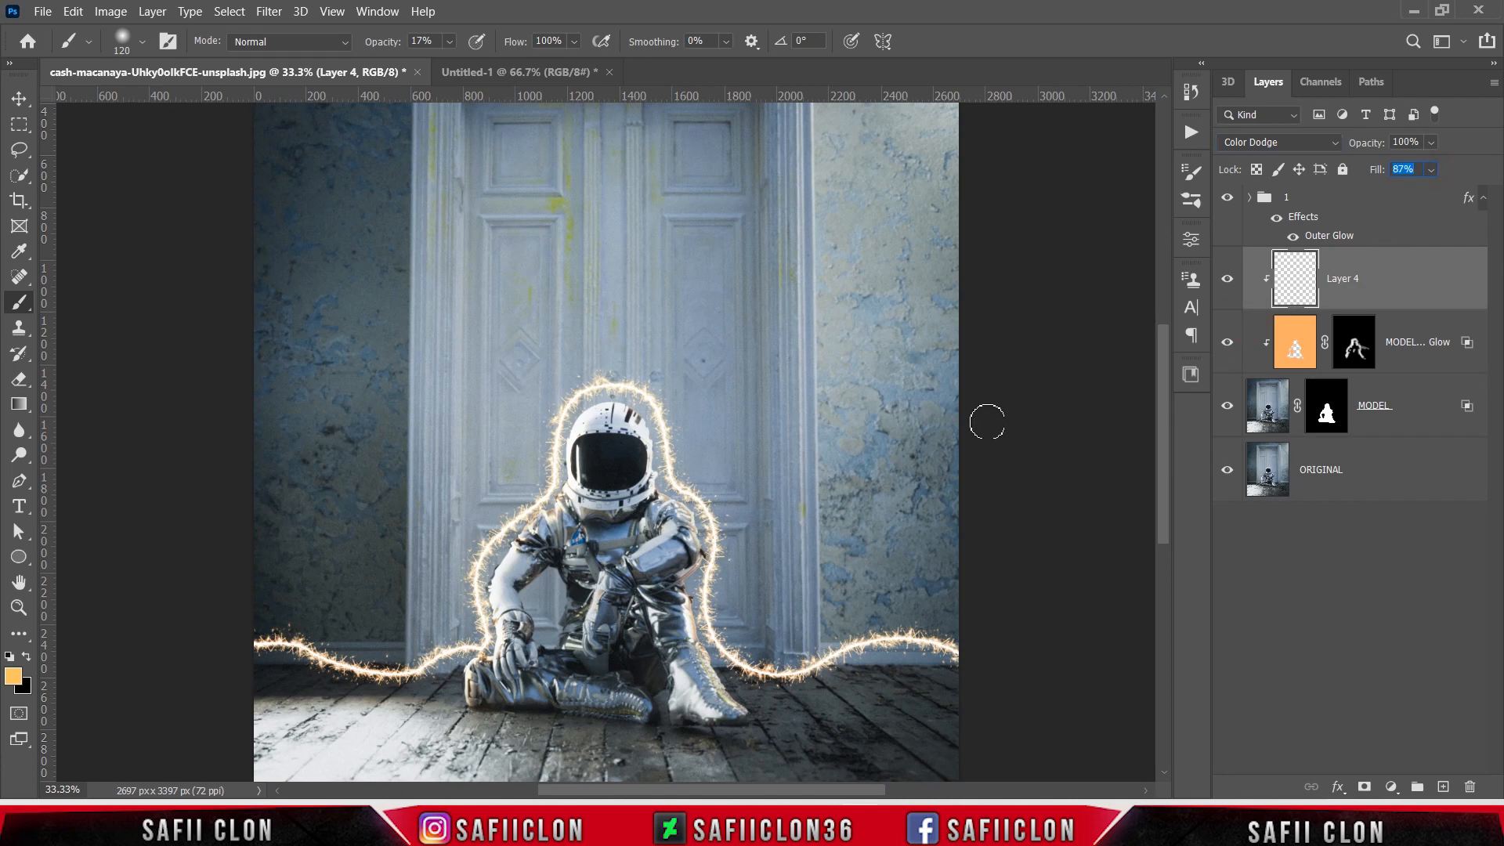
- Paint soft orange light on Layer 4 over the astronaut's visor and torso, using brush sizes between 200 and 300 px
{"action": "key", "text": "bracketright"}
{"action": "key", "text": "bracketright"}
{"action": "key", "text": "bracketright"}
{"action": "key", "text": "bracketright"}
{"action": "key", "text": "bracketright"}
{"action": "key", "text": "bracketright"}
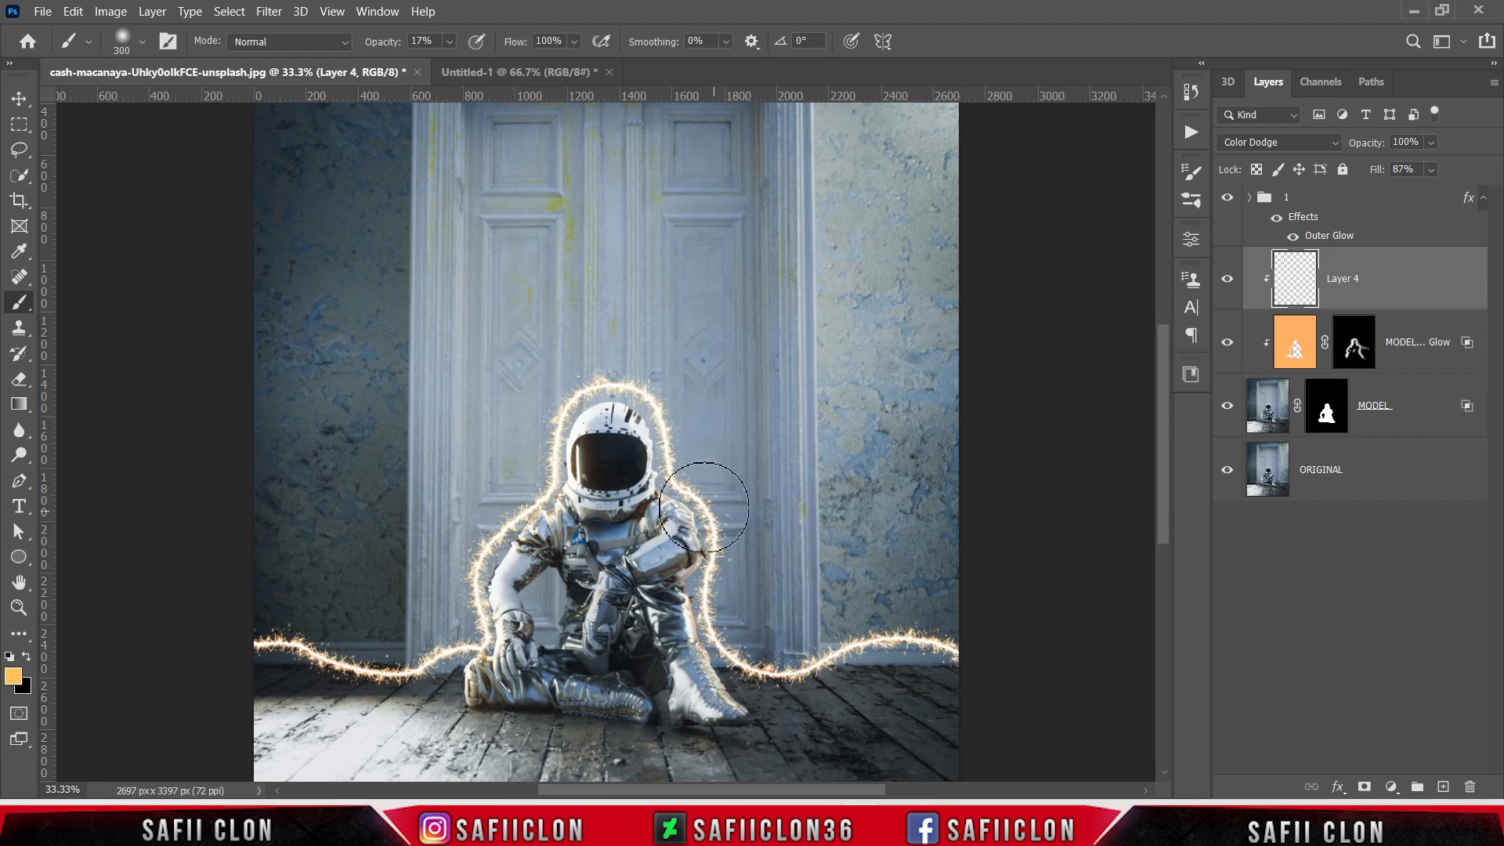
{"action": "left_click", "coordinate": [627, 460]}
{"action": "key", "text": "bracketleft"}
{"action": "key", "text": "bracketleft"}
{"action": "left_click_drag", "start_coordinate": [601, 455], "coordinate": [579, 445]}
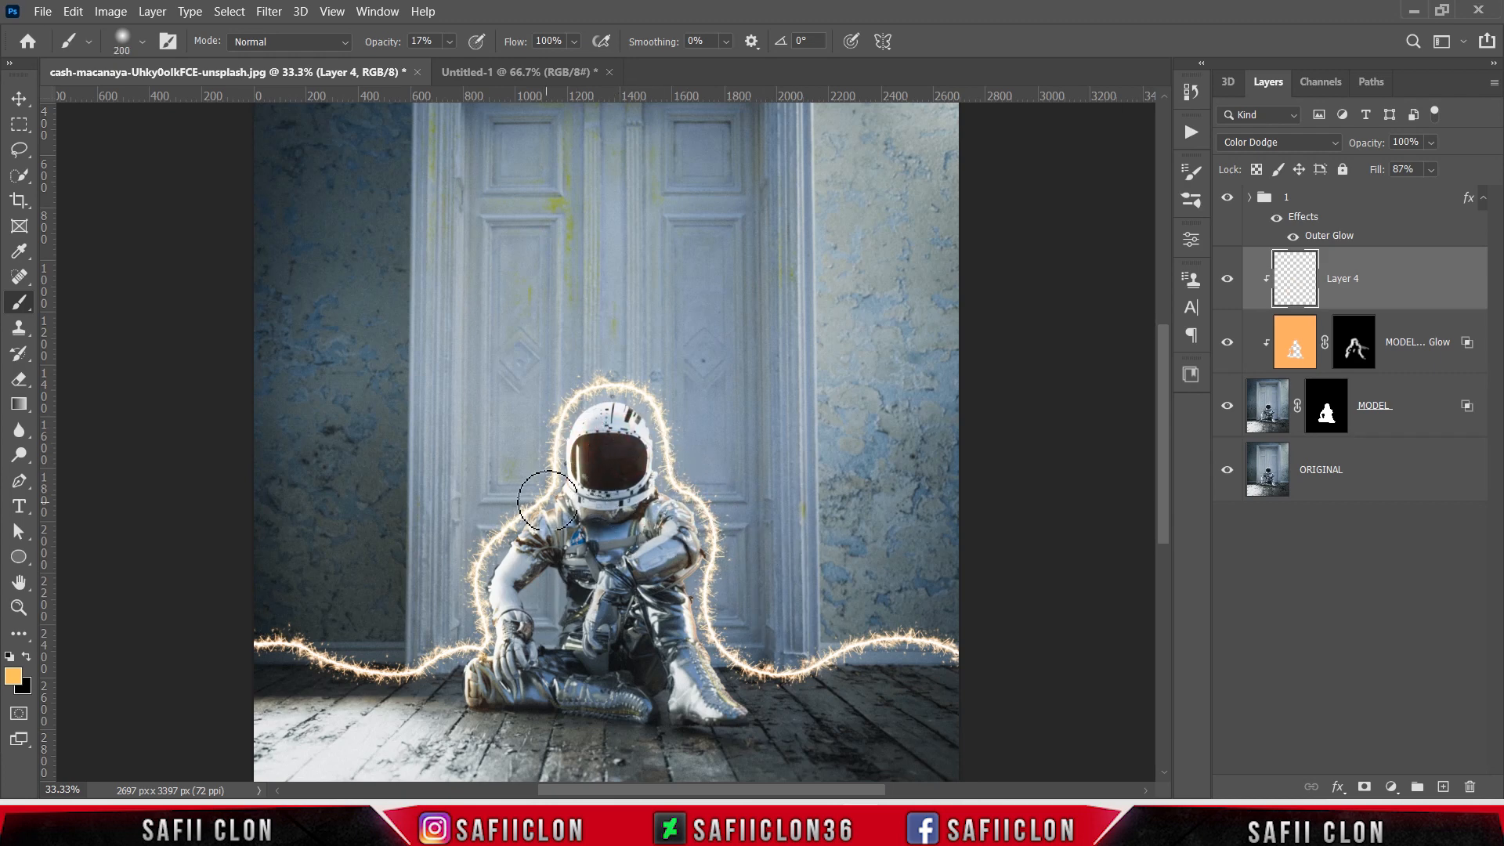
{"action": "key", "text": "bracketright"}
{"action": "left_click", "coordinate": [609, 583]}
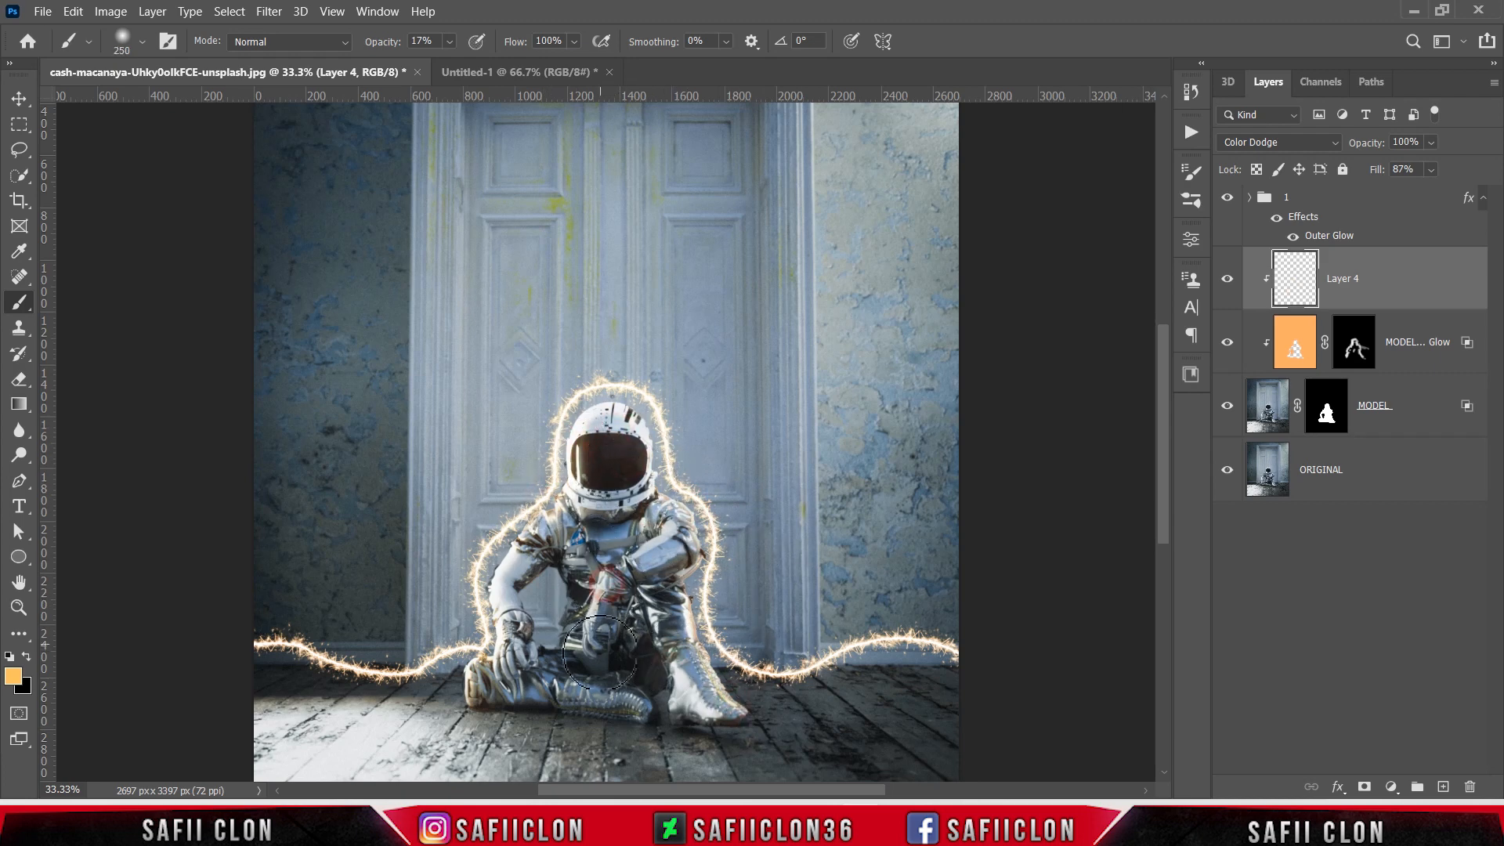
- Compare the astronaut with and without the painted orange light on Layer 4
{"action": "left_click", "coordinate": [1227, 281]}
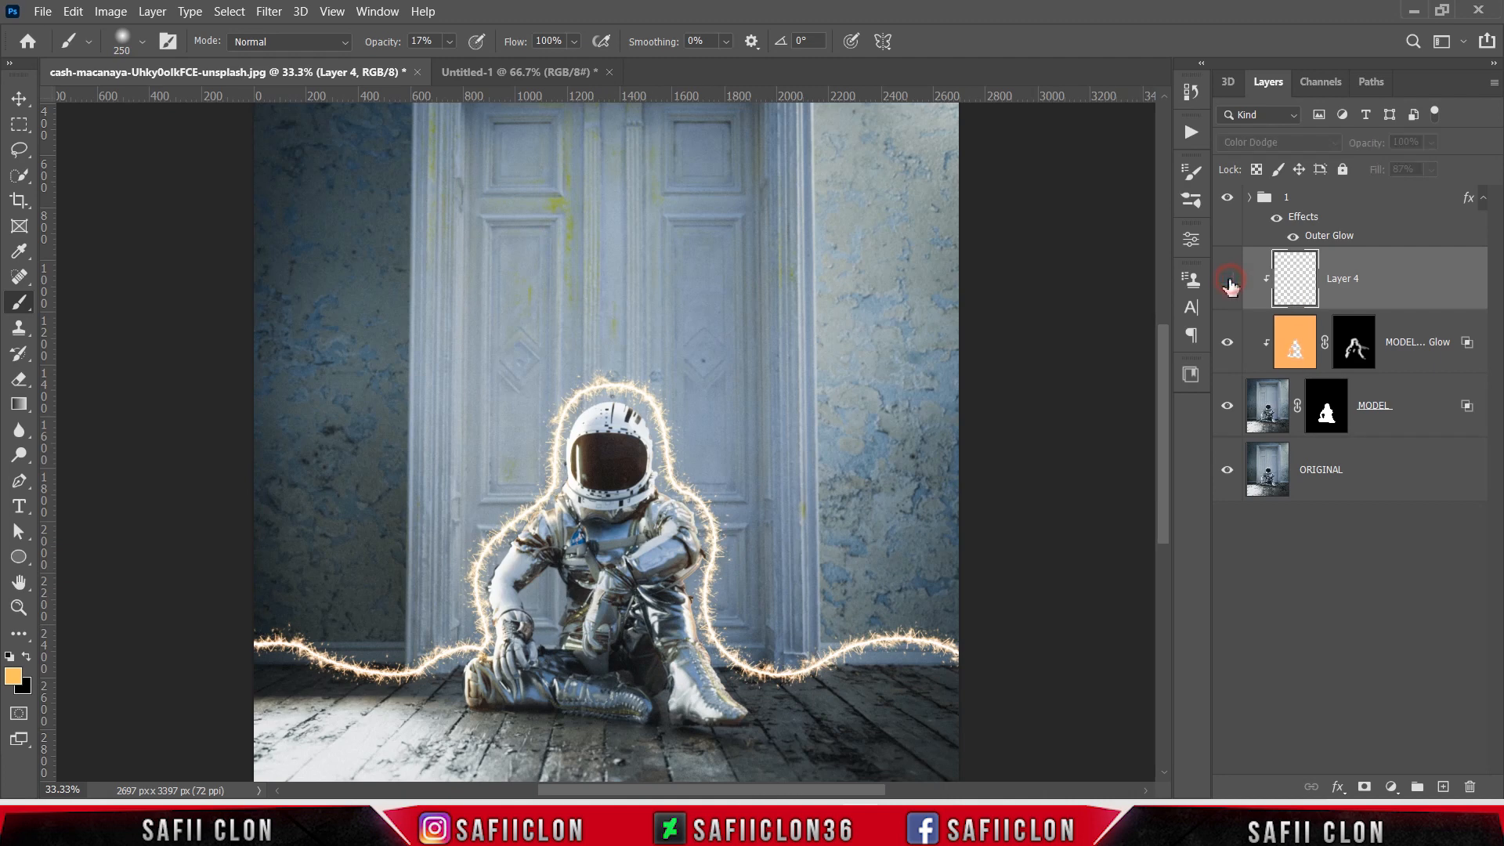
{"action": "left_click", "coordinate": [1229, 282]}
{"action": "left_click", "coordinate": [1228, 282]}
{"action": "left_click", "coordinate": [1228, 283]}
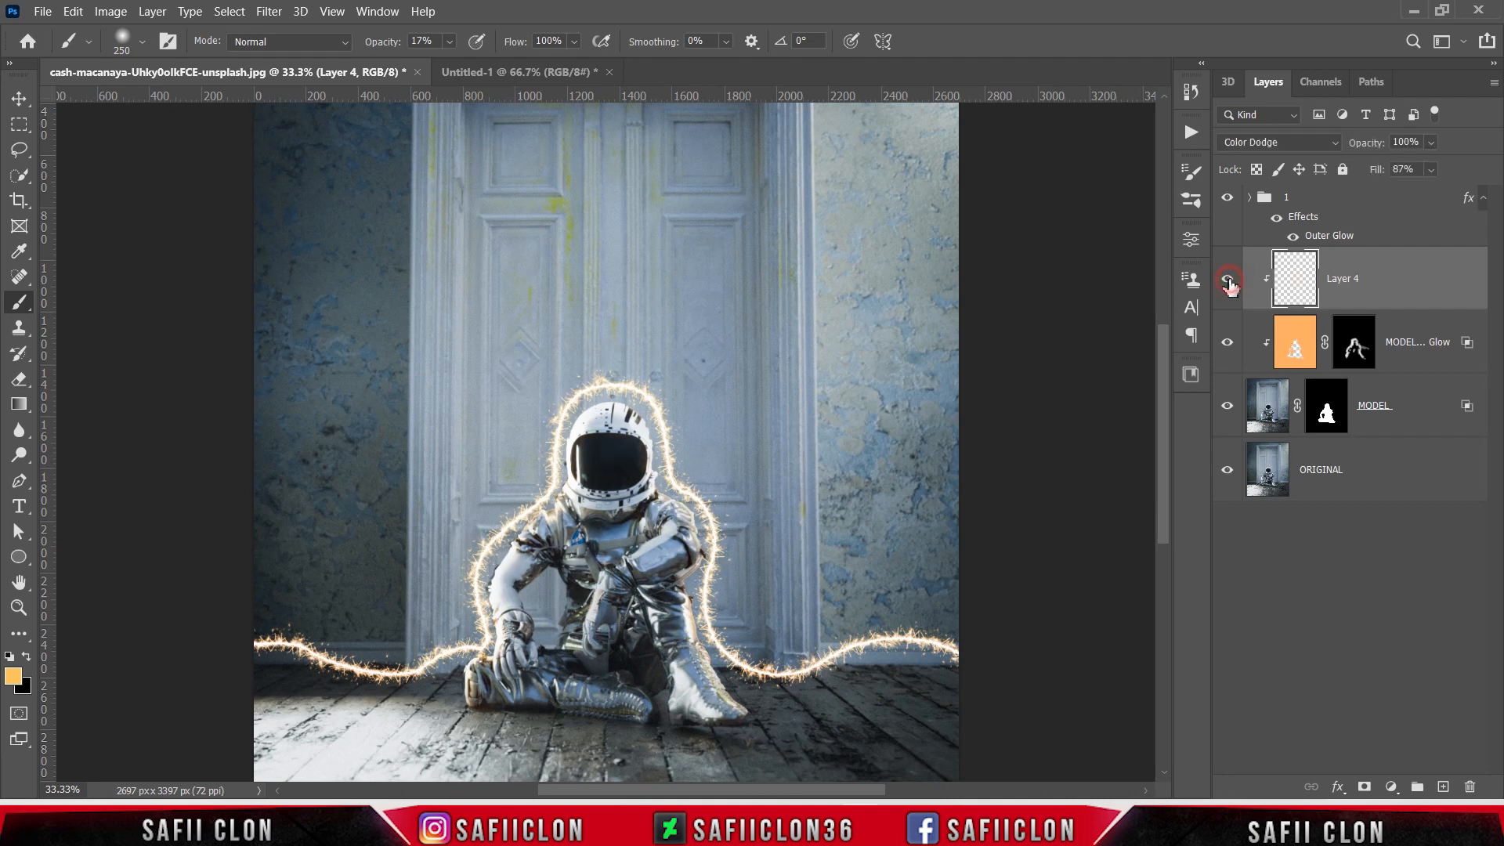
{"action": "left_click", "coordinate": [1229, 282]}
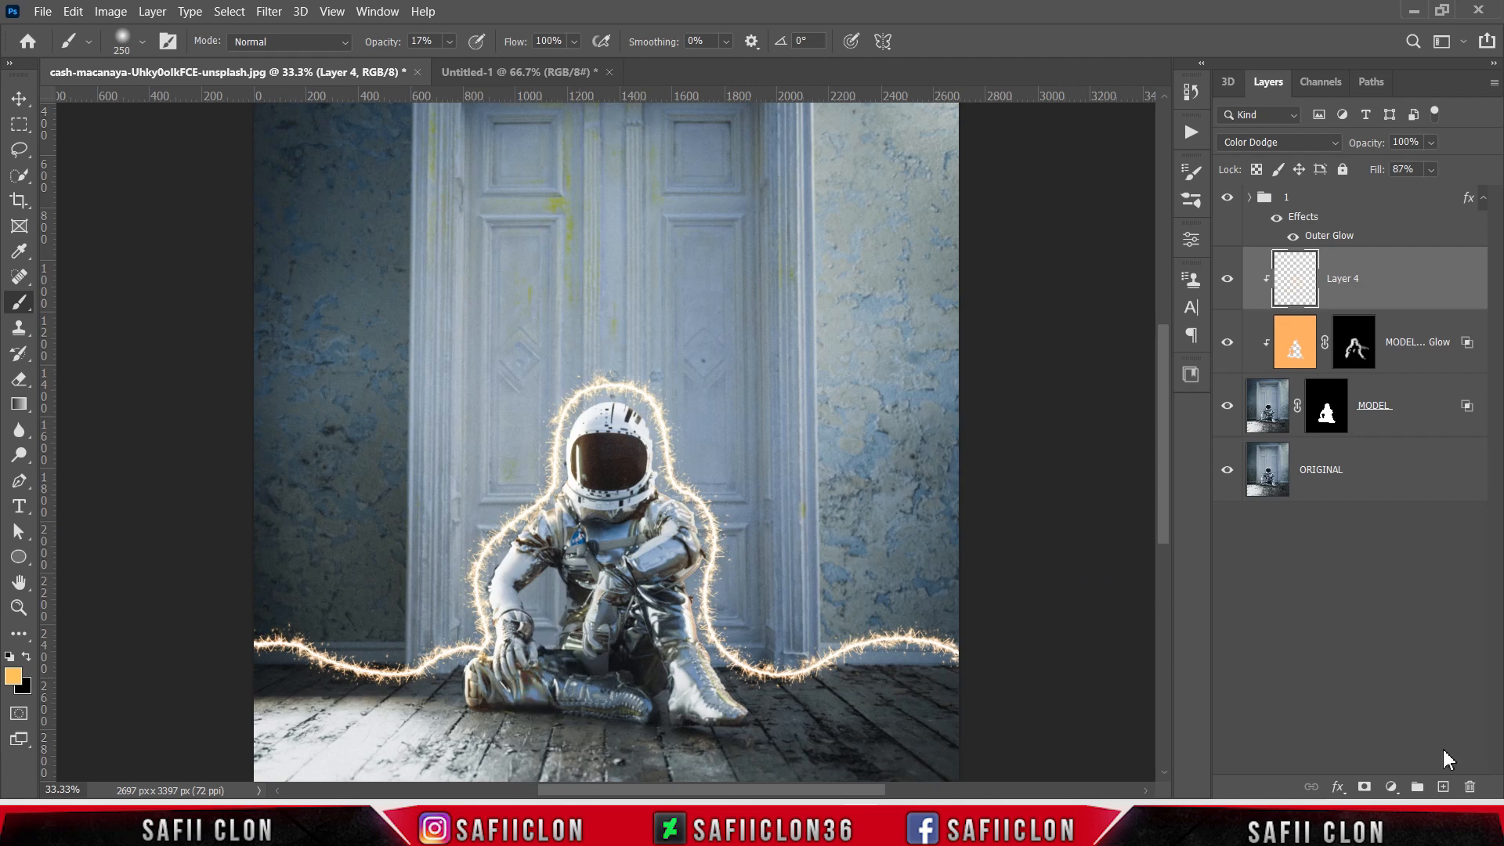
- Add a new layer above Layer 4 and set the Brush tool to Soft Round at 196 px and 17% opacity
{"action": "left_click", "coordinate": [1444, 787]}
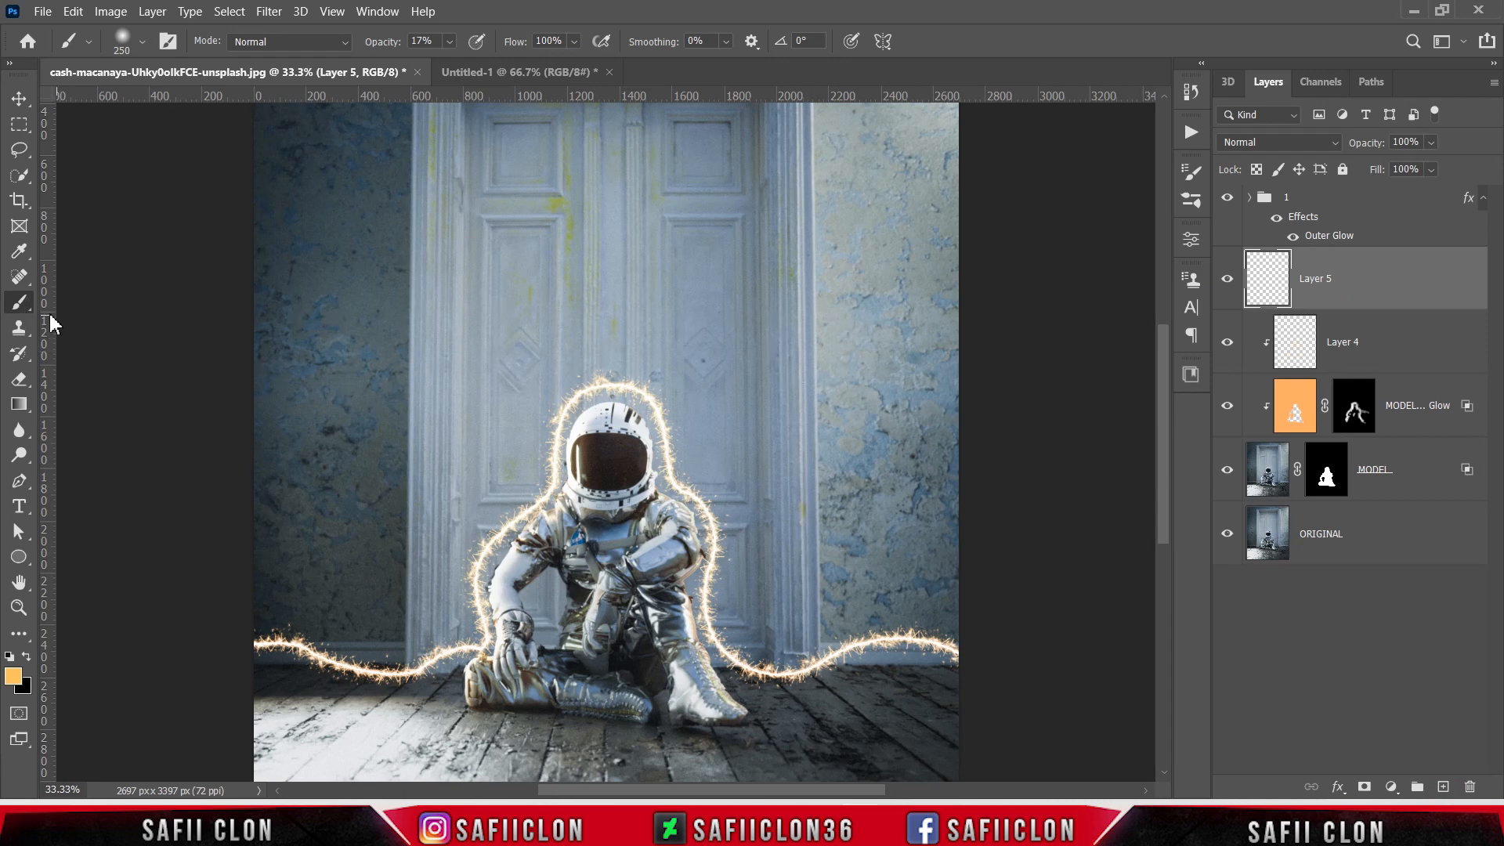
{"action": "right_click", "coordinate": [21, 304]}
{"action": "left_click", "coordinate": [78, 303]}
{"action": "left_click", "coordinate": [143, 41]}
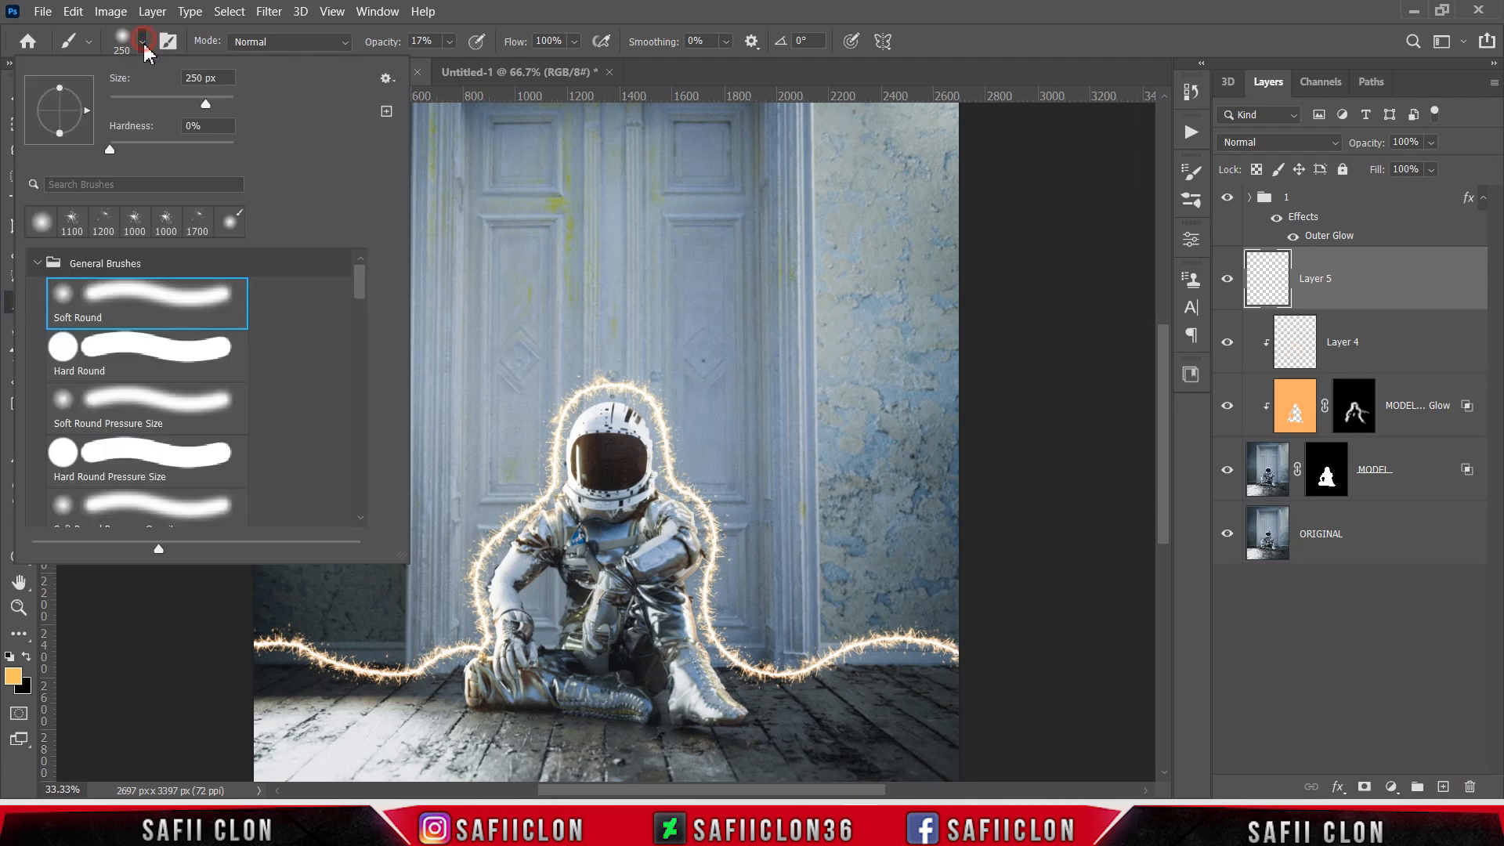
{"action": "left_click", "coordinate": [167, 301]}
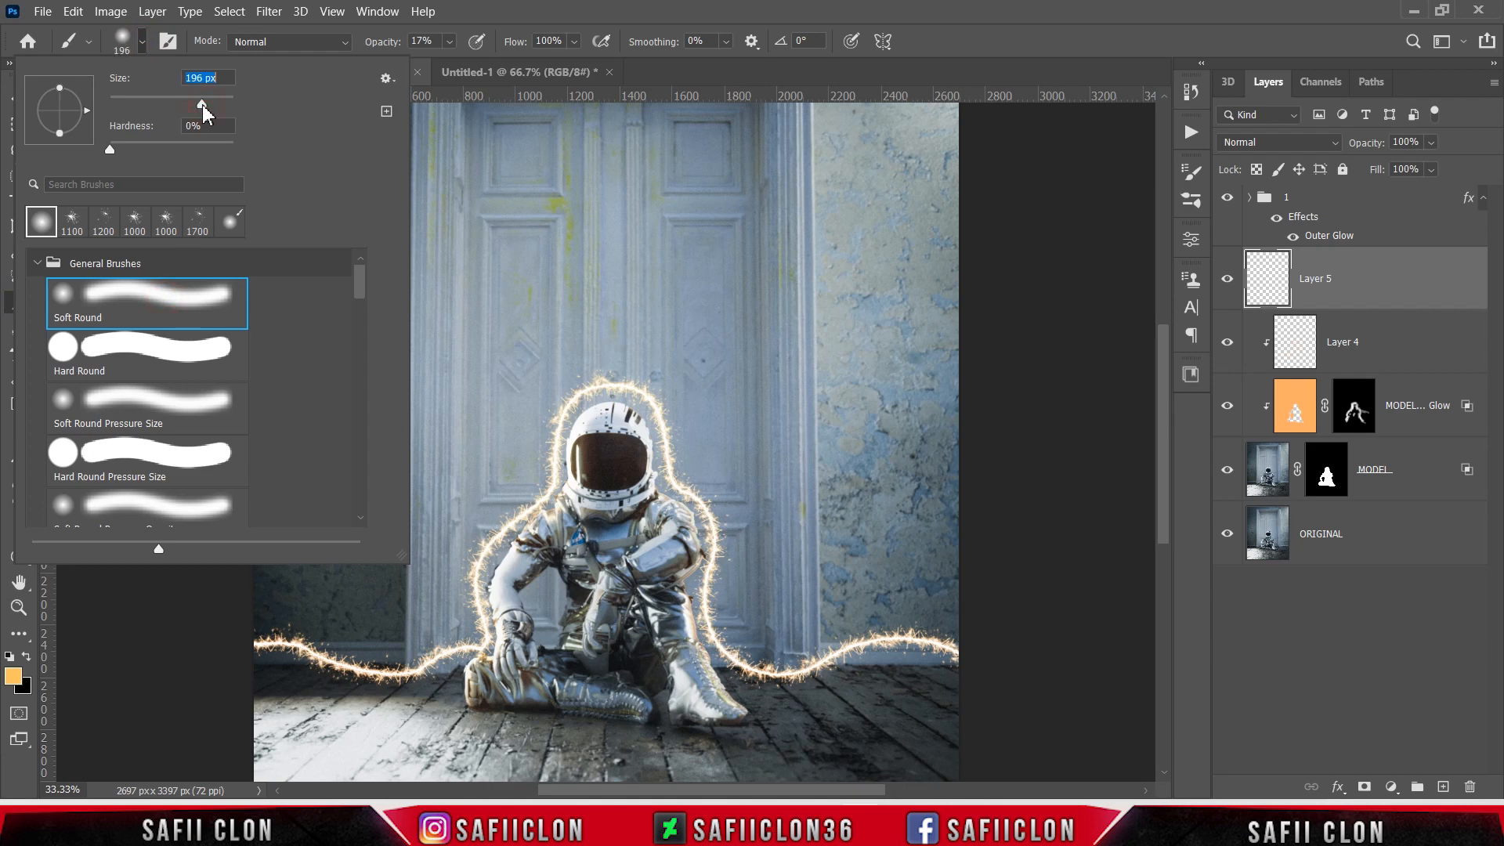
{"action": "left_click", "coordinate": [144, 43]}
{"action": "left_click", "coordinate": [450, 41]}
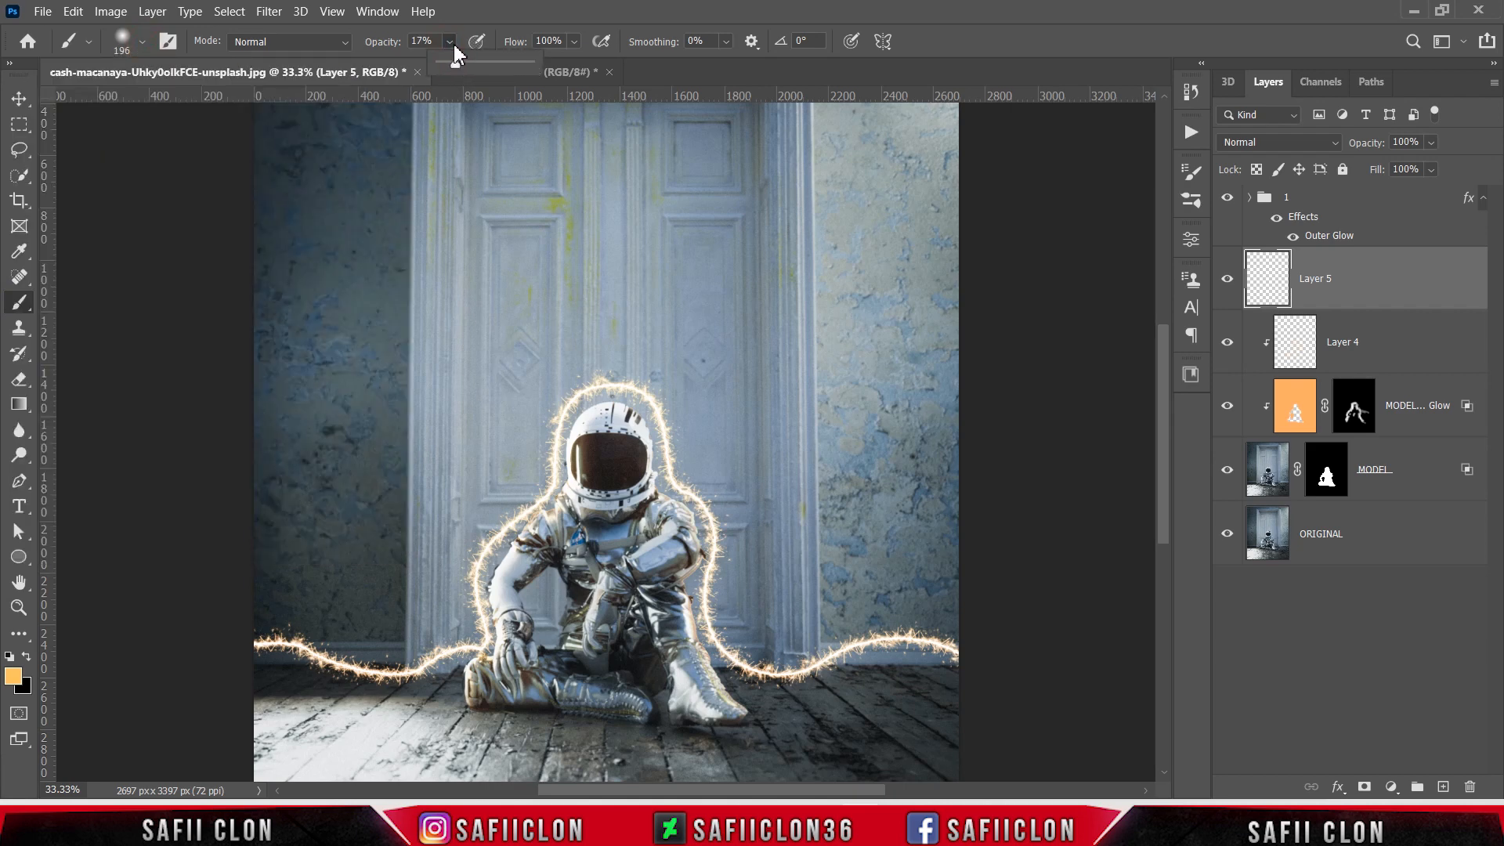
{"action": "left_click", "coordinate": [456, 63]}
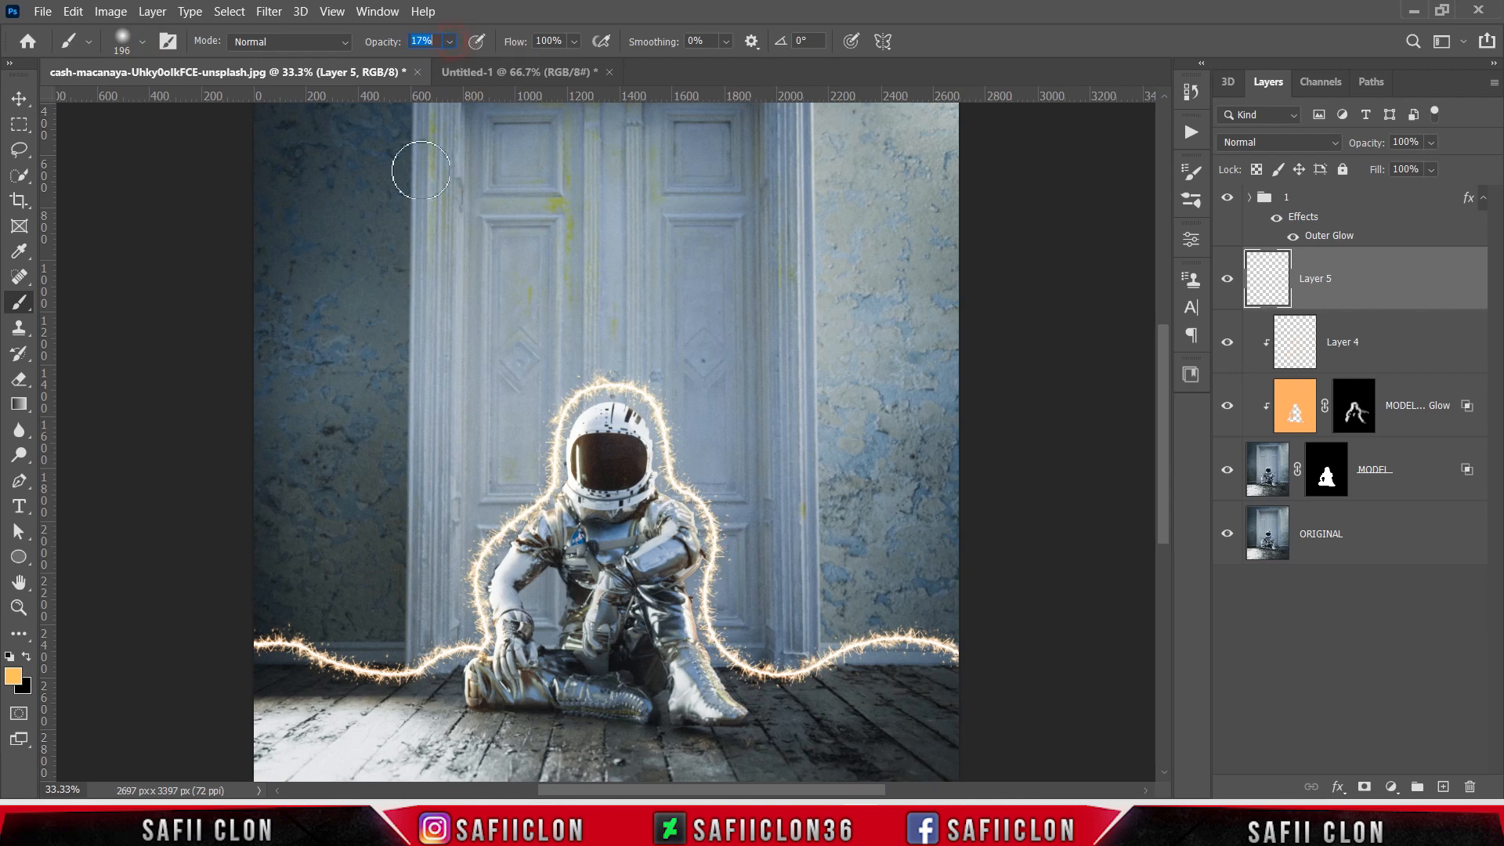
- Set the foreground colour to light orange ffc76e and brush soft light onto the floorboards beside the astronaut's boot on Layer 5
{"action": "left_click", "coordinate": [14, 679]}
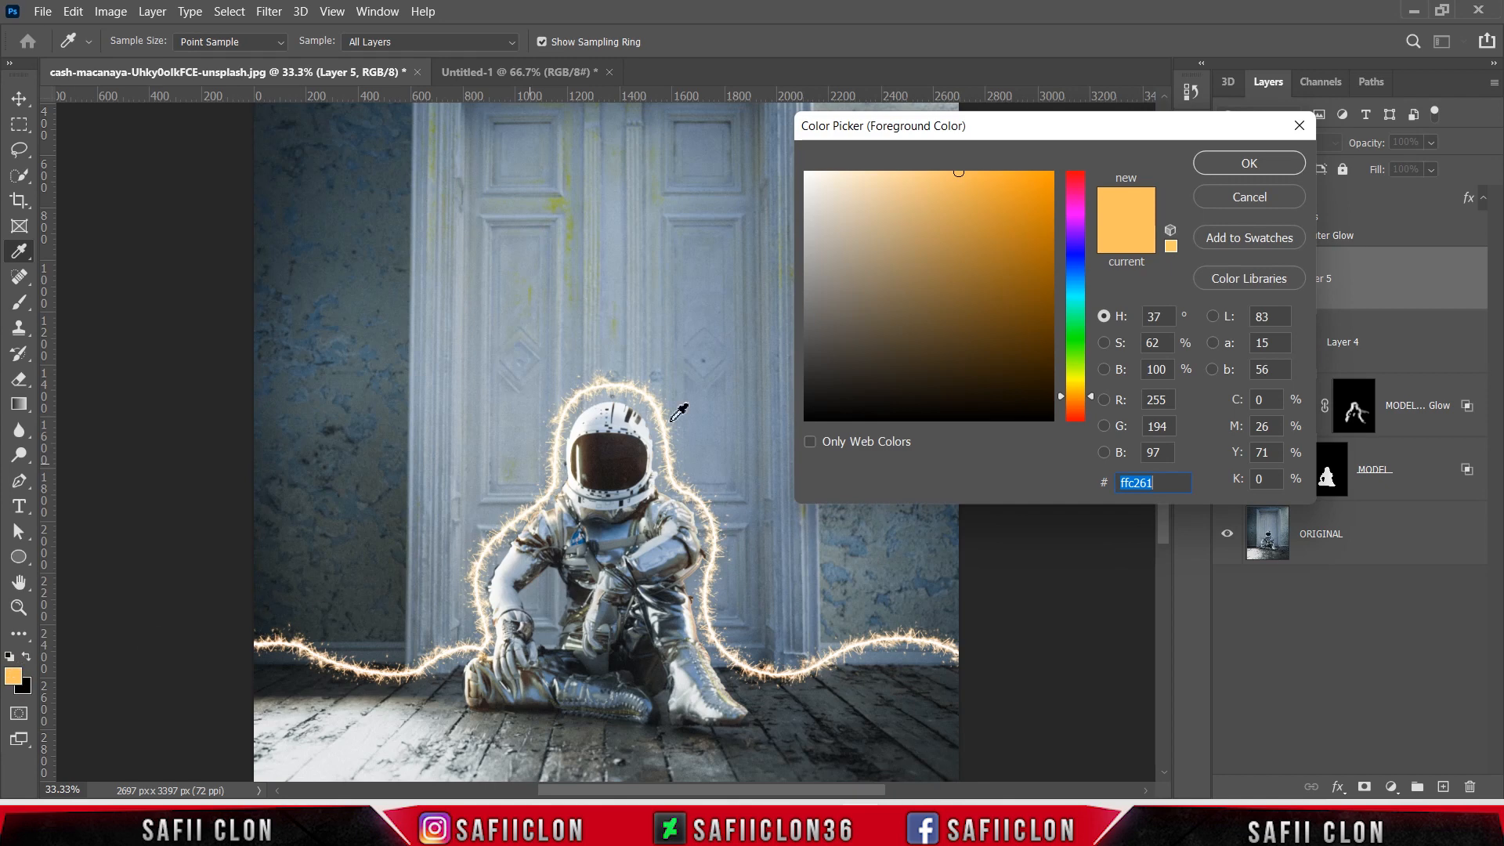
{"action": "left_click_drag", "start_coordinate": [962, 176], "coordinate": [948, 171]}
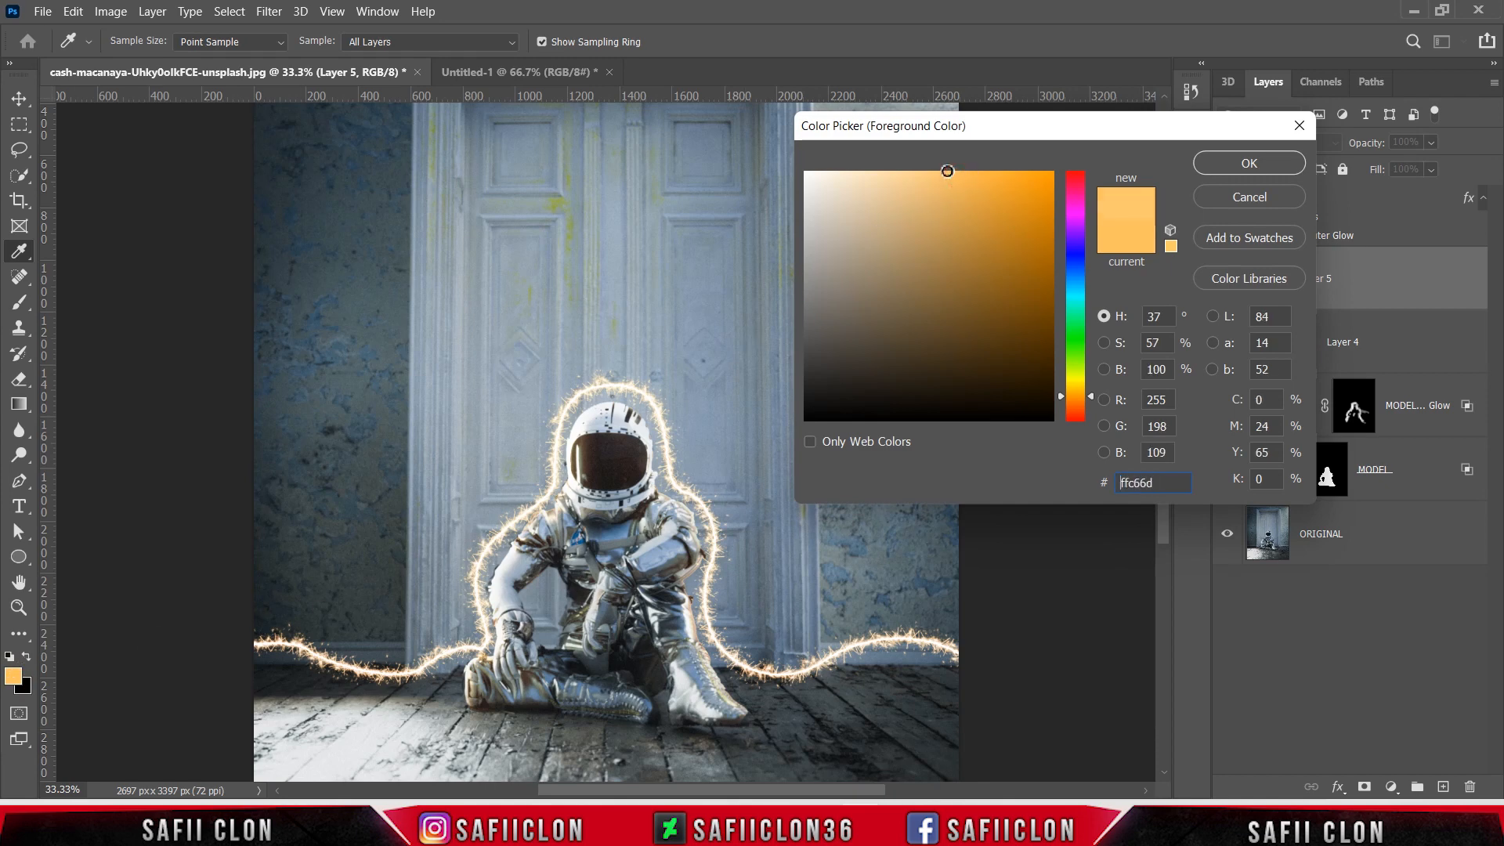
{"action": "left_click", "coordinate": [1231, 162]}
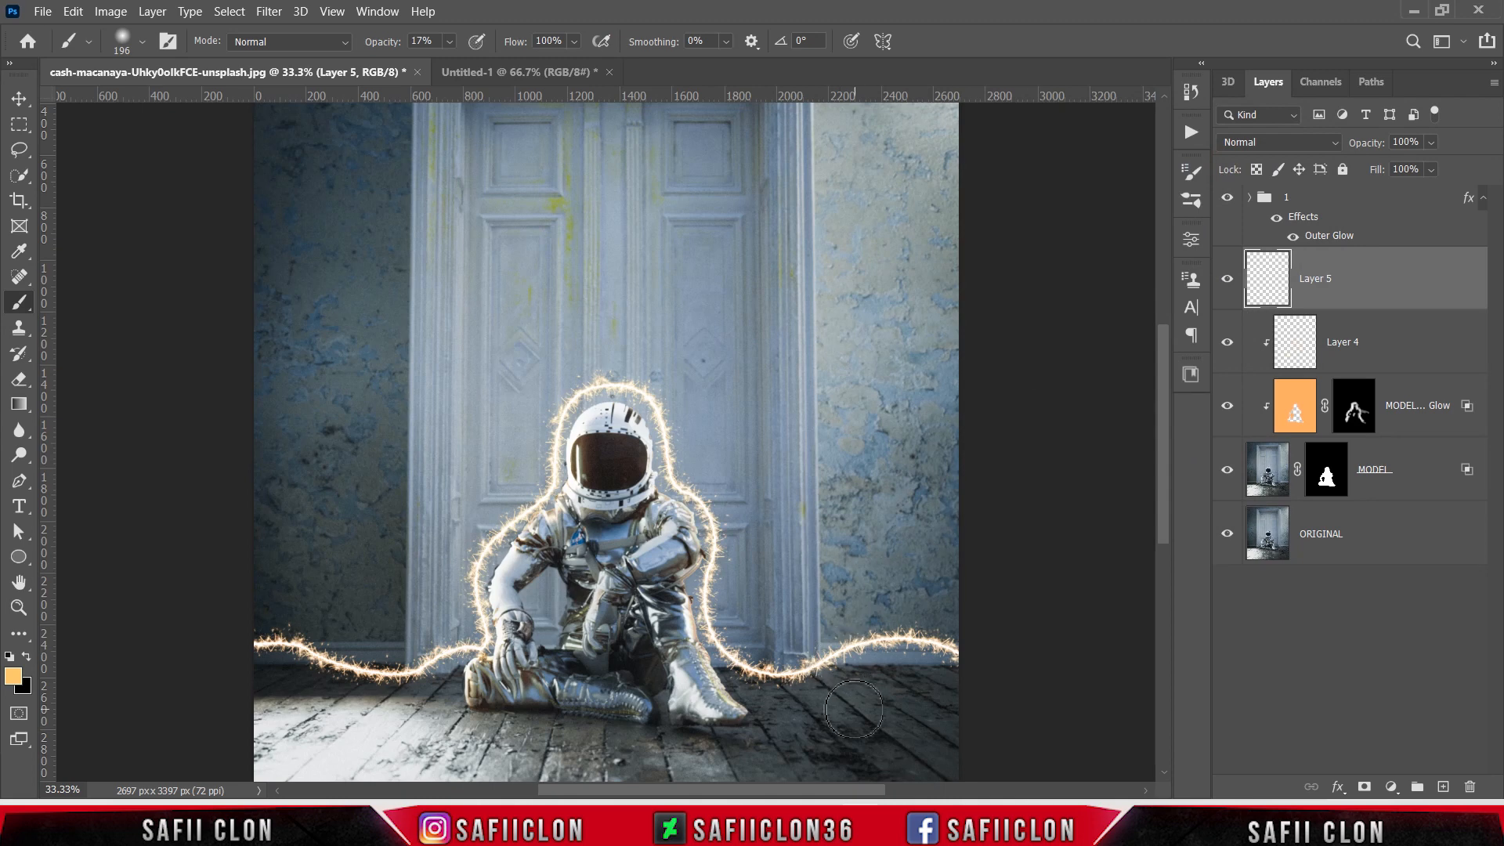
{"action": "mouse_move", "coordinate": [841, 718]}
{"action": "left_mouse_down"}
{"action": "mouse_move", "coordinate": [787, 690]}
{"action": "mouse_move", "coordinate": [837, 670]}
{"action": "mouse_move", "coordinate": [815, 693]}
{"action": "mouse_move", "coordinate": [896, 697]}
{"action": "left_mouse_up"}
{"action": "left_click", "coordinate": [877, 692]}
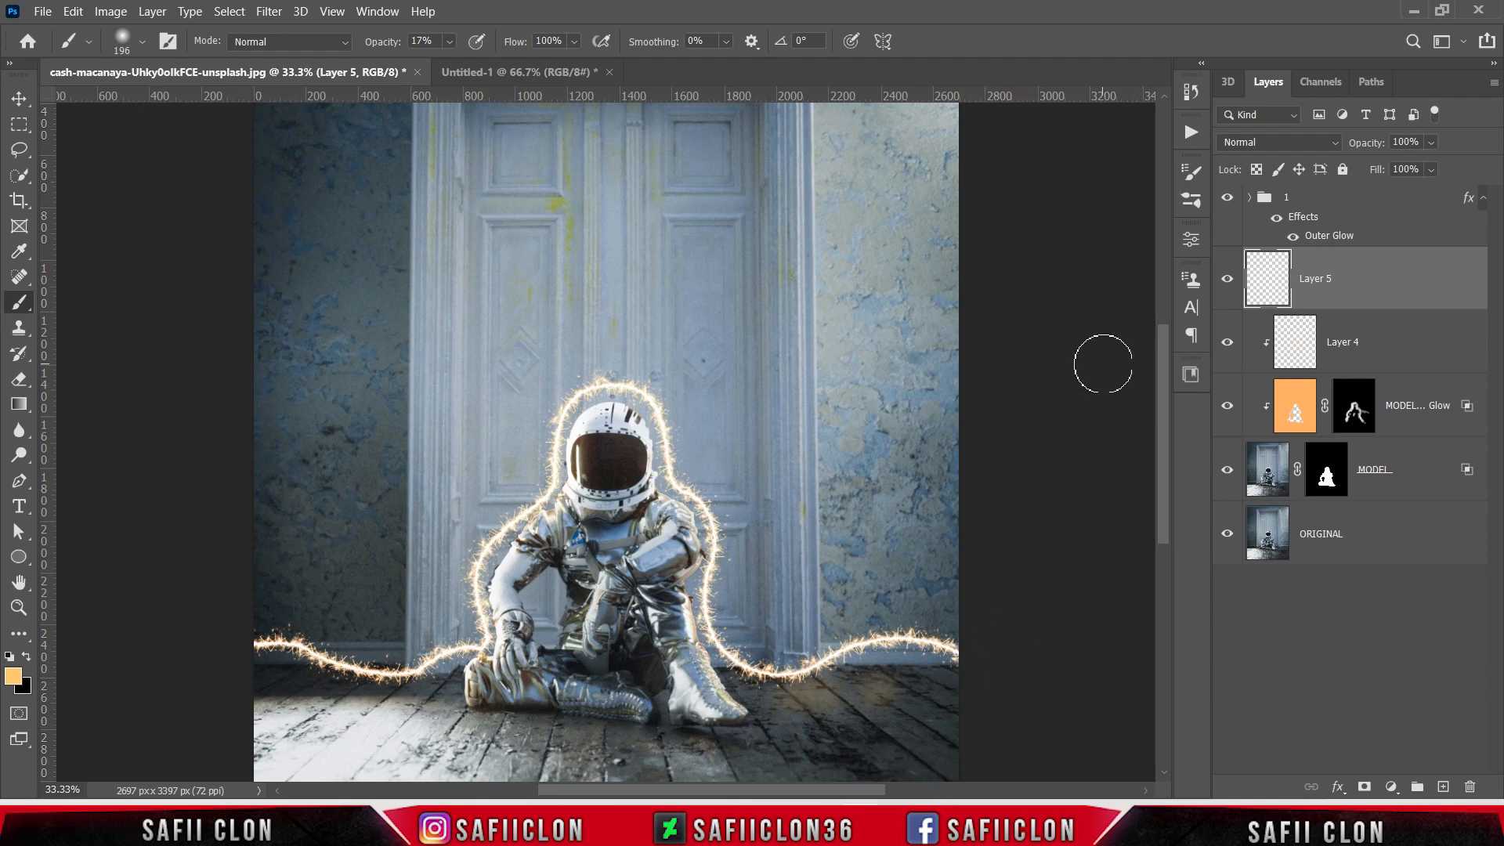
- Set Layer 5 to Overlay blend mode and lower the Brush opacity to 13%
{"action": "left_click", "coordinate": [1312, 143]}
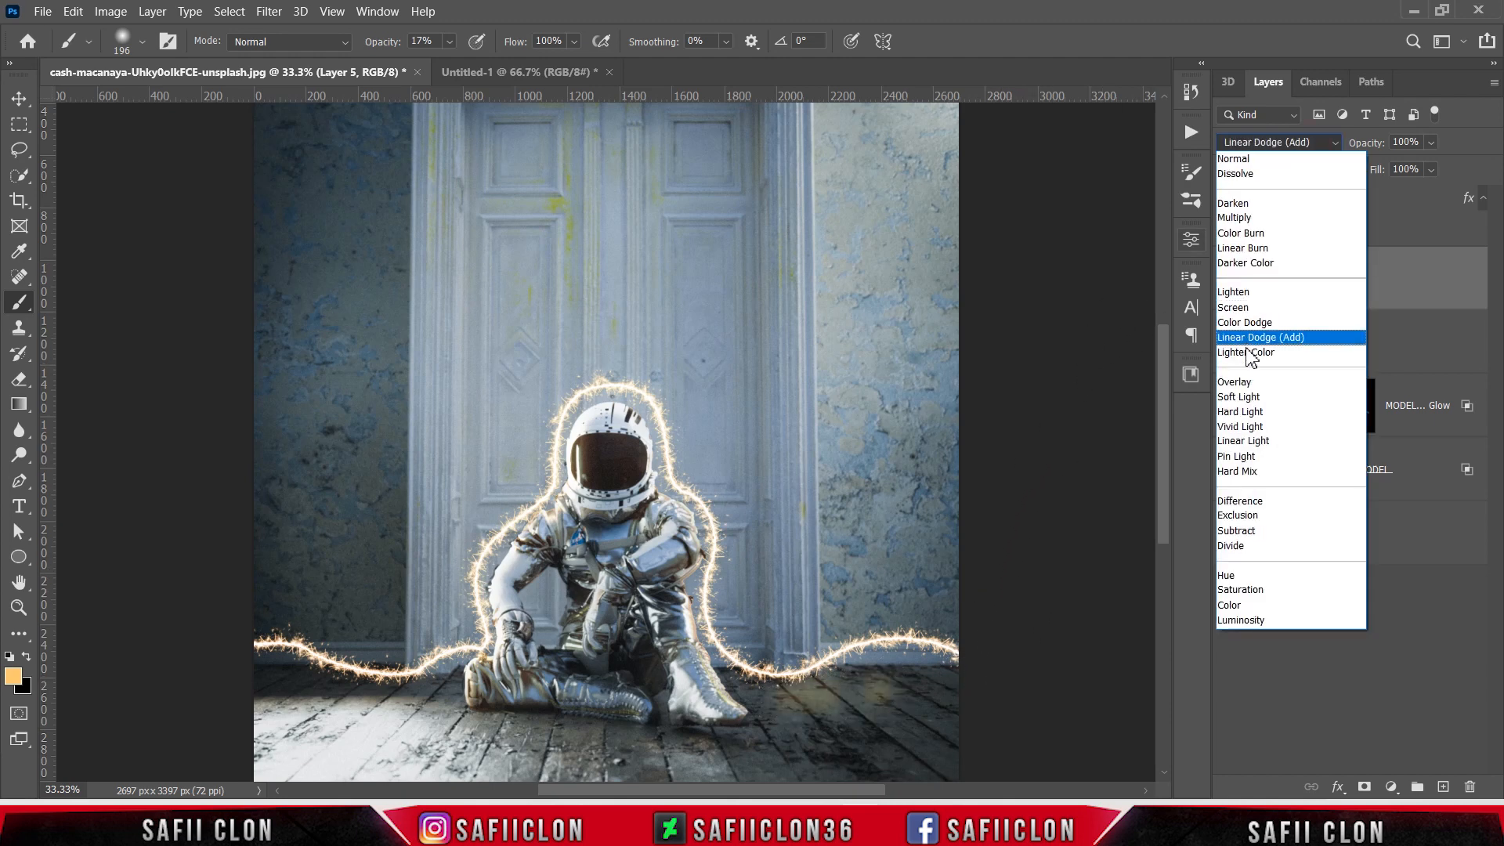
{"action": "left_click", "coordinate": [1250, 383]}
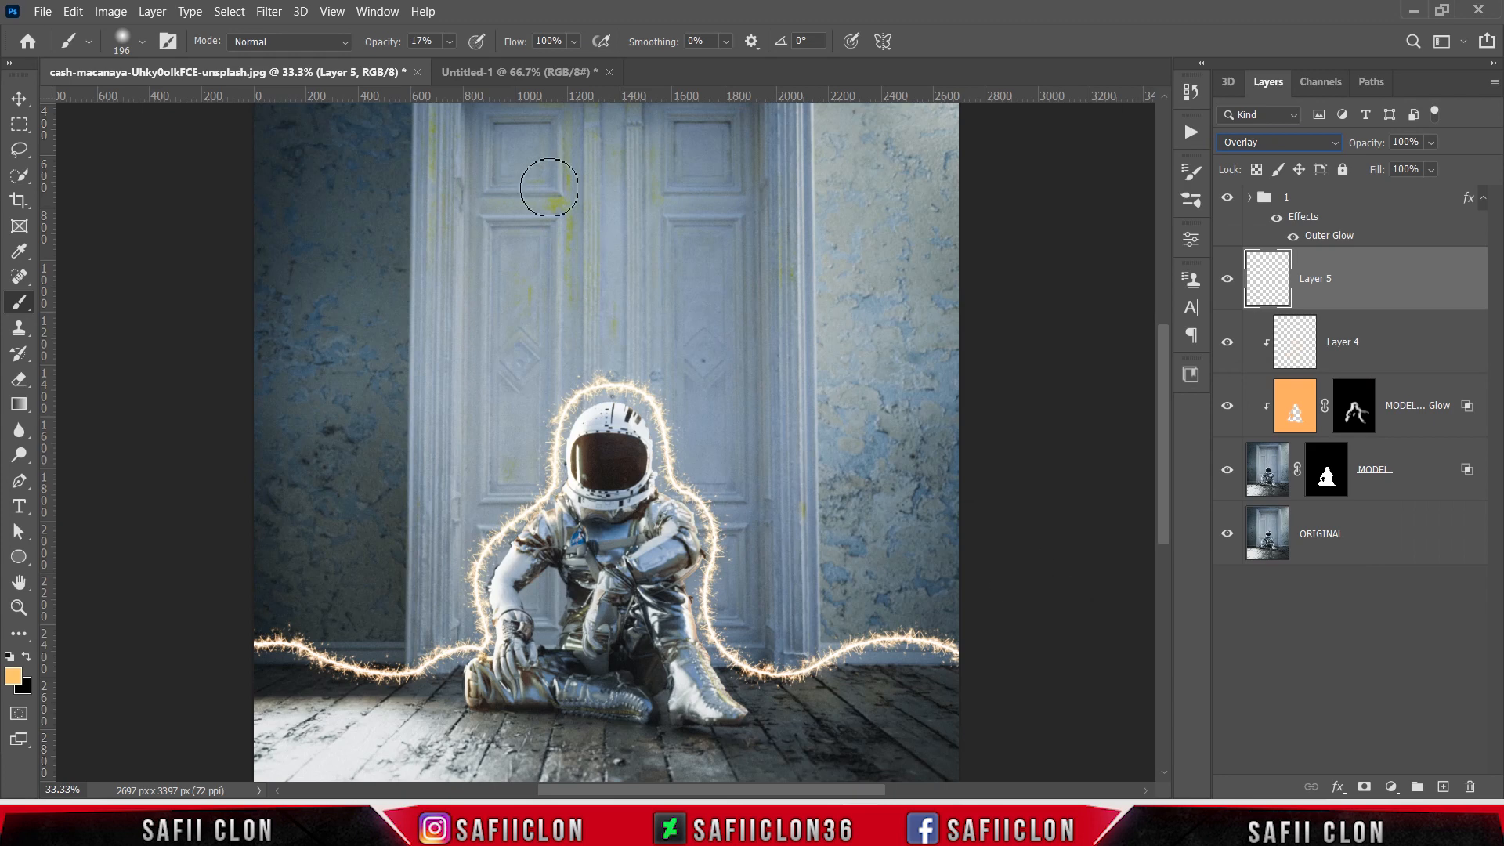
{"action": "left_click", "coordinate": [449, 42]}
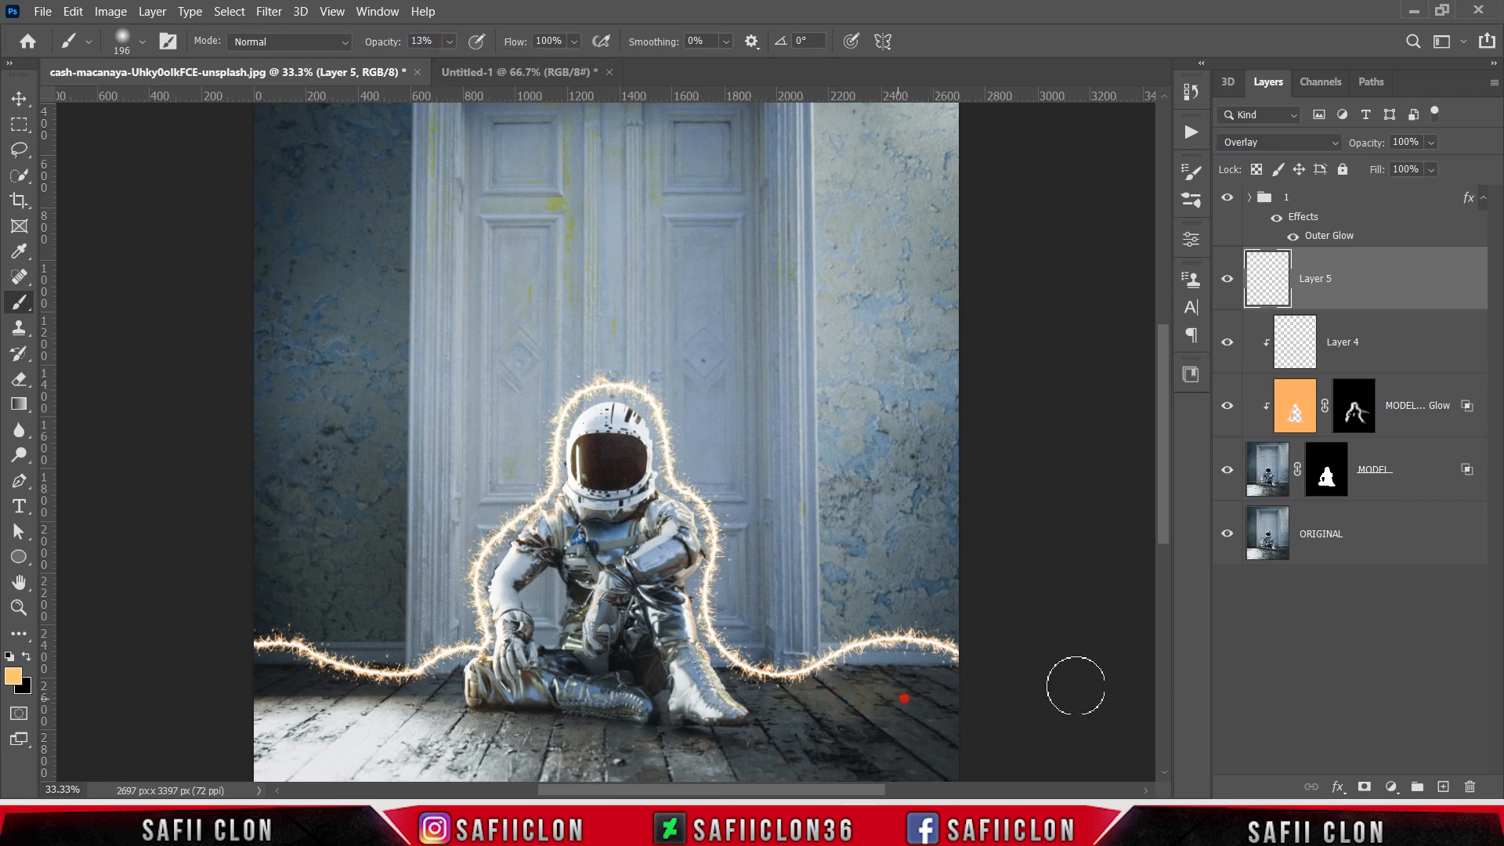
- Paint orange light on the floor beneath the sparkler line on both sides of the astronaut, reducing the brush from 175 to 60 px
{"action": "key", "text": "bracketleft"}
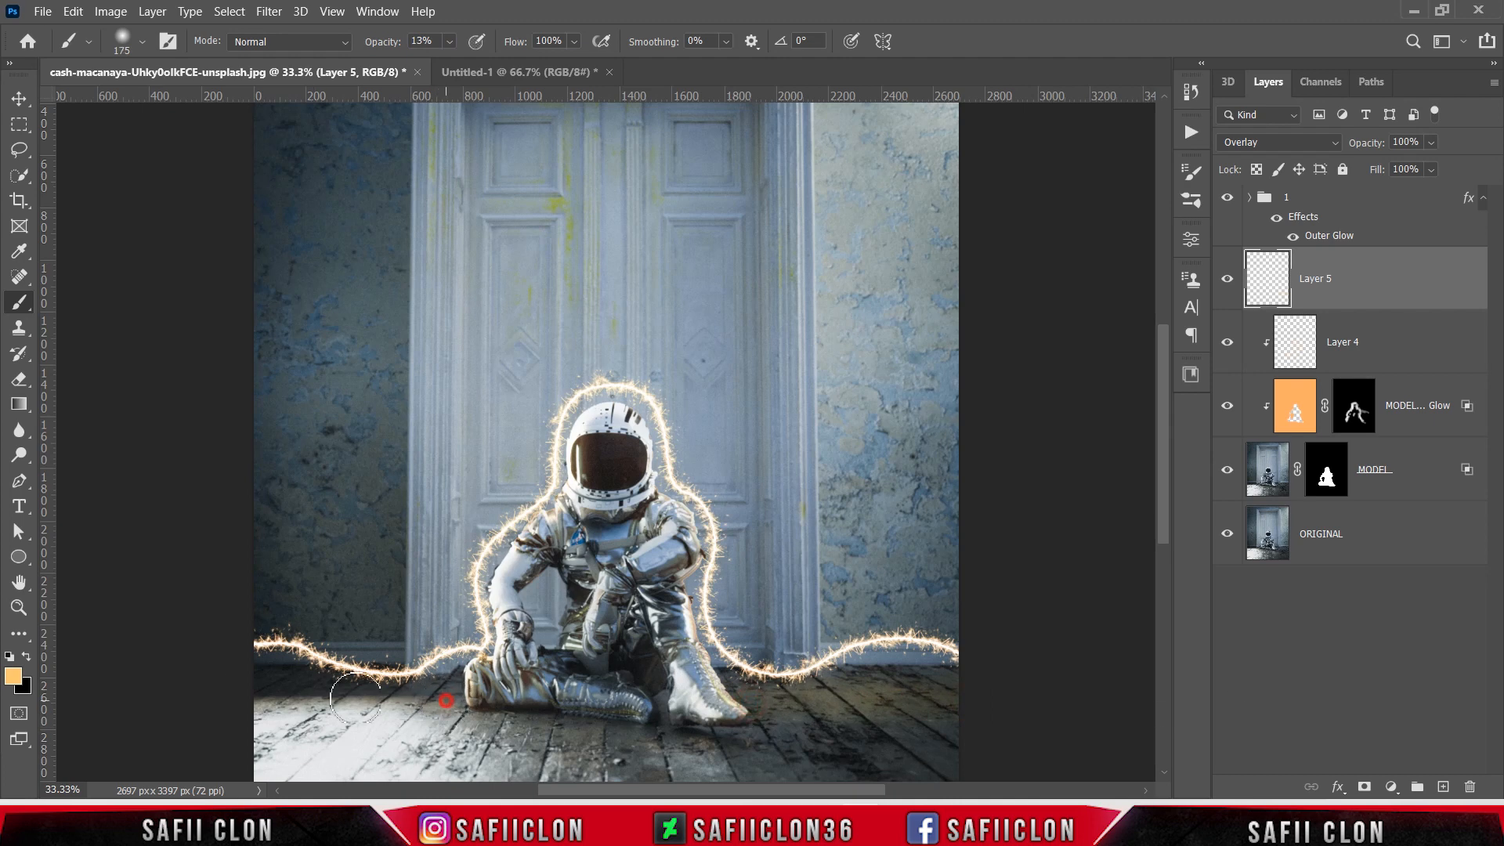
{"action": "mouse_move", "coordinate": [355, 697]}
{"action": "left_mouse_down"}
{"action": "mouse_move", "coordinate": [444, 702]}
{"action": "mouse_move", "coordinate": [247, 695]}
{"action": "mouse_move", "coordinate": [463, 701]}
{"action": "mouse_move", "coordinate": [249, 688]}
{"action": "mouse_move", "coordinate": [251, 702]}
{"action": "mouse_move", "coordinate": [443, 694]}
{"action": "left_mouse_up"}
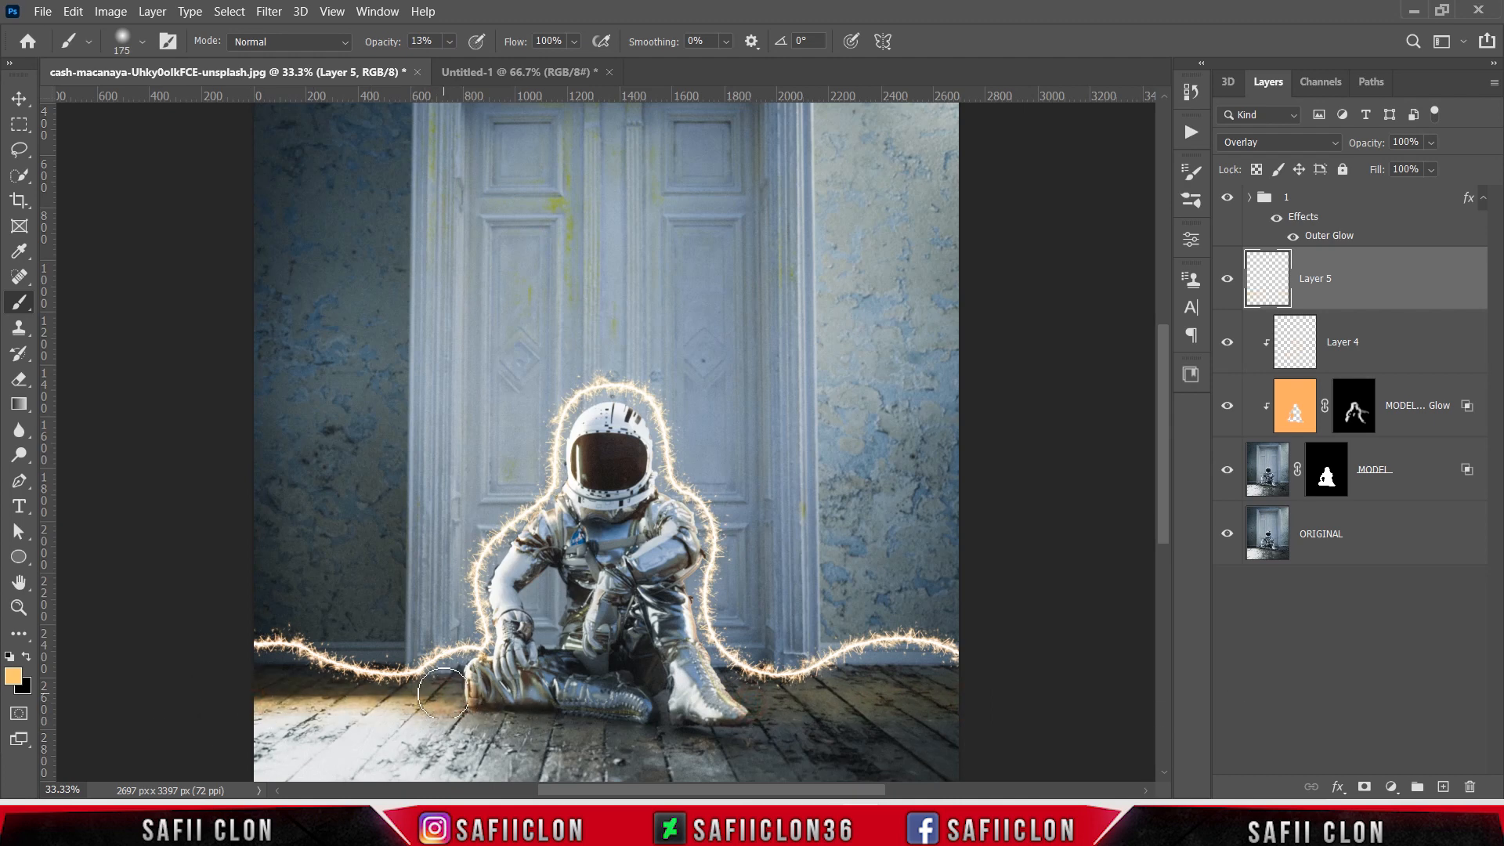
{"action": "key", "text": "bracketleft"}
{"action": "key", "text": "bracketleft"}
{"action": "key", "text": "bracketleft"}
{"action": "key", "text": "bracketleft"}
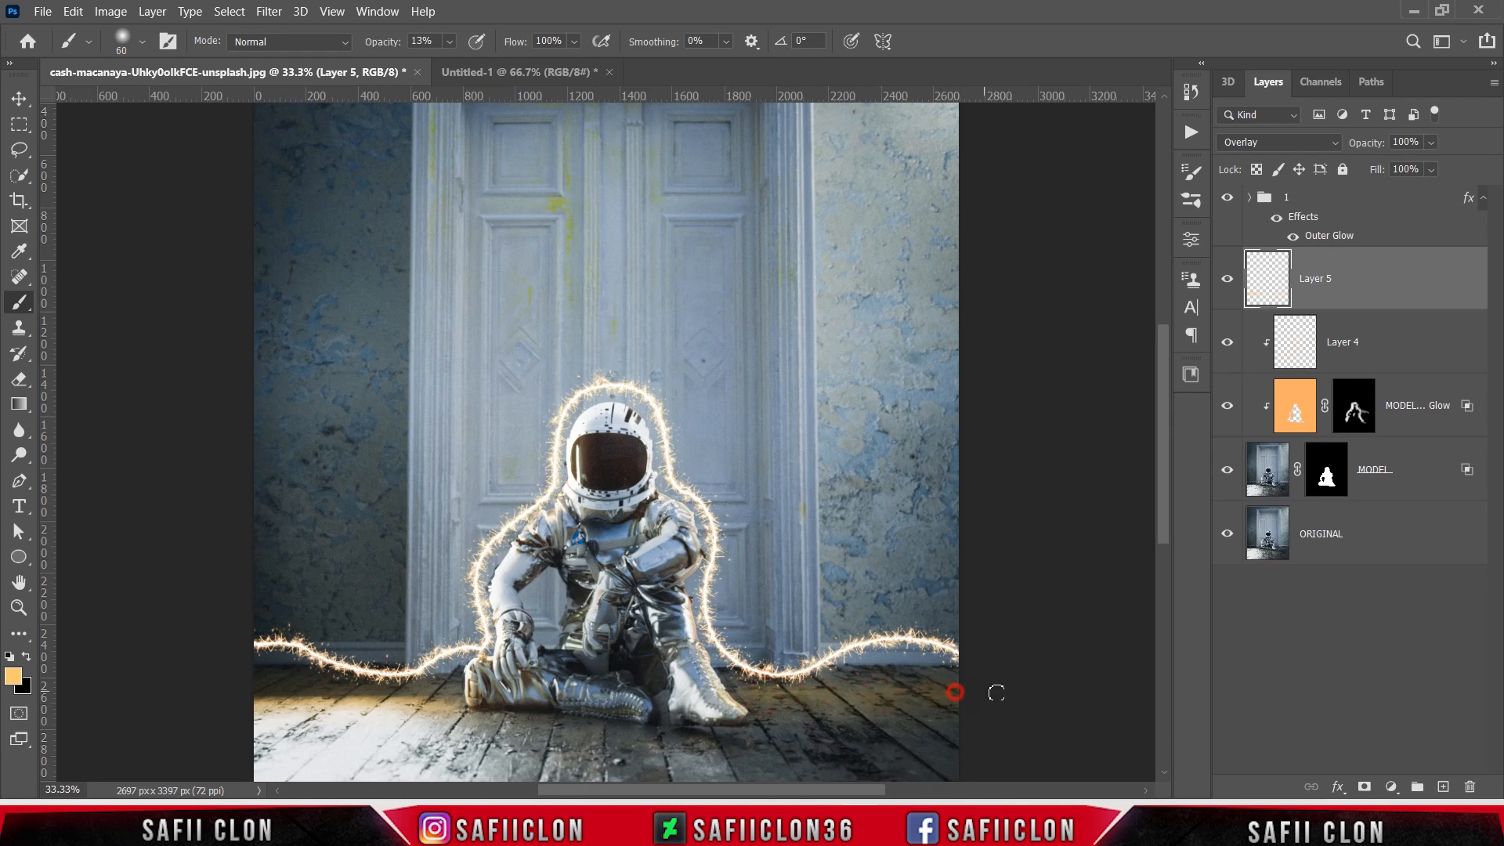
- Compare the floor with and without the painted light on Layer 5
{"action": "left_click", "coordinate": [1233, 280]}
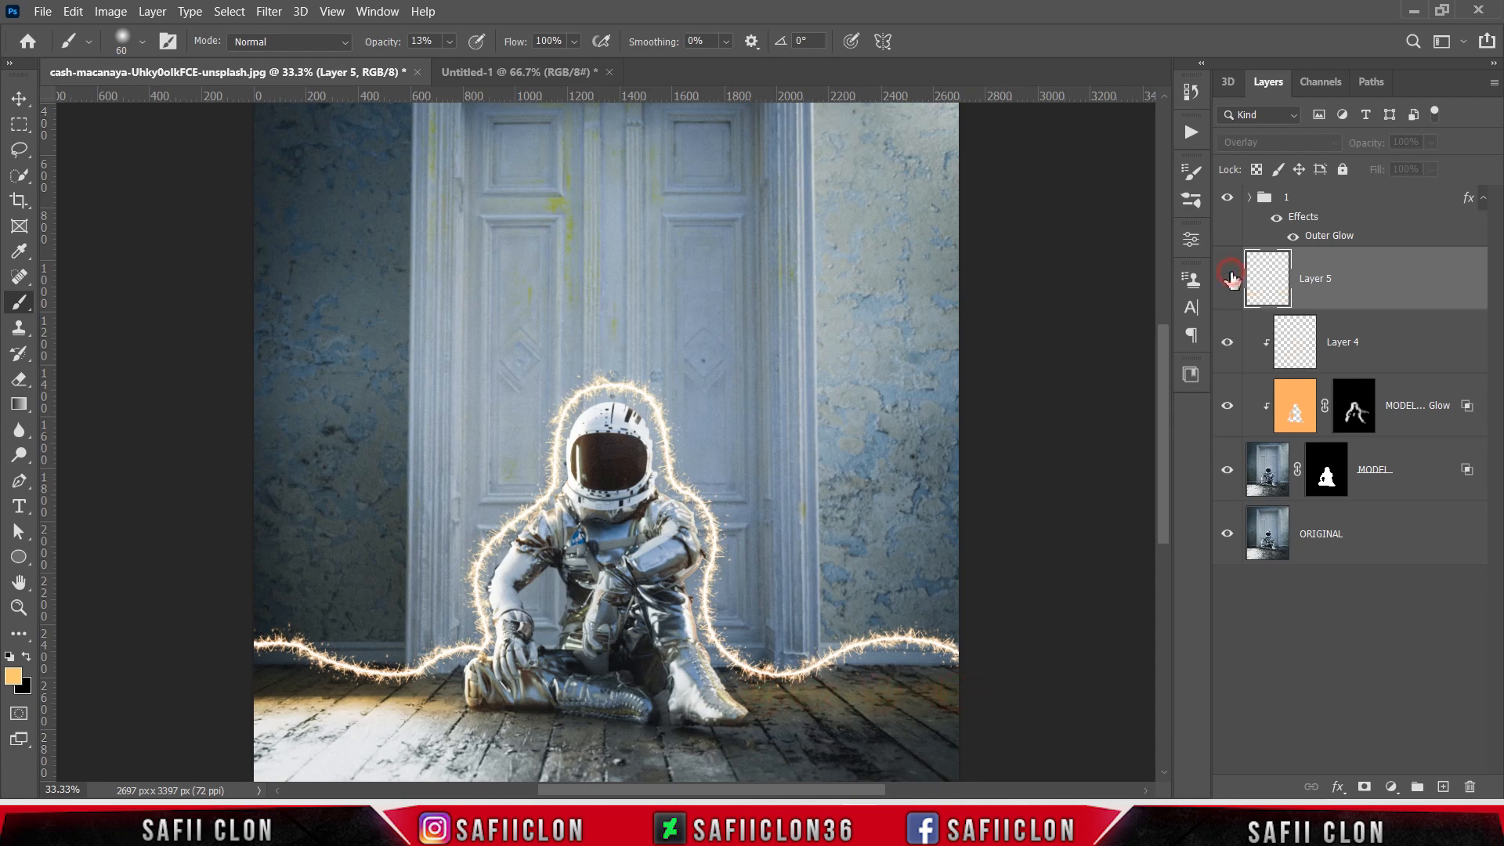
{"action": "left_click", "coordinate": [1232, 280]}
{"action": "left_click", "coordinate": [1232, 280]}
{"action": "left_click", "coordinate": [1232, 280]}
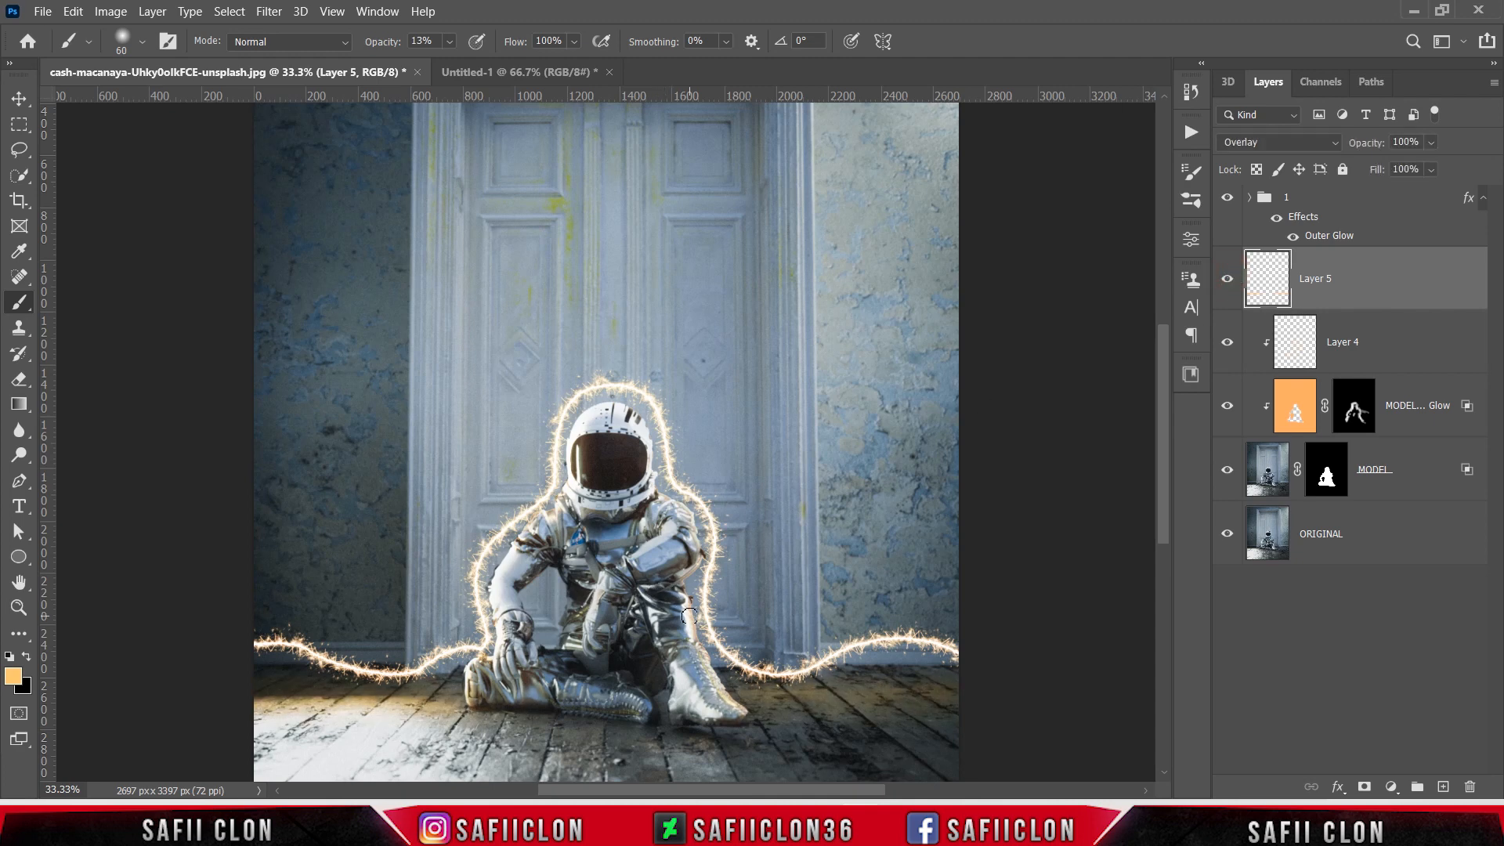
- Set the foreground colour to the paler orange ffd48f and return to the Brush tool
{"action": "left_click", "coordinate": [13, 677]}
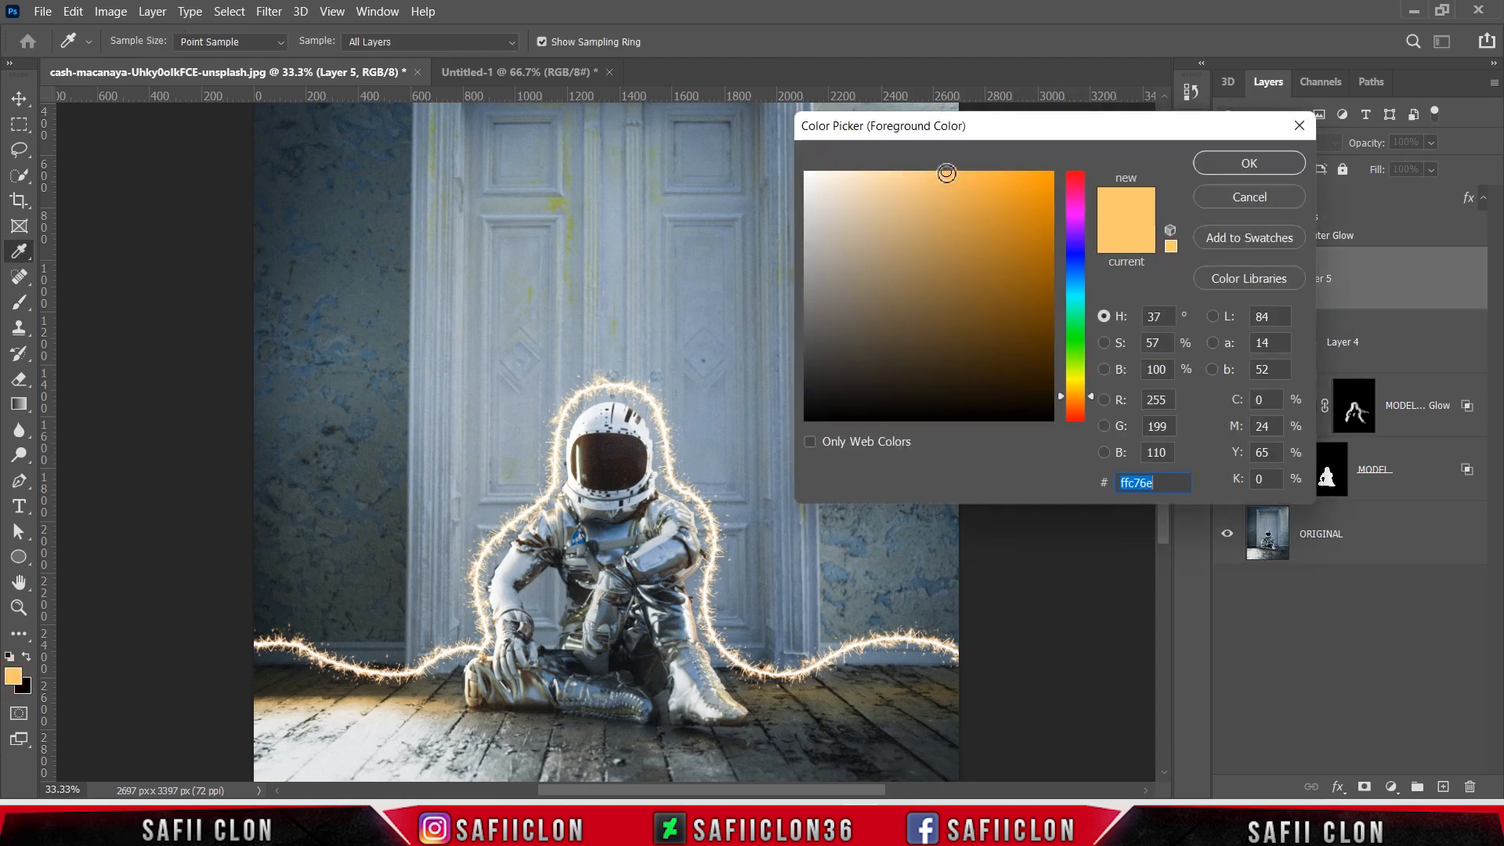
{"action": "left_click_drag", "start_coordinate": [946, 173], "coordinate": [915, 172]}
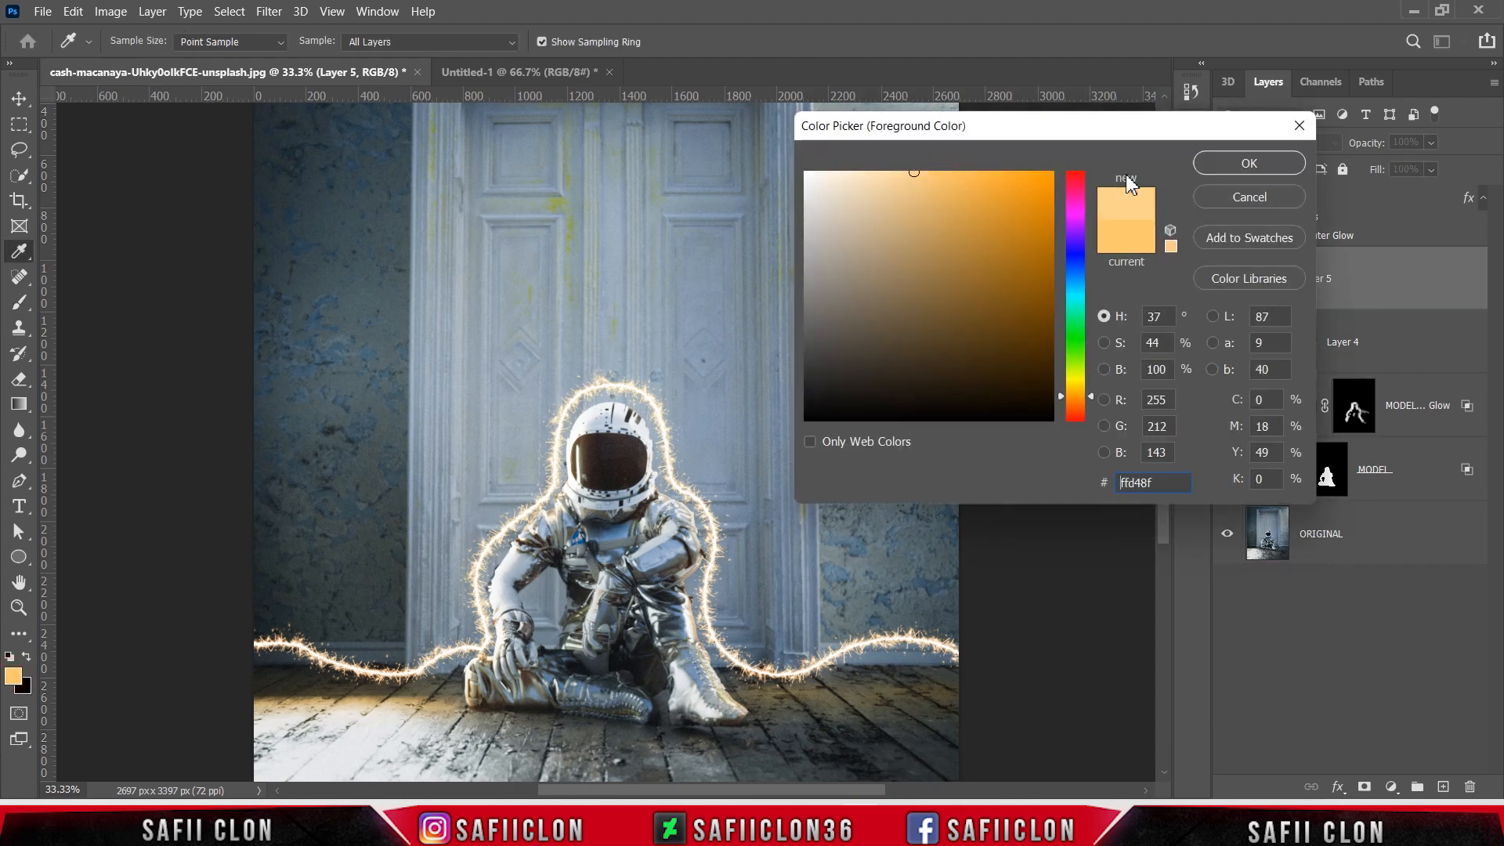
{"action": "left_click", "coordinate": [1237, 163]}
{"action": "key", "text": "b"}
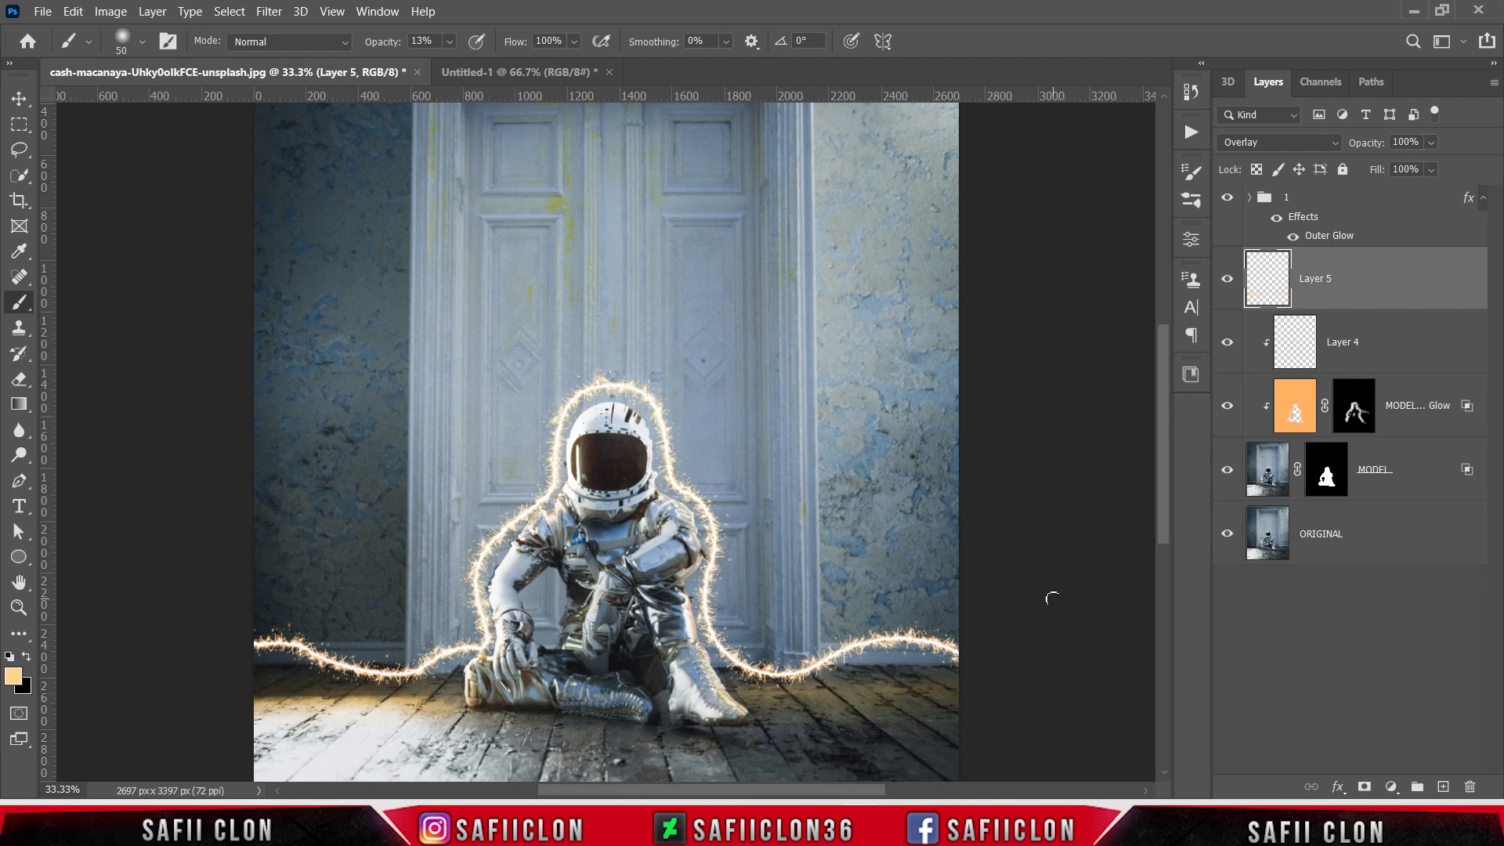
- Check Layer 5's floor light again by switching the layer's visibility off and on
{"action": "left_click", "coordinate": [1227, 282]}
{"action": "left_click", "coordinate": [1227, 282]}
{"action": "left_click", "coordinate": [1227, 282]}
- Add a Curves adjustment layer above Layer 5 with a midpoint at input 148, output 107, a slightly raised black point and white-point input 250
{"action": "left_click", "coordinate": [1392, 787]}
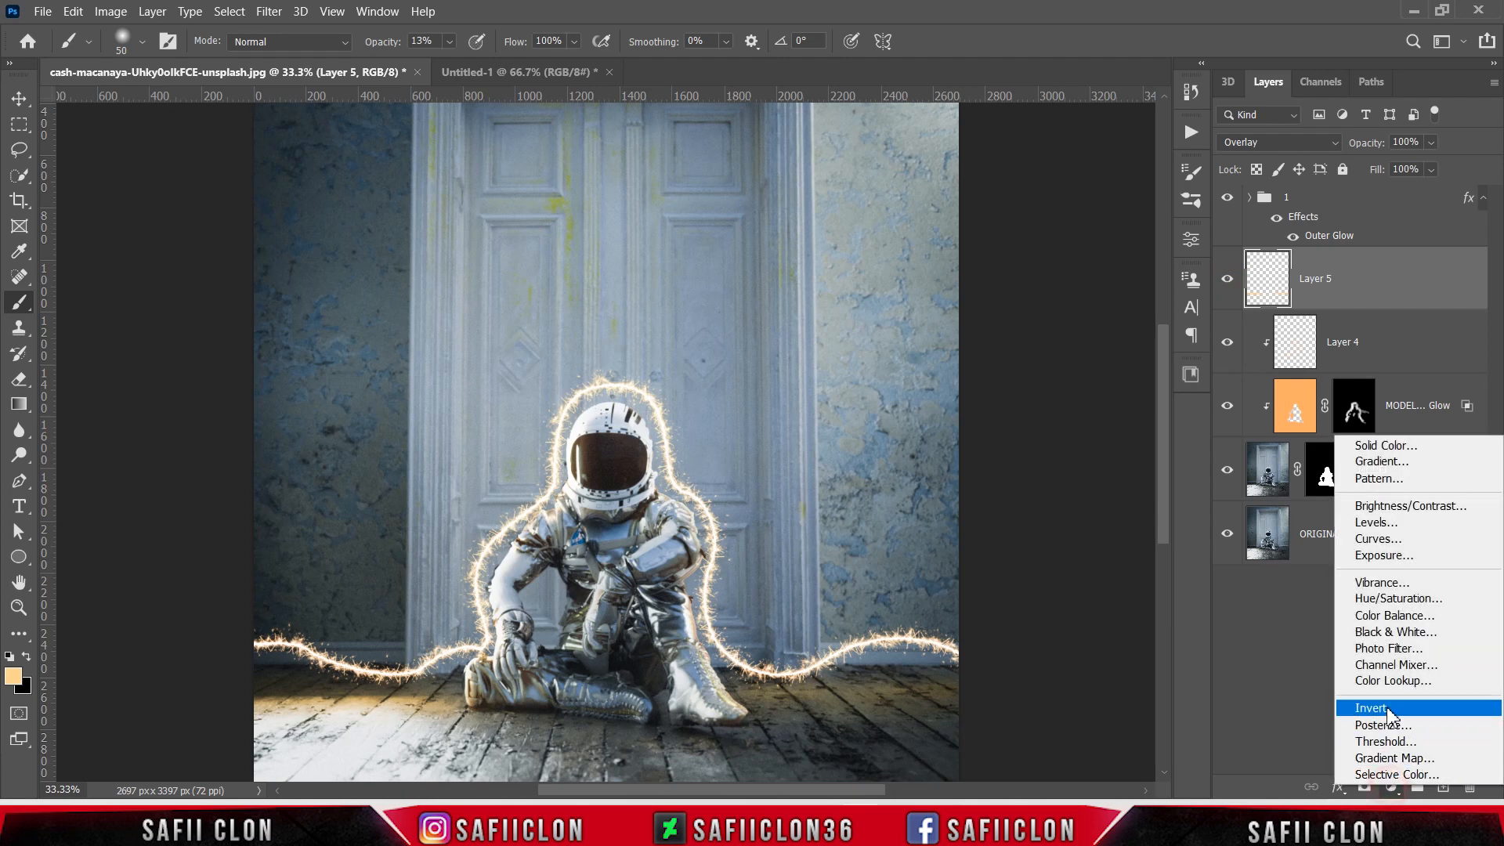
{"action": "left_click", "coordinate": [1401, 540]}
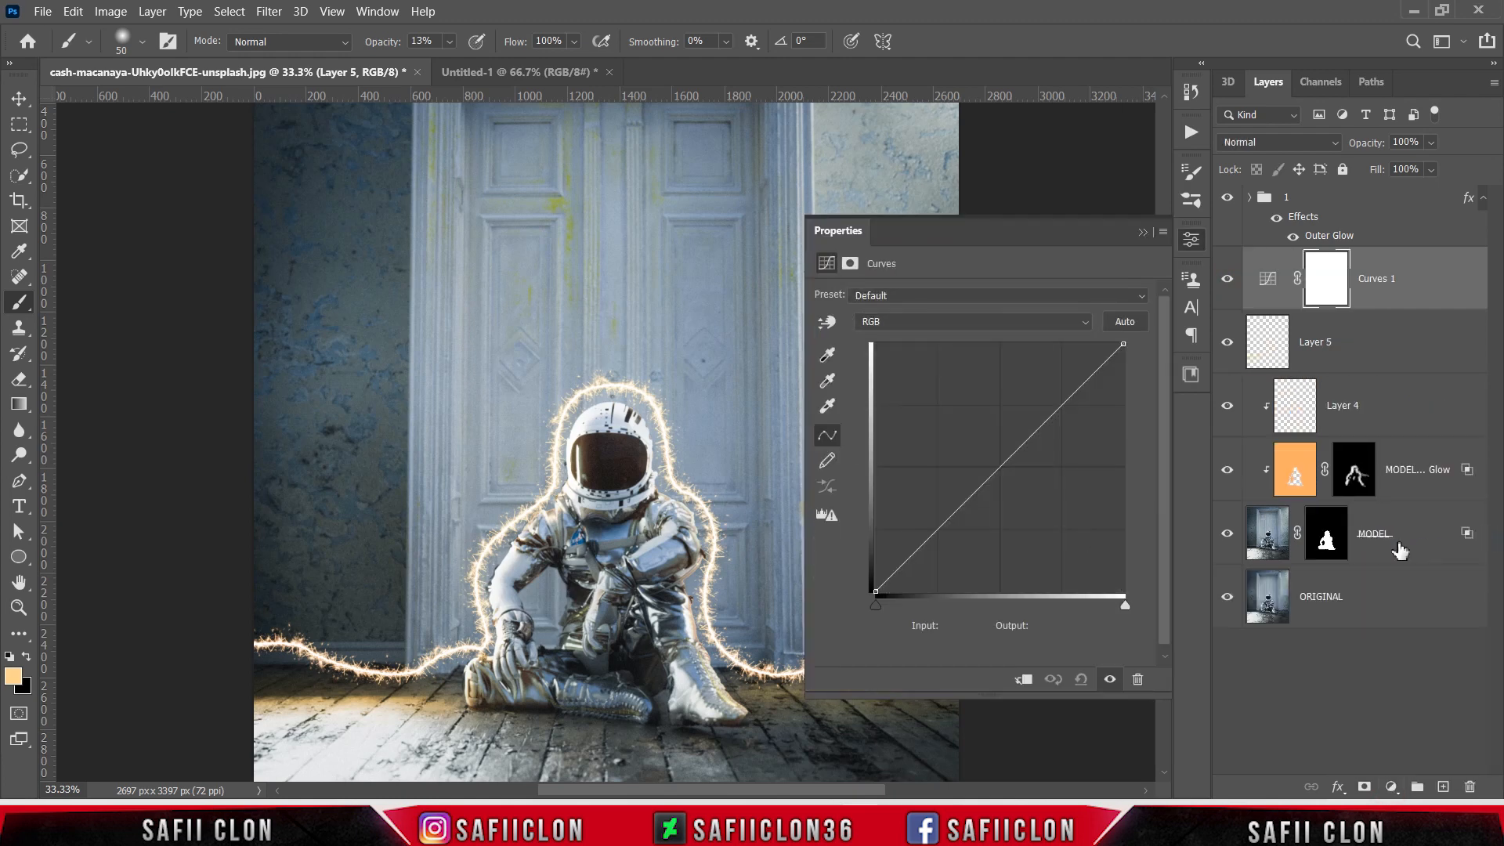
{"action": "left_click", "coordinate": [1117, 349]}
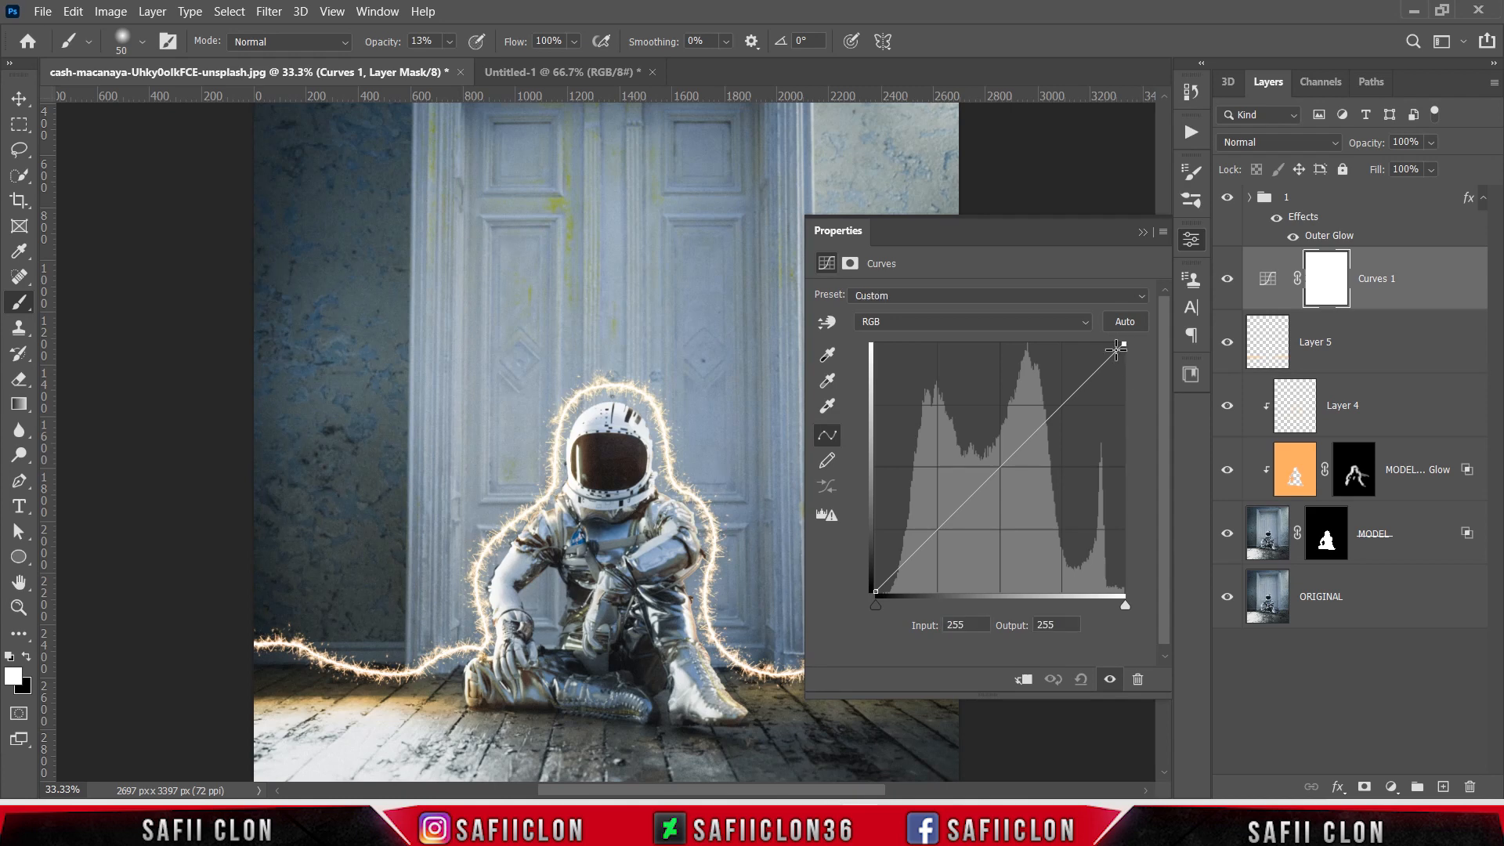
{"action": "left_click_drag", "start_coordinate": [999, 470], "coordinate": [1020, 488]}
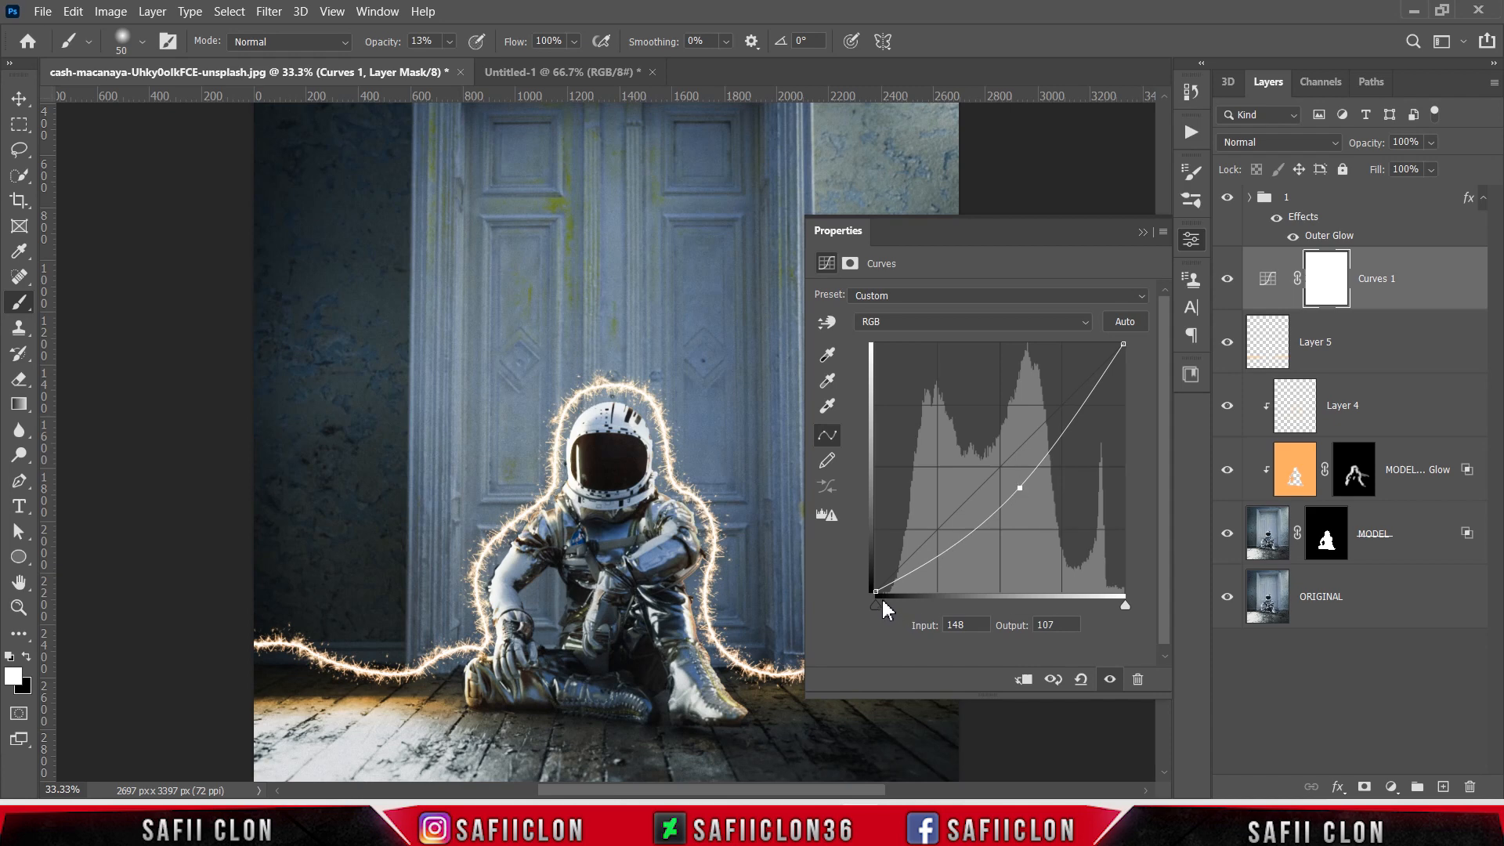
{"action": "mouse_move", "coordinate": [876, 591]}
{"action": "left_mouse_down"}
{"action": "mouse_move", "coordinate": [908, 597]}
{"action": "mouse_move", "coordinate": [852, 582]}
{"action": "left_mouse_up"}
{"action": "left_click_drag", "start_coordinate": [1020, 489], "coordinate": [1021, 488]}
{"action": "left_click_drag", "start_coordinate": [1125, 343], "coordinate": [1118, 343]}
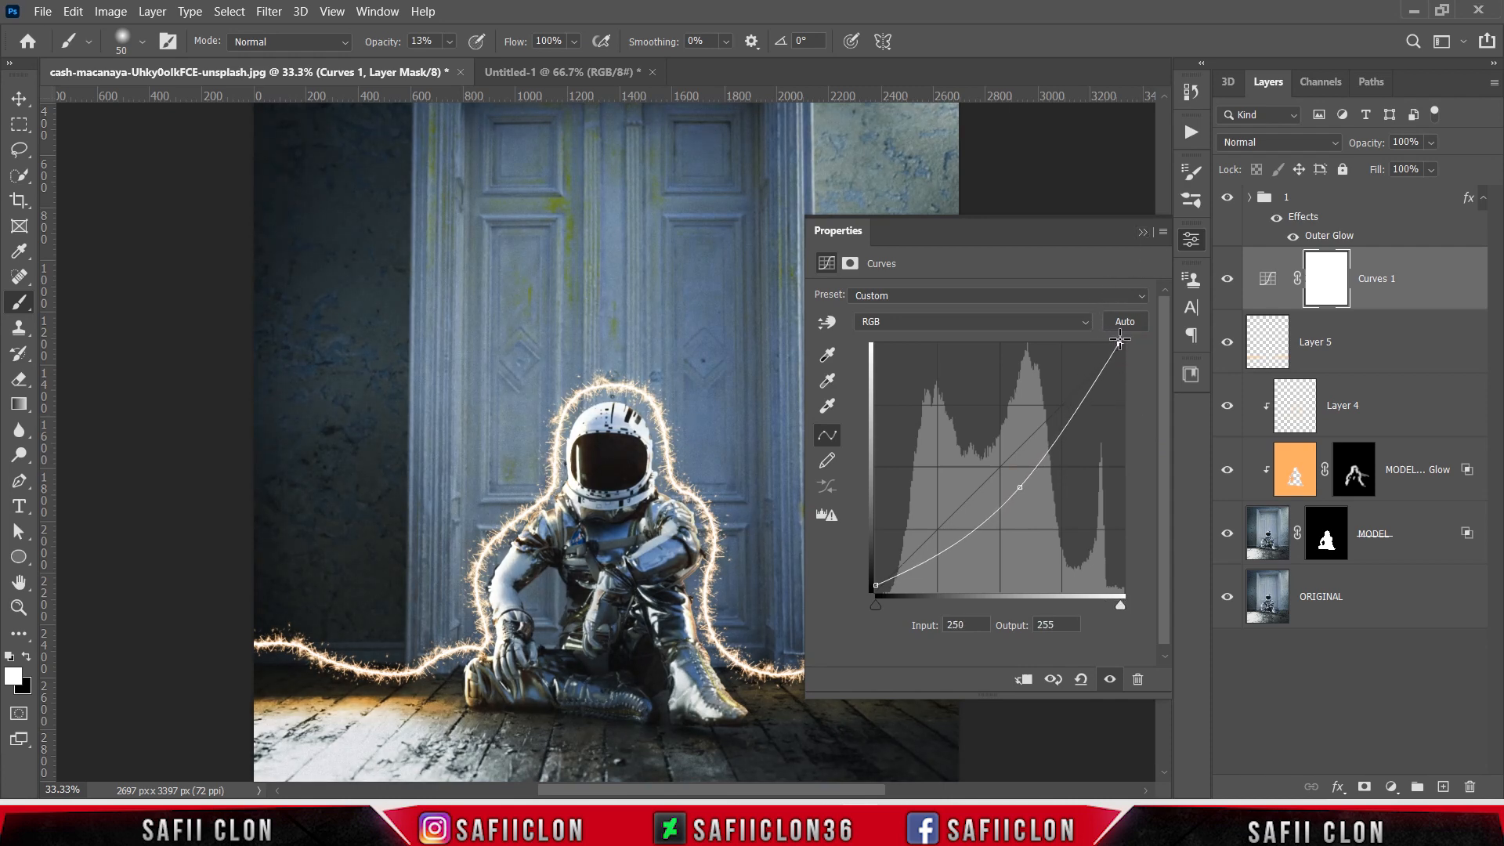
{"action": "left_click", "coordinate": [1145, 235]}
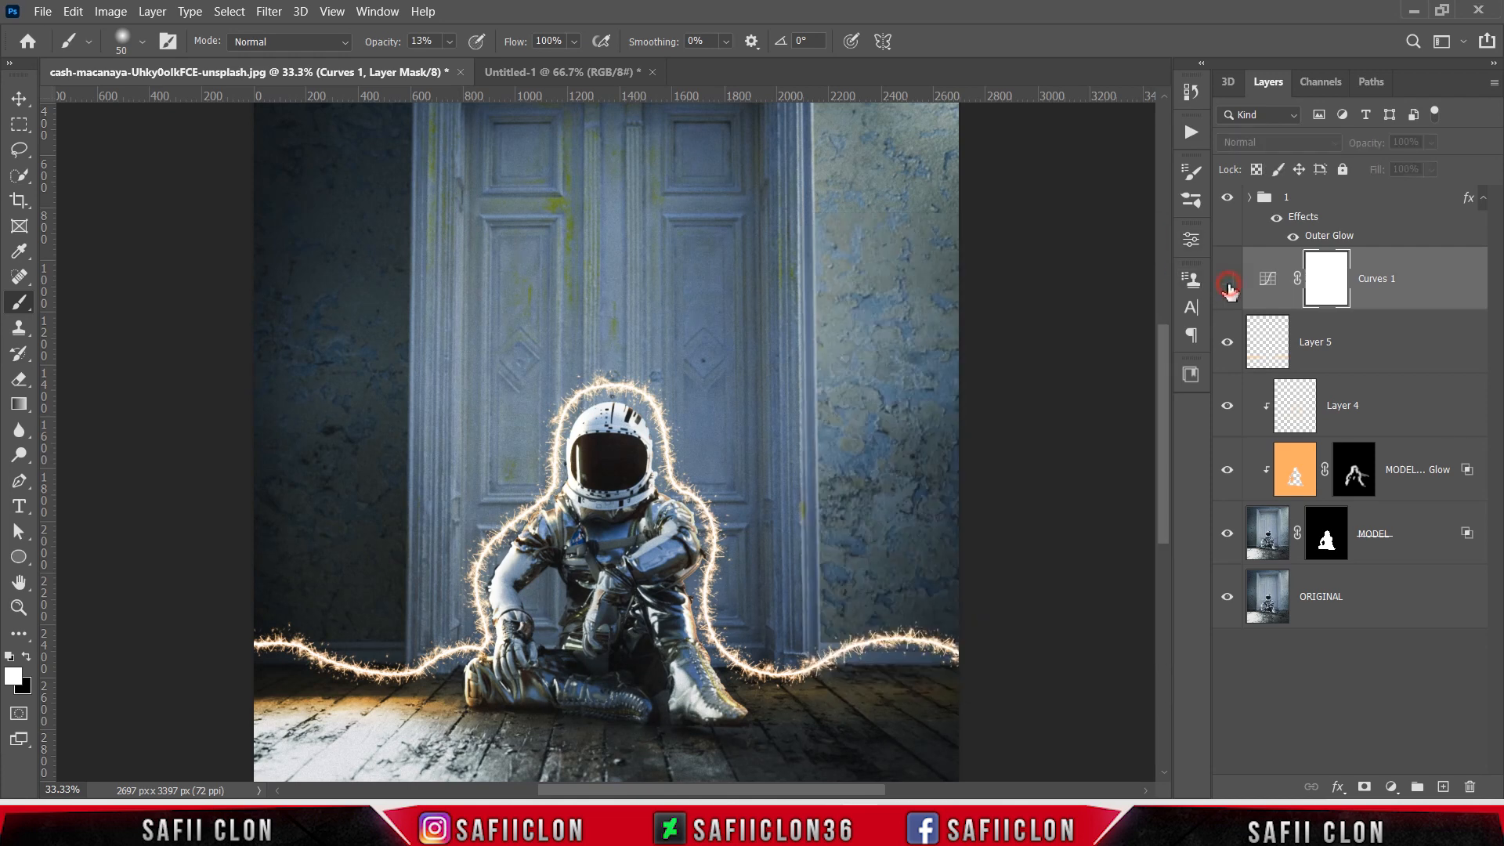
- Compare the scene with and without the Curves 1 darkening
{"action": "left_click", "coordinate": [1228, 282]}
{"action": "left_click", "coordinate": [1227, 282]}
{"action": "left_click", "coordinate": [1227, 282]}
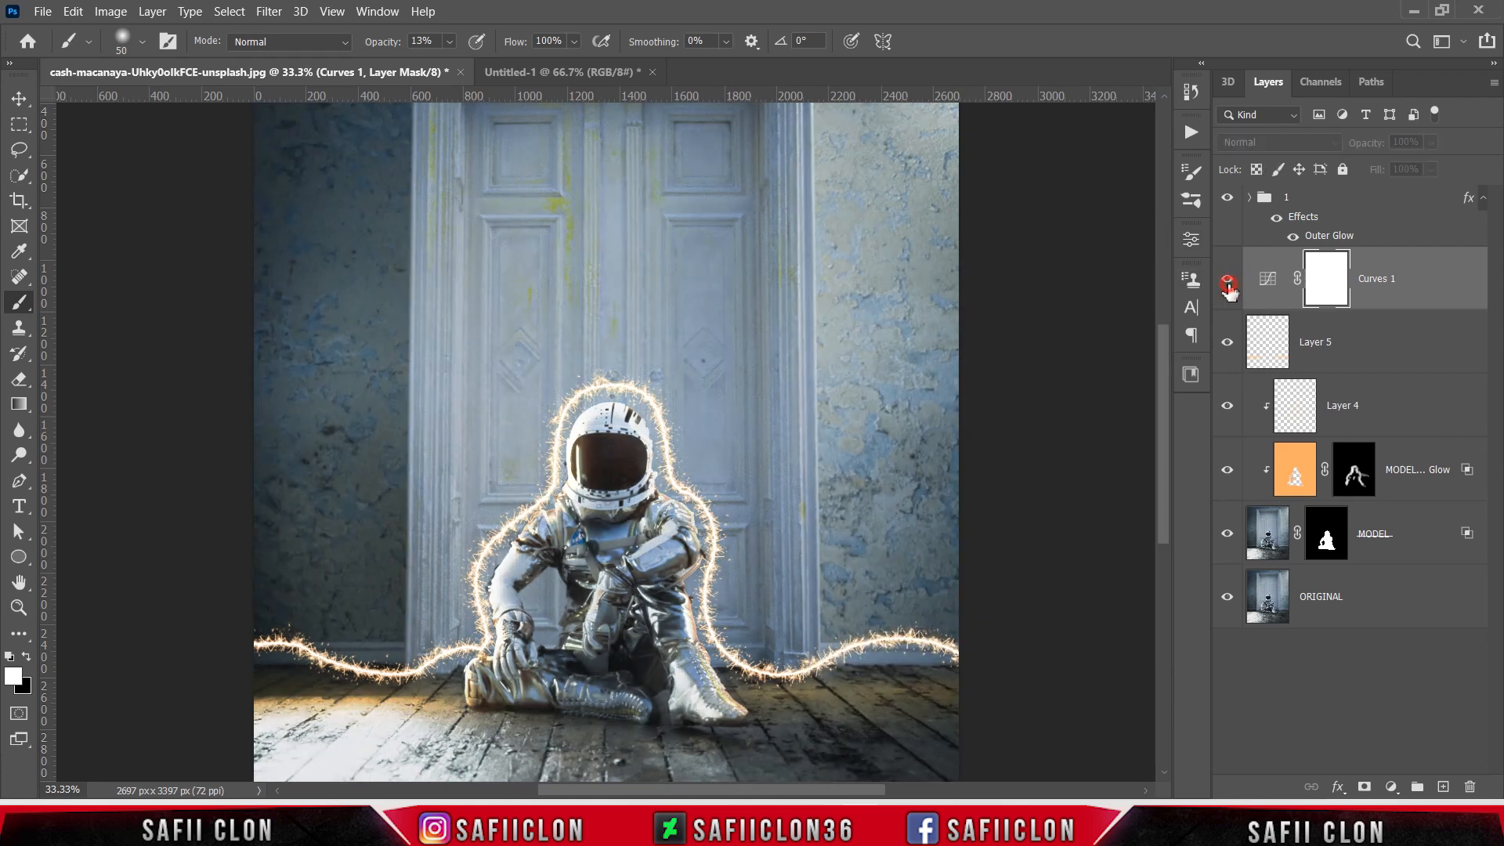
{"action": "left_click", "coordinate": [1229, 283]}
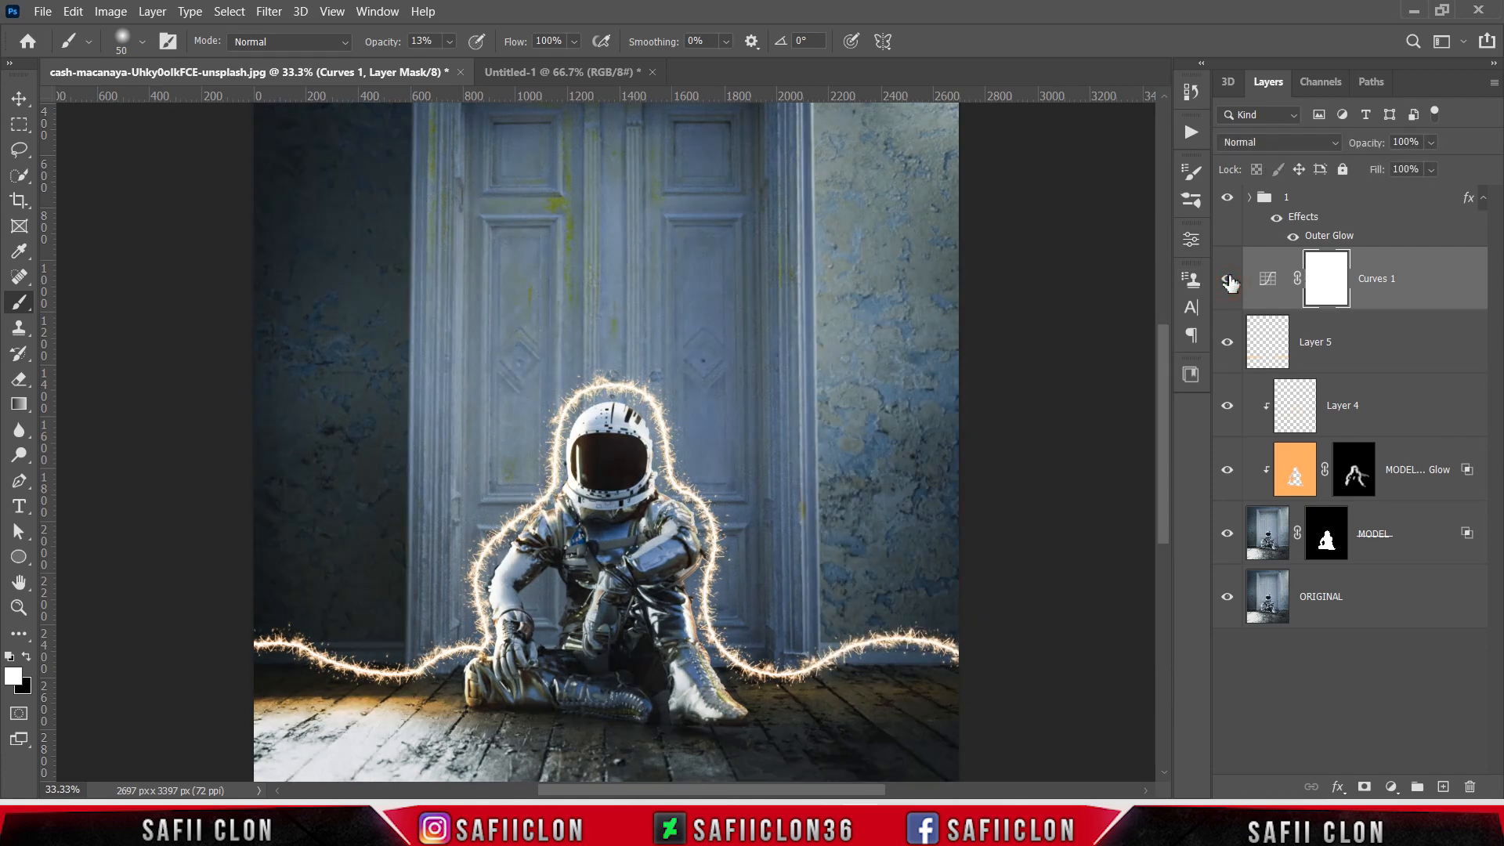
- Add a new layer directly above Layer 5 and set its blend mode to Overlay
{"action": "left_click", "coordinate": [1434, 284]}
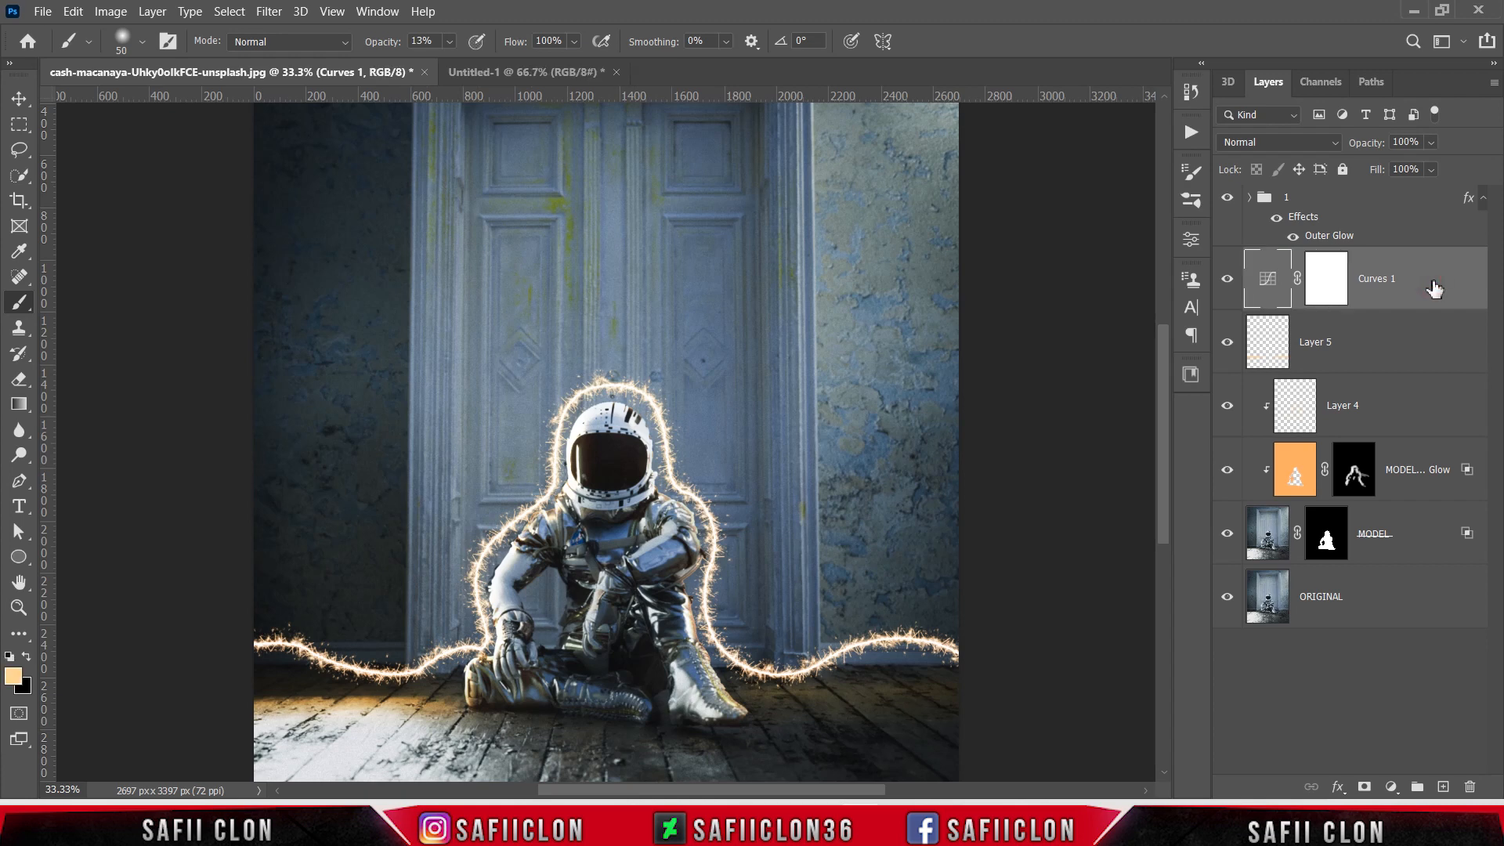
{"action": "left_click", "coordinate": [1408, 343]}
{"action": "left_click", "coordinate": [1237, 350]}
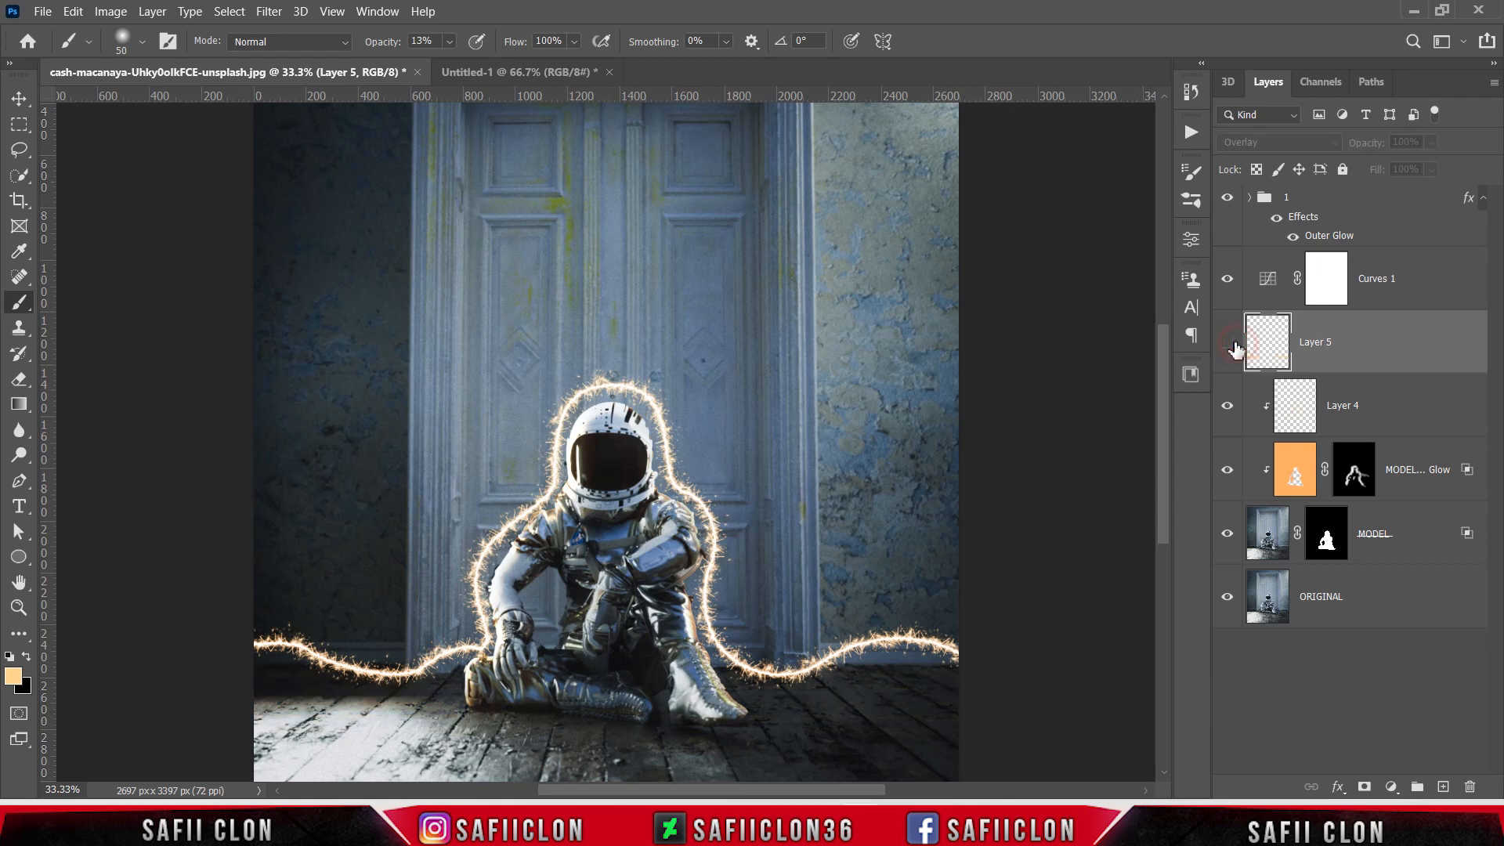
{"action": "left_click", "coordinate": [1236, 349]}
{"action": "left_click", "coordinate": [1444, 788]}
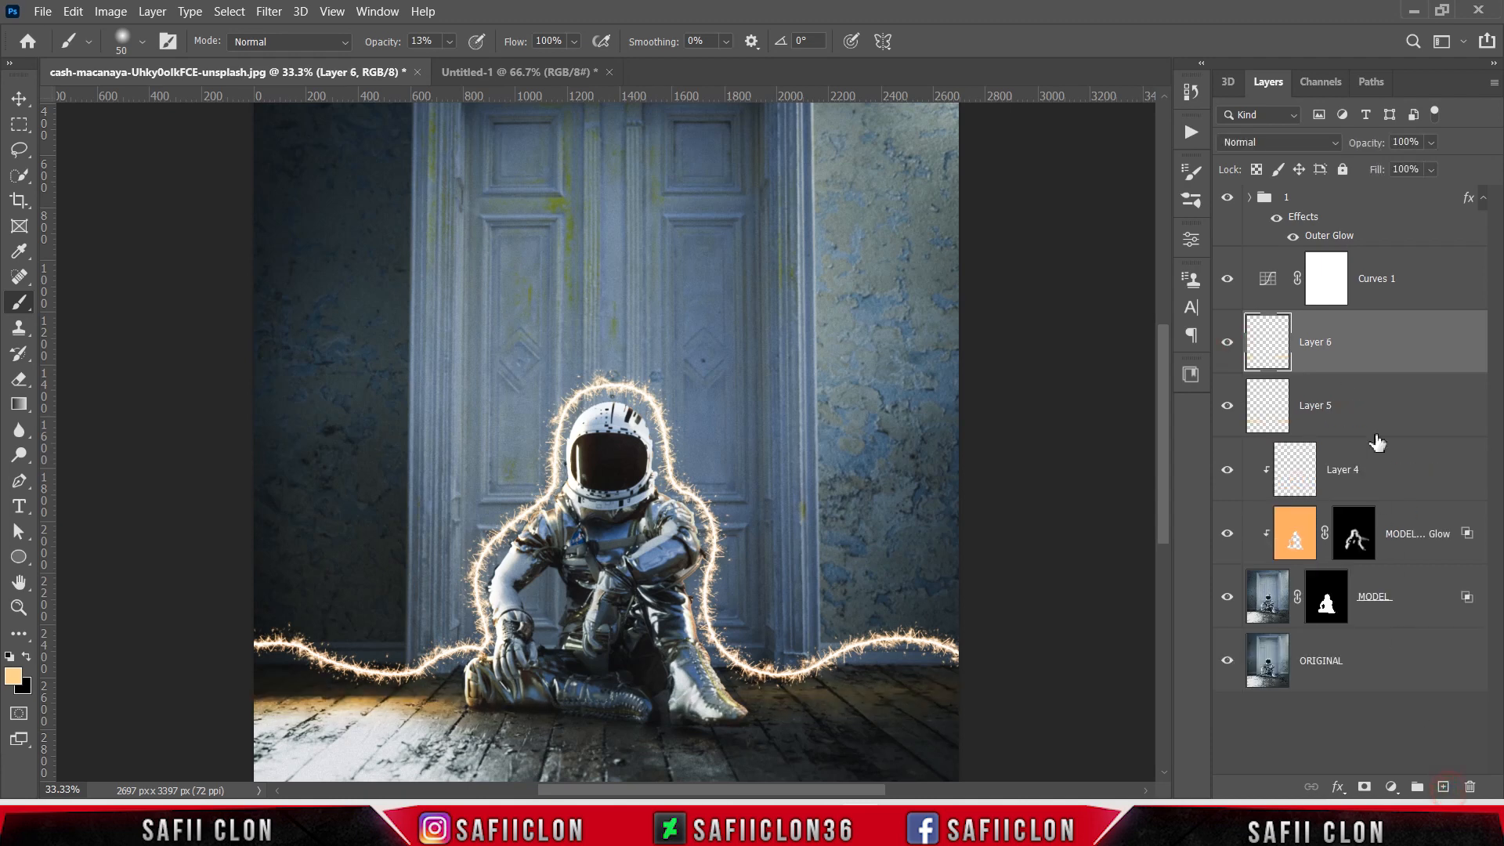
{"action": "left_click", "coordinate": [1328, 152]}
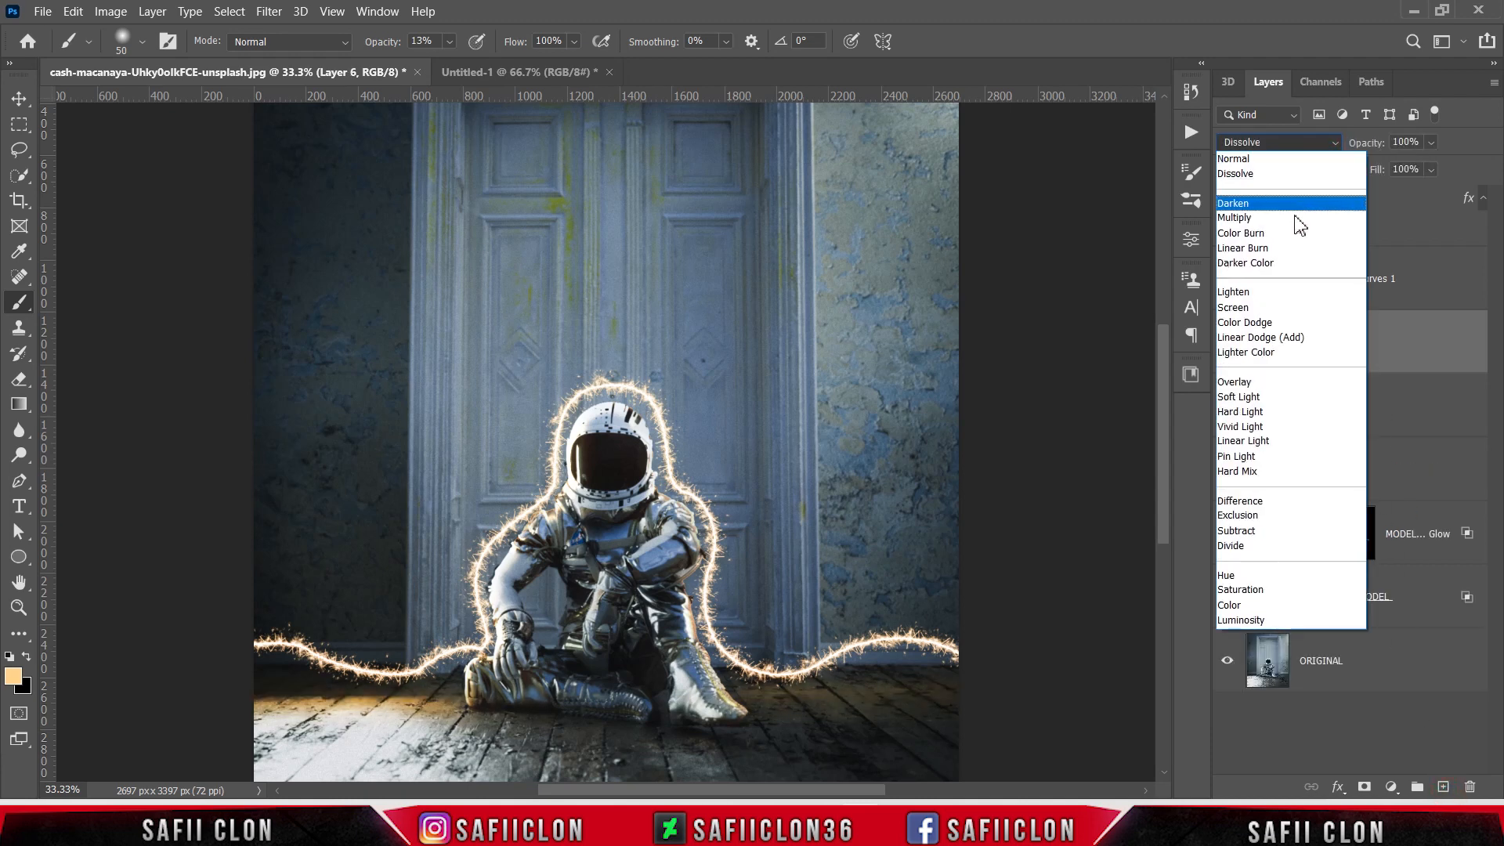
{"action": "left_click", "coordinate": [1246, 380]}
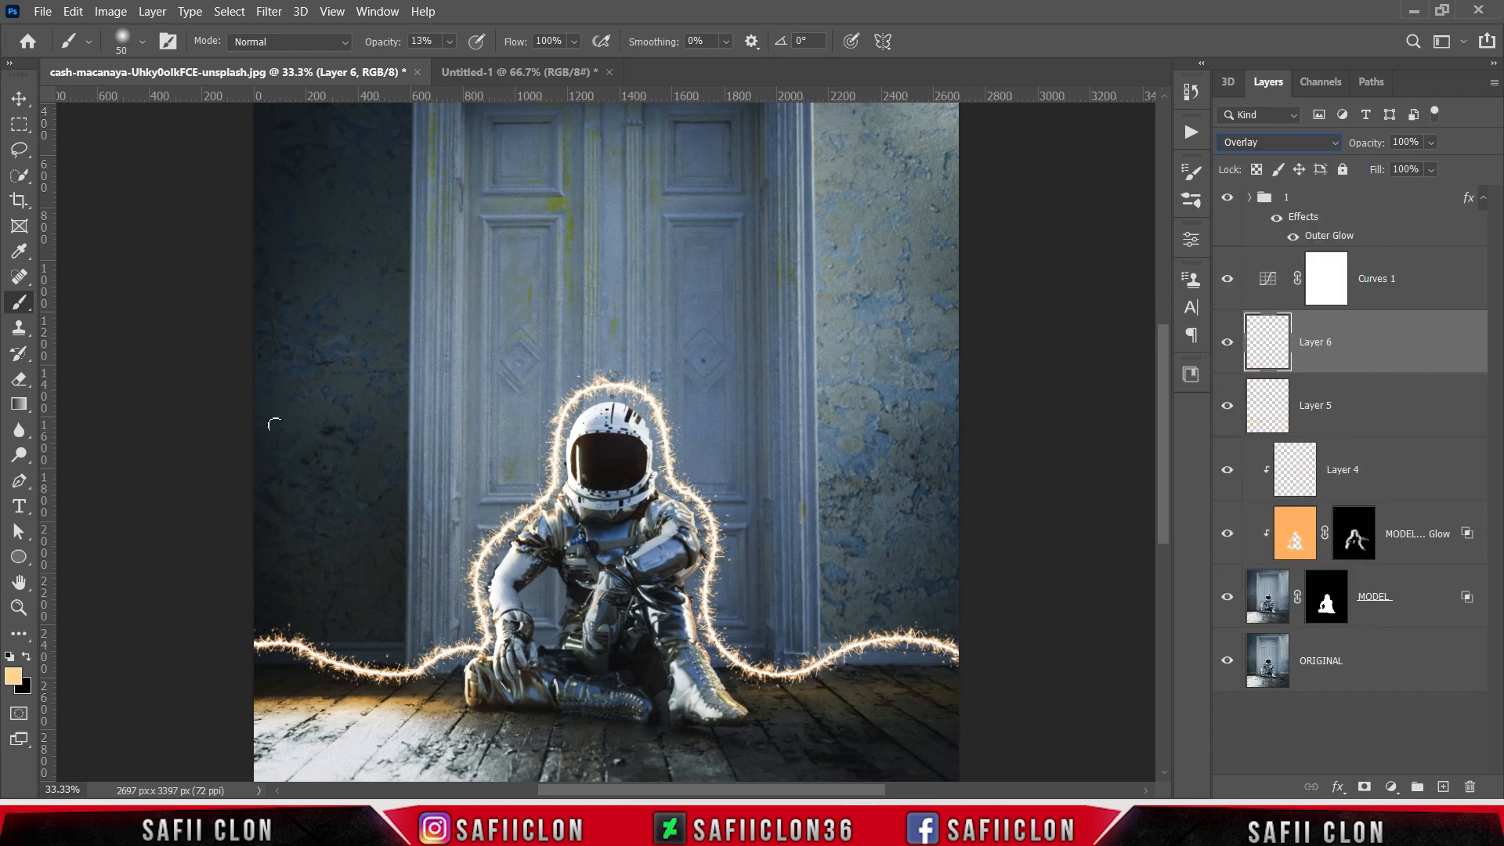
- Set the Brush tool to Soft Round at 88 px with 15% opacity
{"action": "right_click", "coordinate": [21, 303]}
{"action": "left_click", "coordinate": [82, 304]}
{"action": "left_click", "coordinate": [143, 46]}
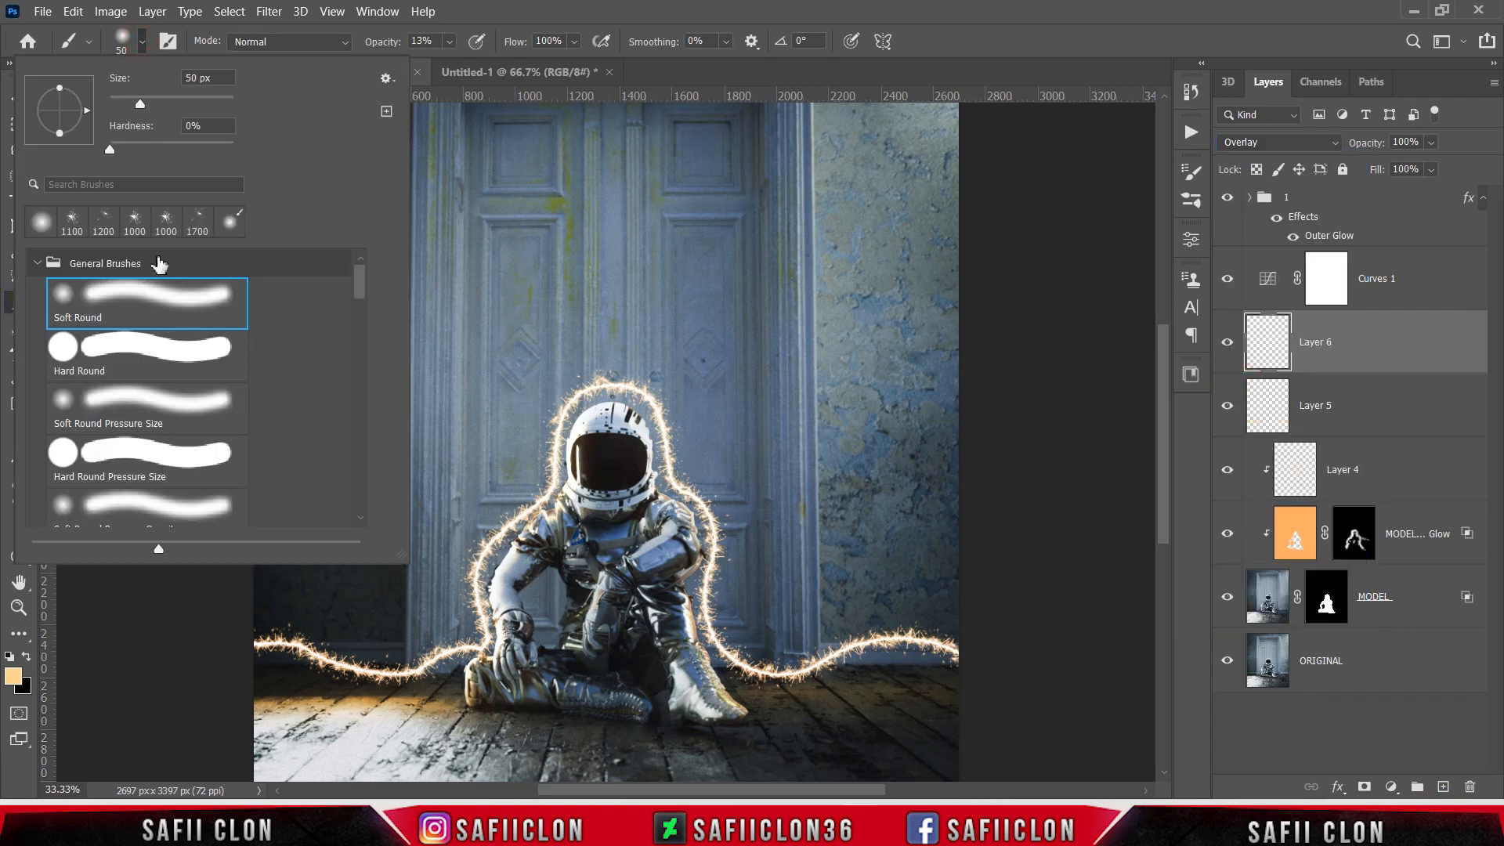
{"action": "left_click", "coordinate": [160, 296]}
{"action": "left_click", "coordinate": [143, 45]}
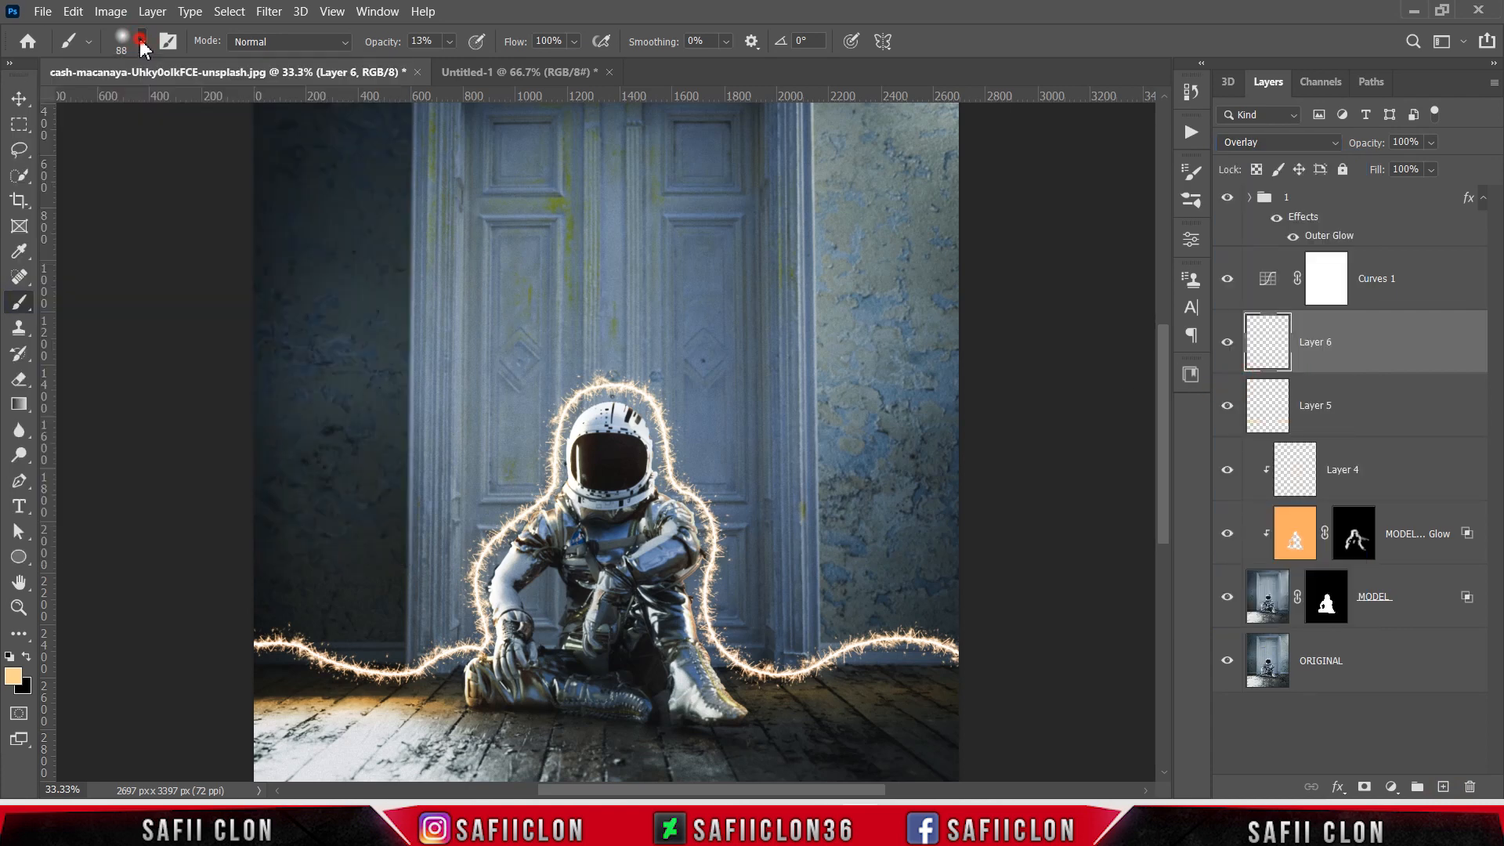
{"action": "left_click", "coordinate": [450, 41]}
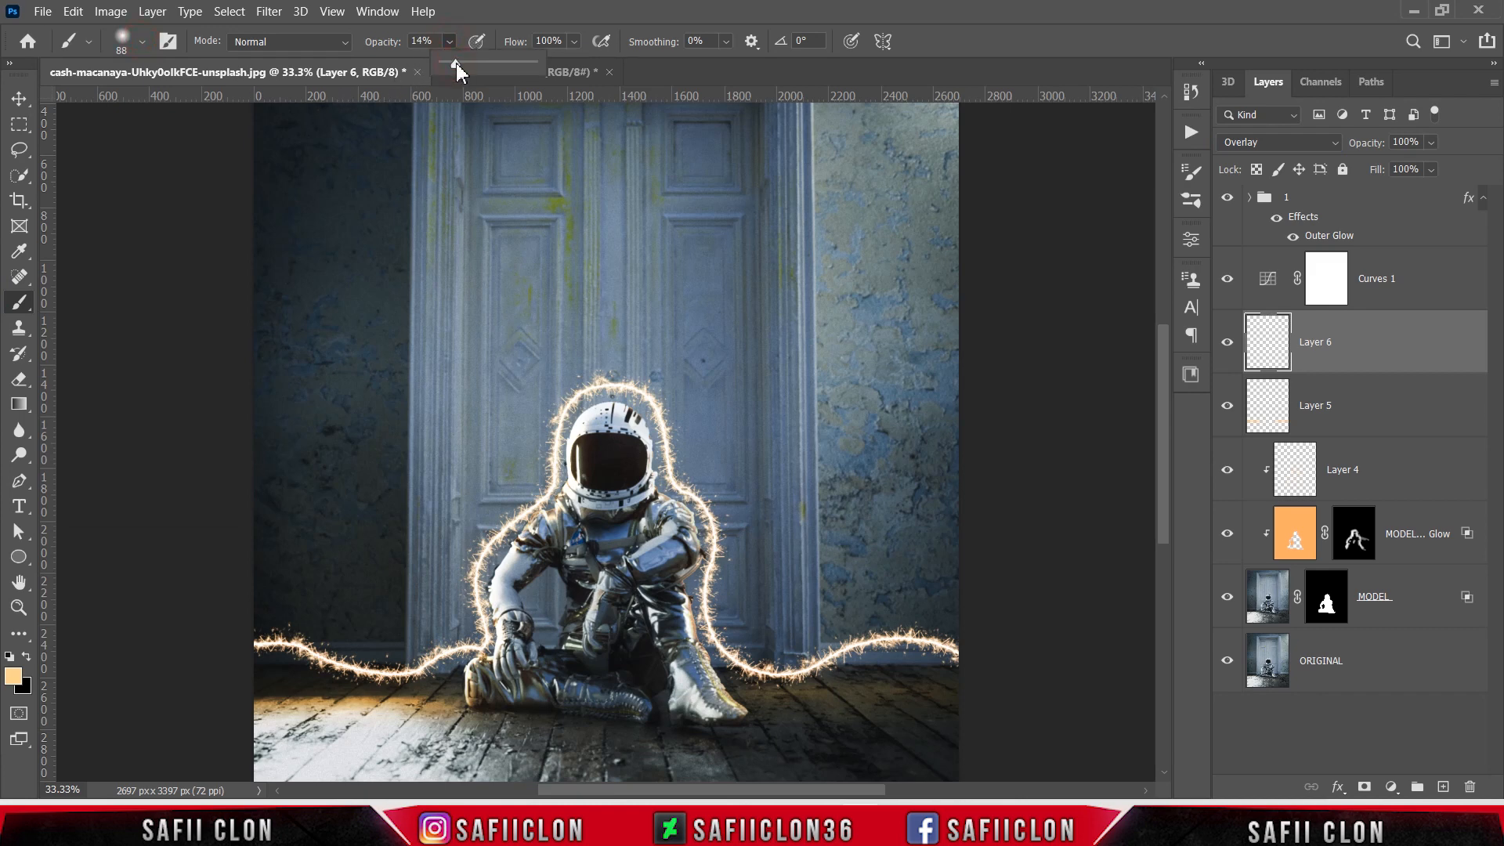
{"action": "left_click_drag", "start_coordinate": [456, 62], "coordinate": [457, 63]}
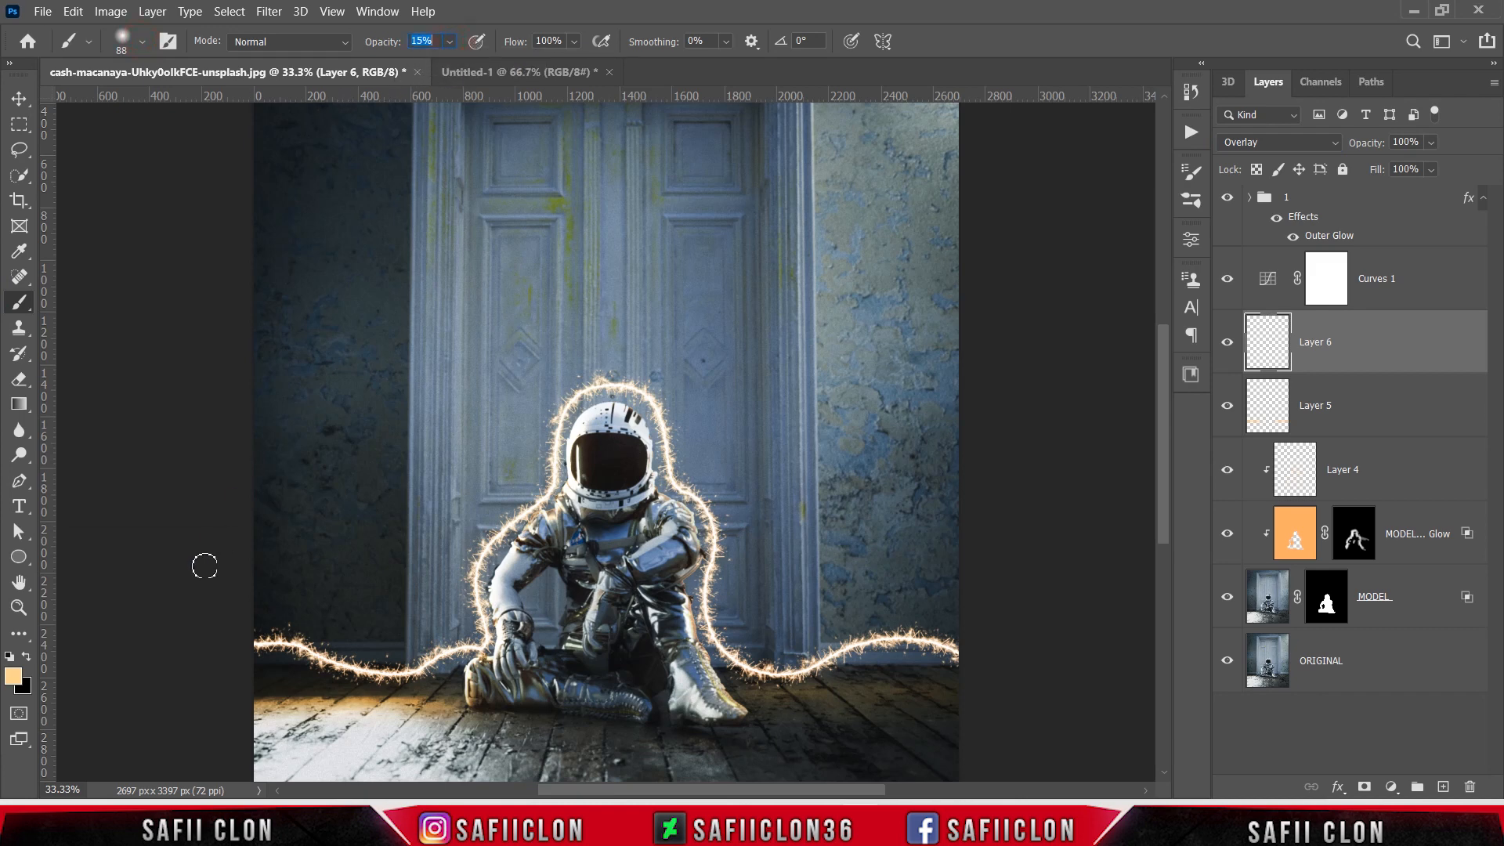
- Set the foreground colour to ffdda8 and return to the Brush tool
{"action": "left_click", "coordinate": [13, 676]}
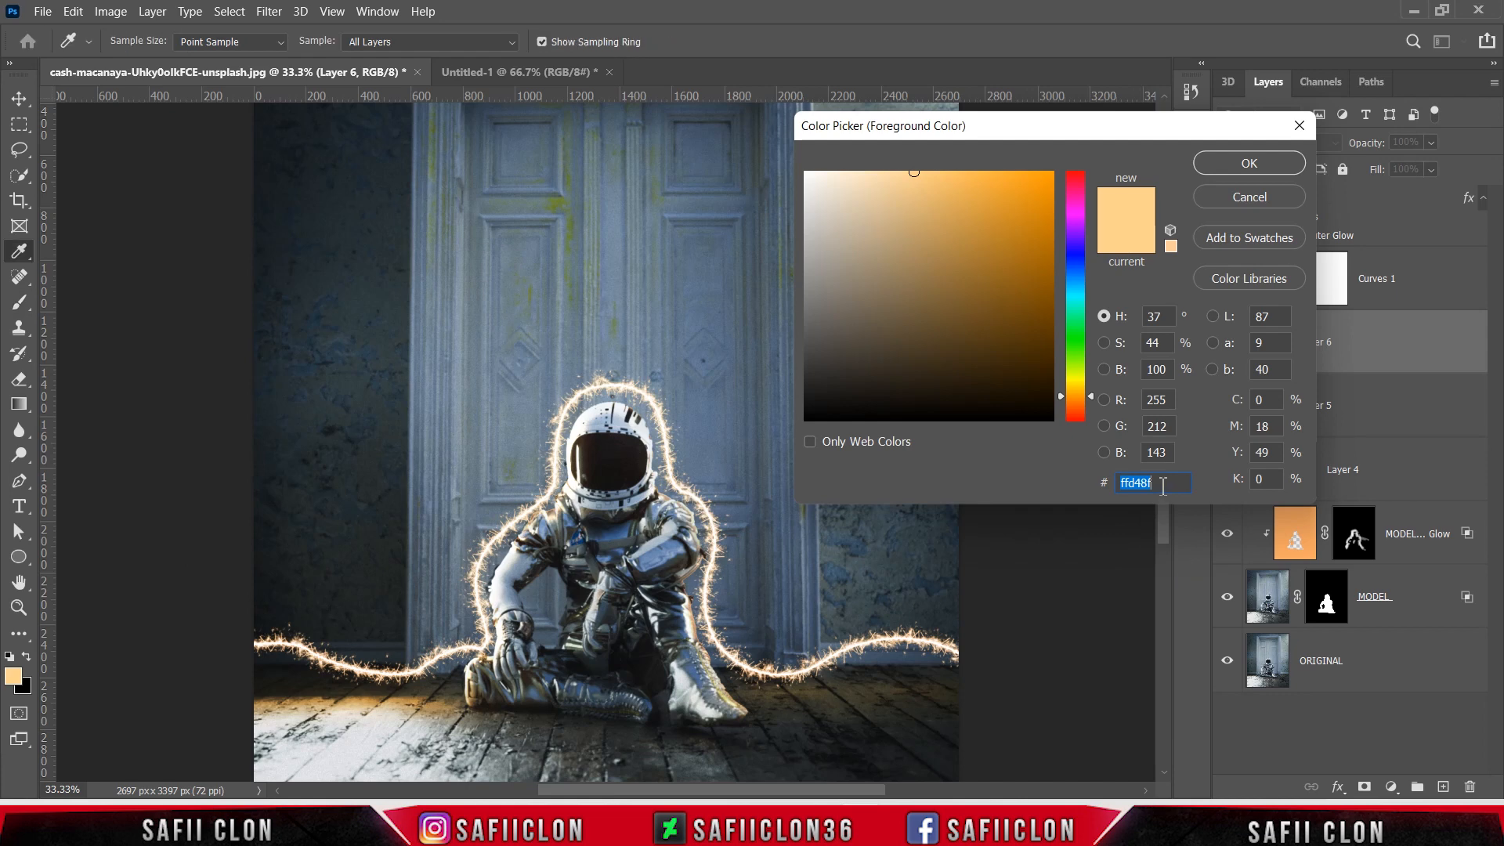
{"action": "type", "text": "ff"}
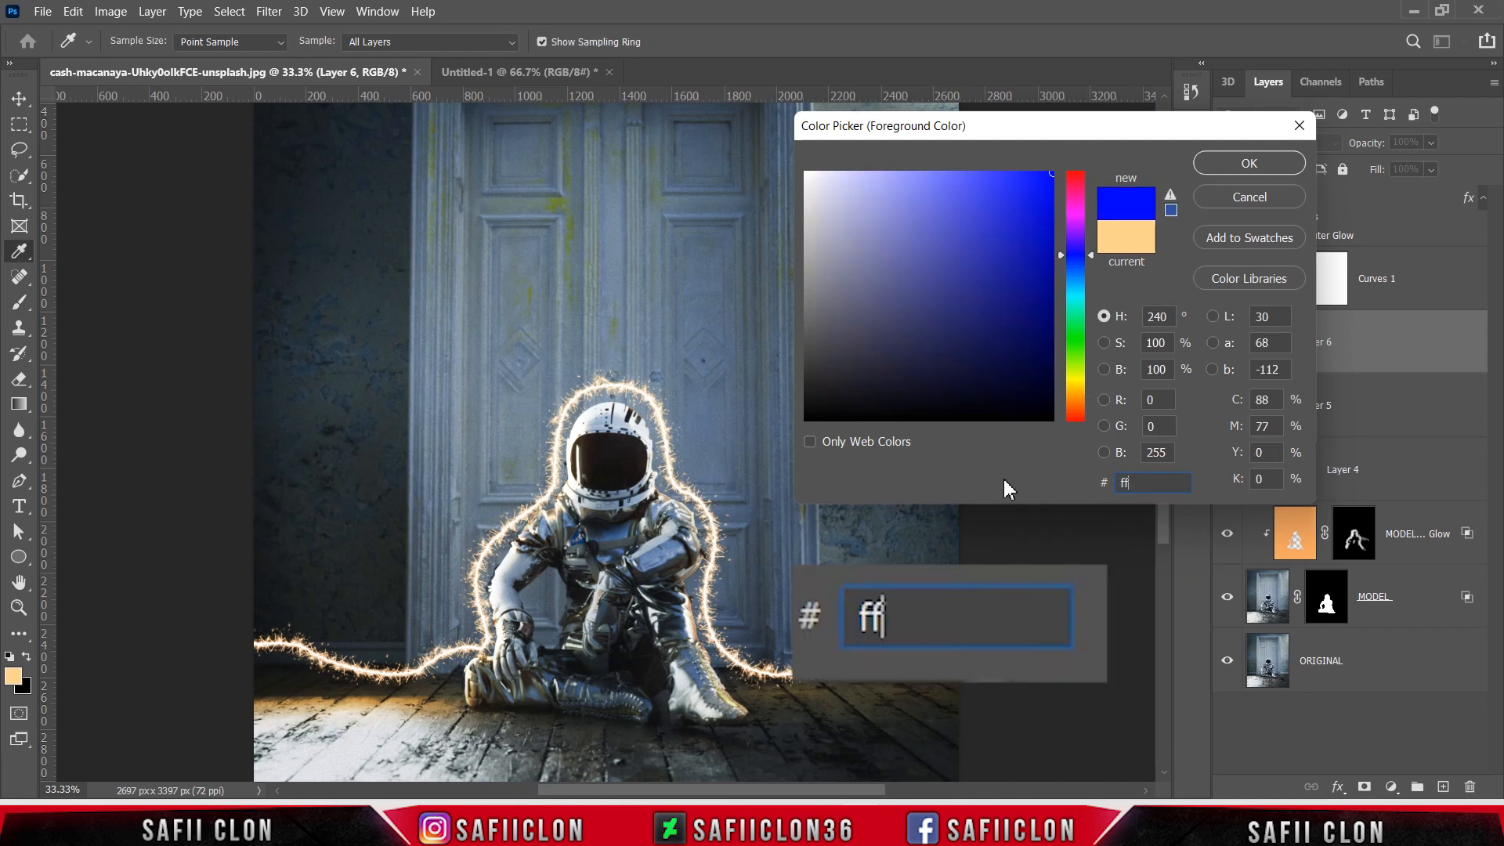
{"action": "type", "text": "dda8"}
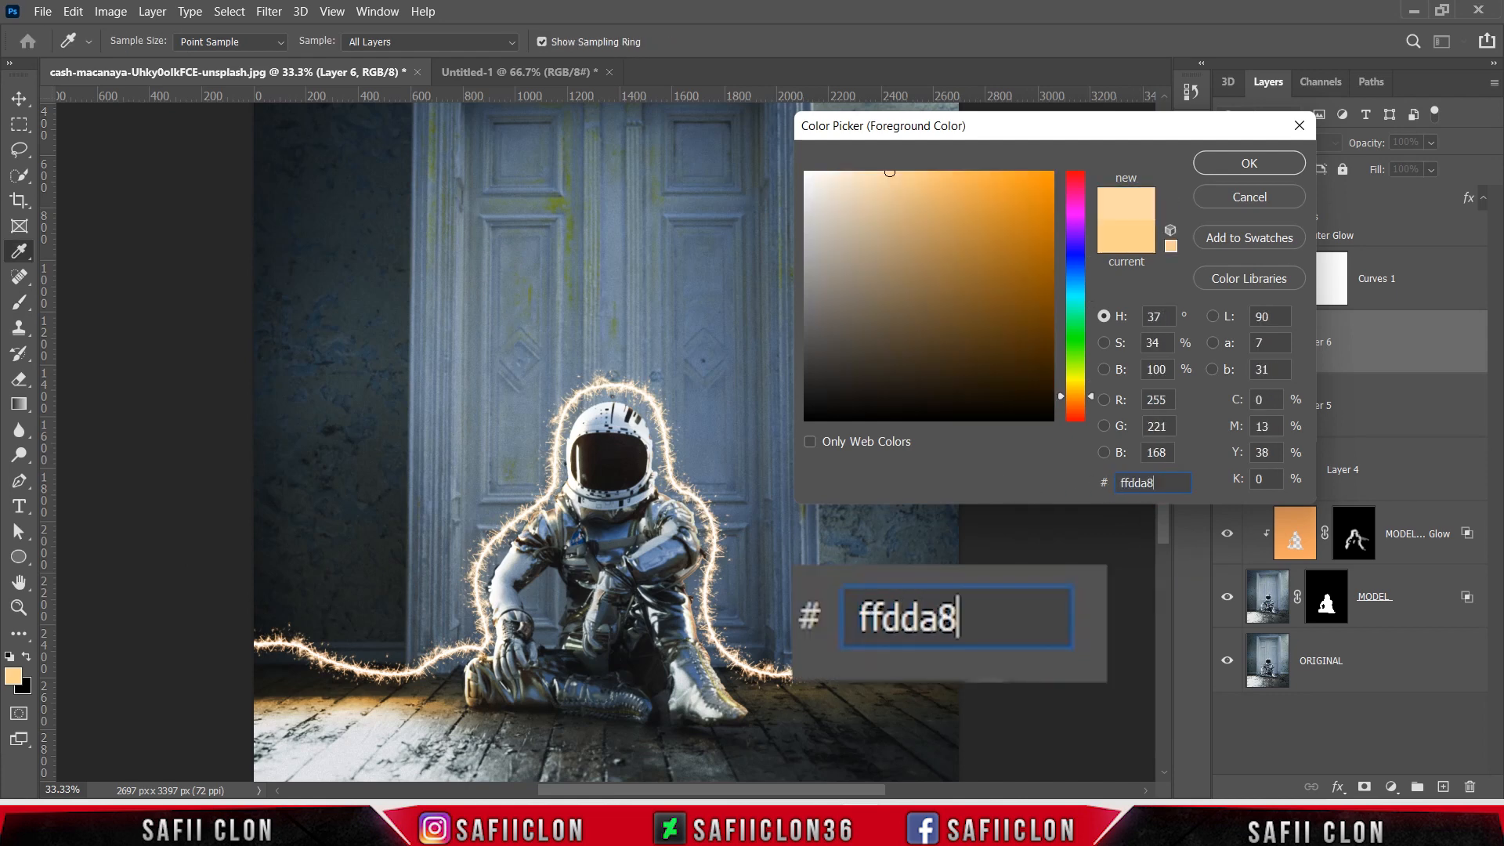
{"action": "left_click", "coordinate": [1228, 163]}
{"action": "key", "text": "b"}
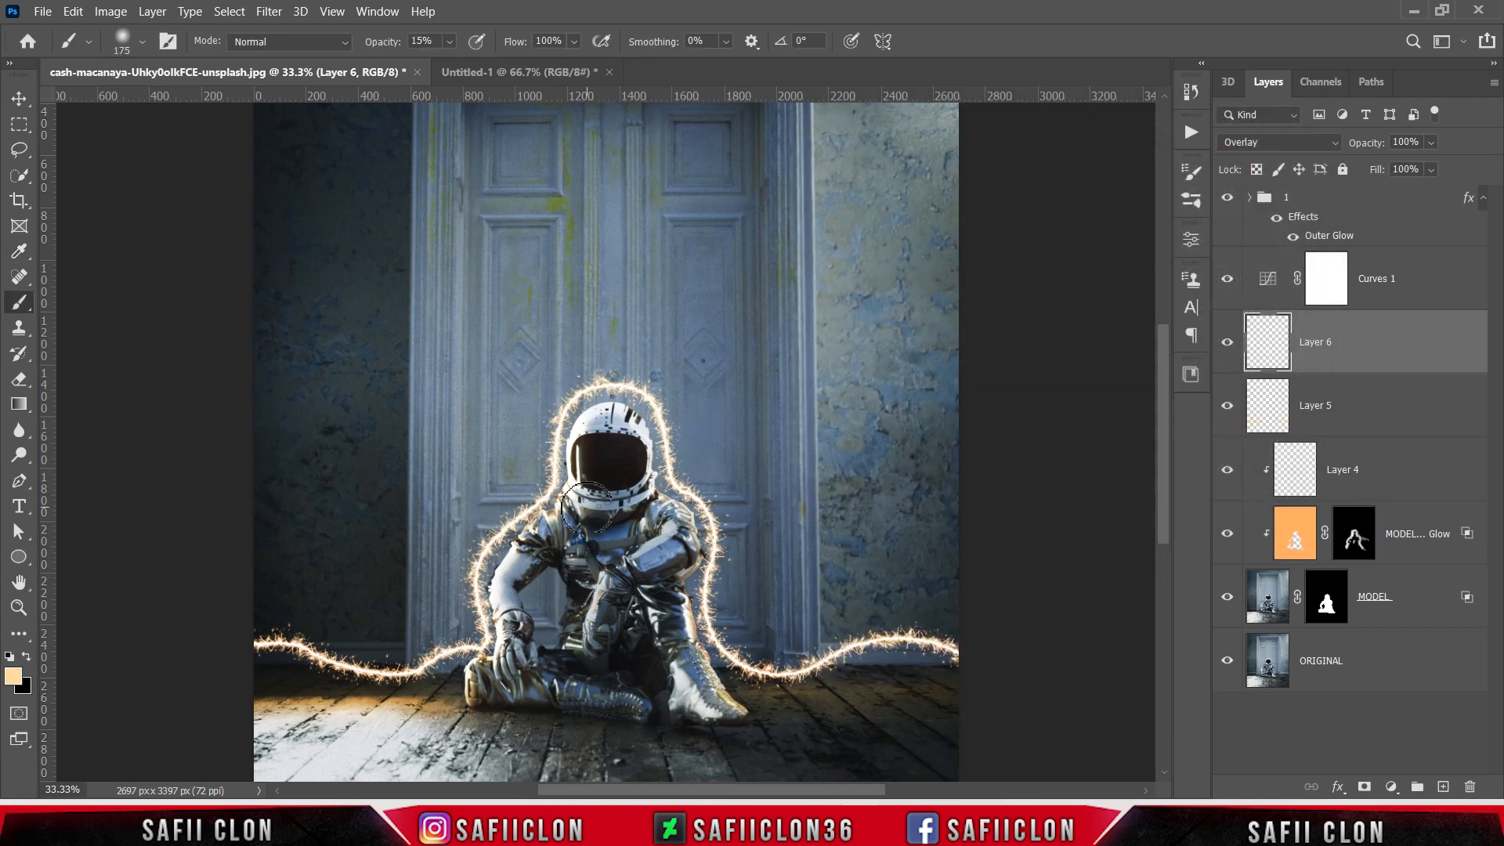
- Paint soft light on Layer 6 along the image's left sparkler trail and the outline beside the arm, with brush sizes of 300 and 250 px
{"action": "key", "text": "bracketright"}
{"action": "key", "text": "bracketright"}
{"action": "key", "text": "bracketright"}
{"action": "left_click_drag", "start_coordinate": [512, 518], "coordinate": [490, 548]}
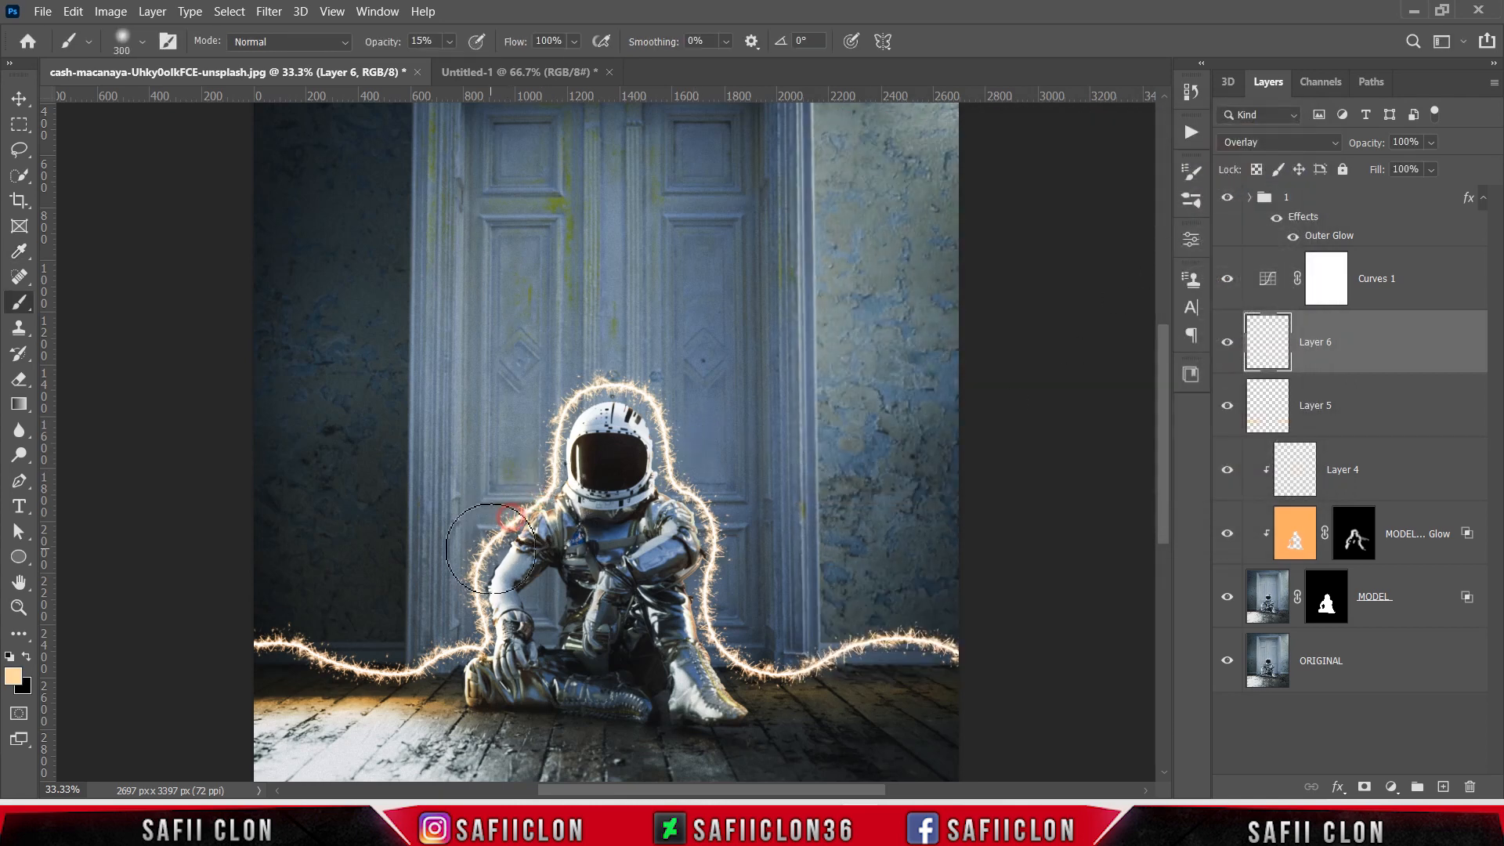
{"action": "left_click", "coordinate": [486, 543]}
{"action": "key", "text": "bracketleft"}
{"action": "left_click", "coordinate": [483, 679]}
{"action": "left_click", "coordinate": [436, 668]}
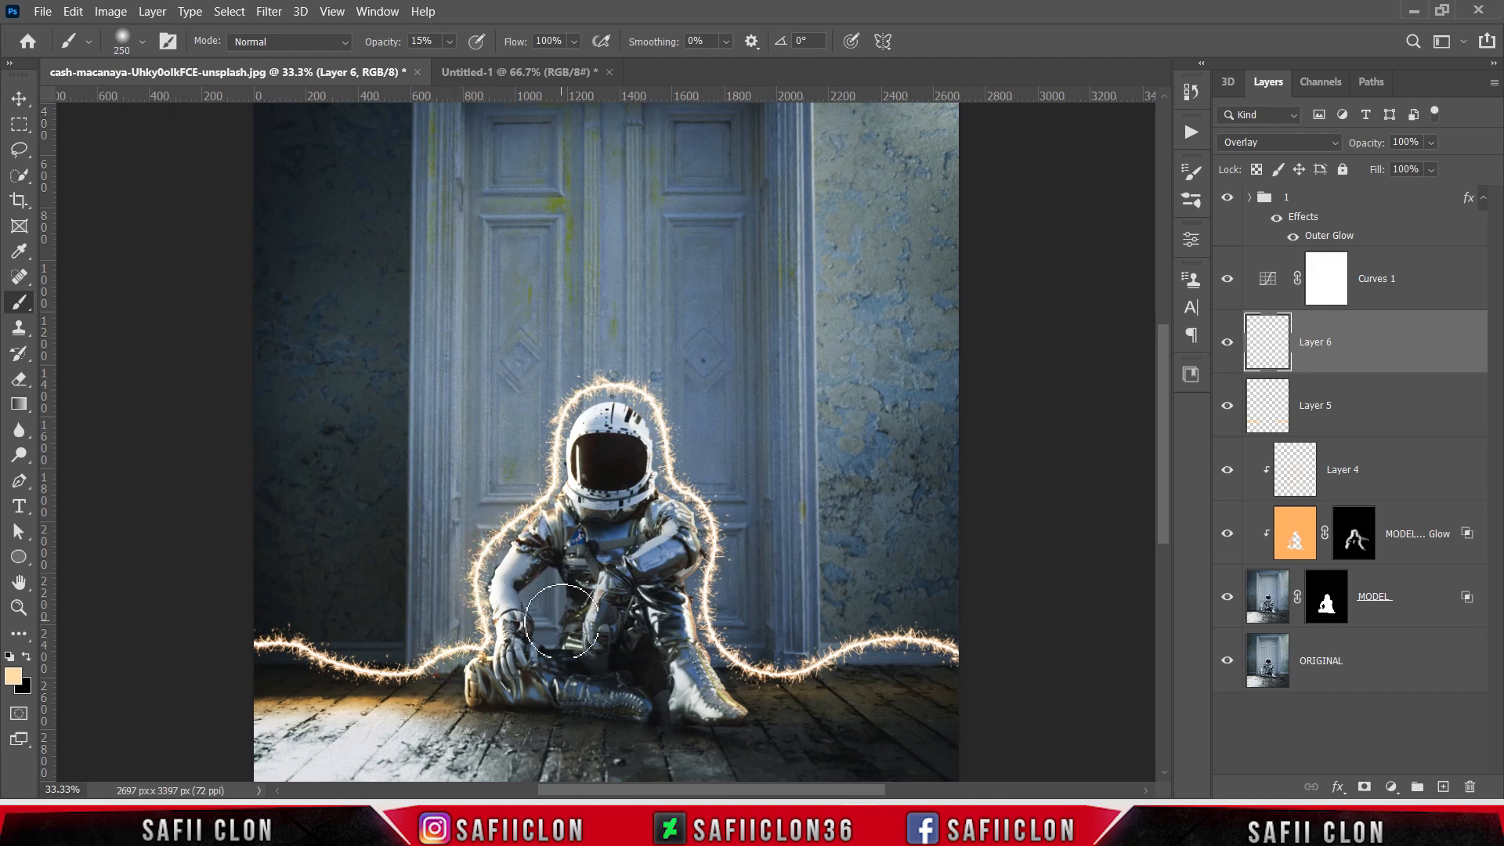
{"action": "mouse_move", "coordinate": [307, 652]}
{"action": "left_mouse_down"}
{"action": "mouse_move", "coordinate": [274, 638]}
{"action": "mouse_move", "coordinate": [285, 668]}
{"action": "mouse_move", "coordinate": [255, 672]}
{"action": "left_mouse_up"}
{"action": "mouse_move", "coordinate": [359, 661]}
{"action": "left_mouse_down"}
{"action": "mouse_move", "coordinate": [379, 685]}
{"action": "mouse_move", "coordinate": [434, 666]}
{"action": "mouse_move", "coordinate": [433, 615]}
{"action": "left_mouse_up"}
- Brush soft light on Layer 6 around the helmet, the image's right sparkler trail and the astronaut's suit at 250 px
{"action": "left_click_drag", "start_coordinate": [551, 502], "coordinate": [576, 398]}
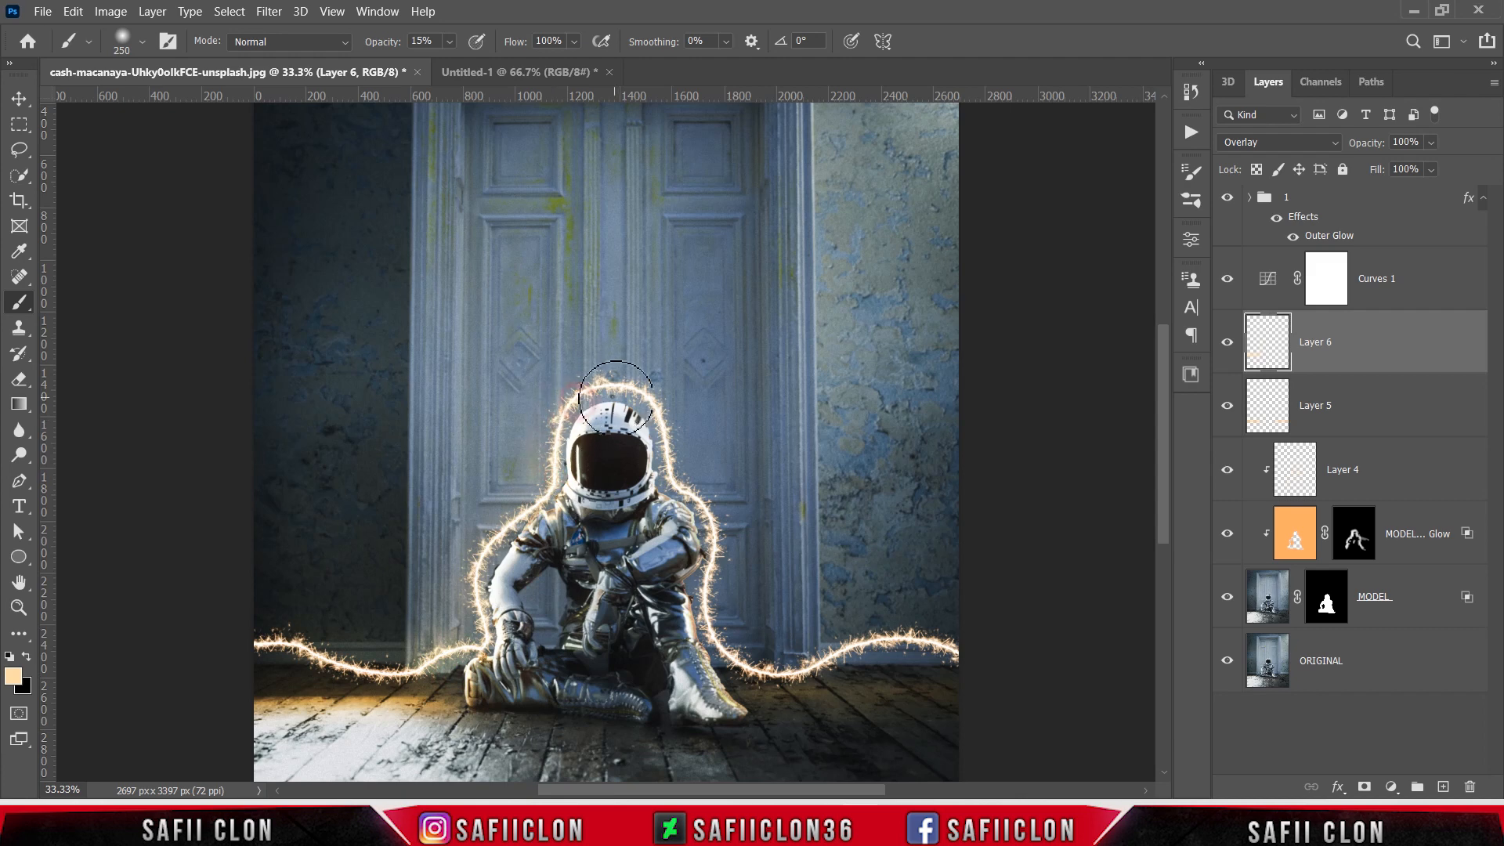
{"action": "left_click_drag", "start_coordinate": [677, 416], "coordinate": [662, 423]}
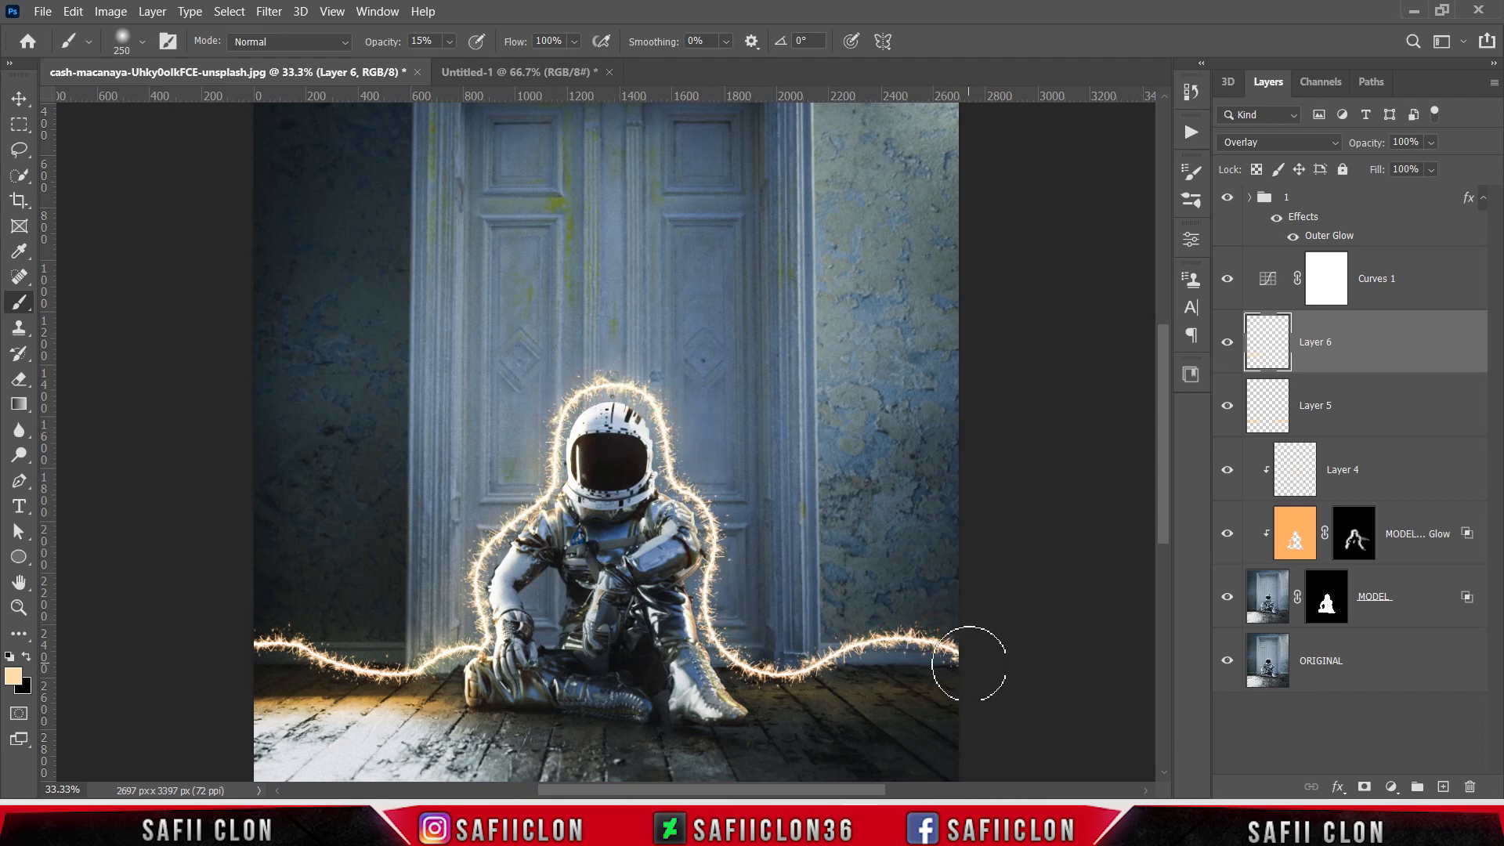
{"action": "mouse_move", "coordinate": [1018, 672]}
{"action": "left_mouse_down"}
{"action": "mouse_move", "coordinate": [784, 696]}
{"action": "mouse_move", "coordinate": [854, 646]}
{"action": "mouse_move", "coordinate": [723, 640]}
{"action": "left_mouse_up"}
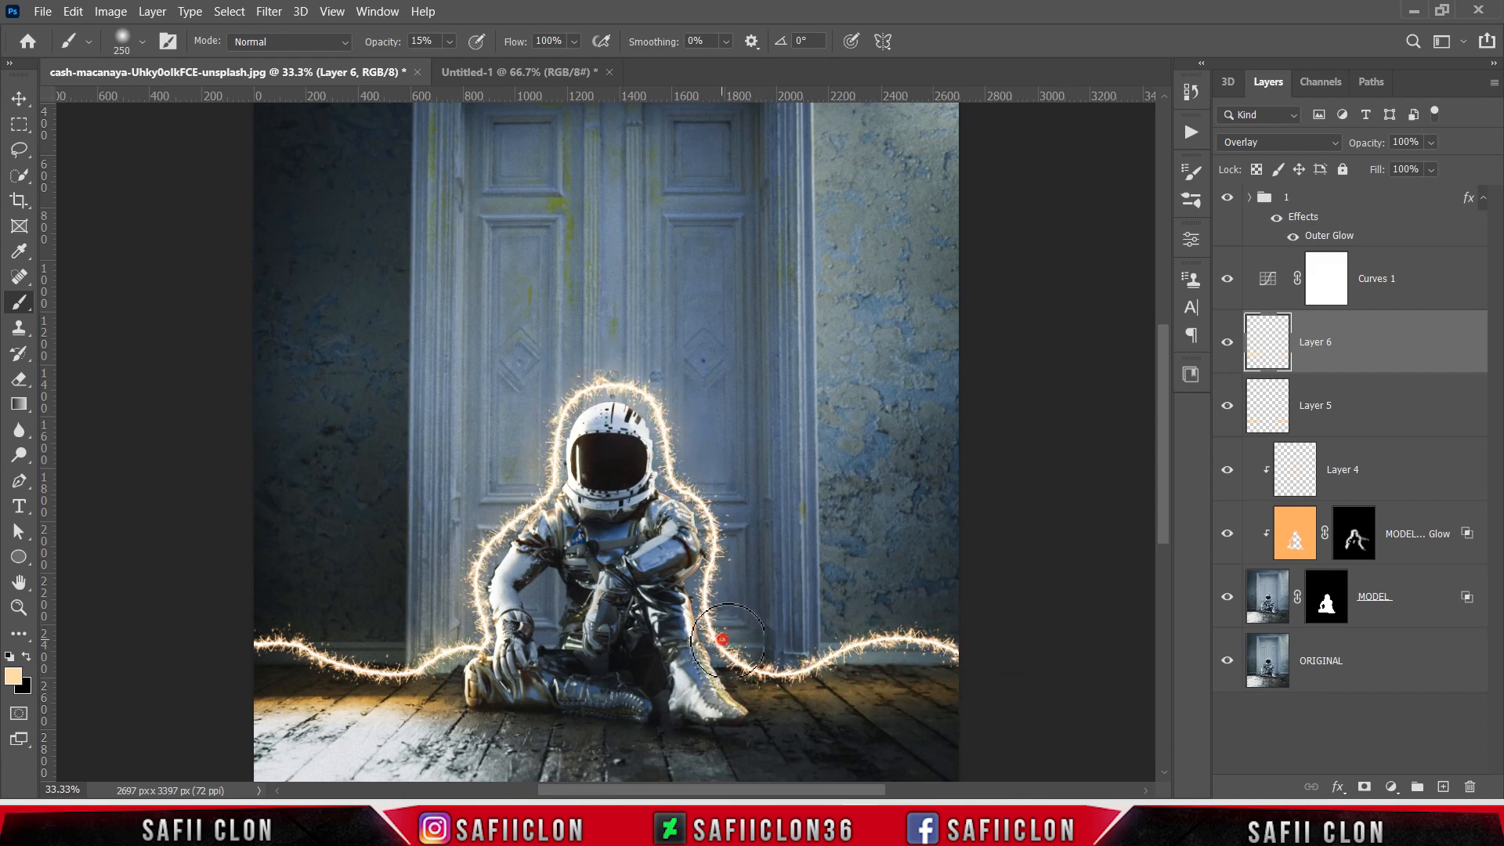
{"action": "left_click_drag", "start_coordinate": [717, 519], "coordinate": [660, 564]}
{"action": "left_click_drag", "start_coordinate": [517, 583], "coordinate": [573, 571]}
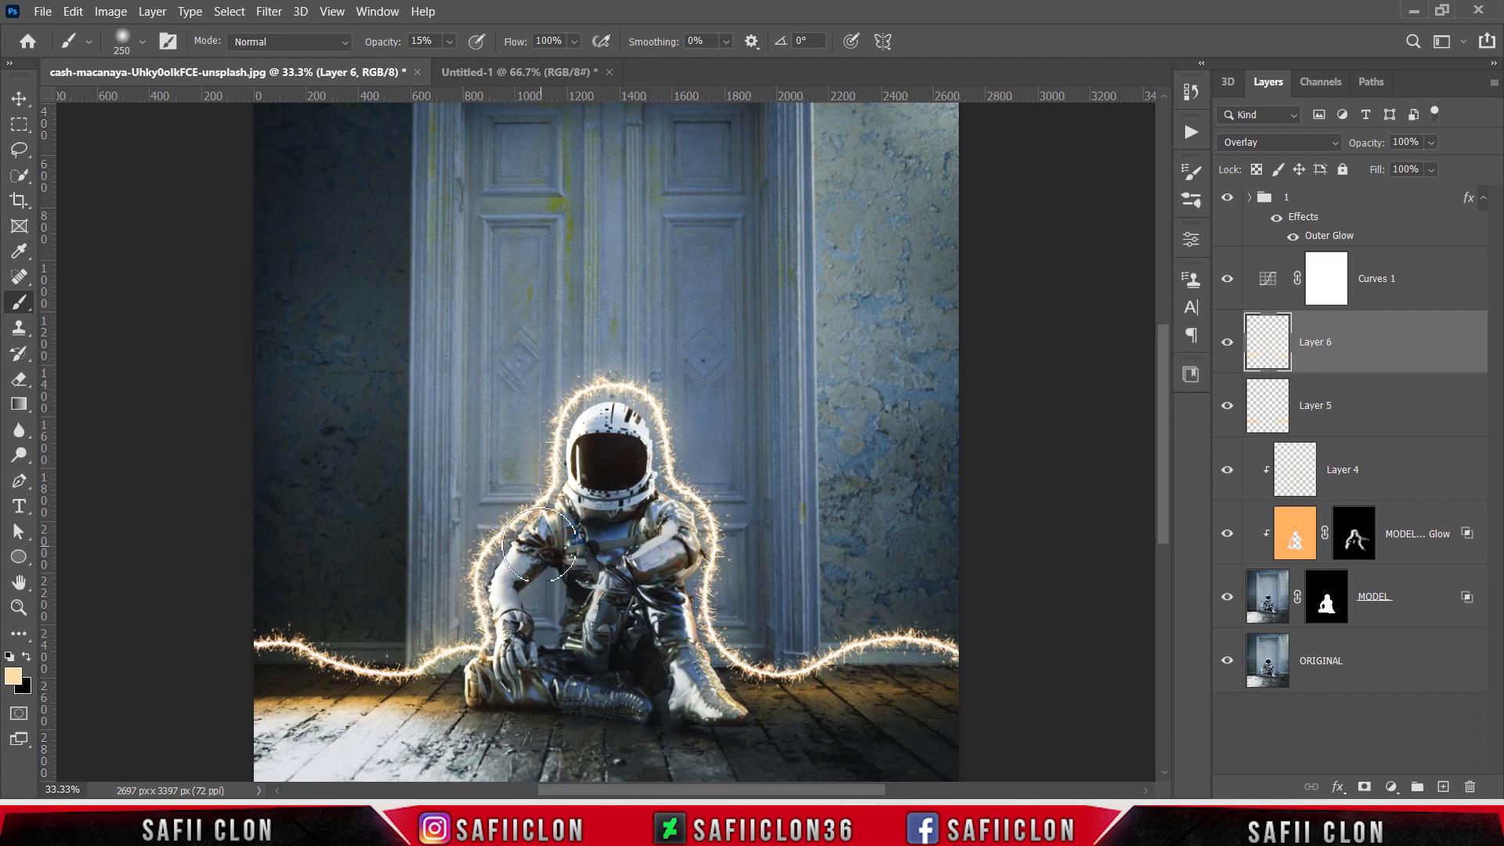
{"action": "mouse_move", "coordinate": [644, 488]}
{"action": "left_mouse_down"}
{"action": "mouse_move", "coordinate": [598, 497]}
{"action": "mouse_move", "coordinate": [586, 481]}
{"action": "mouse_move", "coordinate": [658, 499]}
{"action": "mouse_move", "coordinate": [659, 459]}
{"action": "left_mouse_up"}
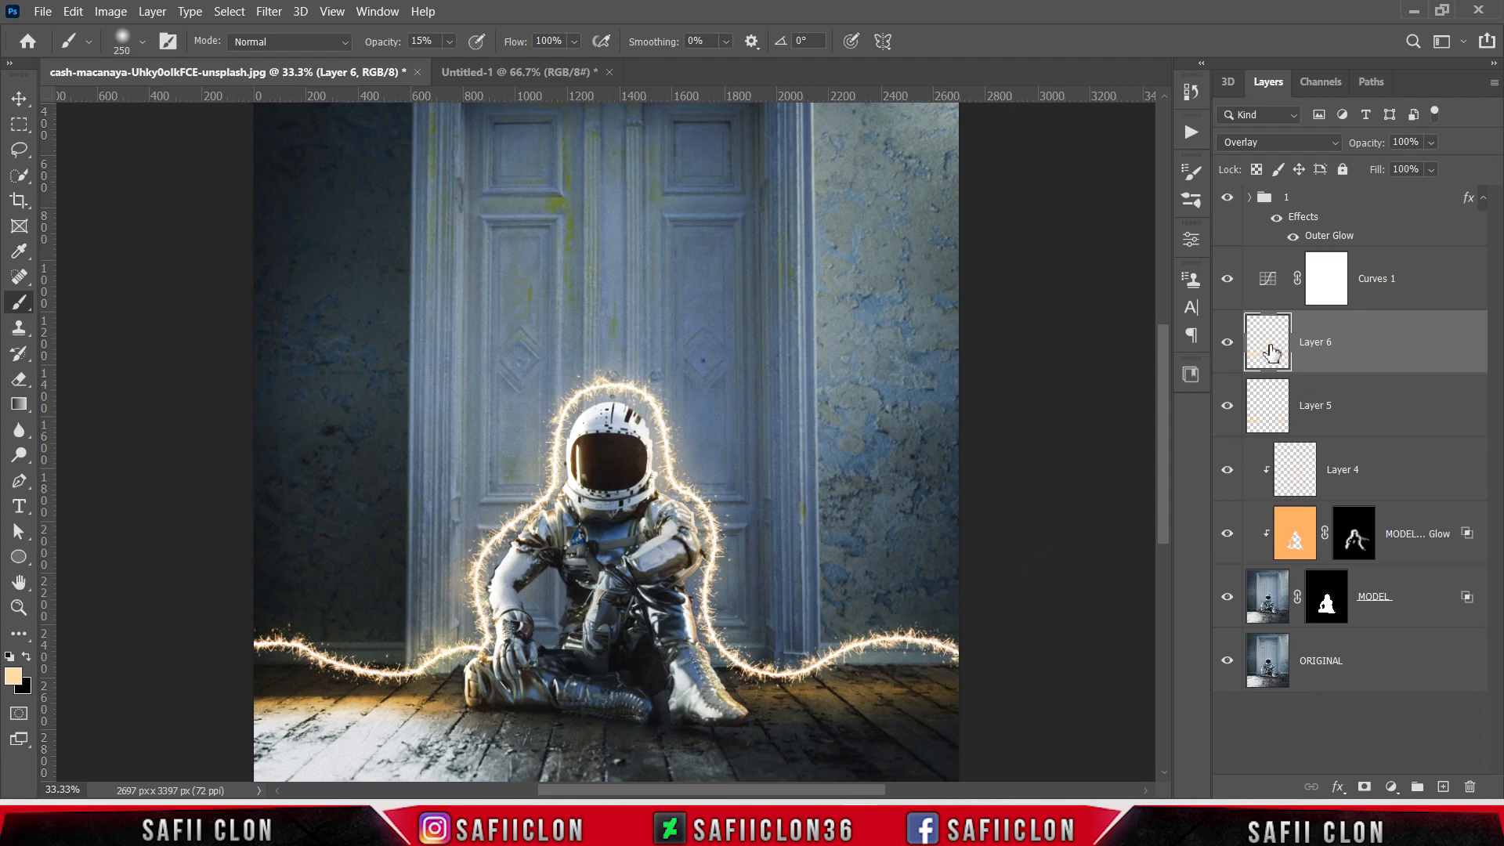
- Compare the scene with and without the light painted on Layer 6
{"action": "left_click", "coordinate": [1234, 345]}
{"action": "left_click", "coordinate": [1233, 345]}
{"action": "left_click", "coordinate": [1233, 345]}
{"action": "left_click", "coordinate": [1233, 345]}
- Examine the sparkler glow around the astronaut in close-up and across the whole image
{"action": "key", "text": "ctrl+minus"}
{"action": "key", "text": "ctrl+plus"}
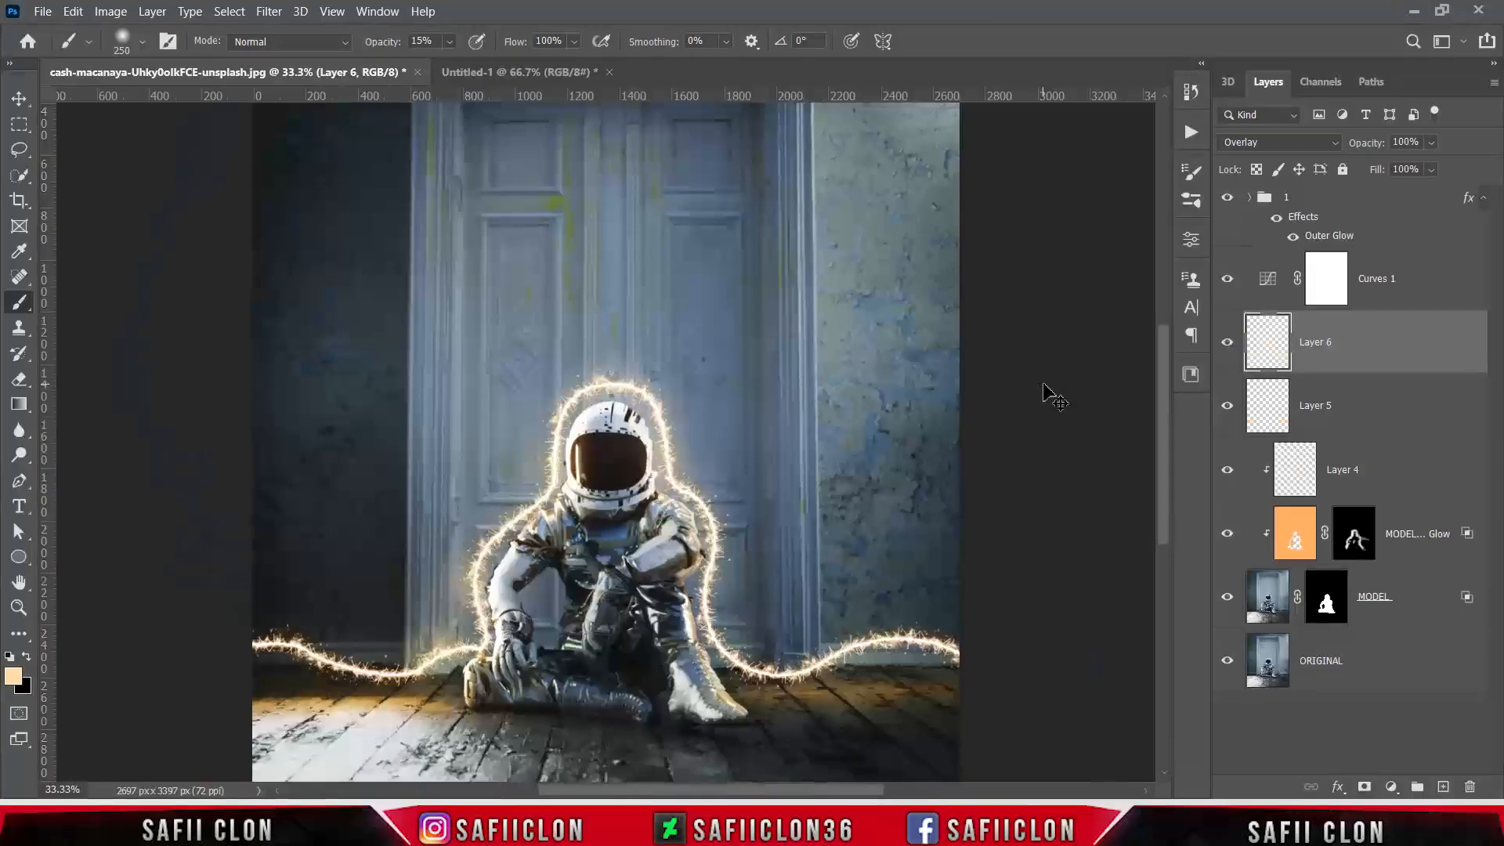
{"action": "key", "text": "ctrl+plus"}
{"action": "key", "text": "ctrl+plus"}
{"action": "key", "text": "ctrl+minus"}
{"action": "key", "text": "ctrl+minus"}
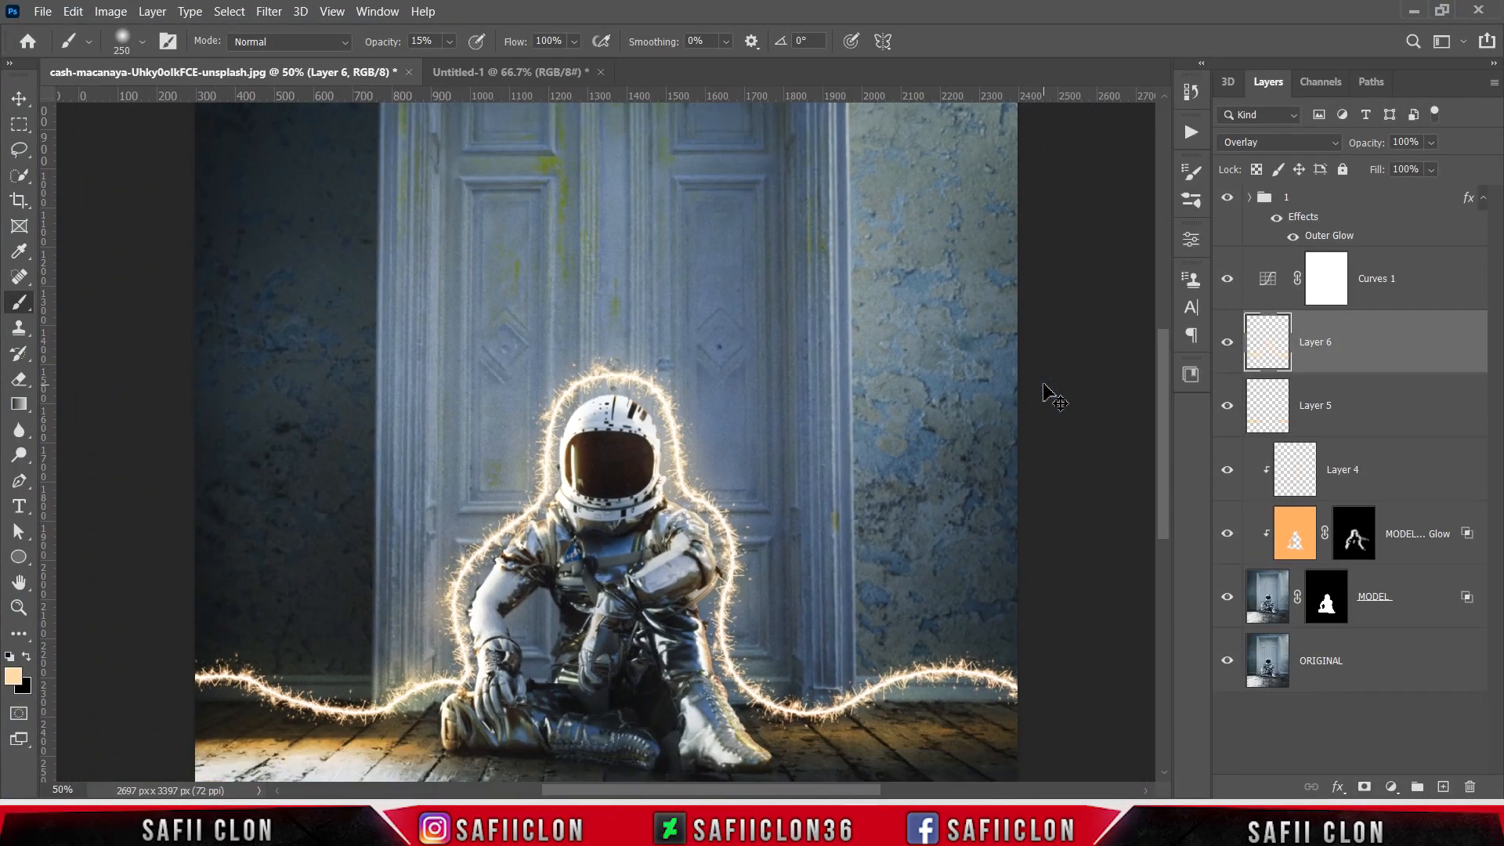
{"action": "key", "text": "ctrl+minus"}
{"action": "key", "text": "ctrl+minus"}
{"action": "key", "text": "ctrl+plus"}
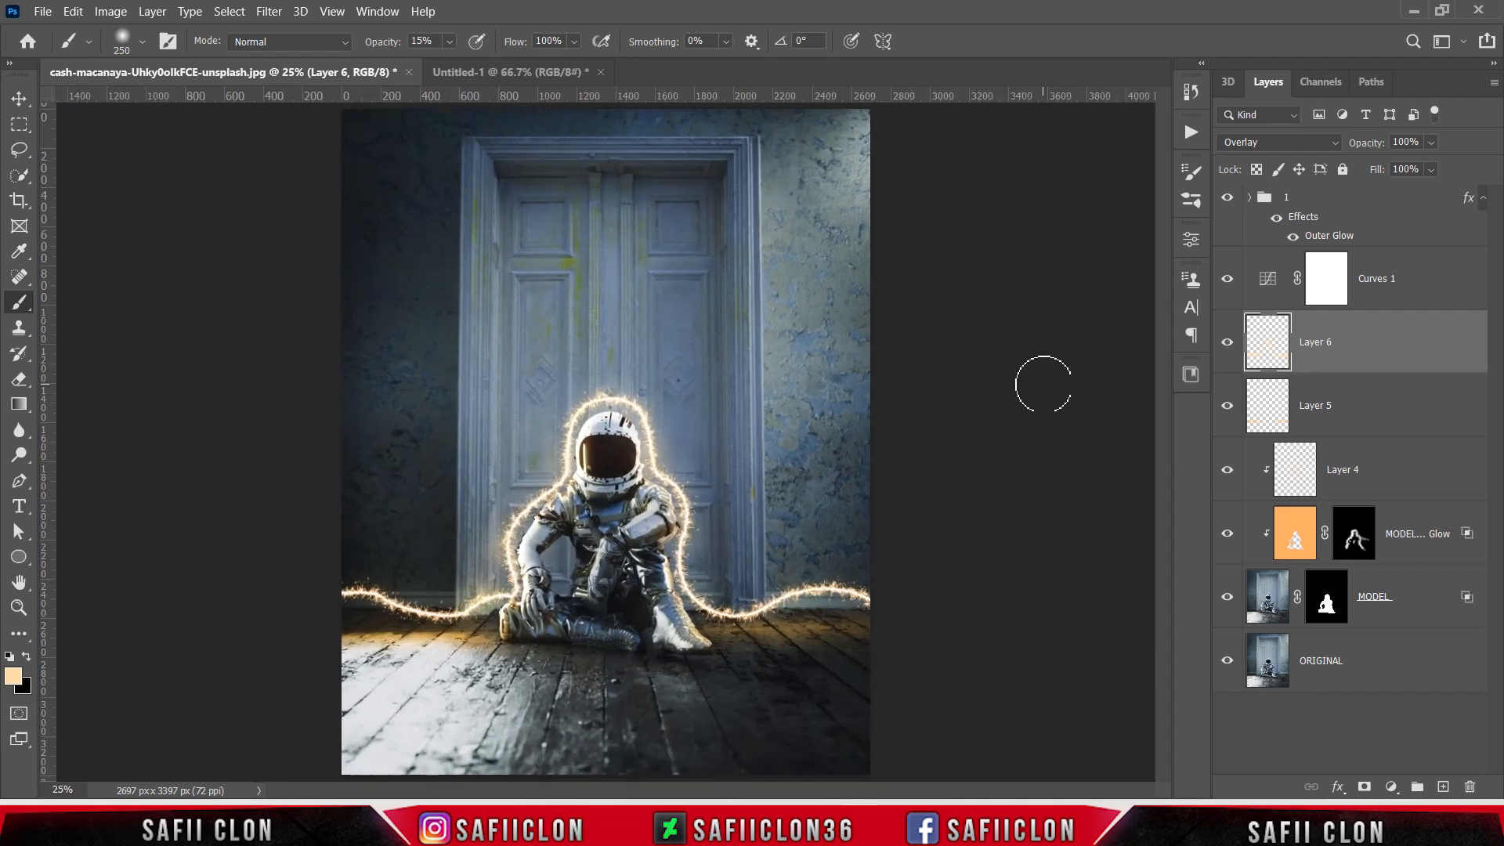
- Compare the image with and without Layer 6, Layer 5, Layer 4, group 1 and the MODEL layer in turn
{"action": "left_click", "coordinate": [1229, 345]}
{"action": "left_click", "coordinate": [1229, 345]}
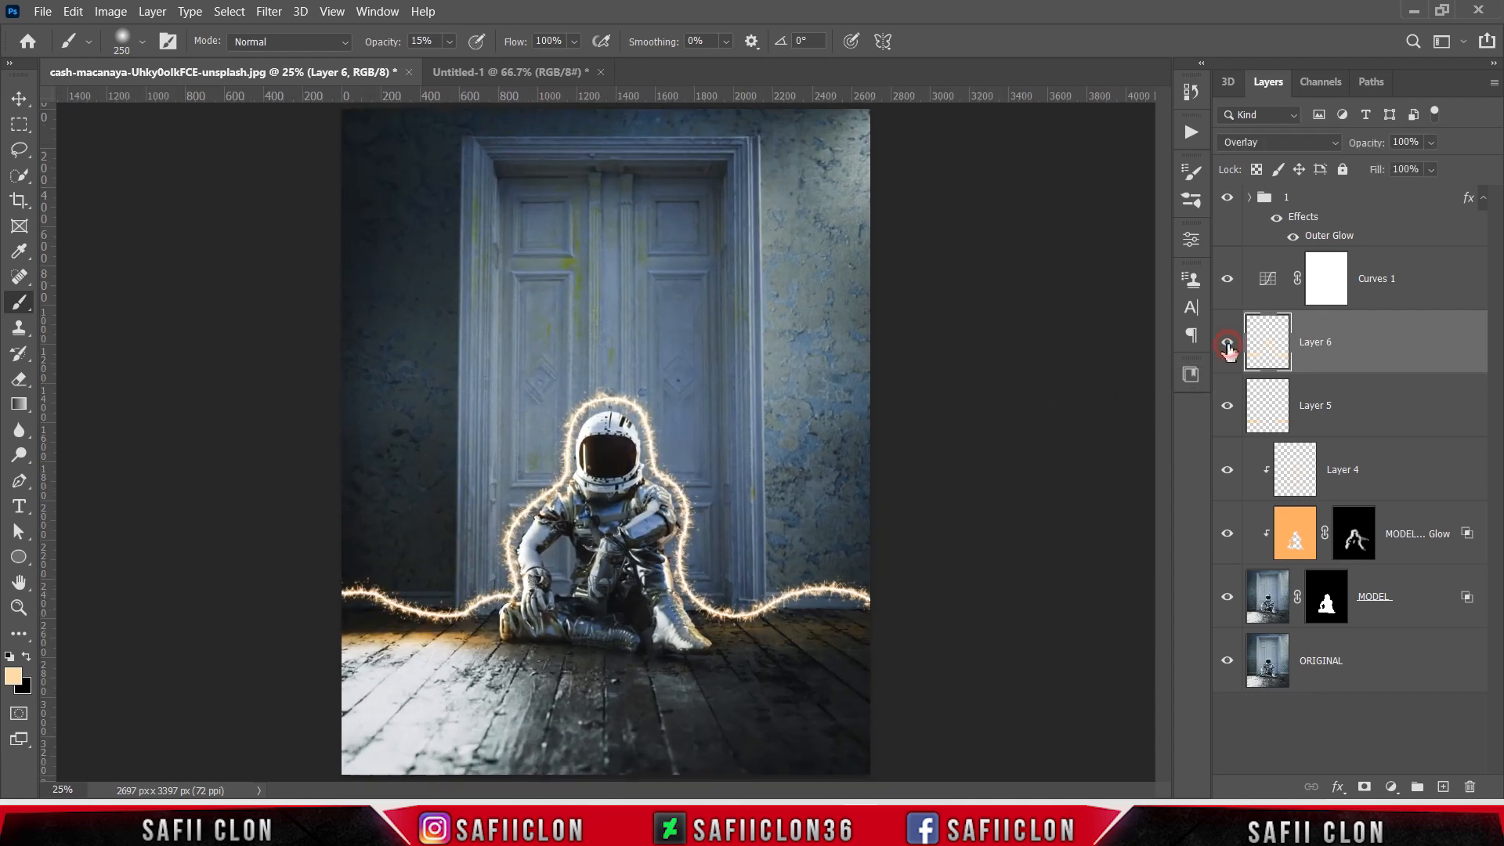
{"action": "left_click", "coordinate": [1230, 406]}
{"action": "left_click", "coordinate": [1230, 406]}
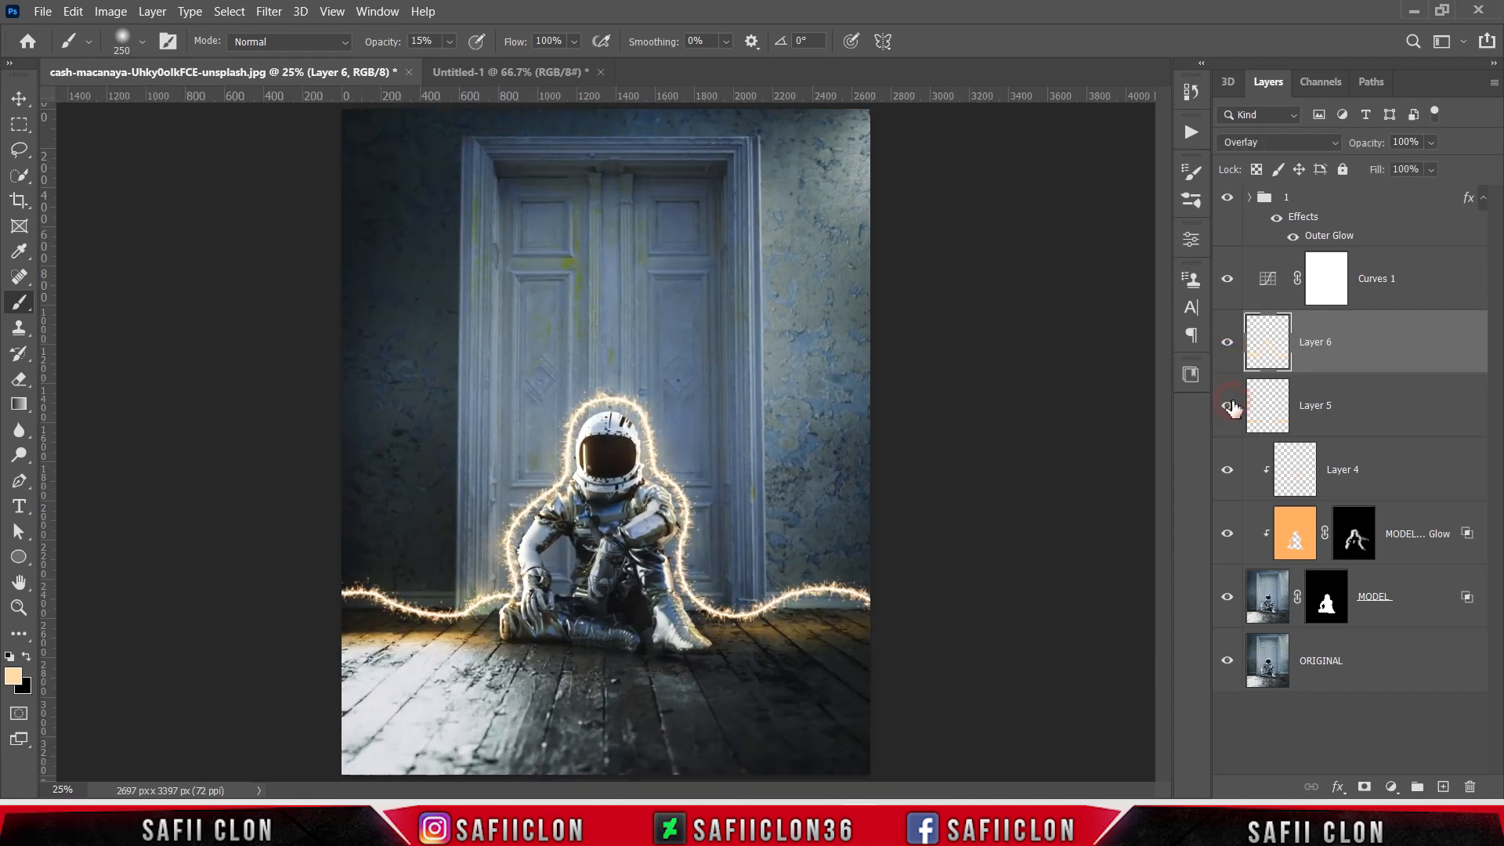
{"action": "left_click", "coordinate": [1230, 470]}
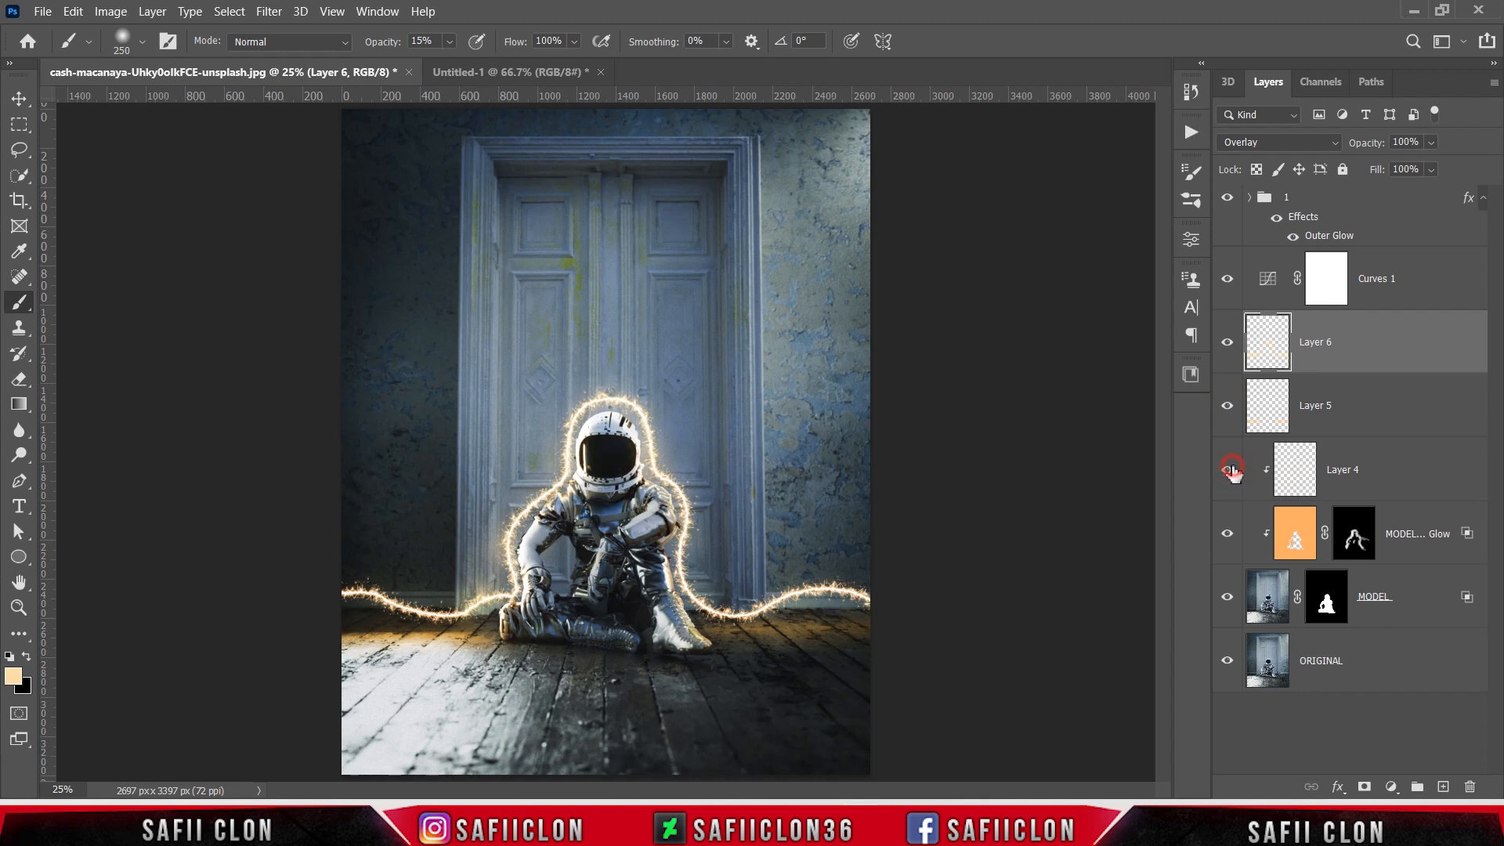
{"action": "left_click", "coordinate": [1228, 199]}
{"action": "left_click", "coordinate": [1228, 199]}
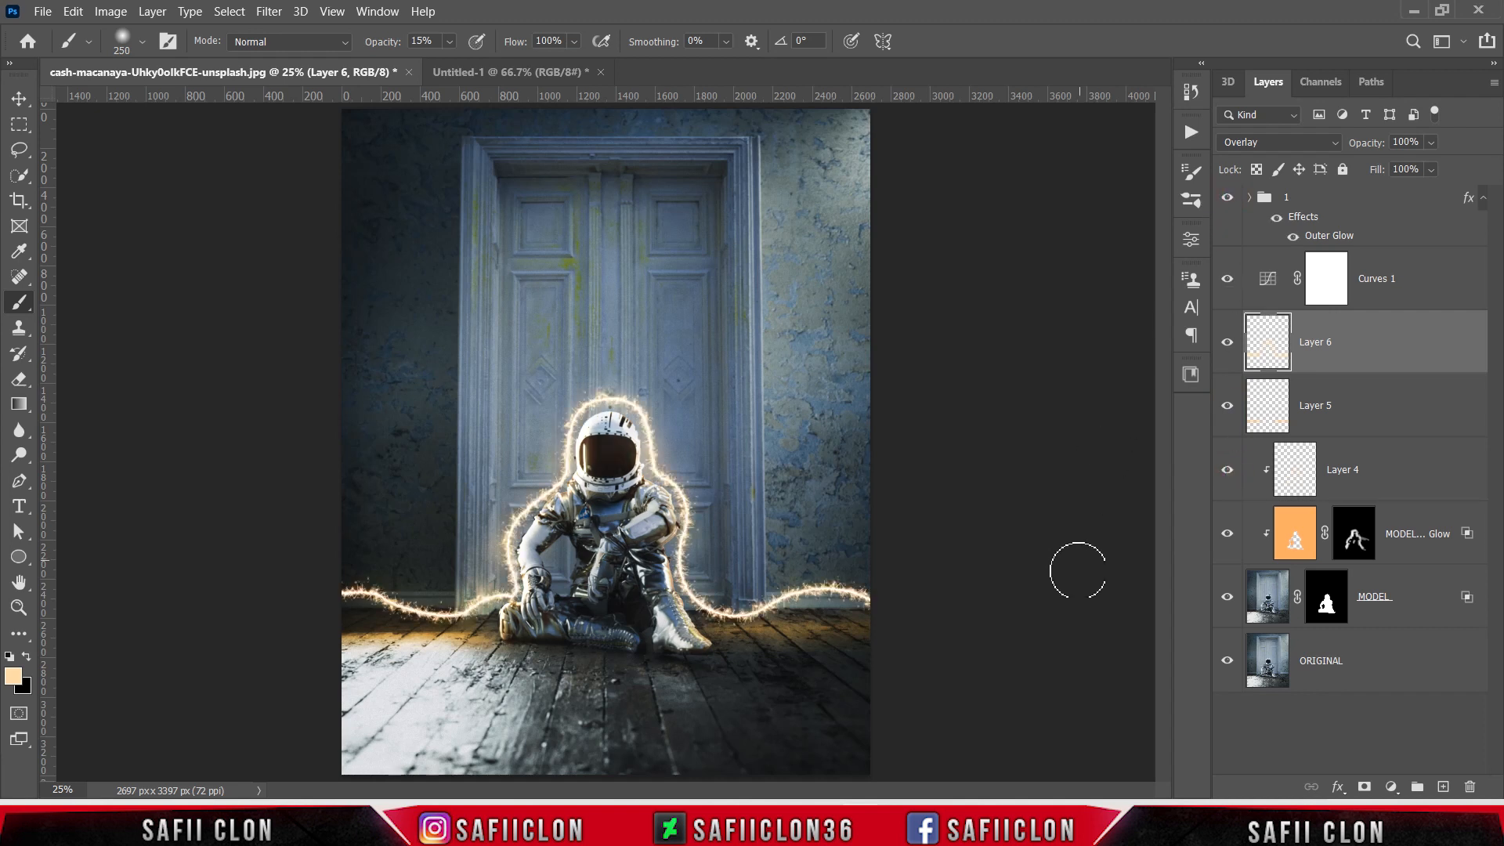
{"action": "left_click", "coordinate": [1227, 597]}
- Inspect the complete composite again at several magnifications, checking how the painted light blends with the wall and floor
{"action": "key", "text": "ctrl+minus"}
{"action": "key", "text": "ctrl+plus"}
{"action": "key", "text": "ctrl+plus"}
{"action": "key", "text": "ctrl+plus"}
{"action": "key", "text": "ctrl+plus"}
{"action": "key", "text": "ctrl+plus"}
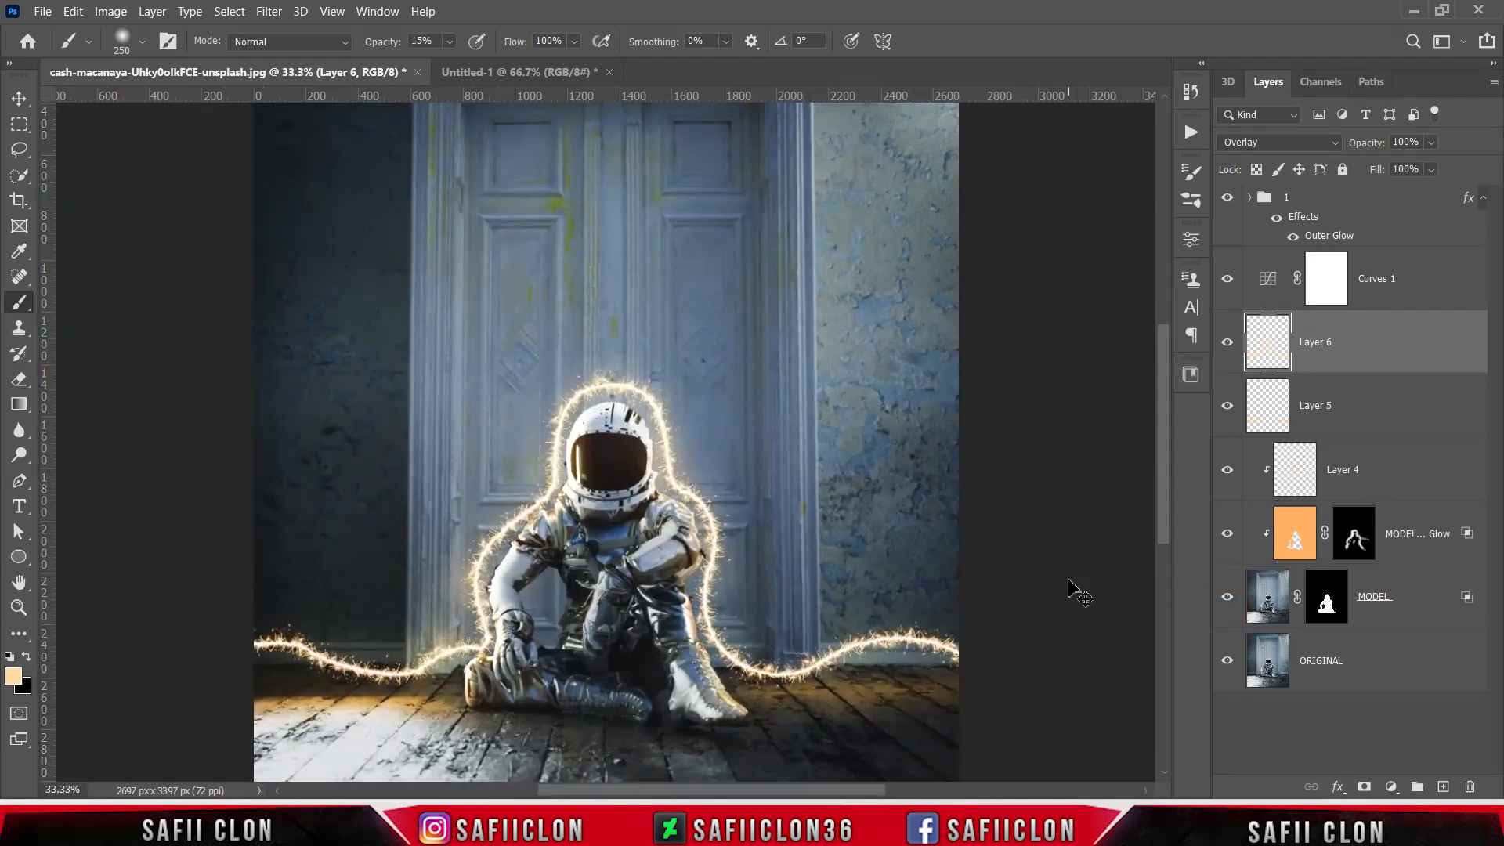
{"action": "key", "text": "ctrl+minus"}
{"action": "key", "text": "ctrl+minus"}
{"action": "key", "text": "ctrl+minus"}
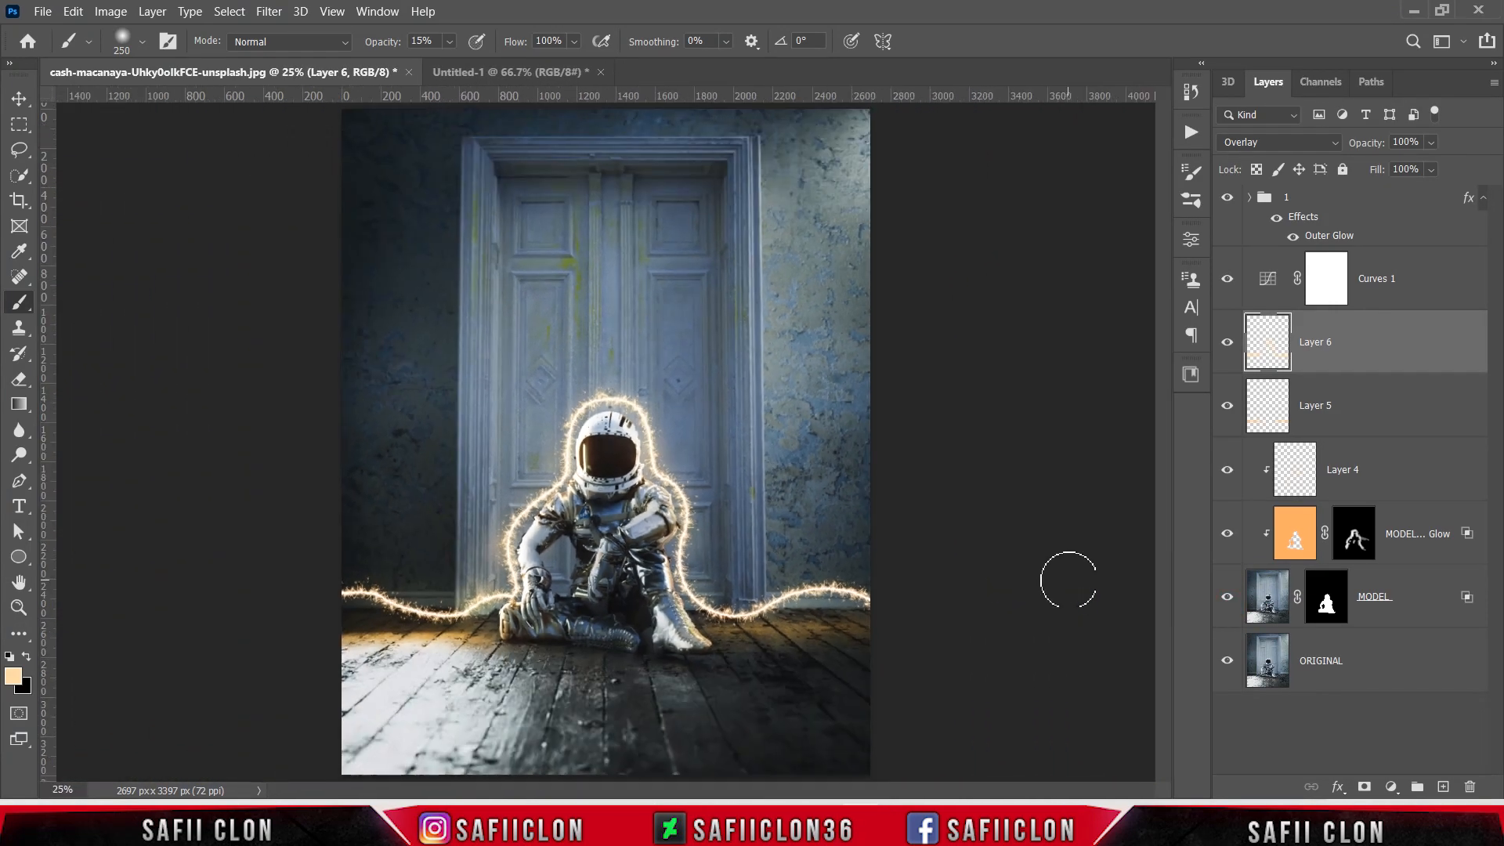